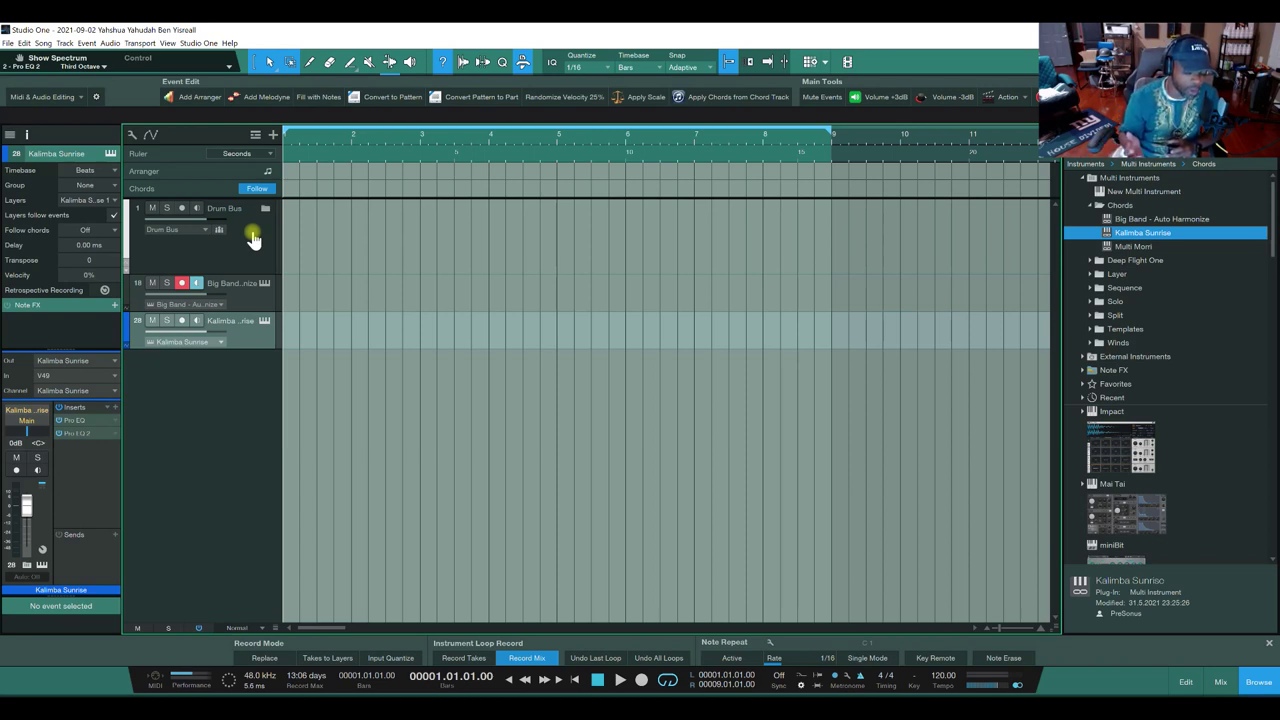
Step: Review the available audio devices and the processing settings in the audio setup options, leaving them unchanged
click(204, 44)
click(211, 198)
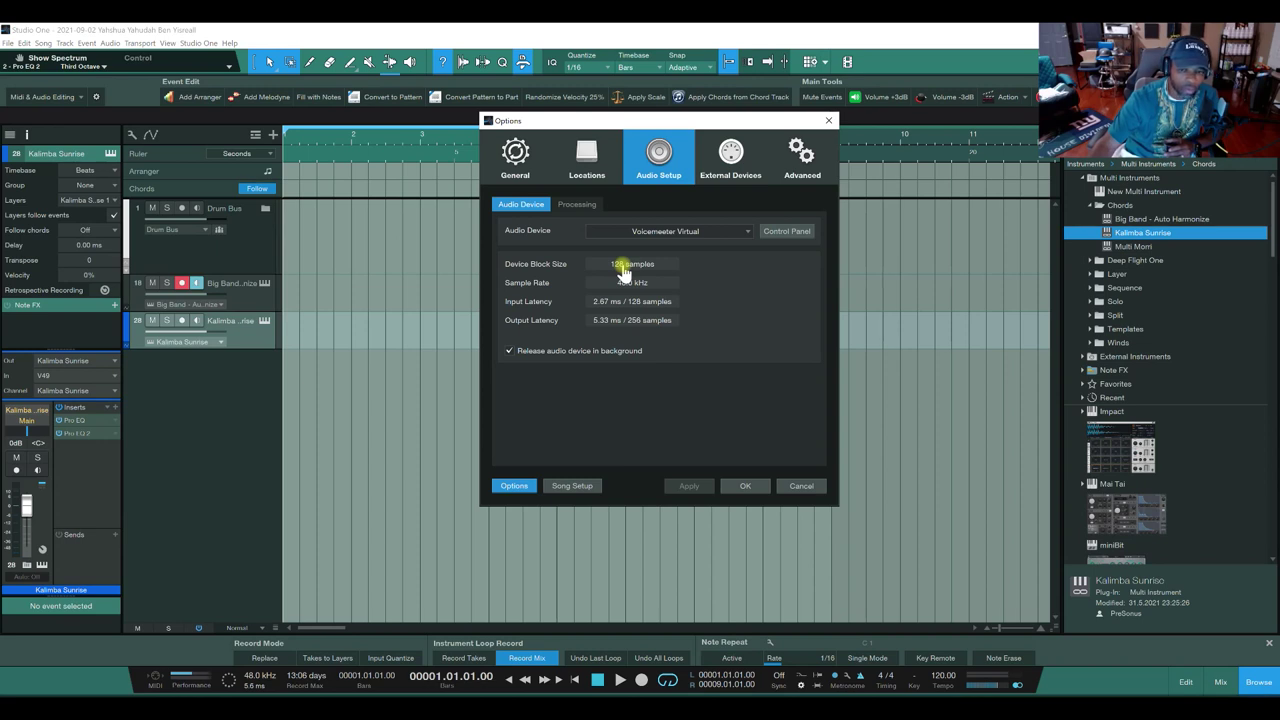
click(750, 230)
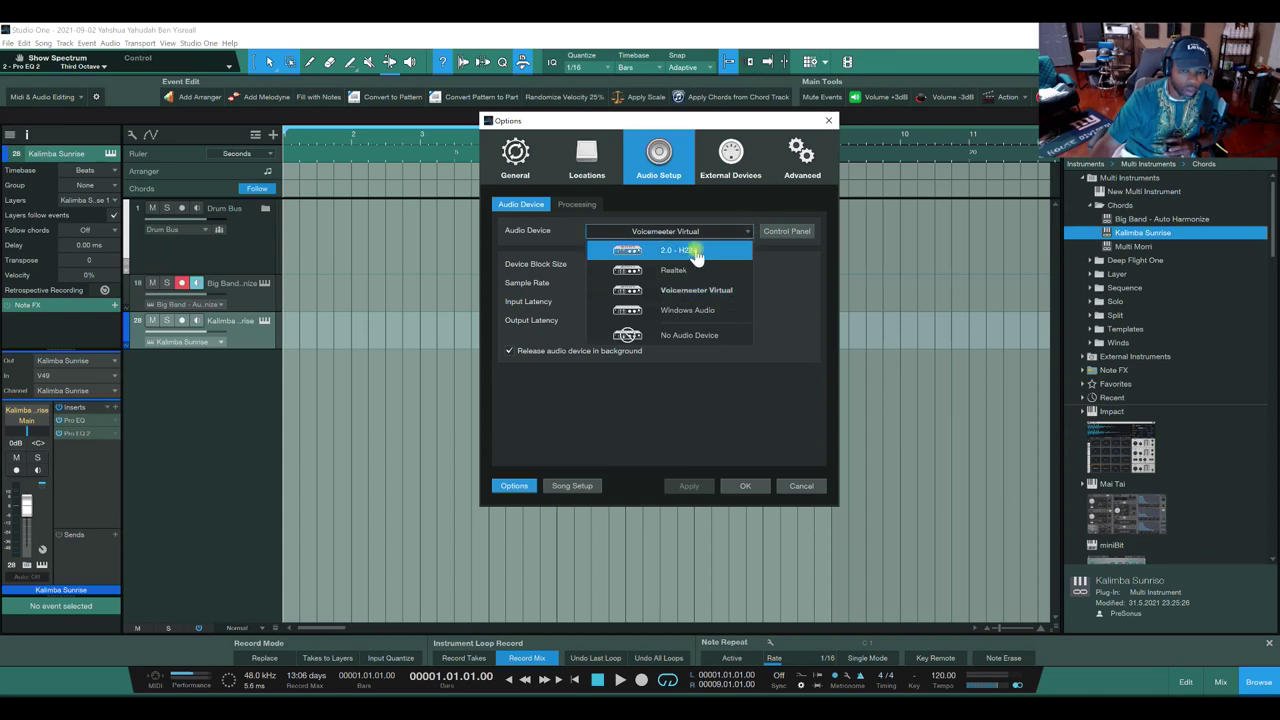
click(722, 207)
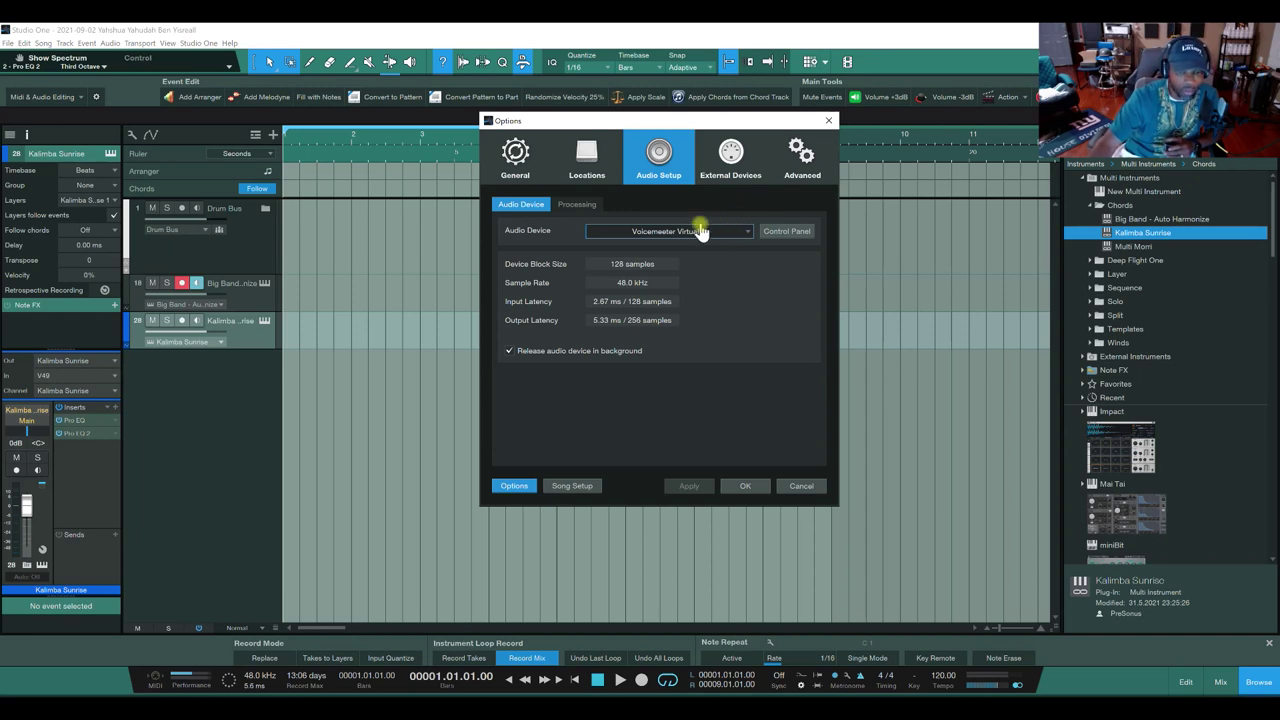
click(590, 205)
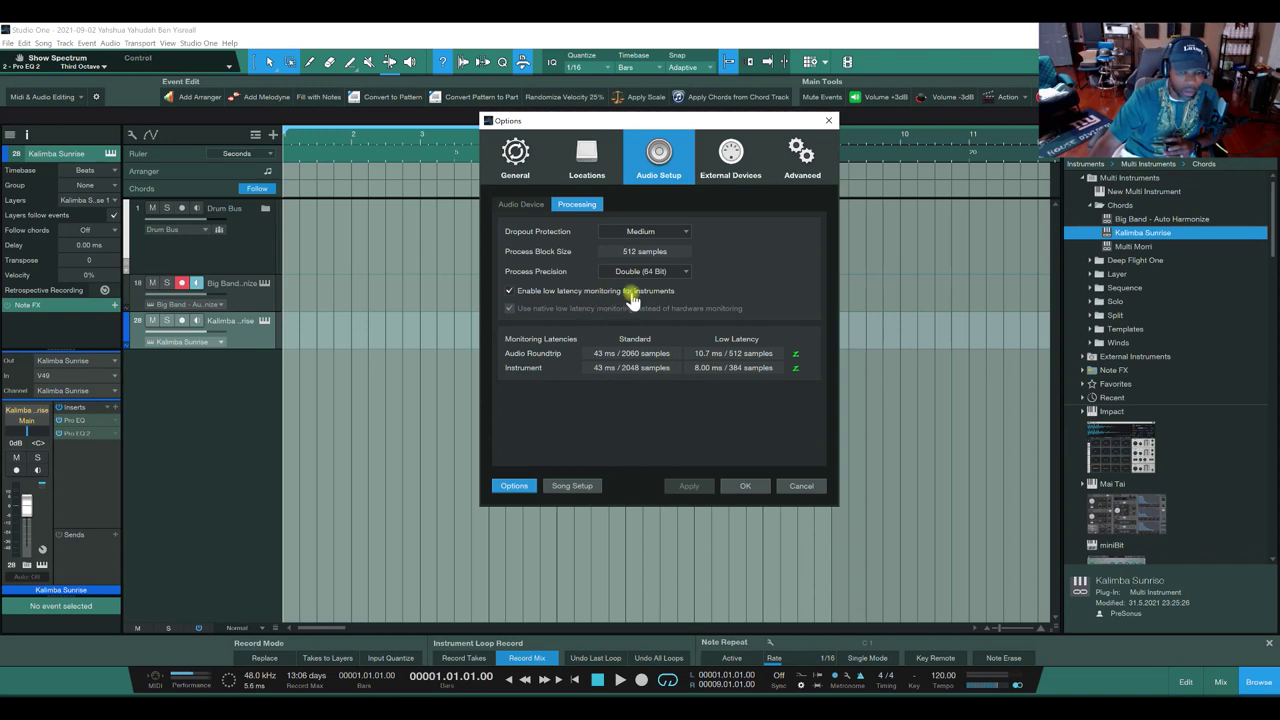
click(535, 204)
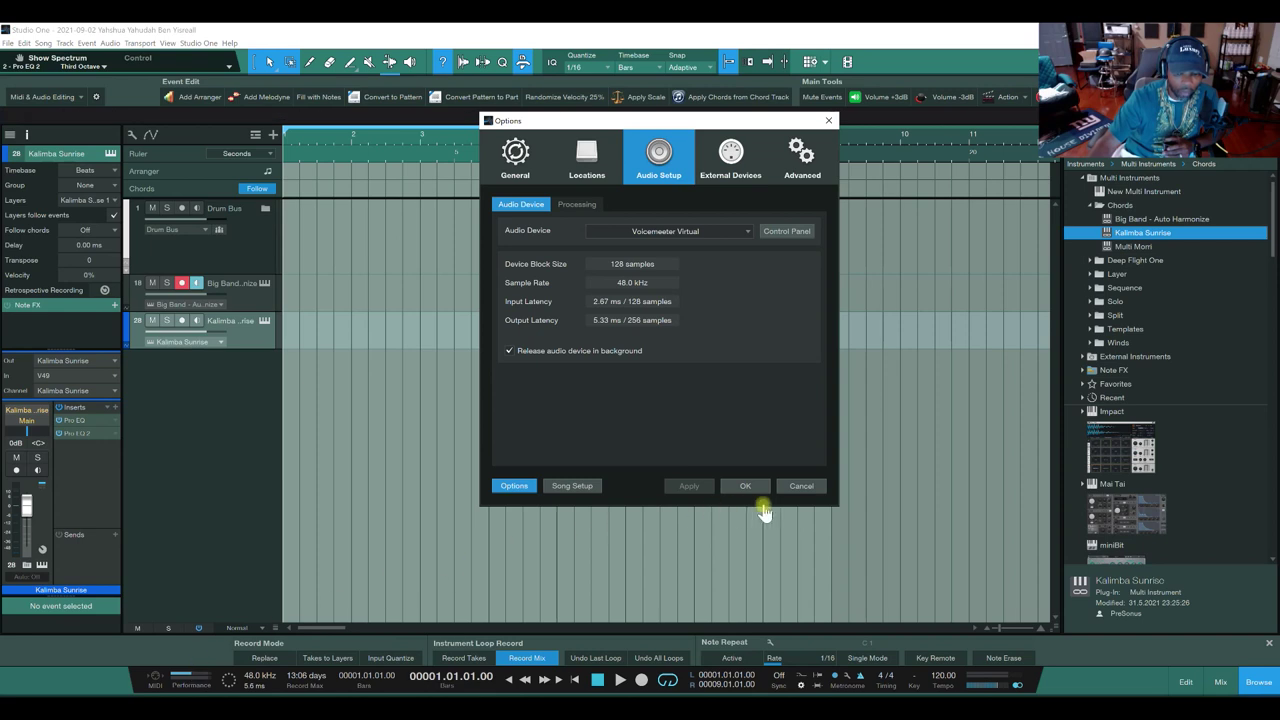
click(798, 487)
Step: Remove the Kalimba Sunrise and Big Band - Auto Harmonize tracks together with their instruments
right_click(248, 348)
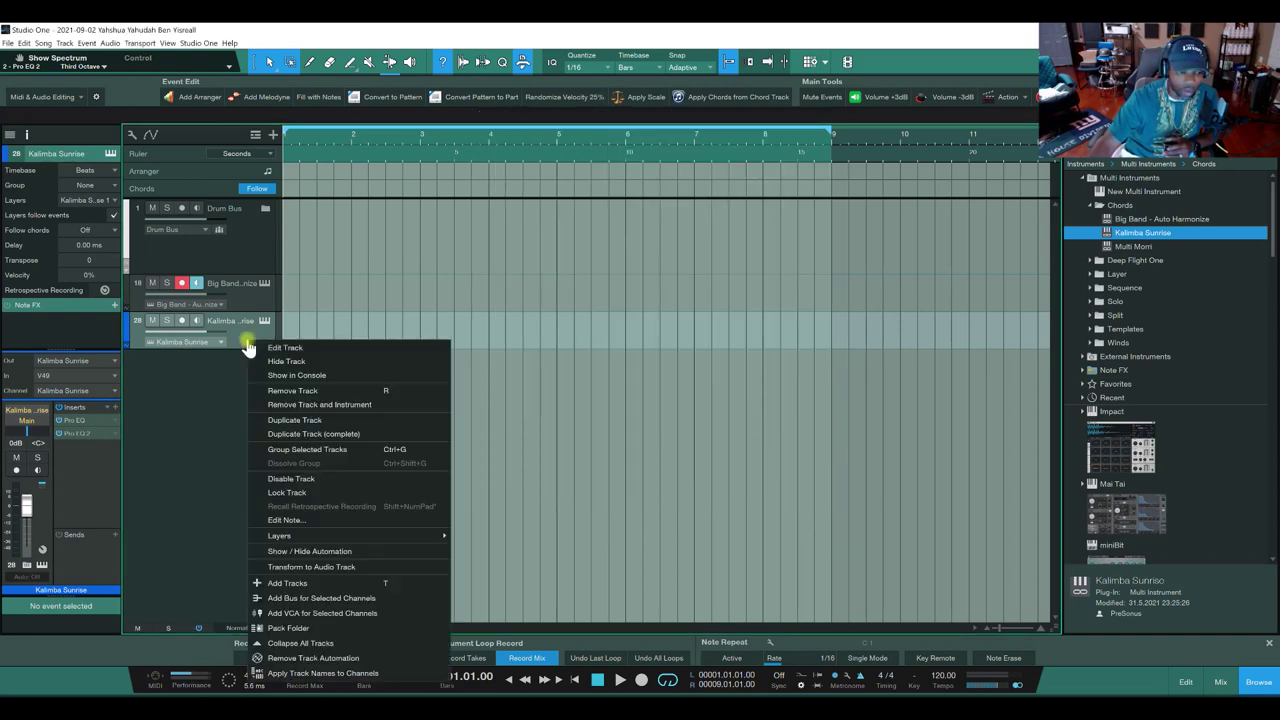
click(293, 408)
right_click(256, 315)
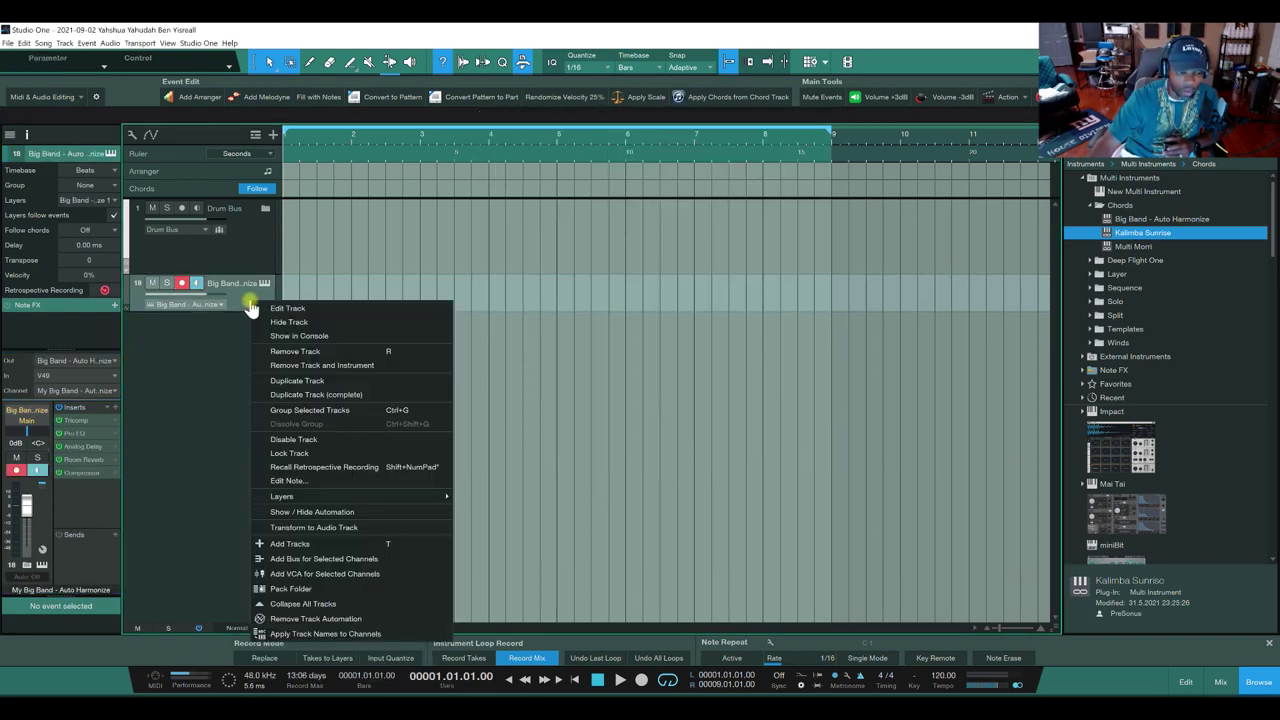
click(291, 368)
key(Delete)
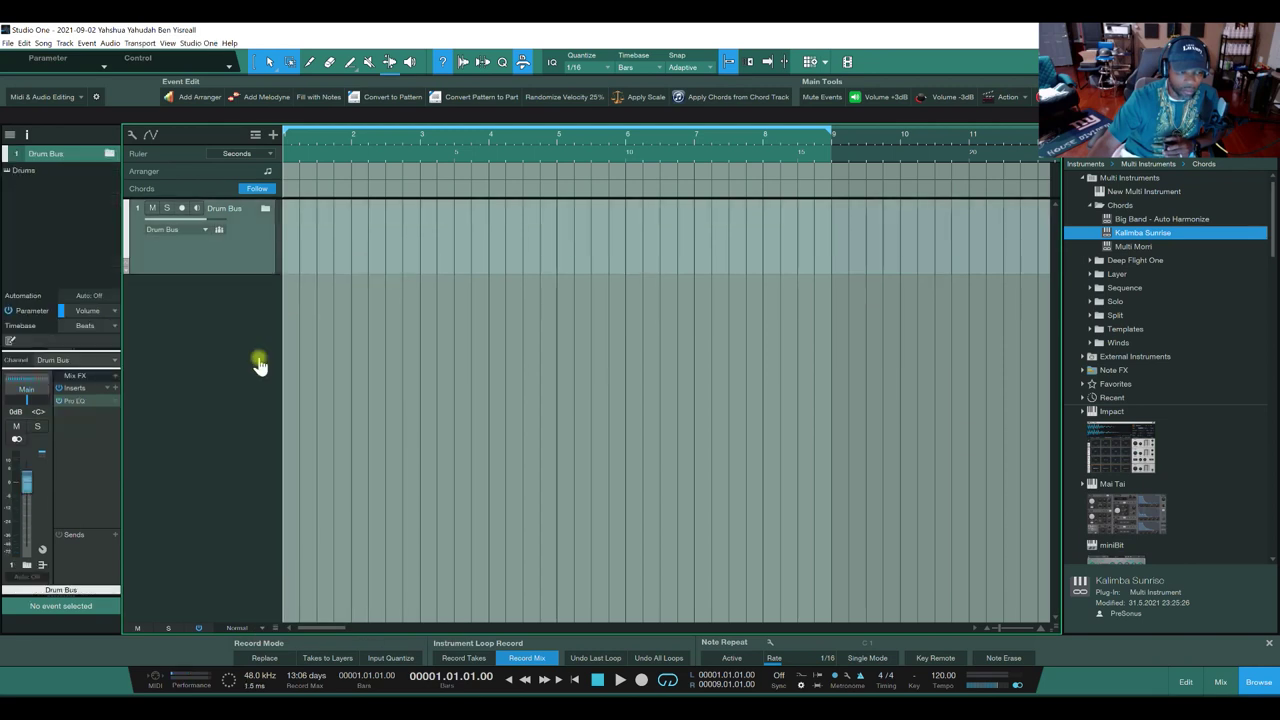
Step: Remove the Drum Bus folder track and the Drums track with its instrument to empty the arrangement
right_click(256, 246)
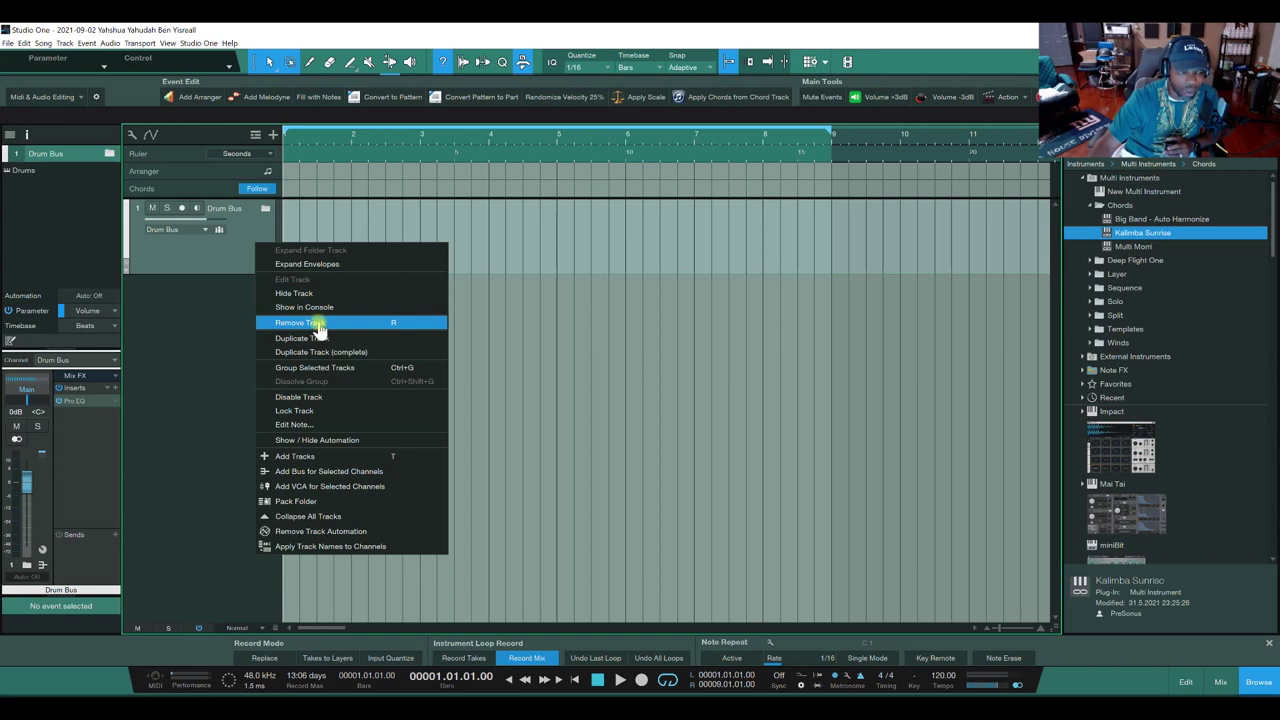
click(316, 325)
right_click(252, 244)
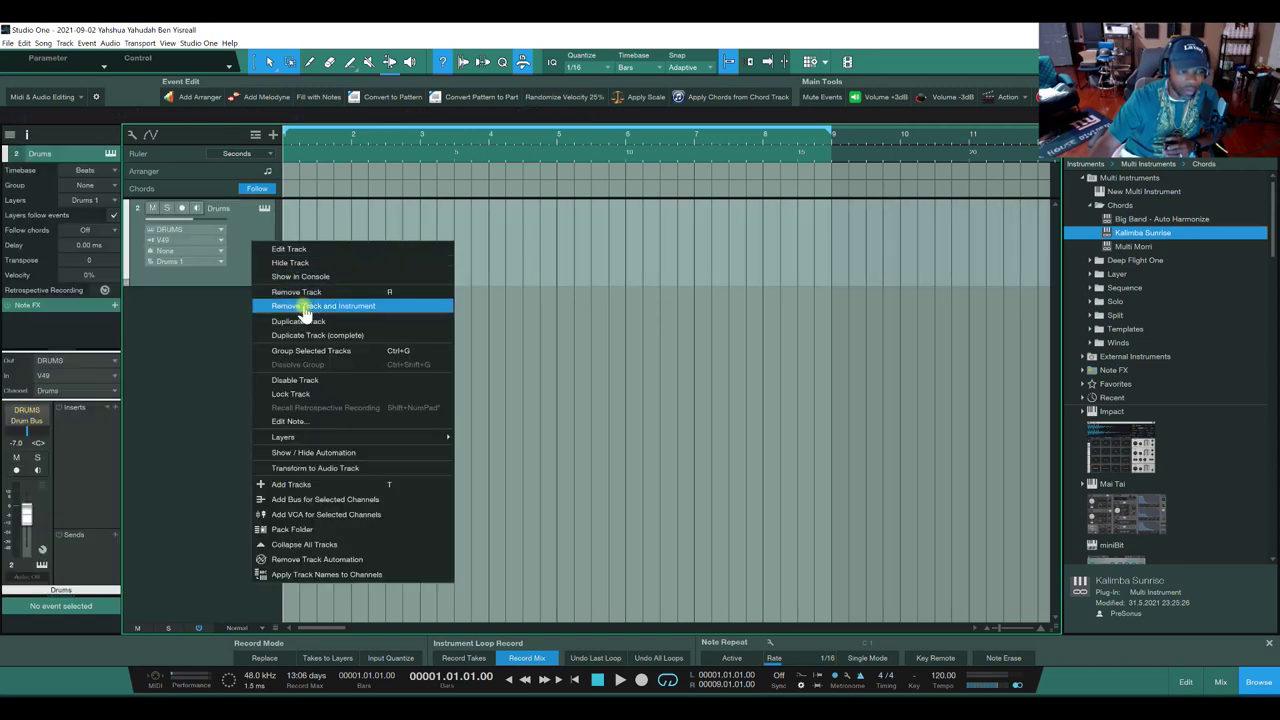
click(305, 307)
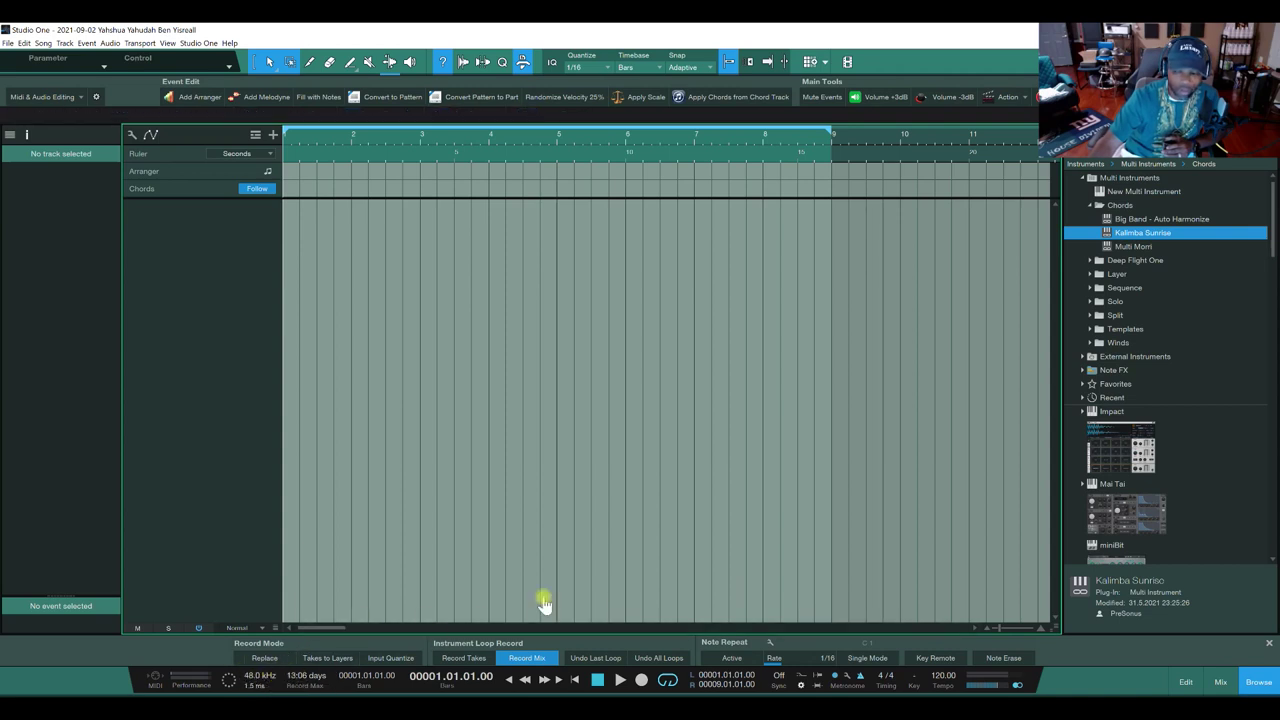
Step: Collapse the Chords folder in the instrument browser and open the audio device settings for review
click(1091, 202)
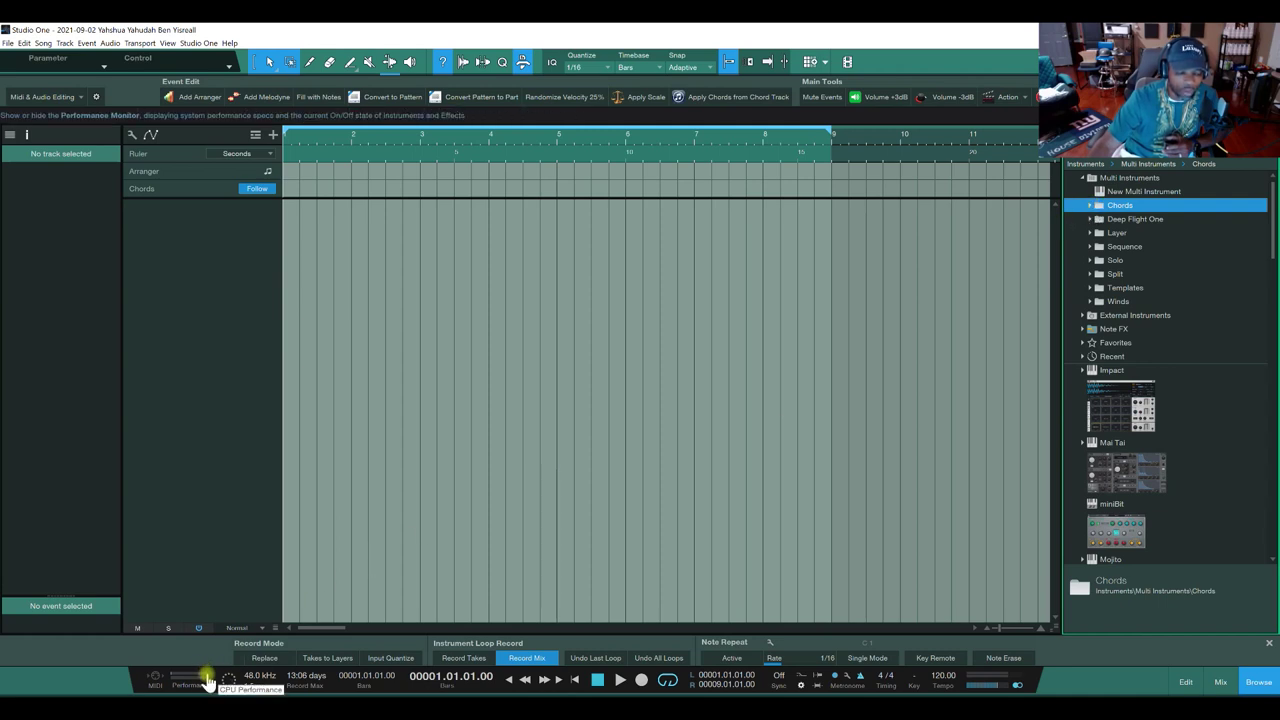
click(200, 43)
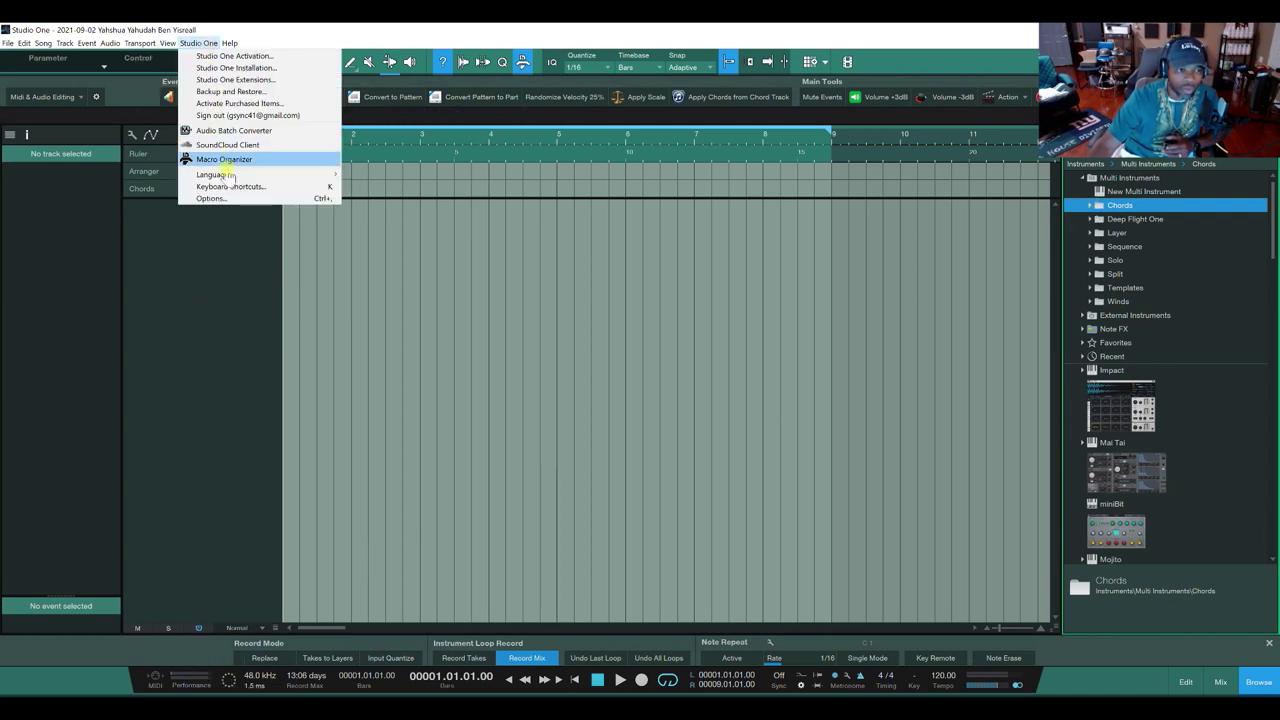
click(222, 198)
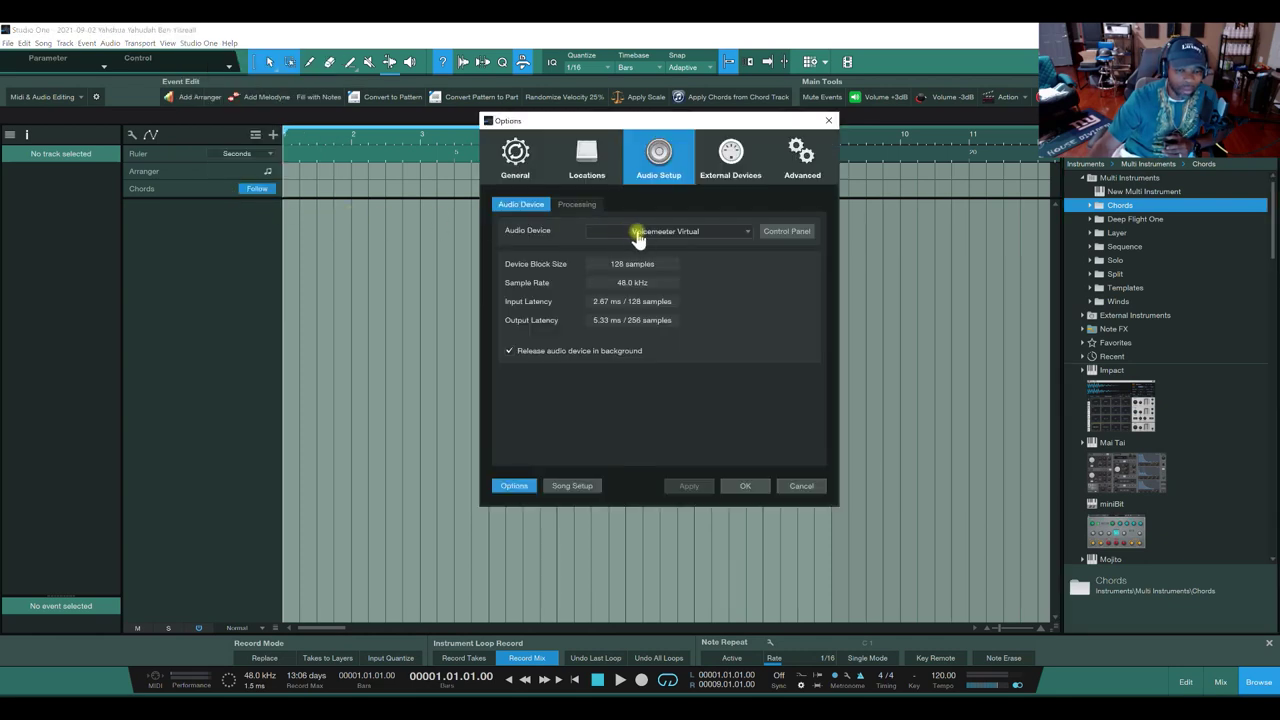
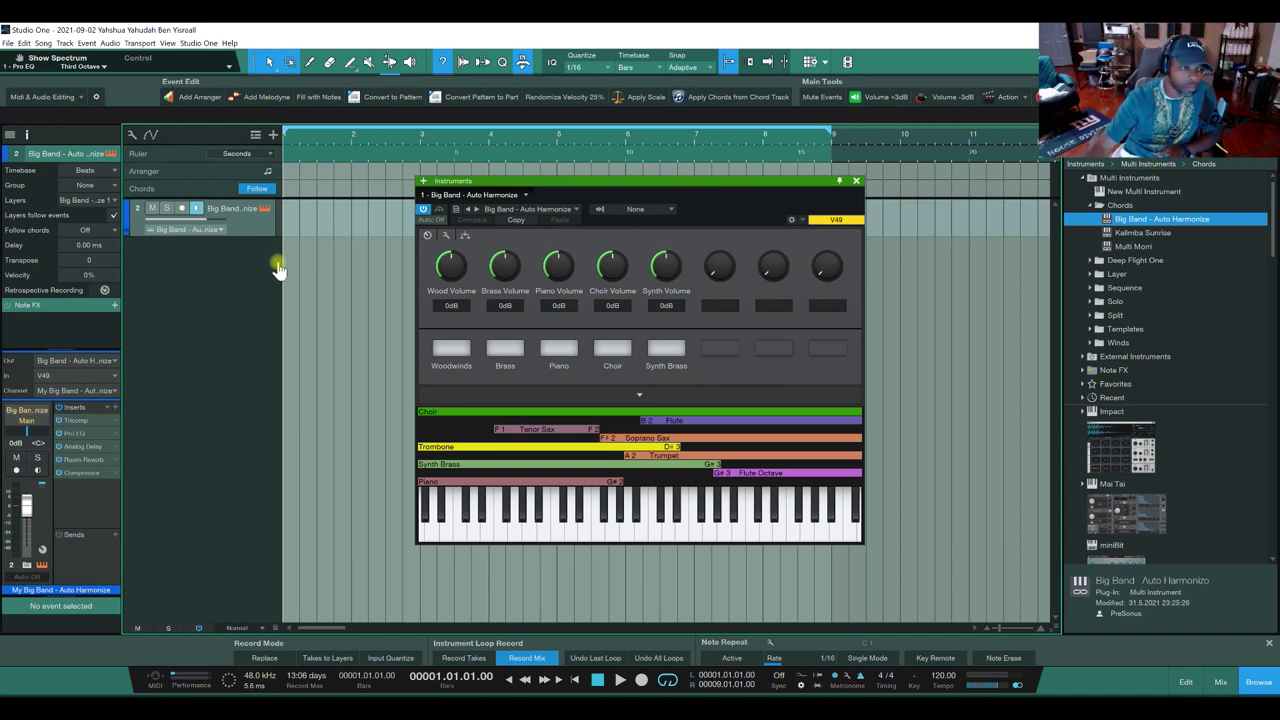
Step: Record a MIDI part on the Big Band - Auto Harmonize track with its volume lowered to about -28.6 dB
click(181, 209)
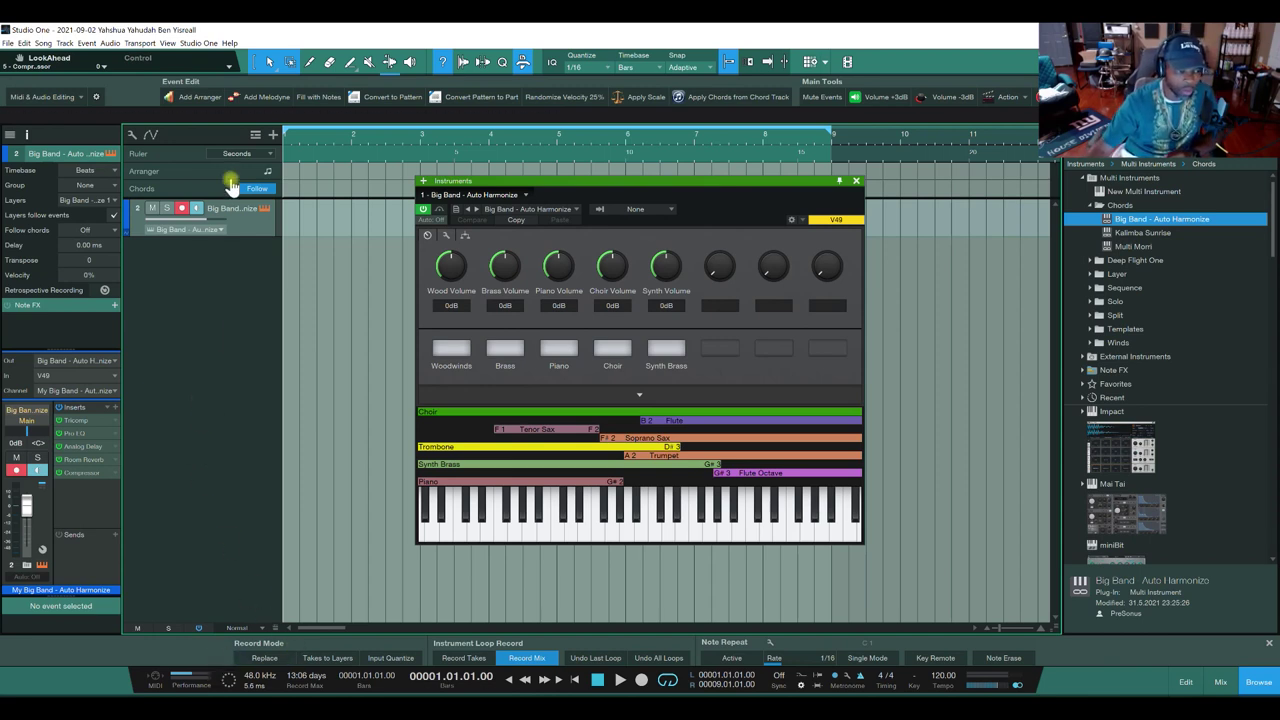
drag(26, 506, 27, 537)
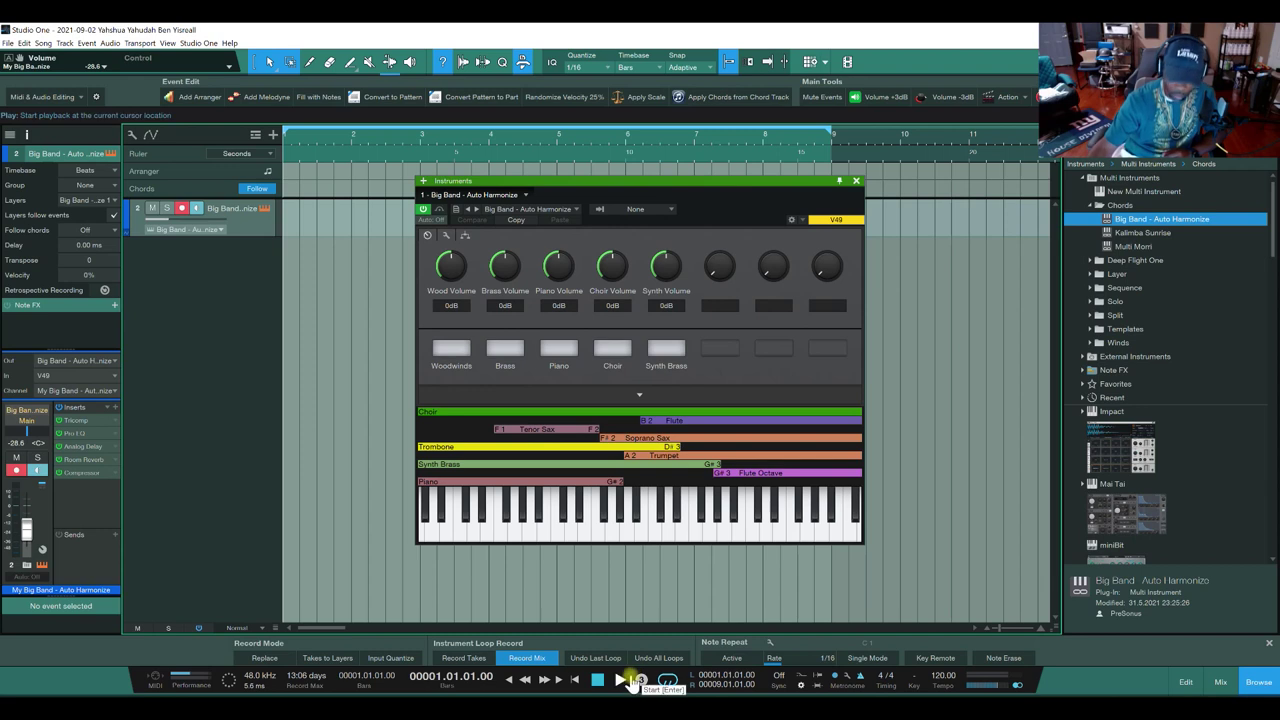
click(630, 680)
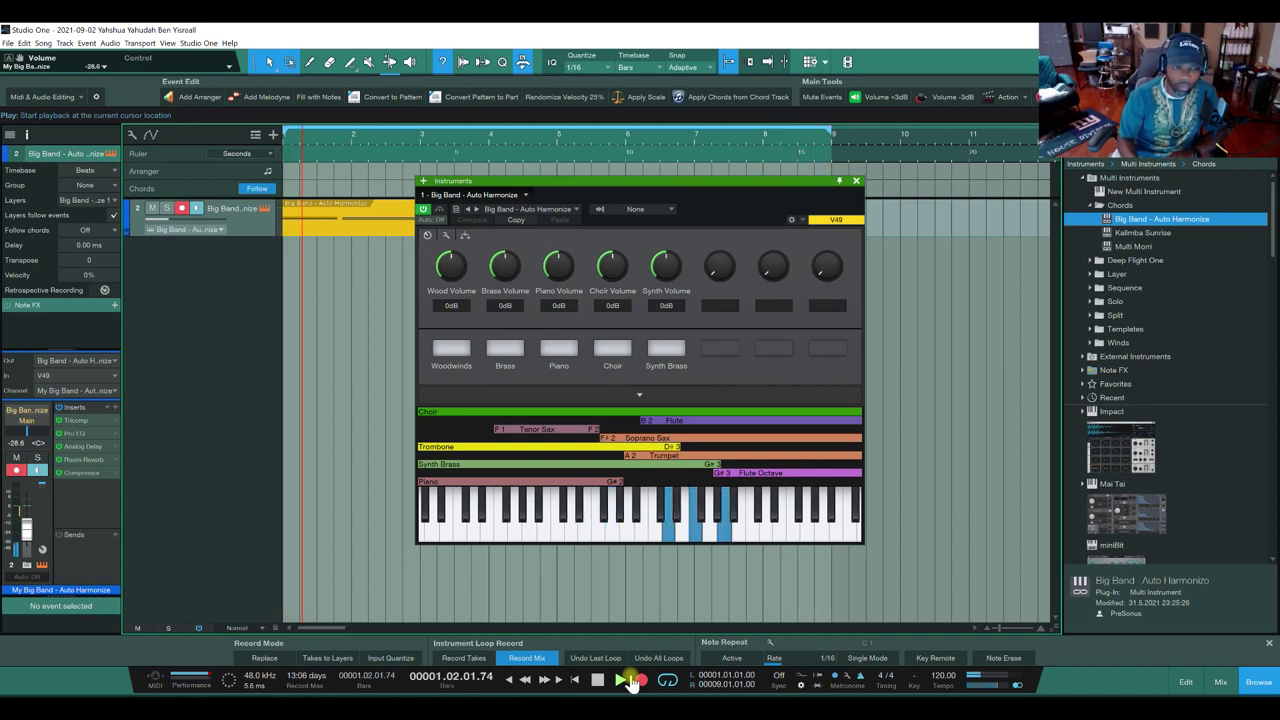
click(628, 681)
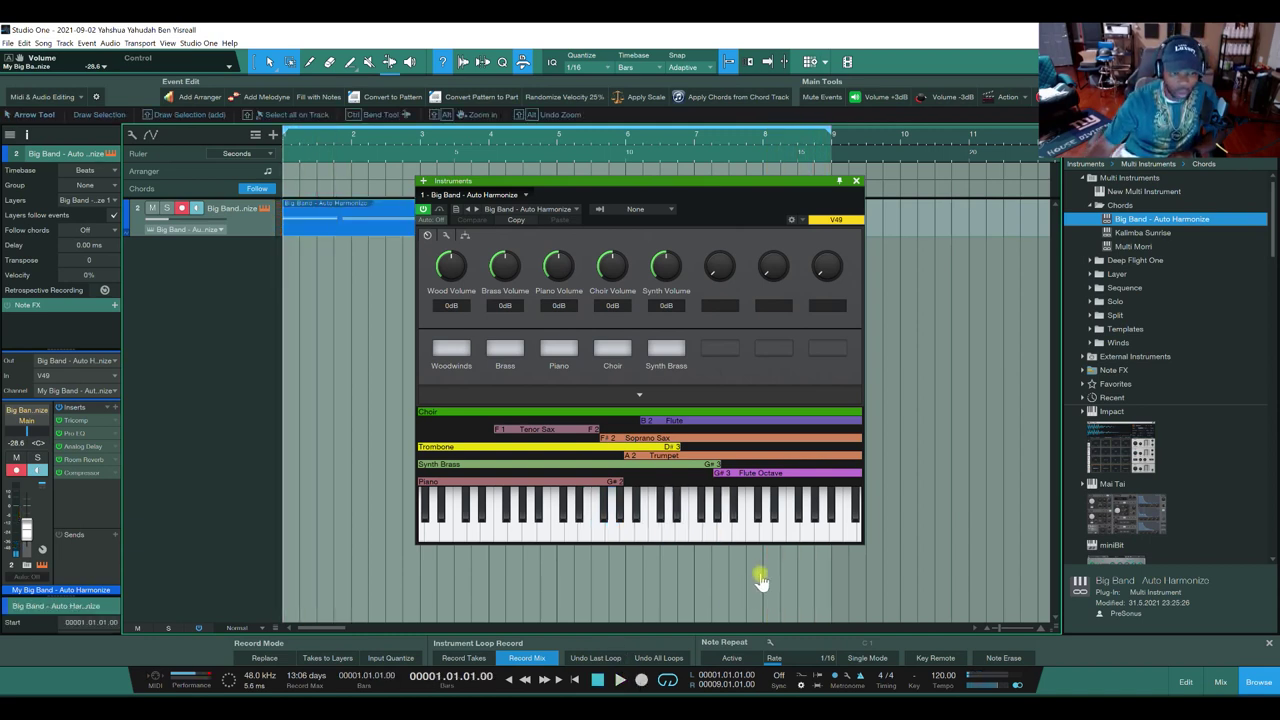
click(857, 182)
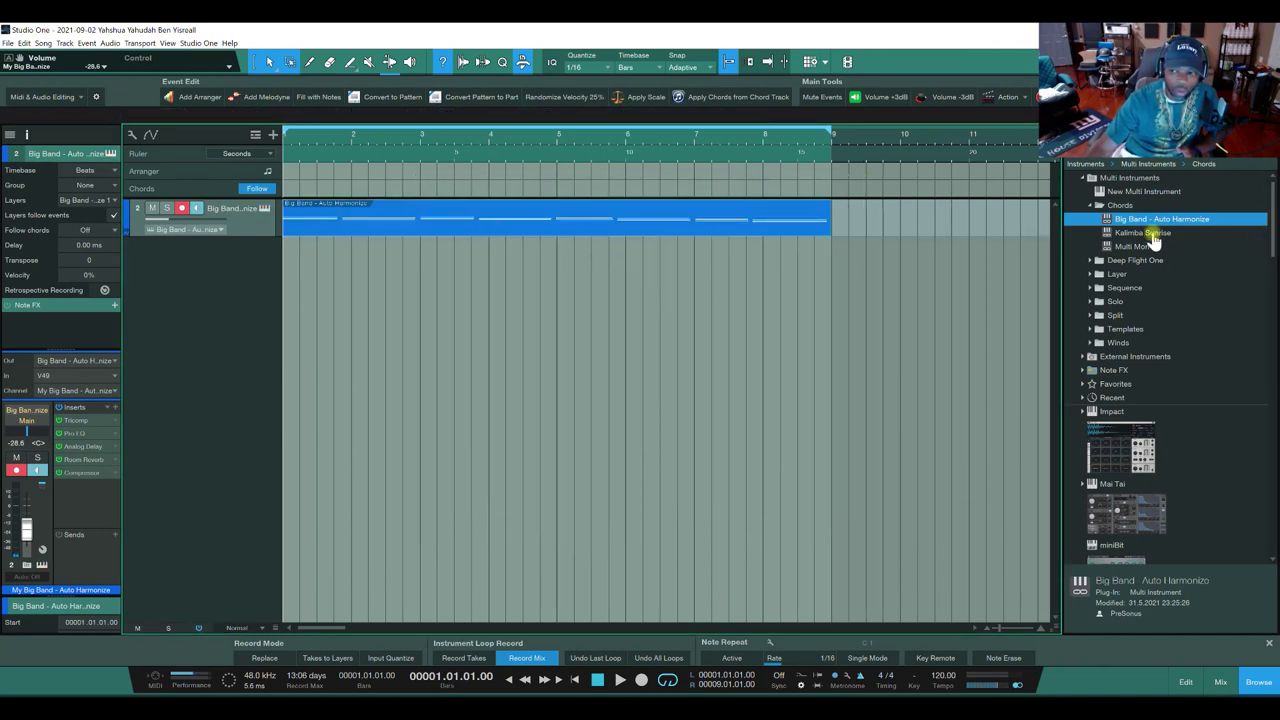
Step: Add a Multi Morri instrument track from the Chords folder and copy the recorded Big Band event onto it
drag(1140, 250, 240, 282)
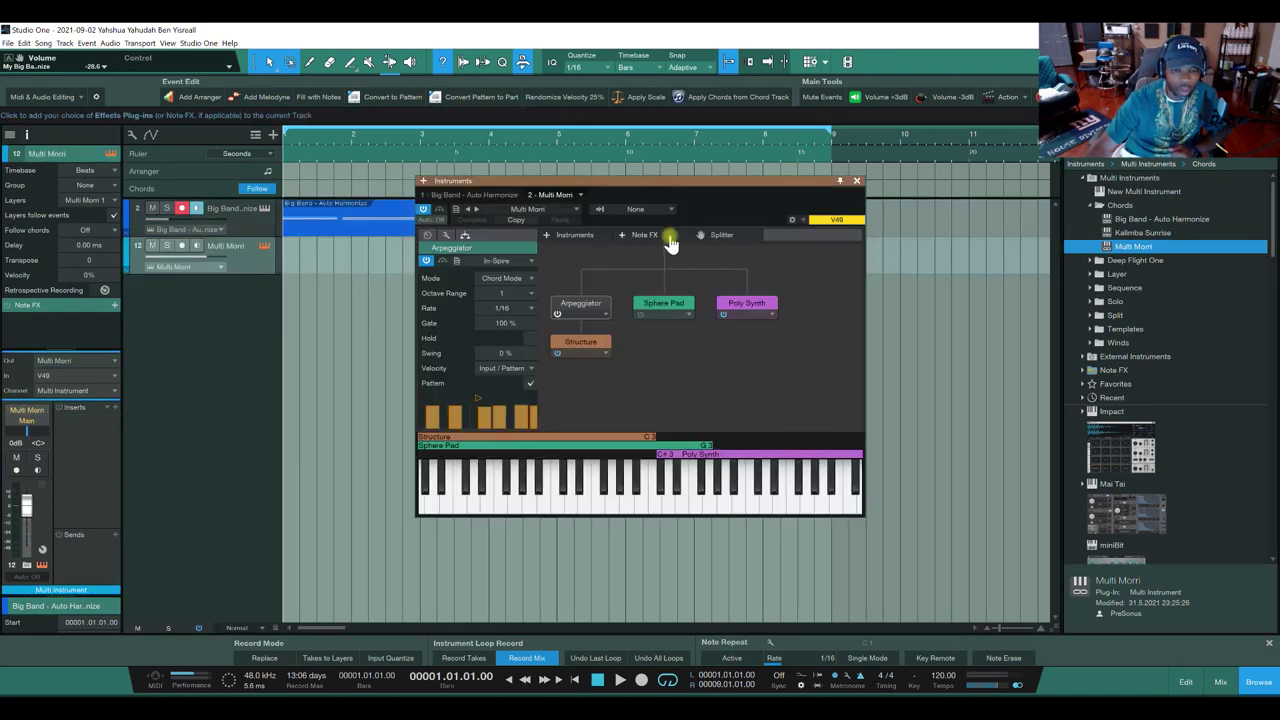
click(858, 182)
click(558, 230)
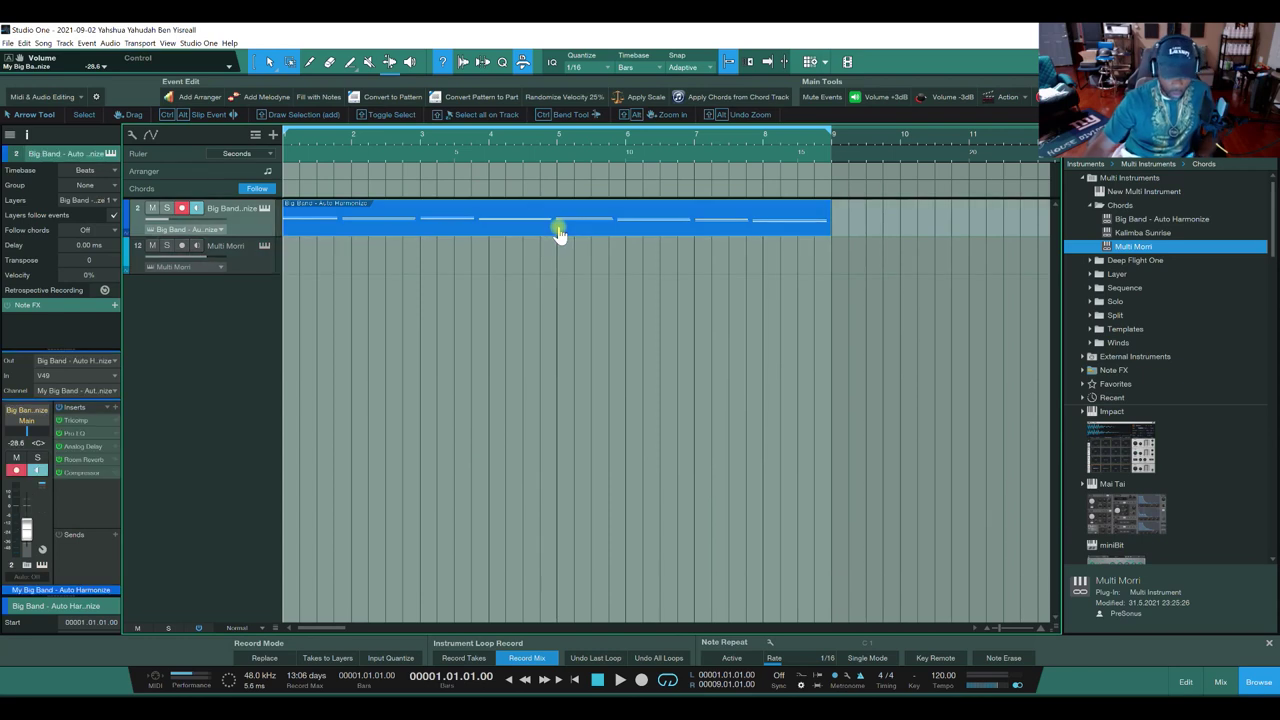
drag(558, 230, 558, 265)
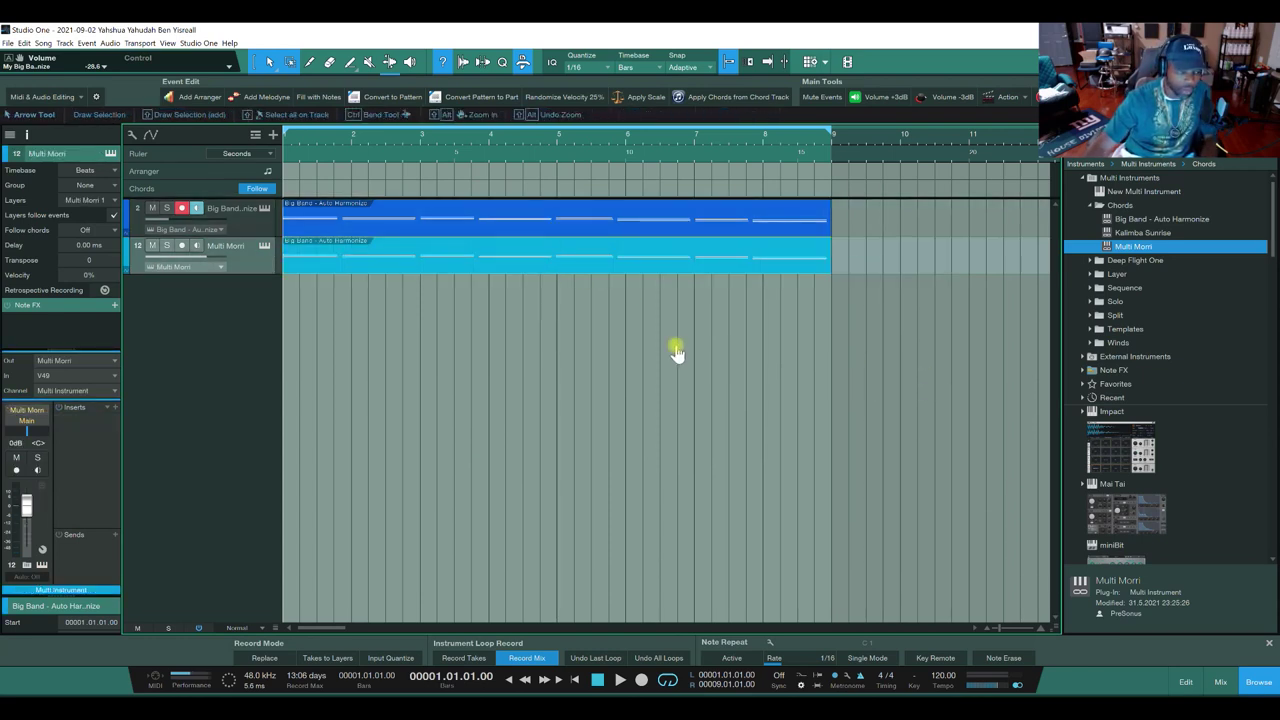
Step: Lower the Multi Morri track's volume to about -29.7 dB and play both tracks to check the CPU load
click(245, 214)
click(236, 262)
drag(24, 522, 25, 548)
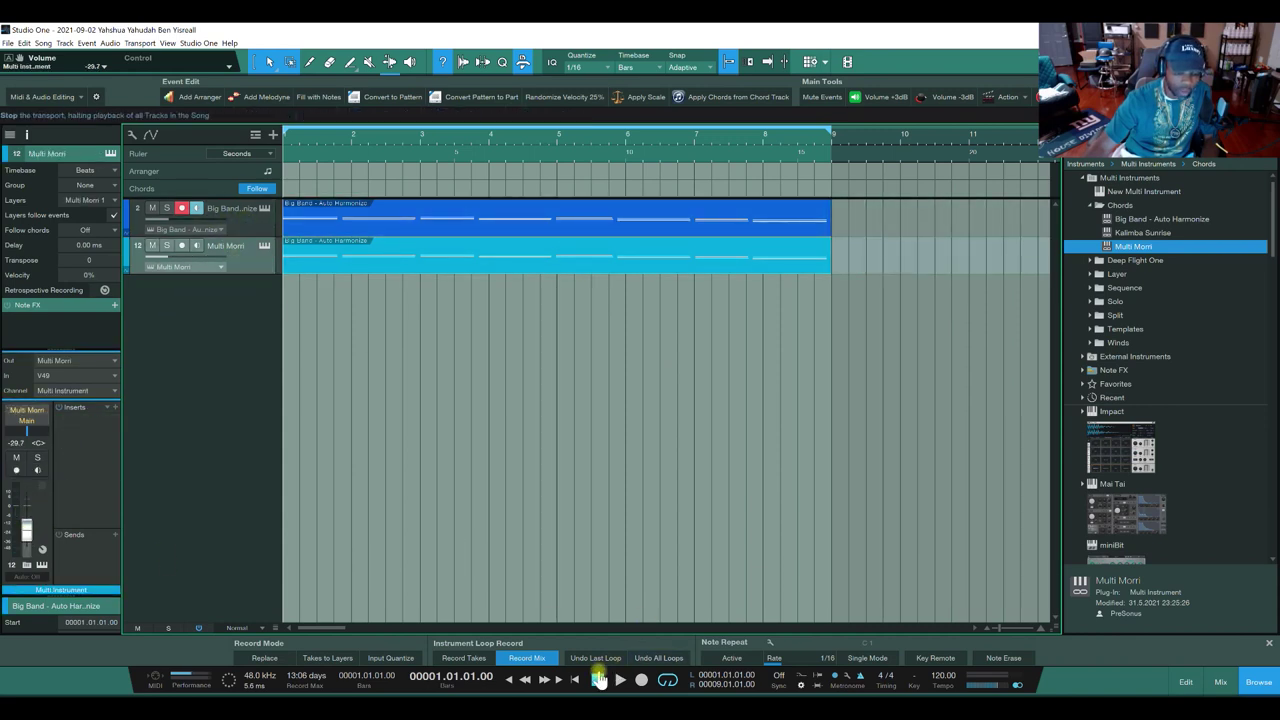
click(620, 679)
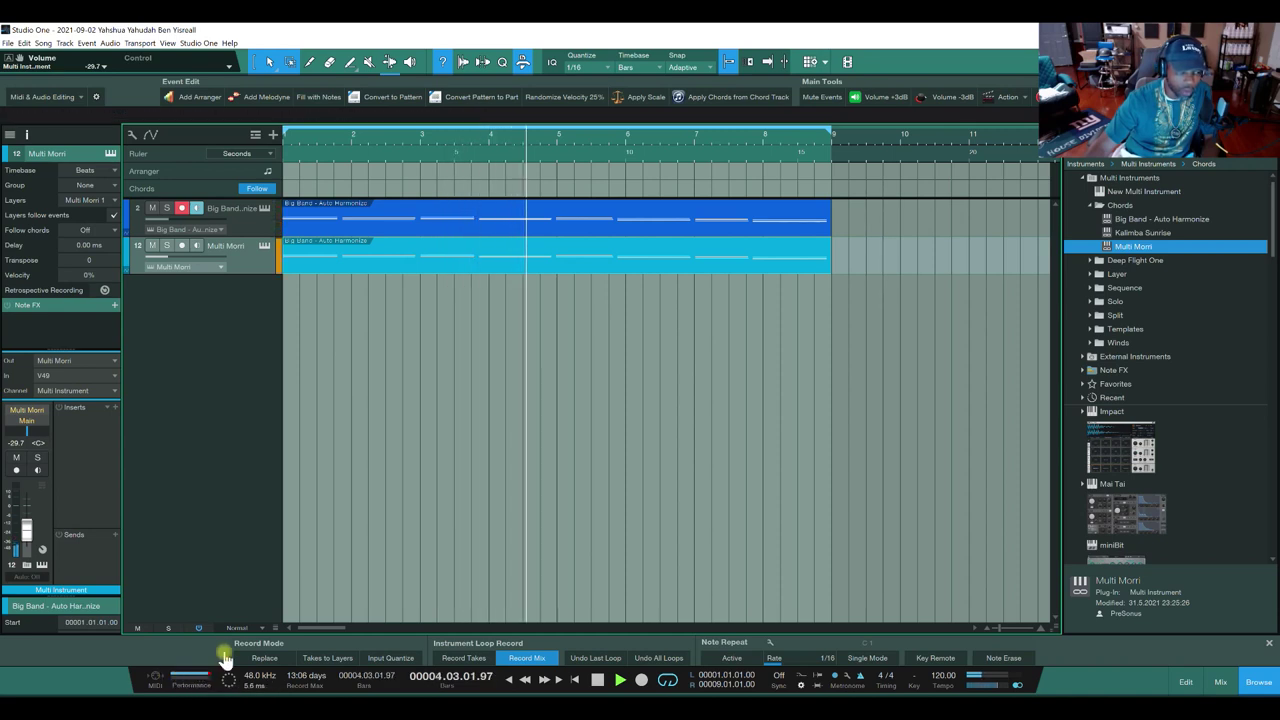
key(space)
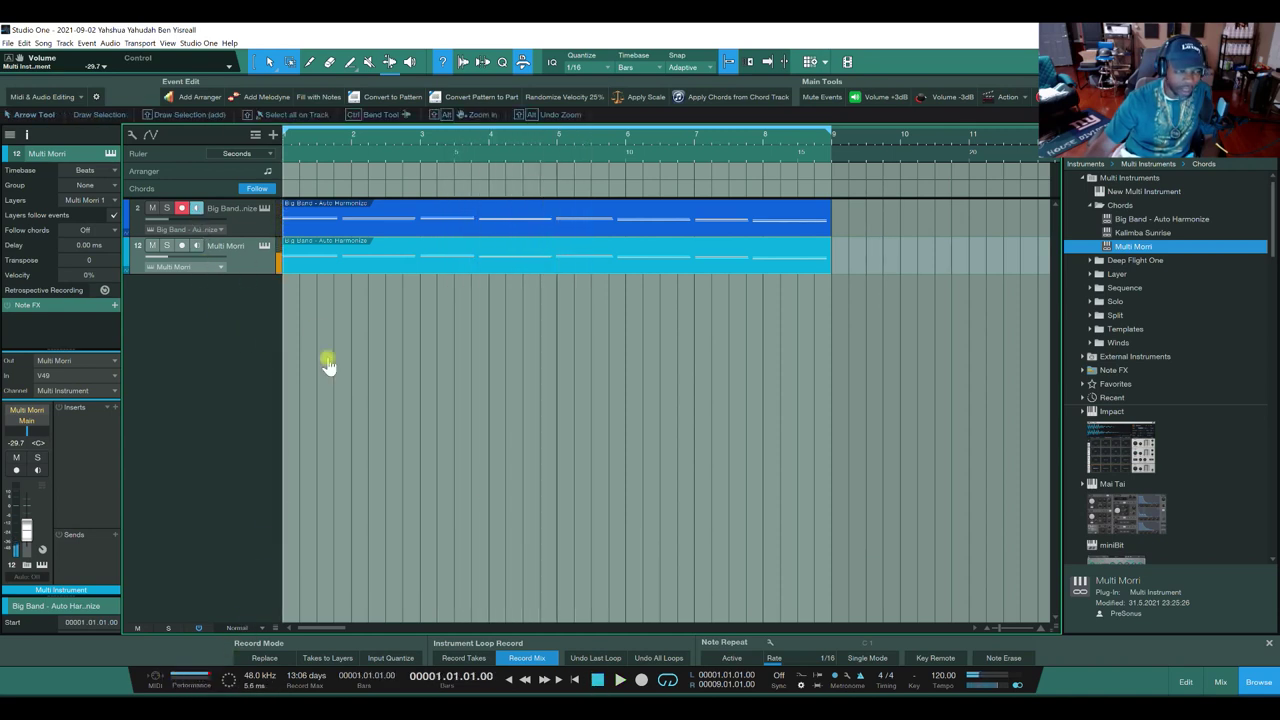
Step: Turn off monitoring and record arming on the Big Band - Auto Harmonize track
click(194, 209)
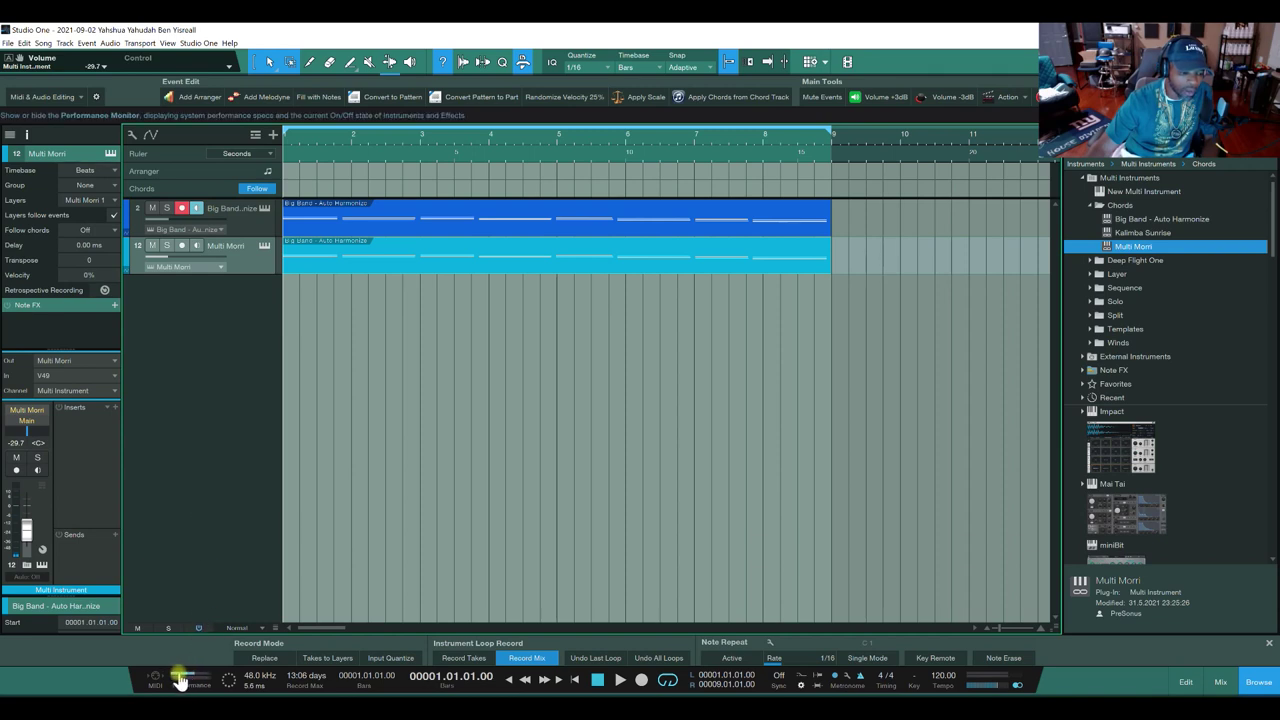
click(196, 208)
click(181, 208)
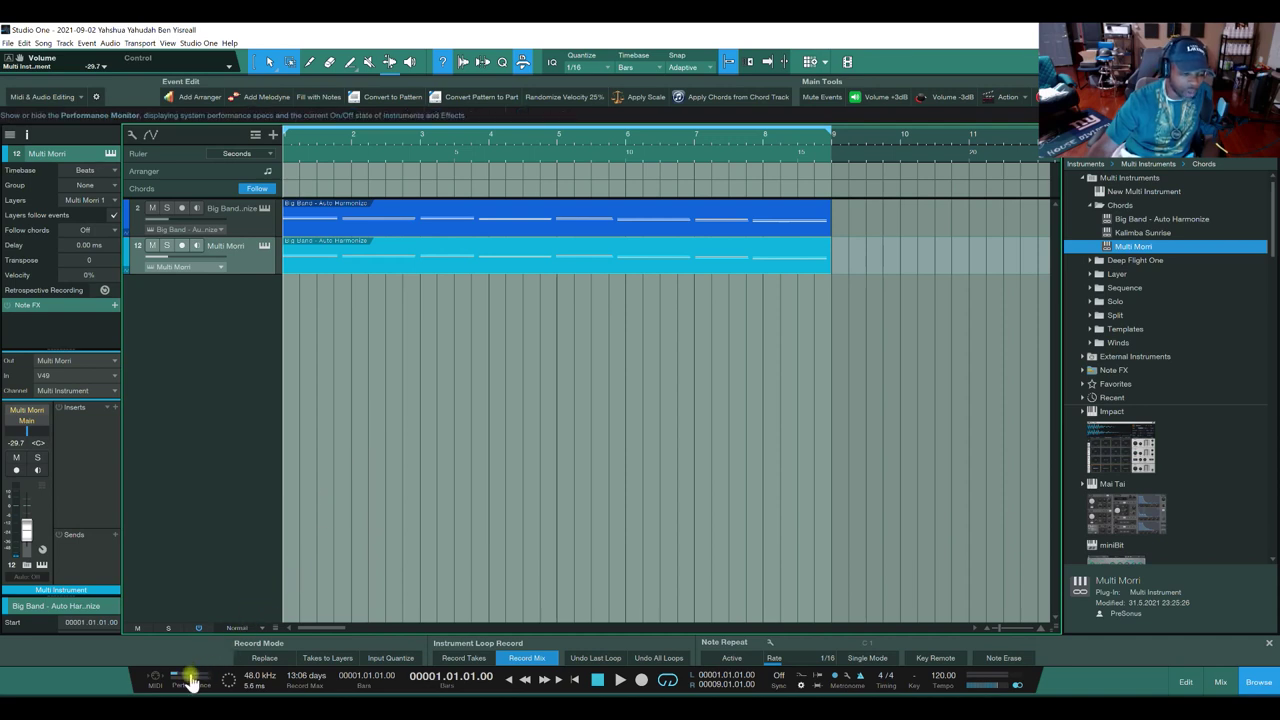
click(182, 209)
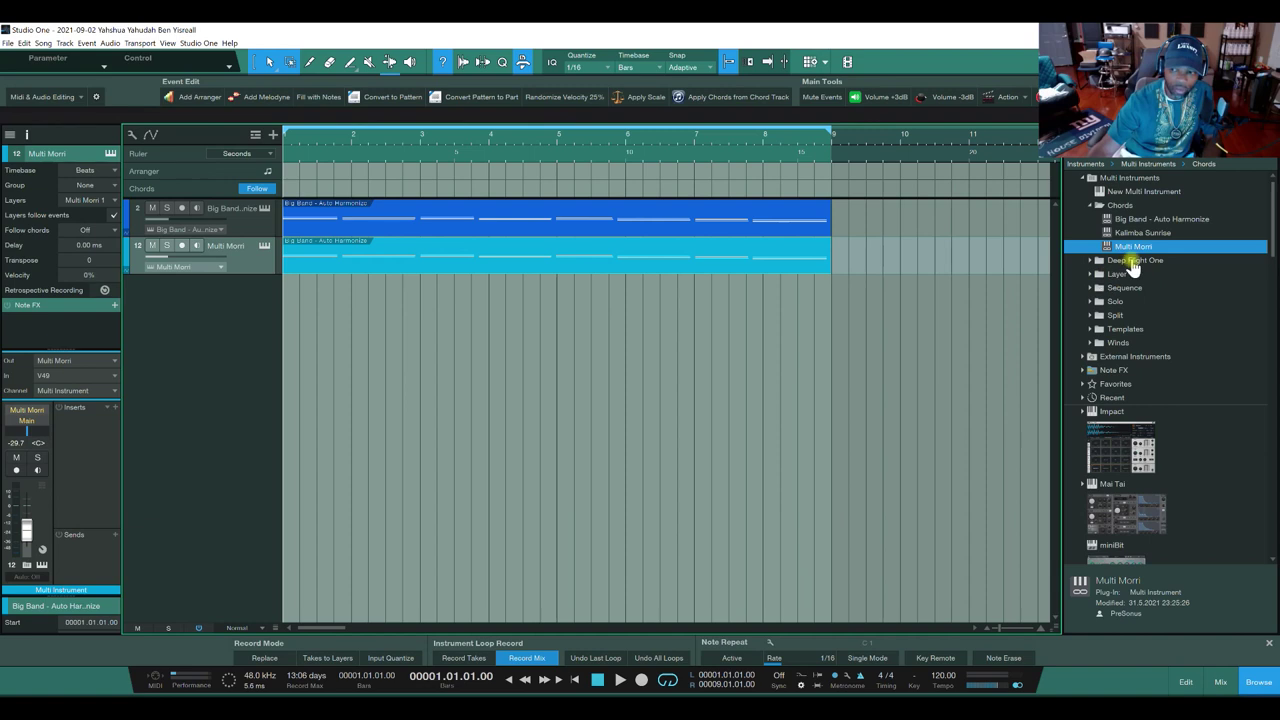
Step: Add a Kalimba Sunrise instrument track below the Multi Morri track
drag(1136, 232, 246, 327)
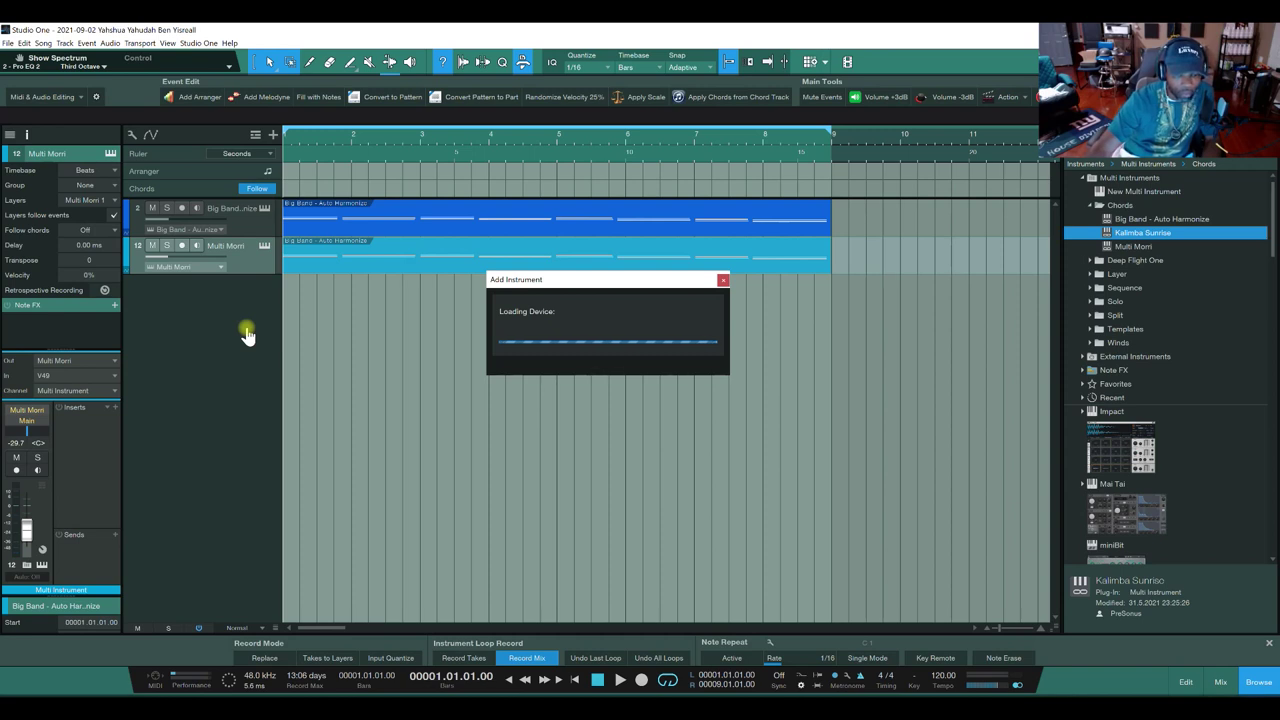
click(856, 182)
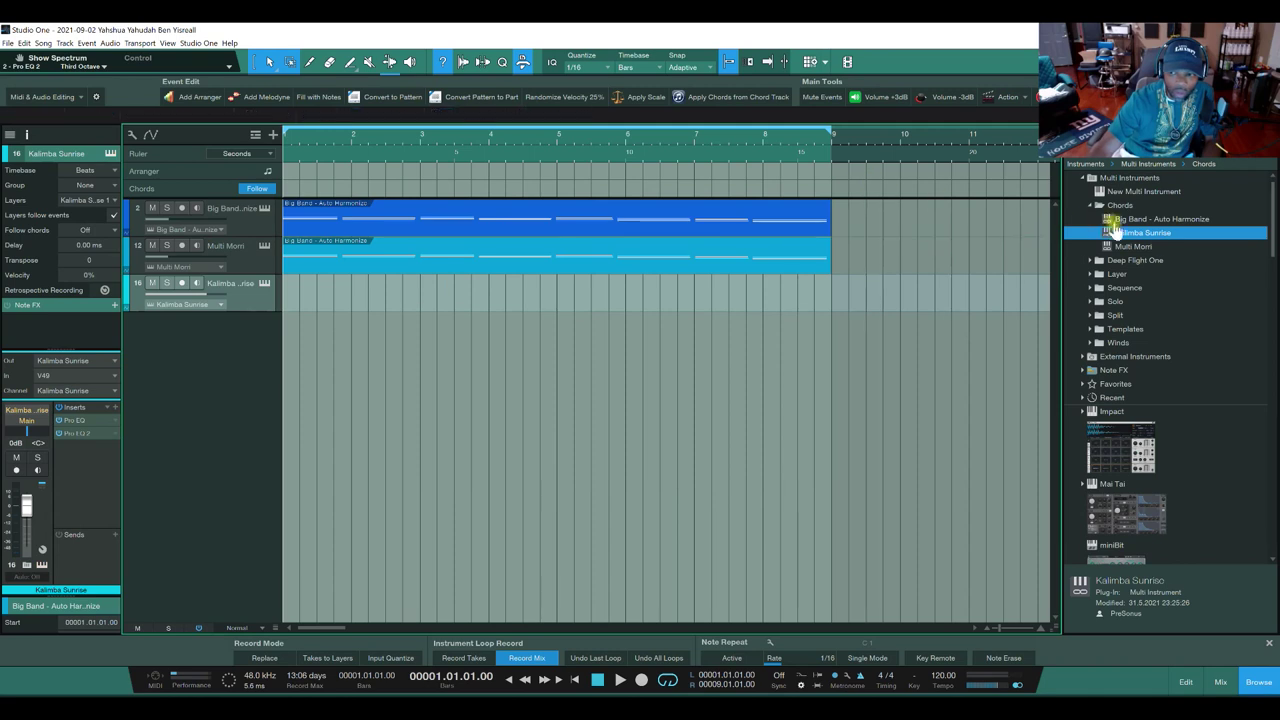
Step: Add 12 Bit Artifacts and Blue Heaven 1993 instrument tracks from the Dimensional Leads folder of Deep Flight One
click(1090, 205)
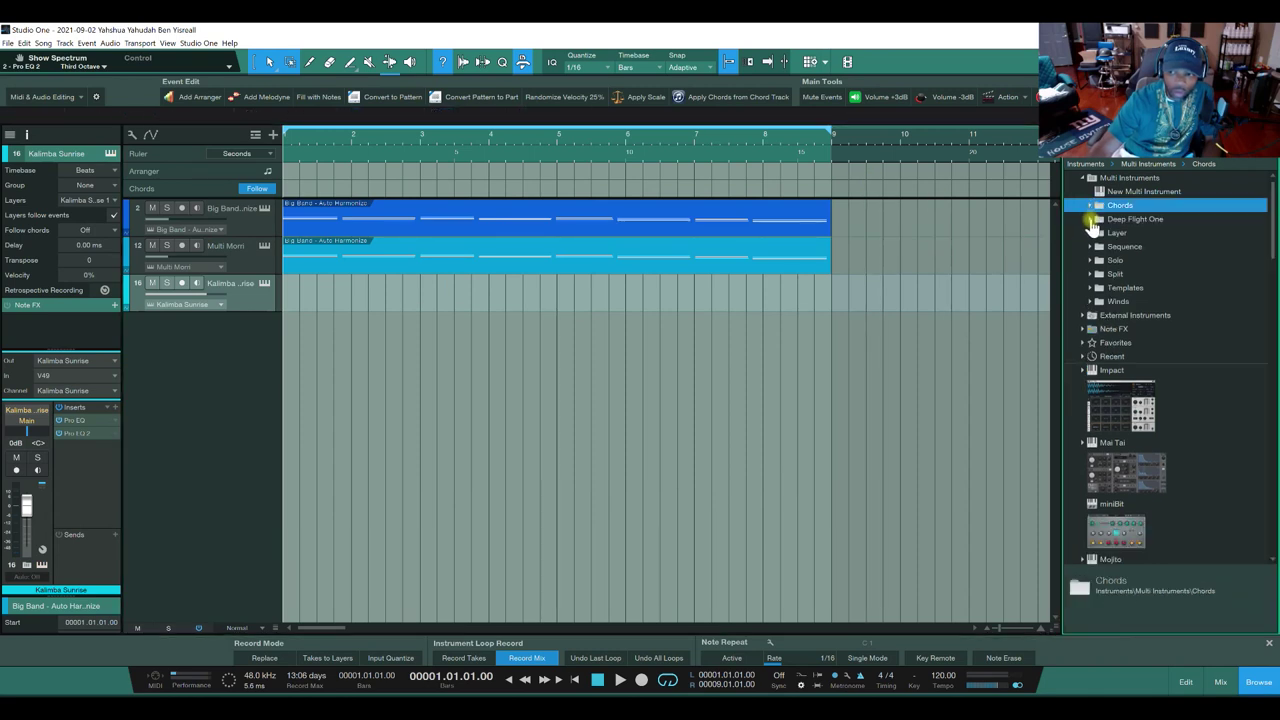
click(1089, 220)
drag(1142, 247, 173, 353)
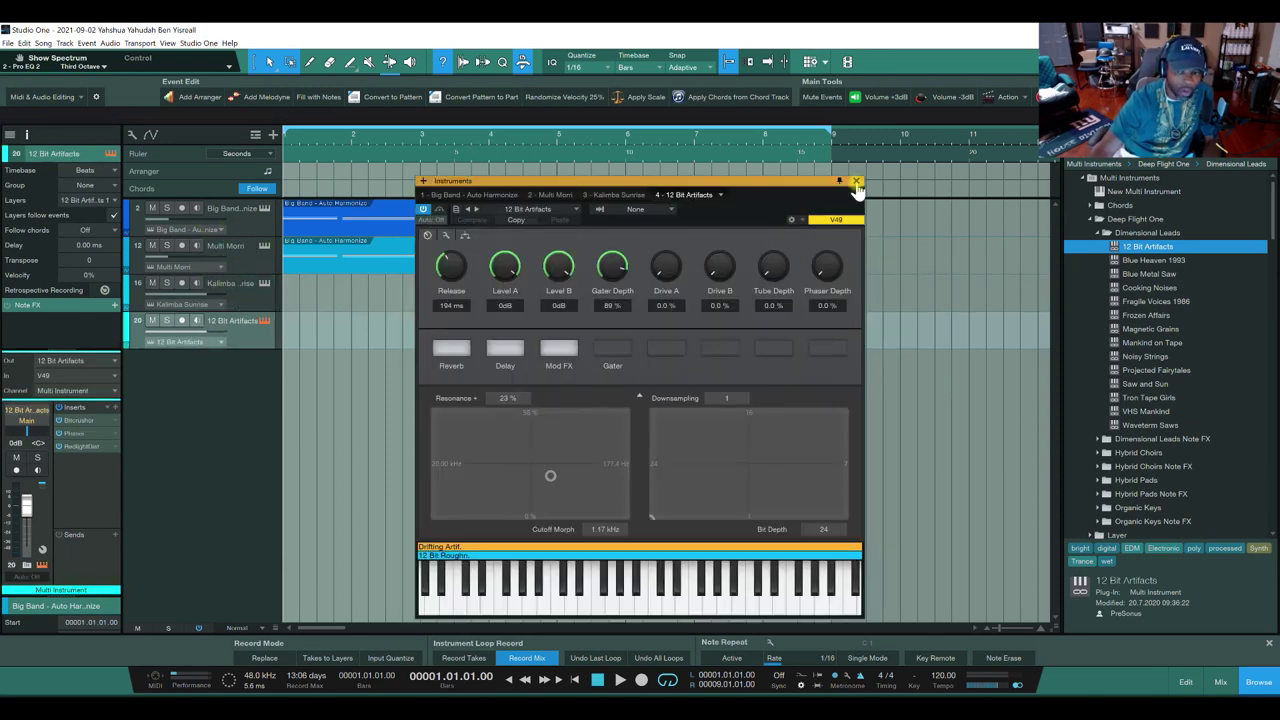
click(856, 184)
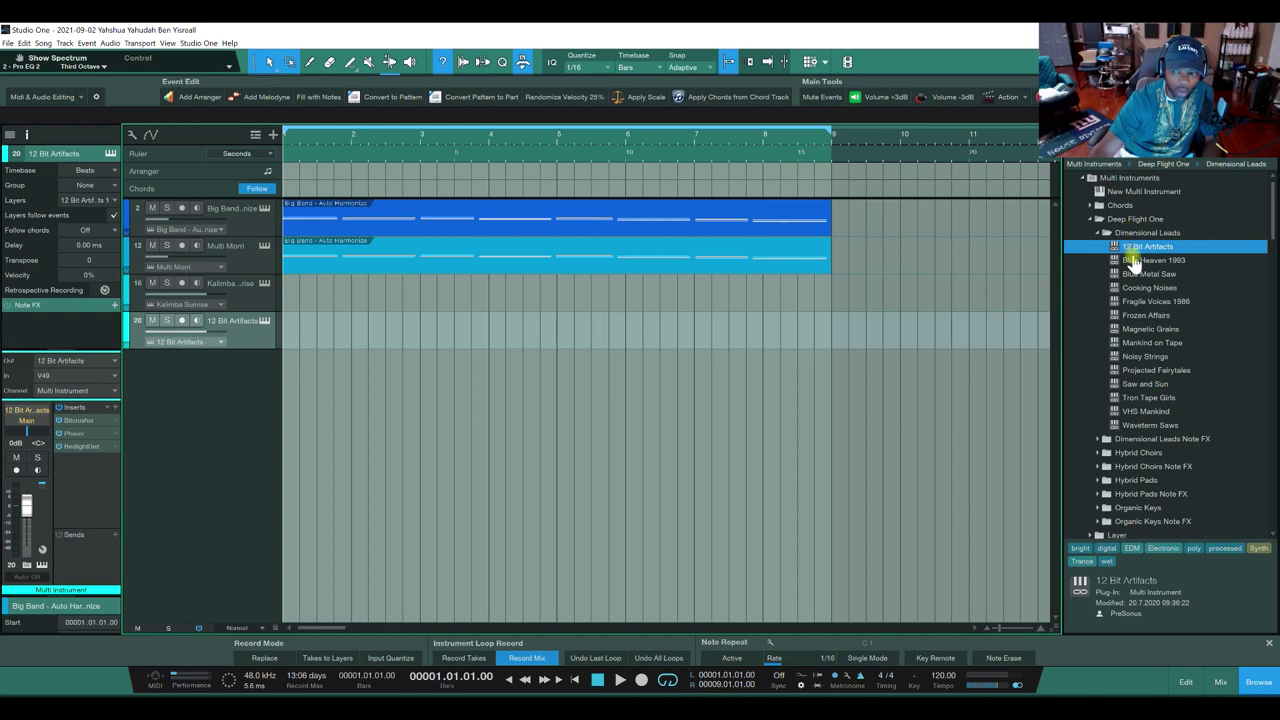
drag(1137, 263, 228, 393)
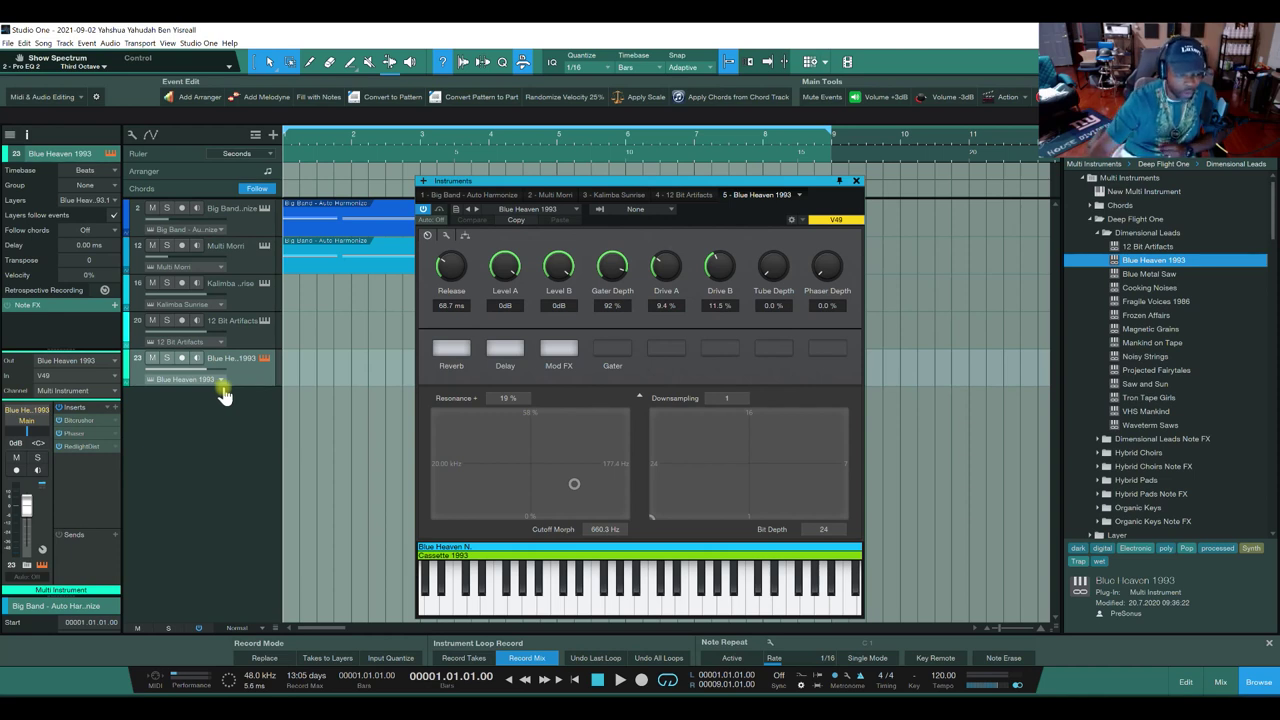
Step: Copy the Multi Morri track's part to the Kalimba Sunrise, 12 Bit Artifacts and Blue Heaven 1993 tracks and play them briefly
click(856, 181)
click(519, 268)
drag(518, 268, 517, 374)
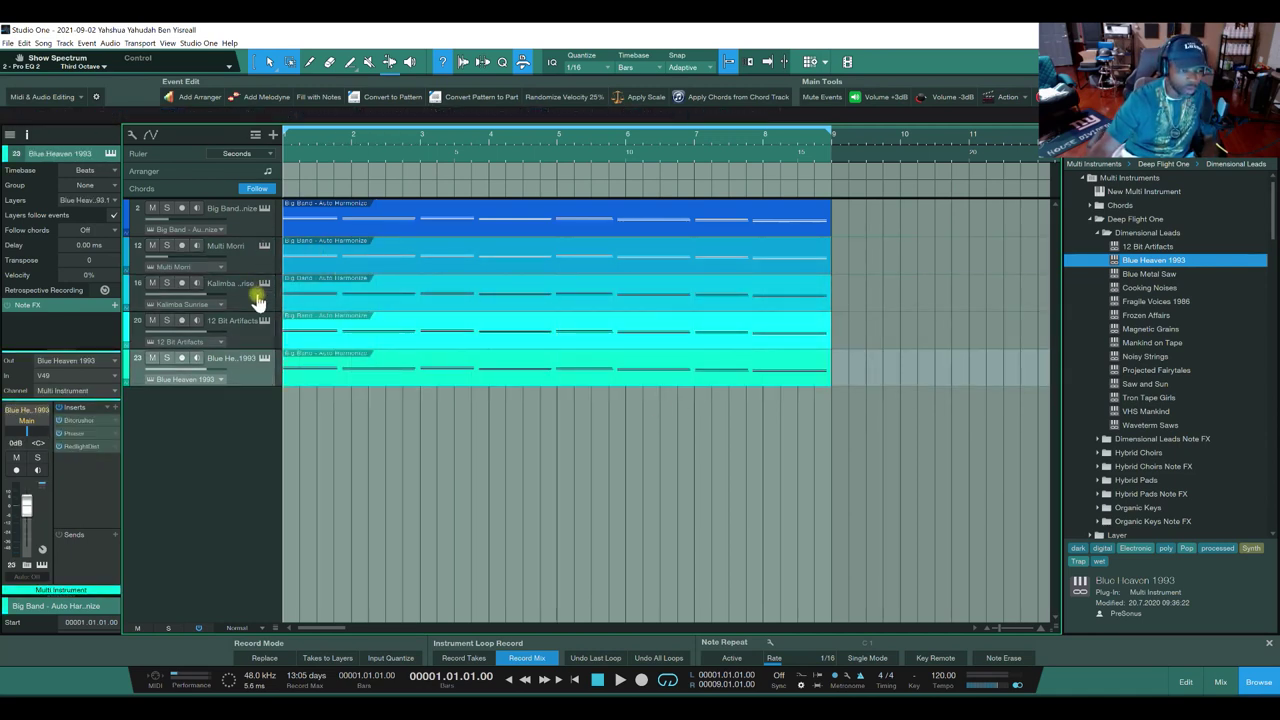
click(619, 679)
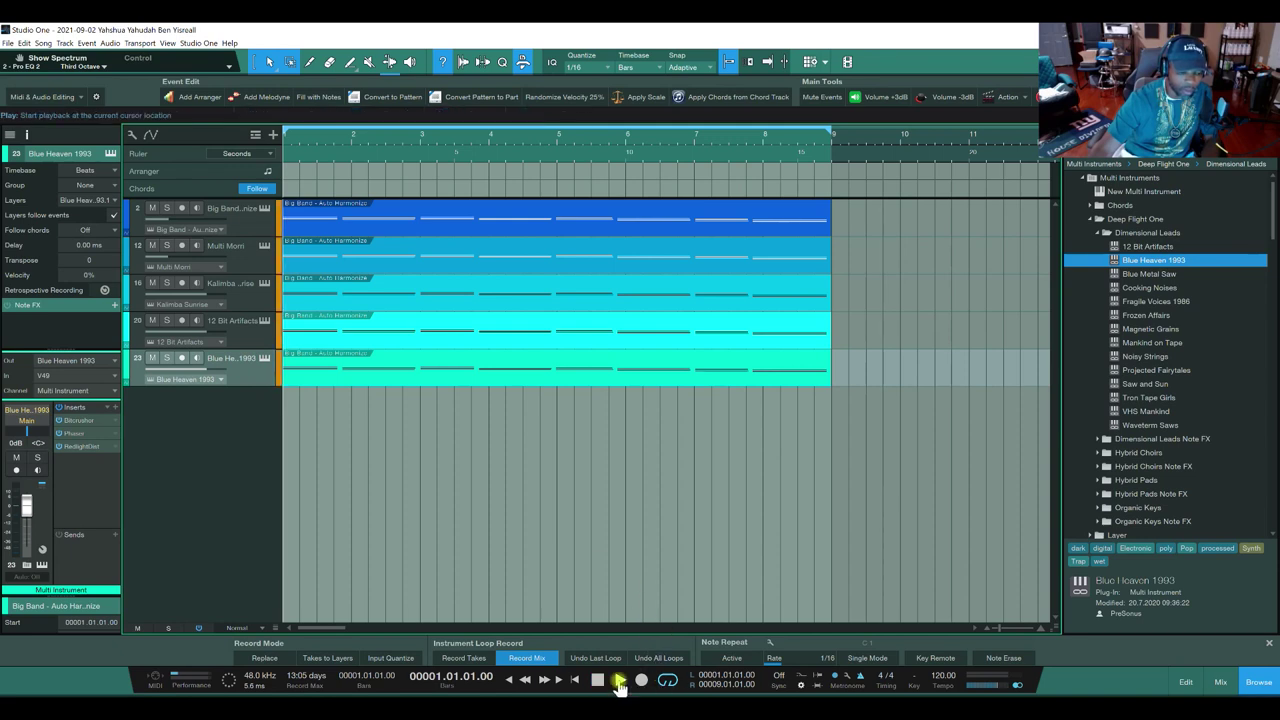
click(597, 679)
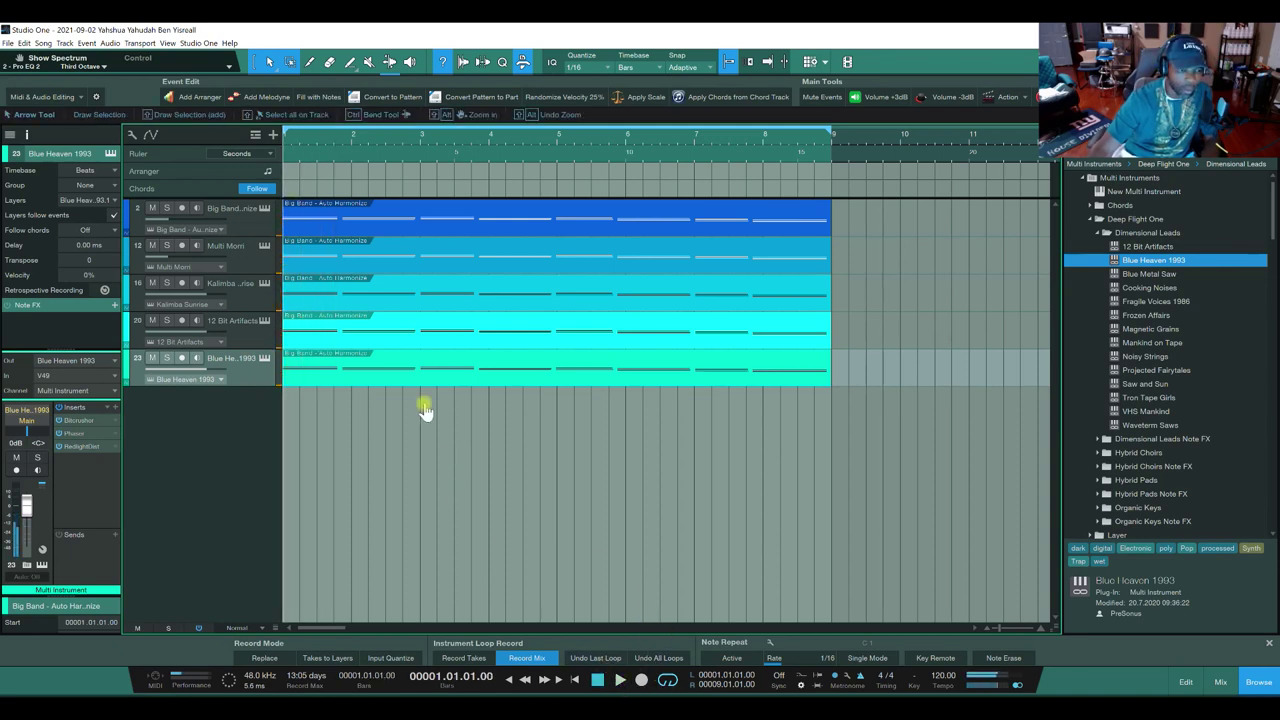
Step: Lower the Kalimba Sunrise, 12 Bit Artifacts and Blue Heaven 1993 tracks to about -34.8 dB and play the song to check the CPU load
click(251, 265)
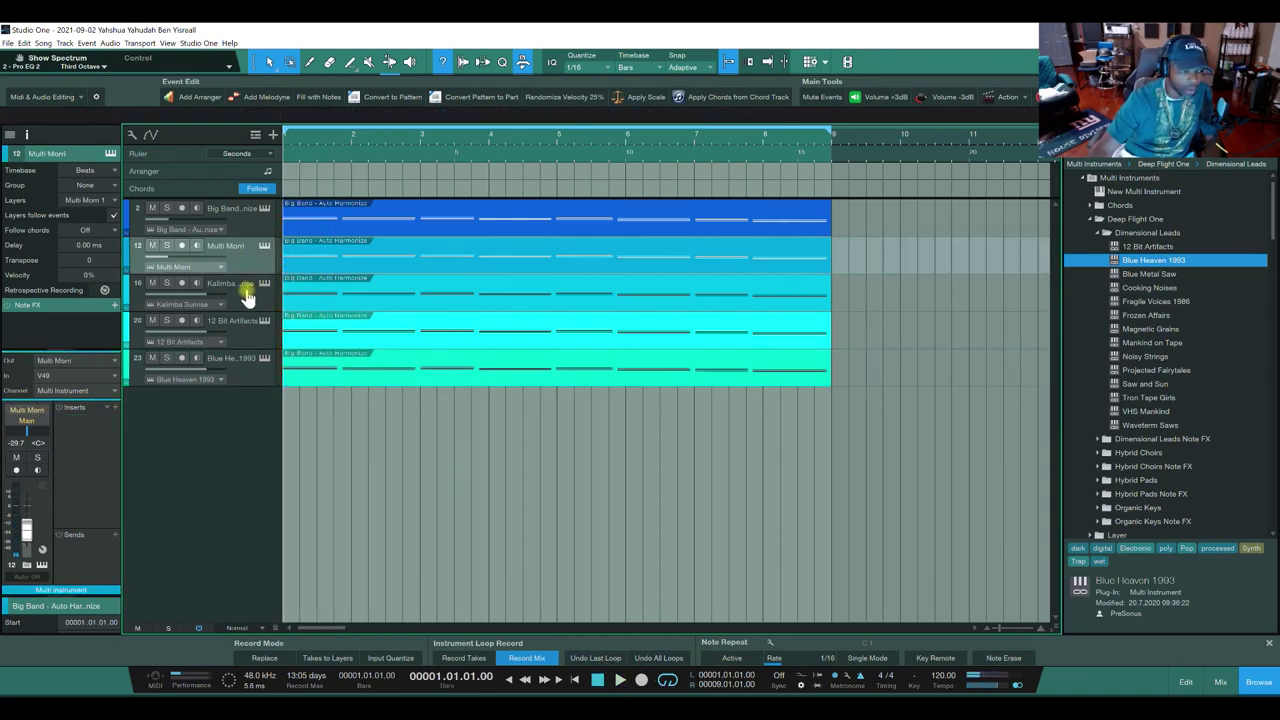
click(251, 296)
click(250, 340)
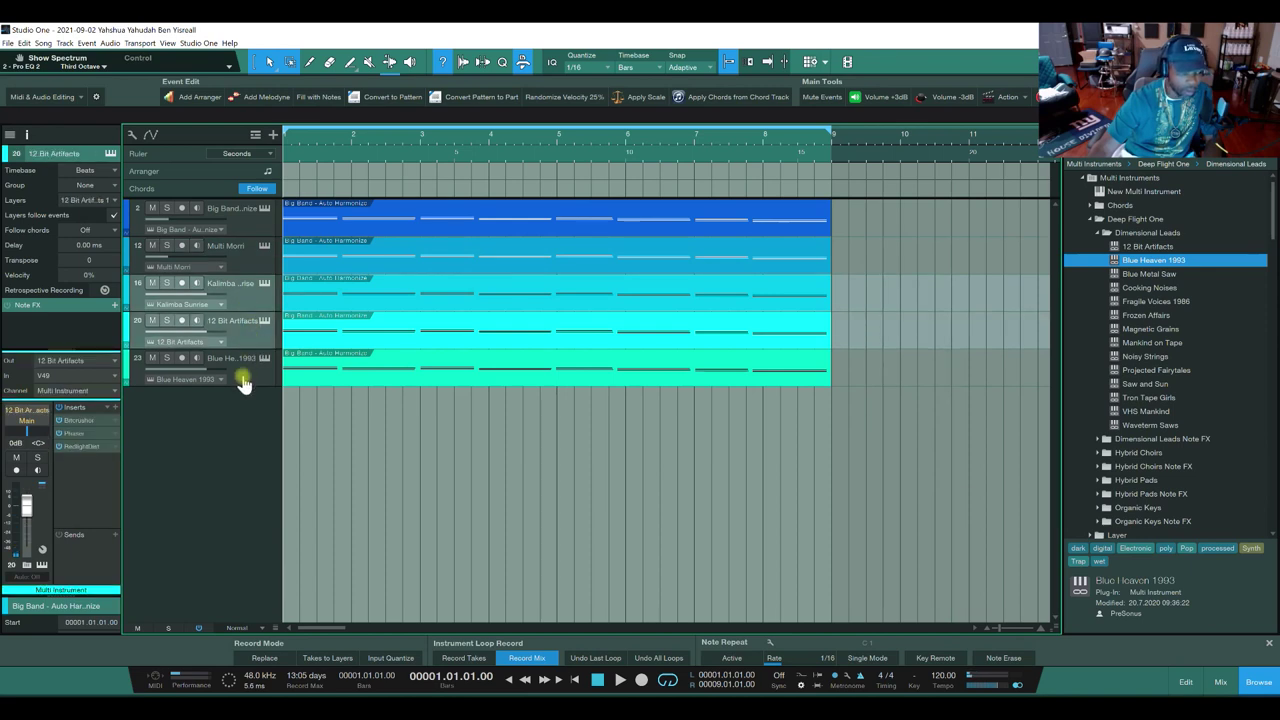
click(243, 372)
drag(29, 512, 33, 541)
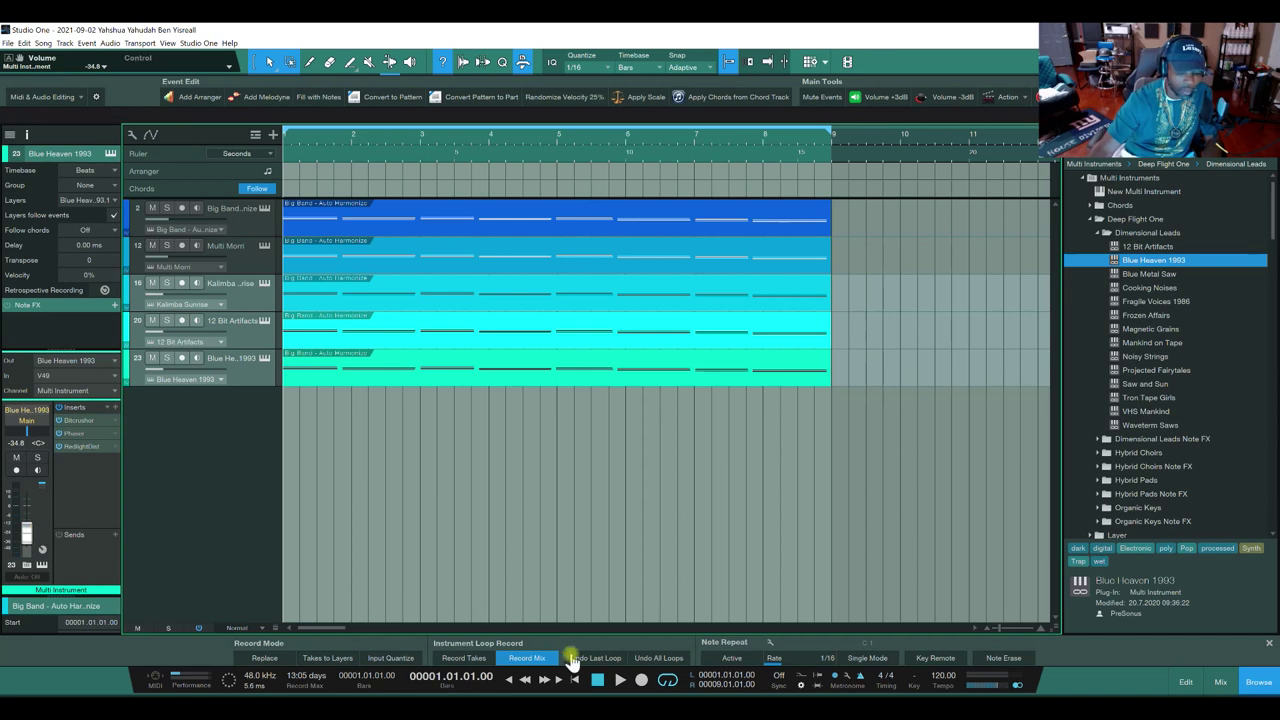
click(617, 680)
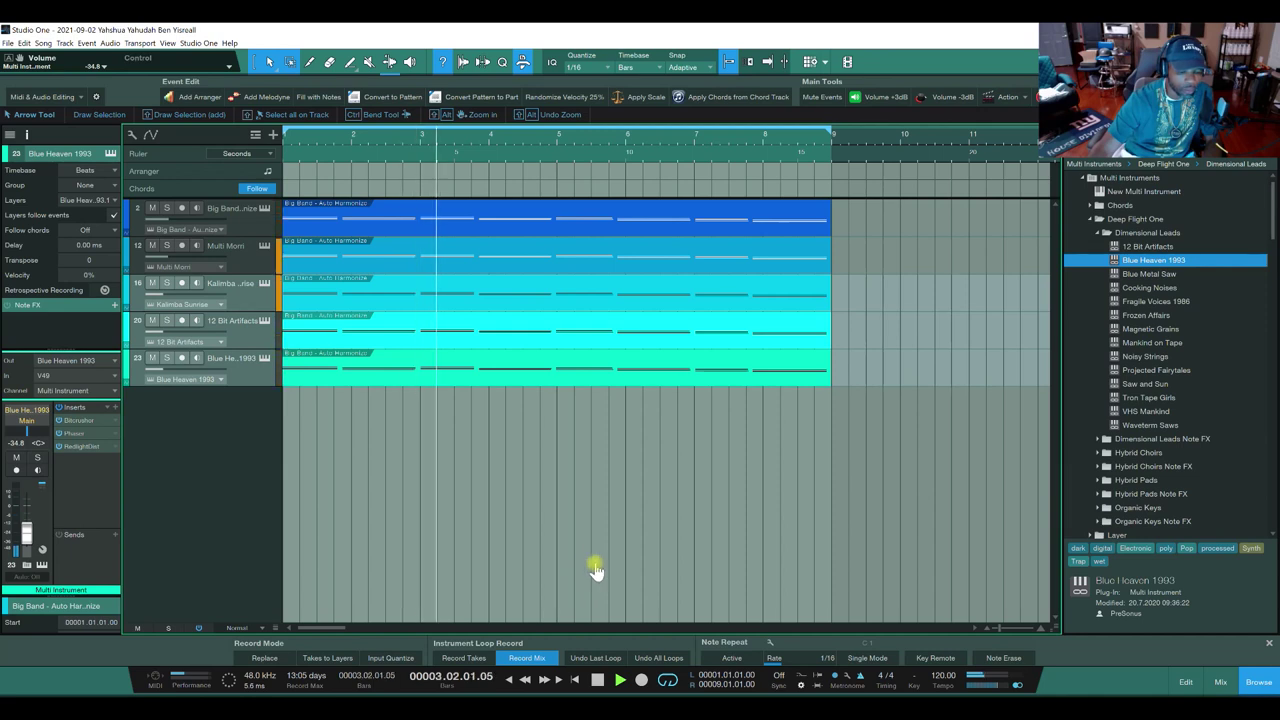
click(597, 681)
Step: Add Blue Metal Saw and Cooking Noises instrument tracks from the Dimensional Leads folder below the Blue Heaven 1993 track
drag(1149, 274, 249, 422)
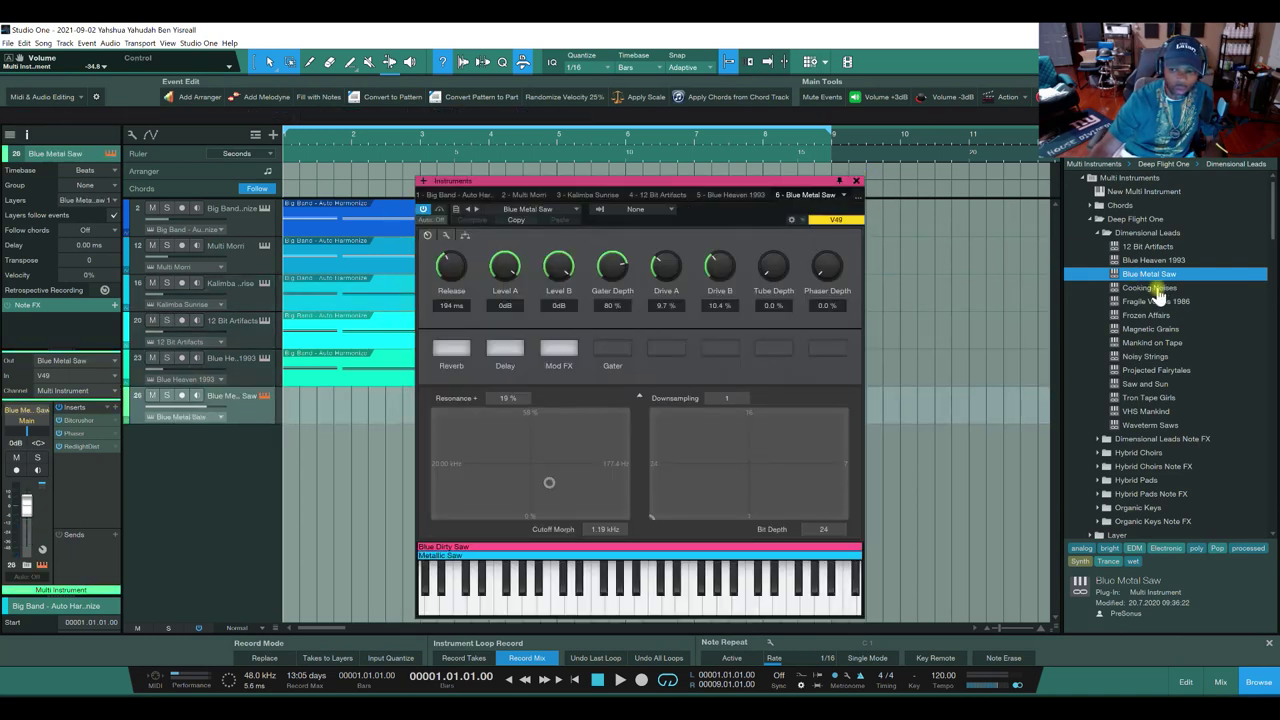
click(856, 181)
drag(1150, 290, 206, 457)
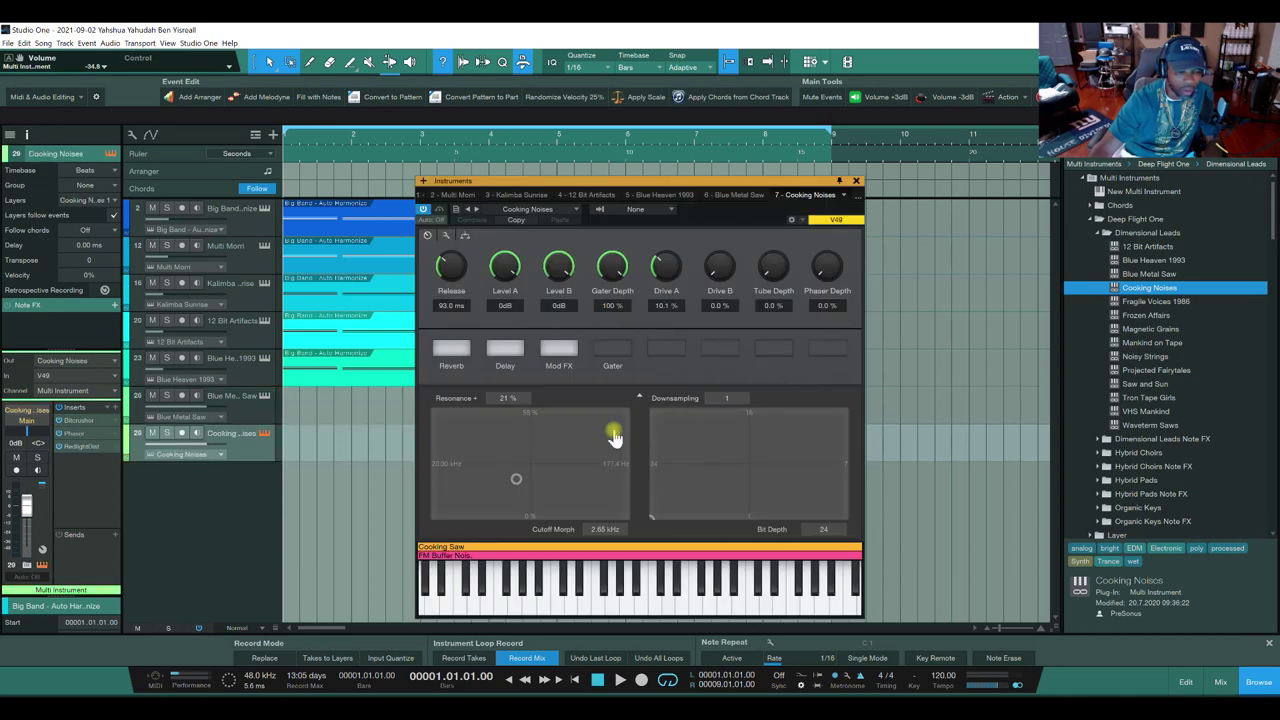
click(856, 181)
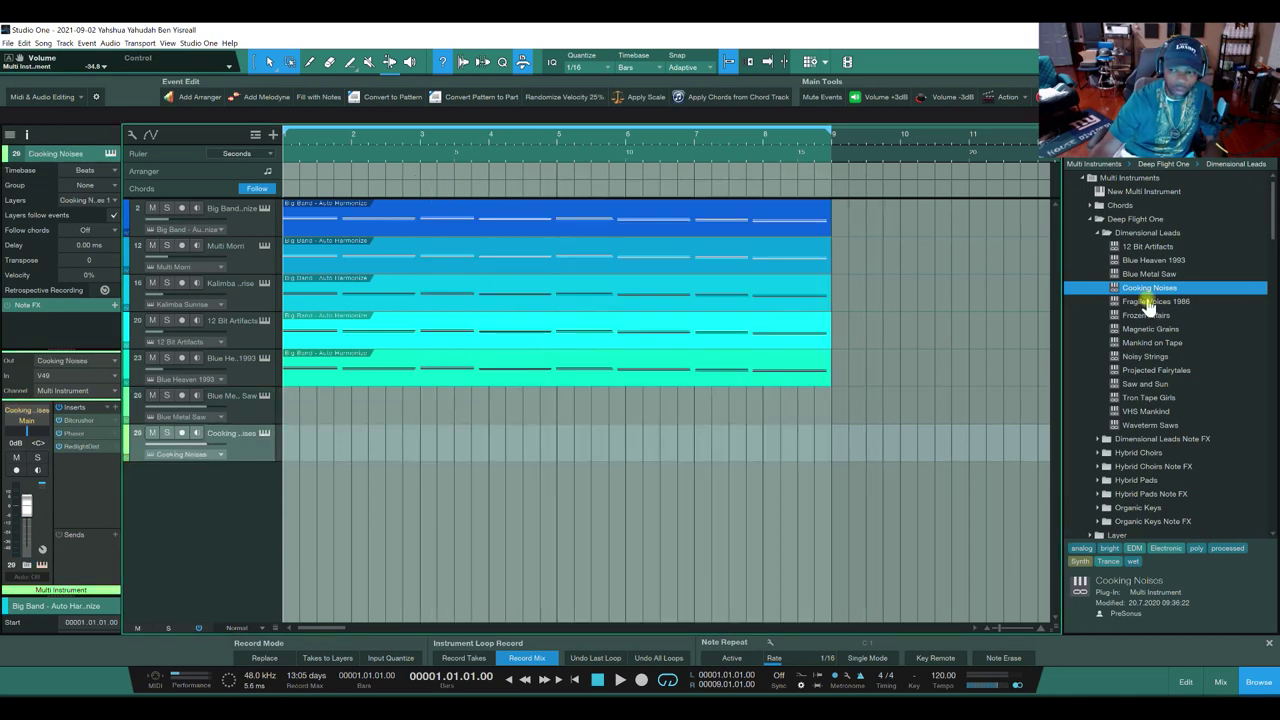
Step: Add Fragile Voices 1986, Frozen Affairs, Magnetic Grains and Mankind on Tape together as new instrument tracks
click(1147, 303)
key(shift+Down)
key(shift+Down)
key(shift+Down)
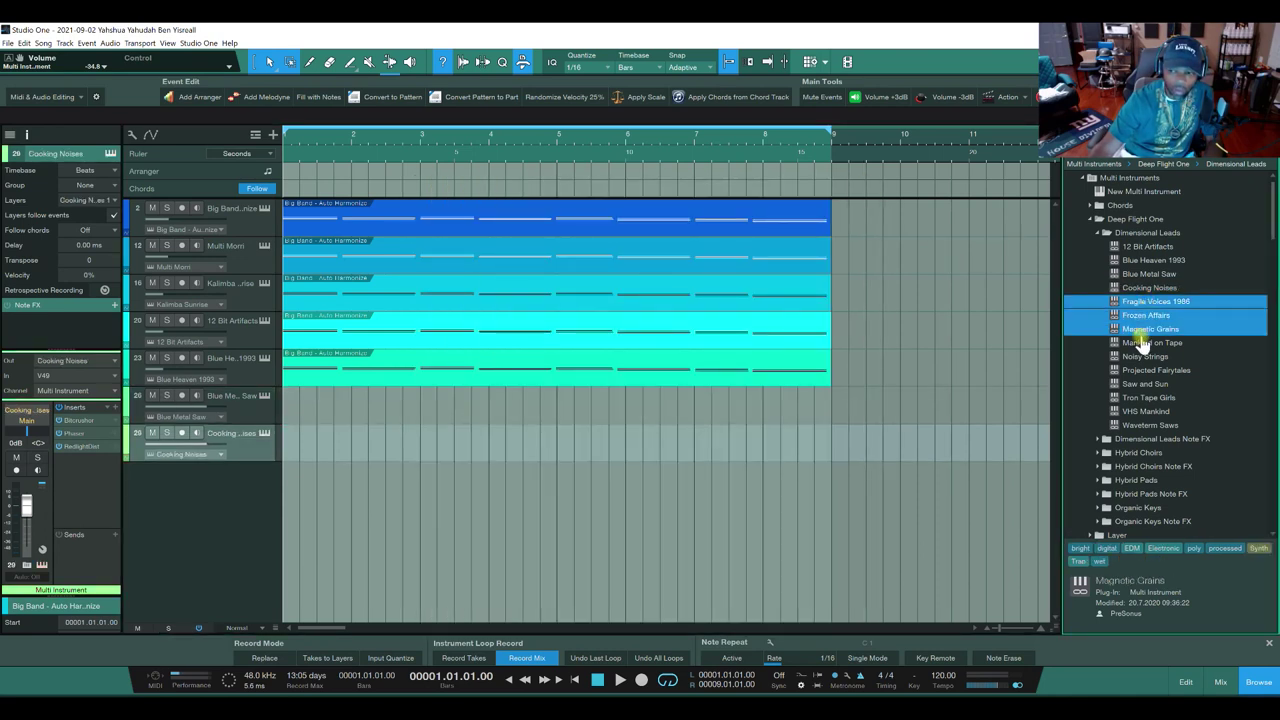
drag(1150, 301, 410, 513)
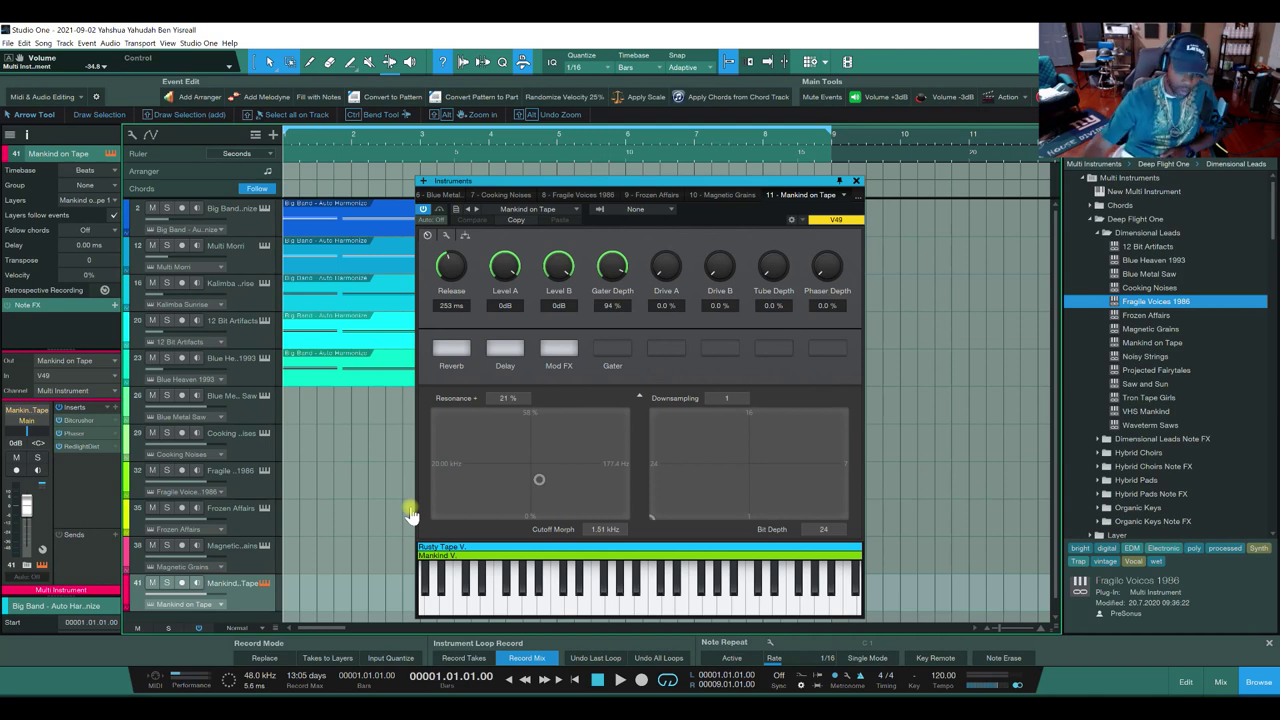
click(859, 184)
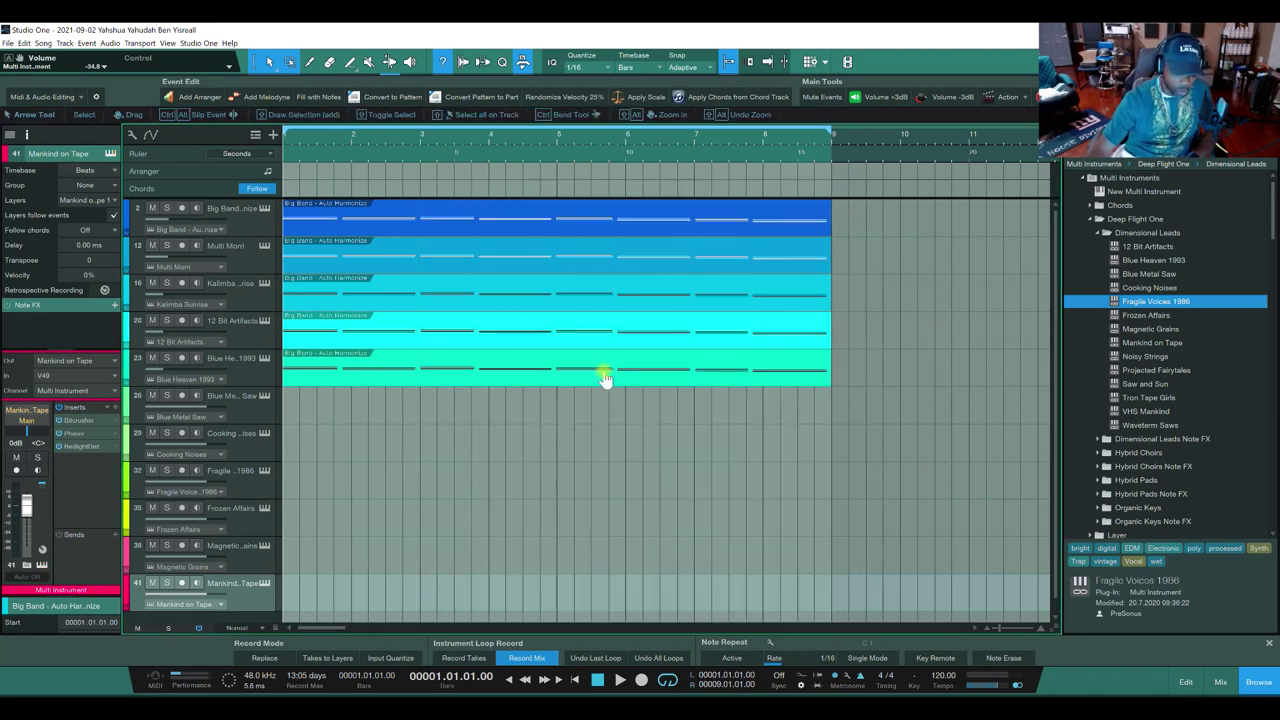
Step: Copy the Blue Heaven 1993 track's part to the six tracks from Blue Metal Saw to Mankind on Tape
click(488, 378)
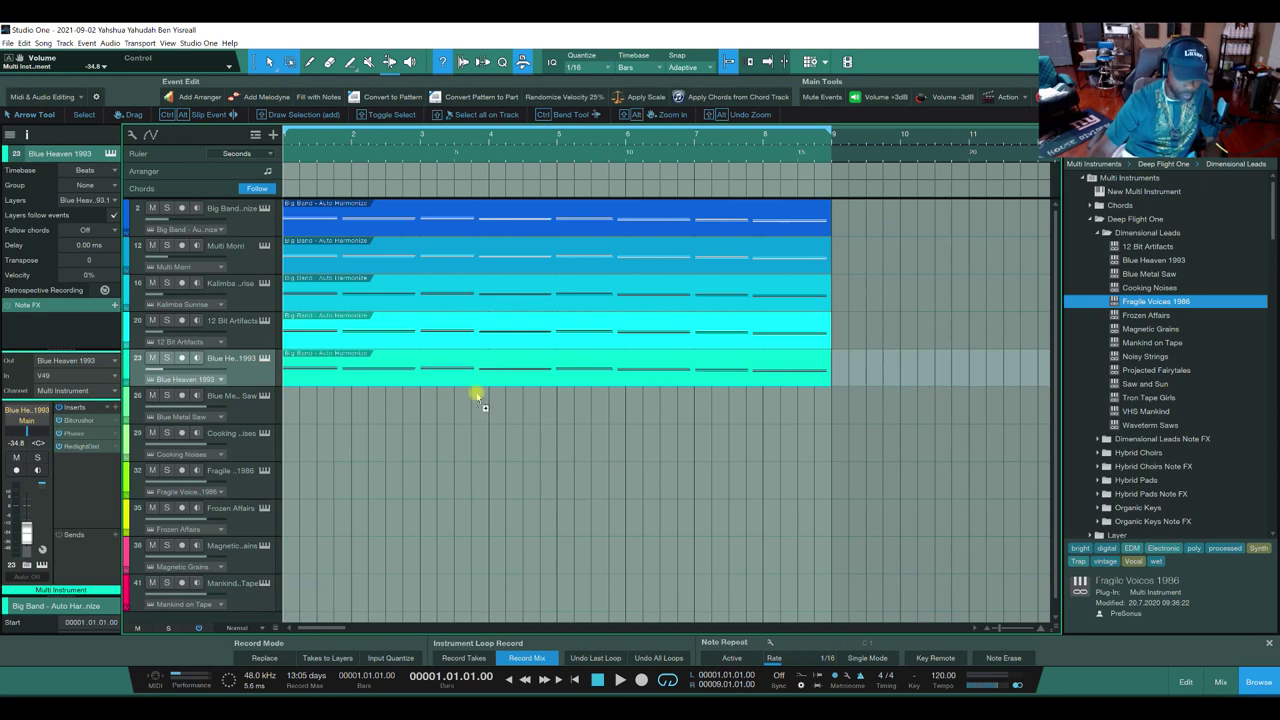
click(480, 395)
key(ctrl+v)
click(470, 432)
key(ctrl+v)
click(466, 467)
key(ctrl+v)
click(460, 518)
key(ctrl+v)
click(456, 548)
key(ctrl+v)
click(451, 586)
key(ctrl+v)
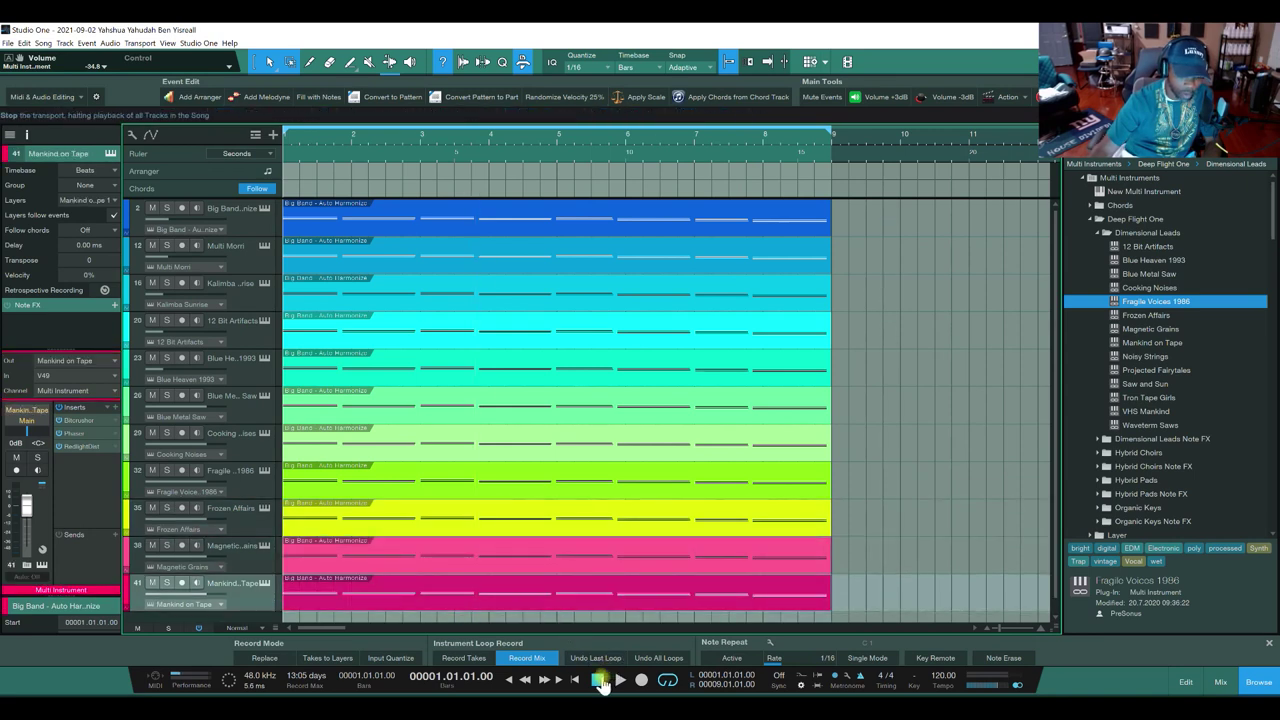
Step: Lower the six tracks from Blue Metal Saw to Mankind on Tape to about -33.8 dB and play the song to check the CPU load
click(257, 418)
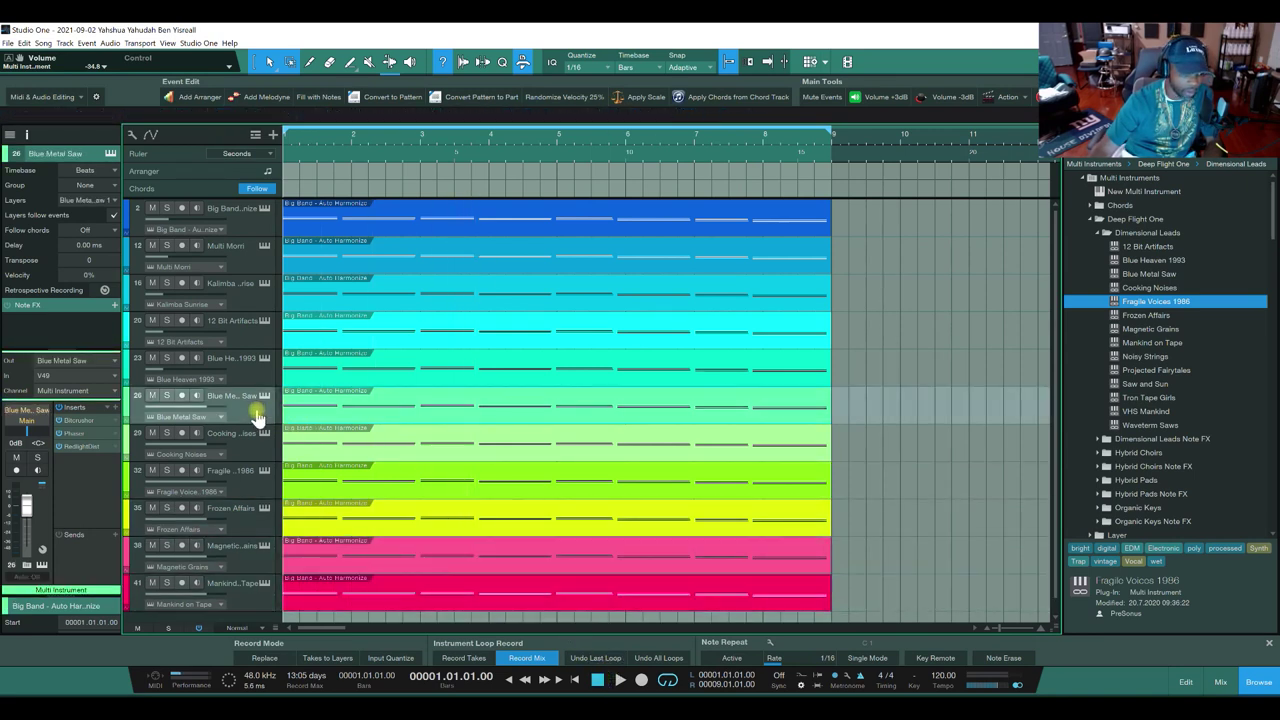
click(240, 366)
click(242, 423)
scroll(240, 423, down, 1)
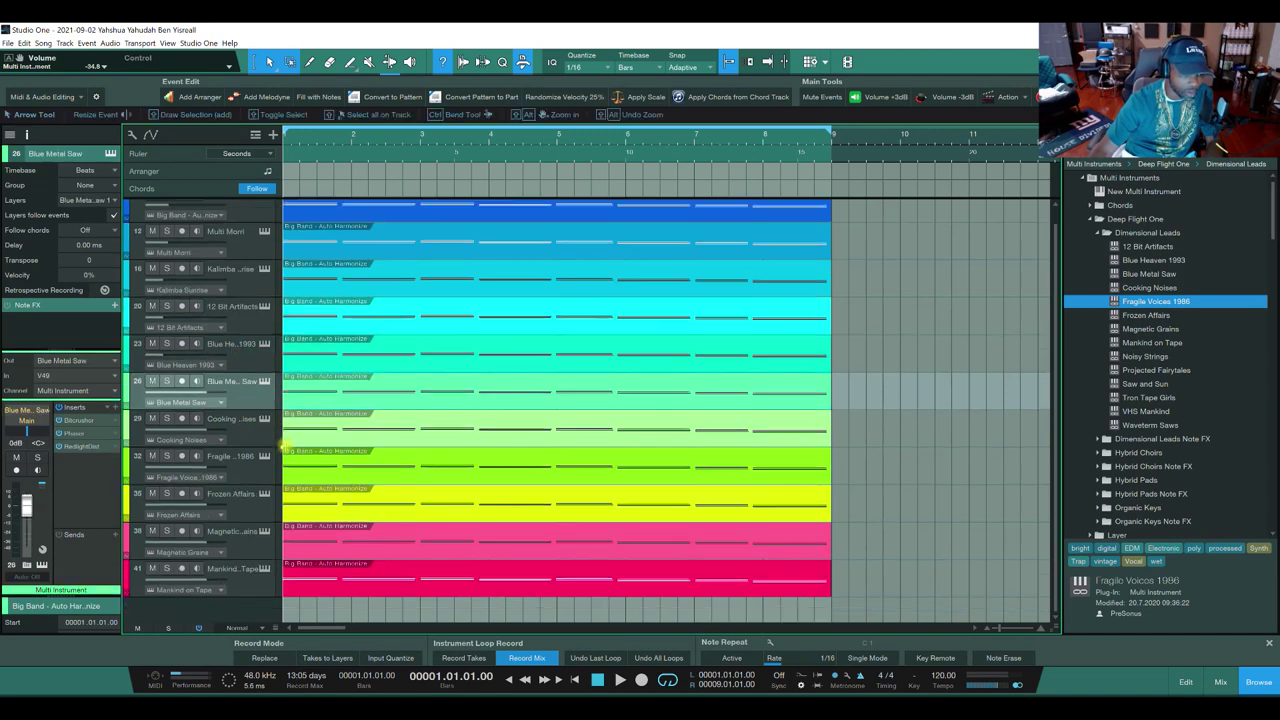
click(240, 575)
drag(27, 505, 27, 532)
click(617, 680)
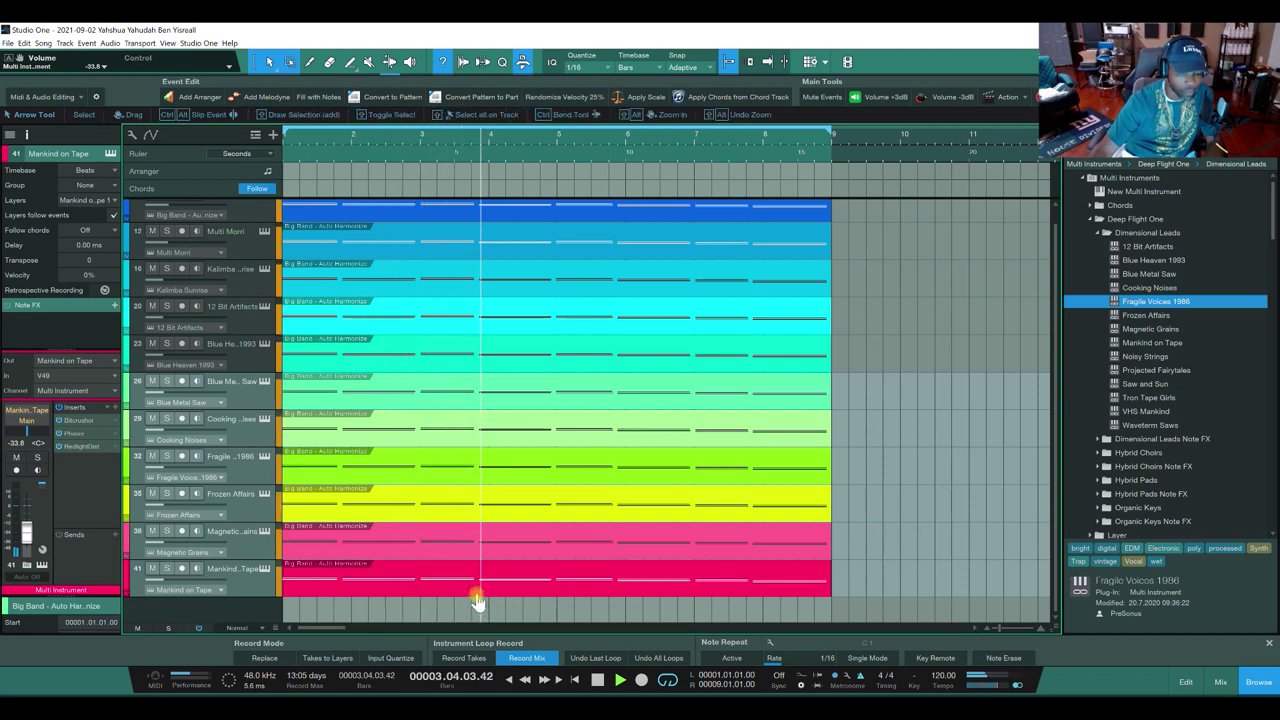
click(598, 681)
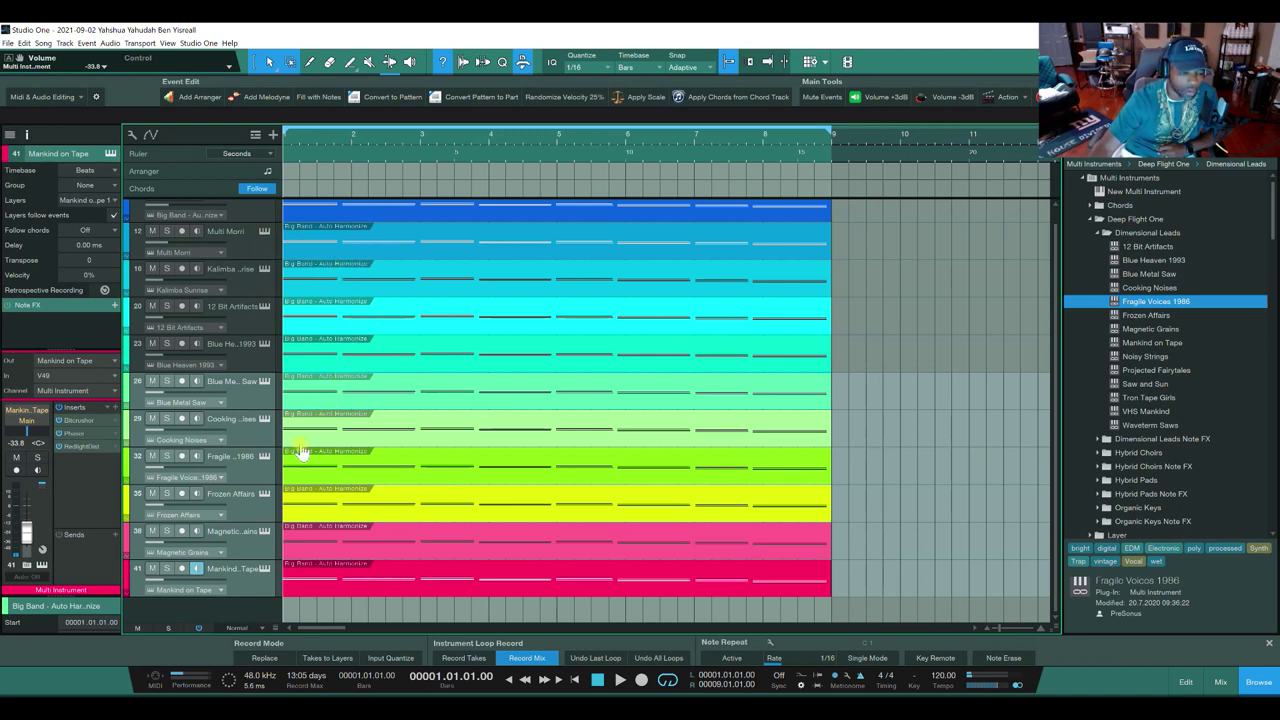
Step: Switch monitoring on and off on the Magnetic Grains and Mankind on Tape tracks to compare the CPU load
click(196, 569)
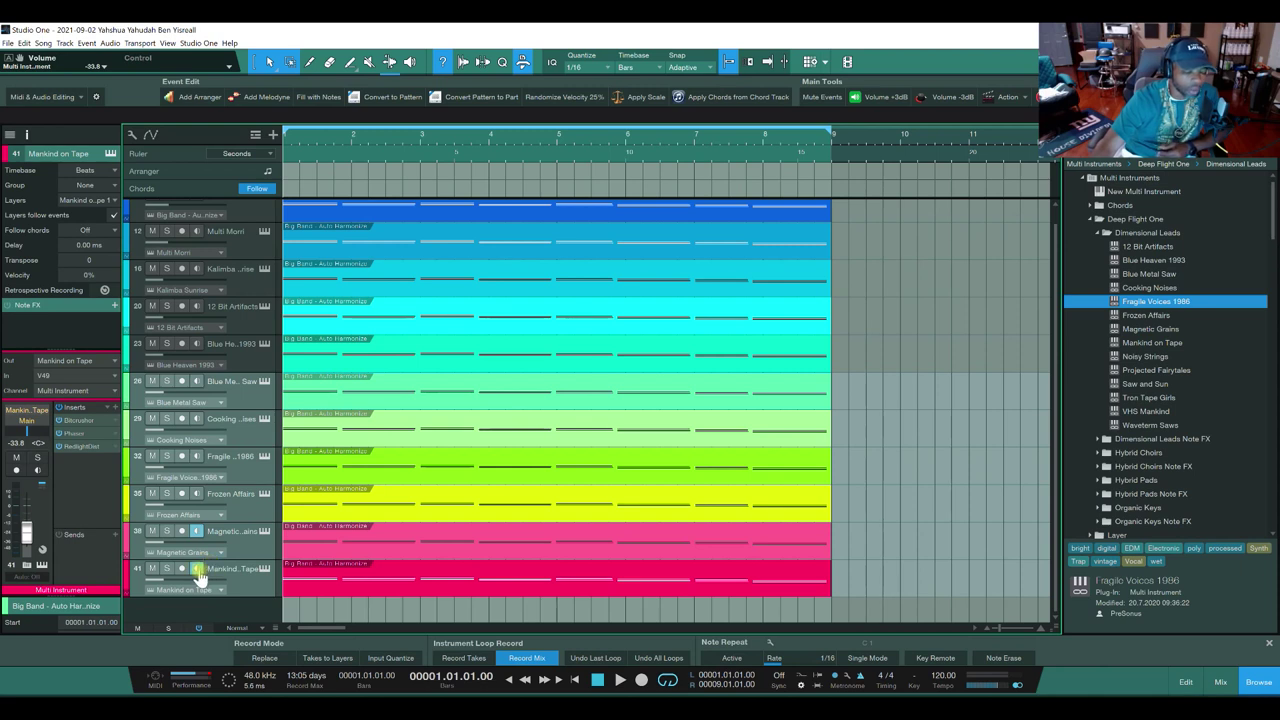
click(197, 569)
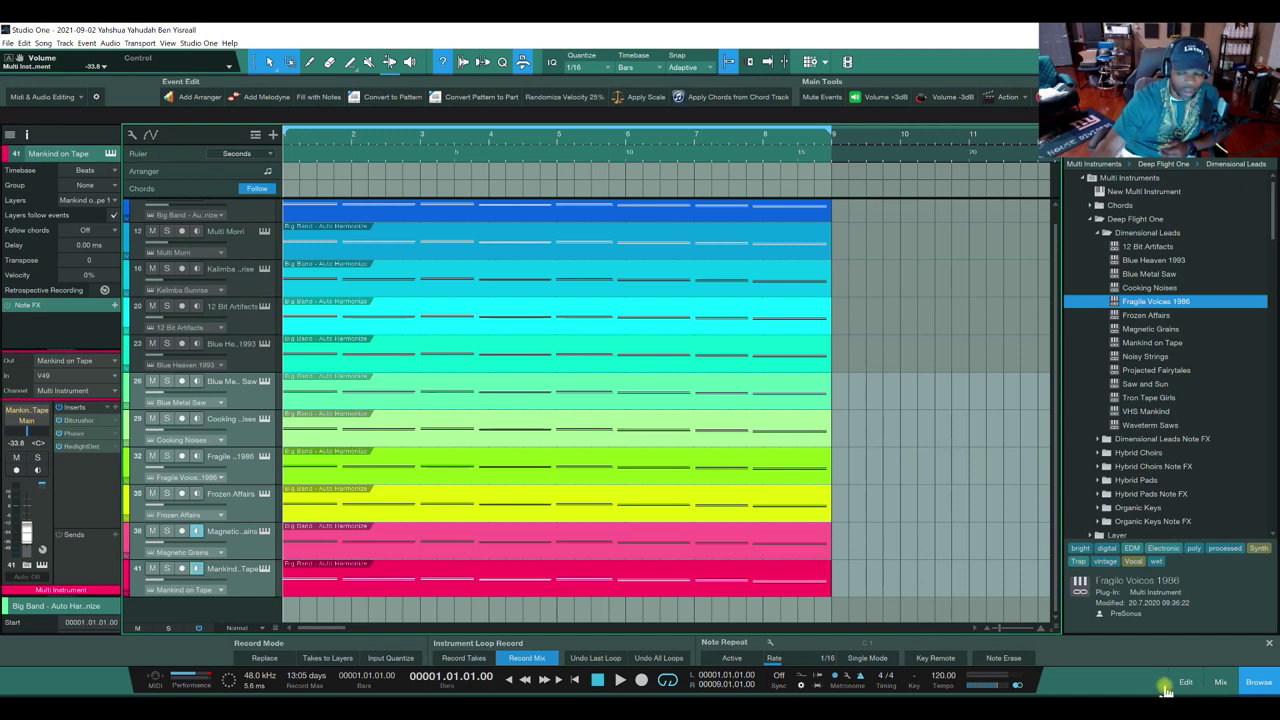
click(197, 569)
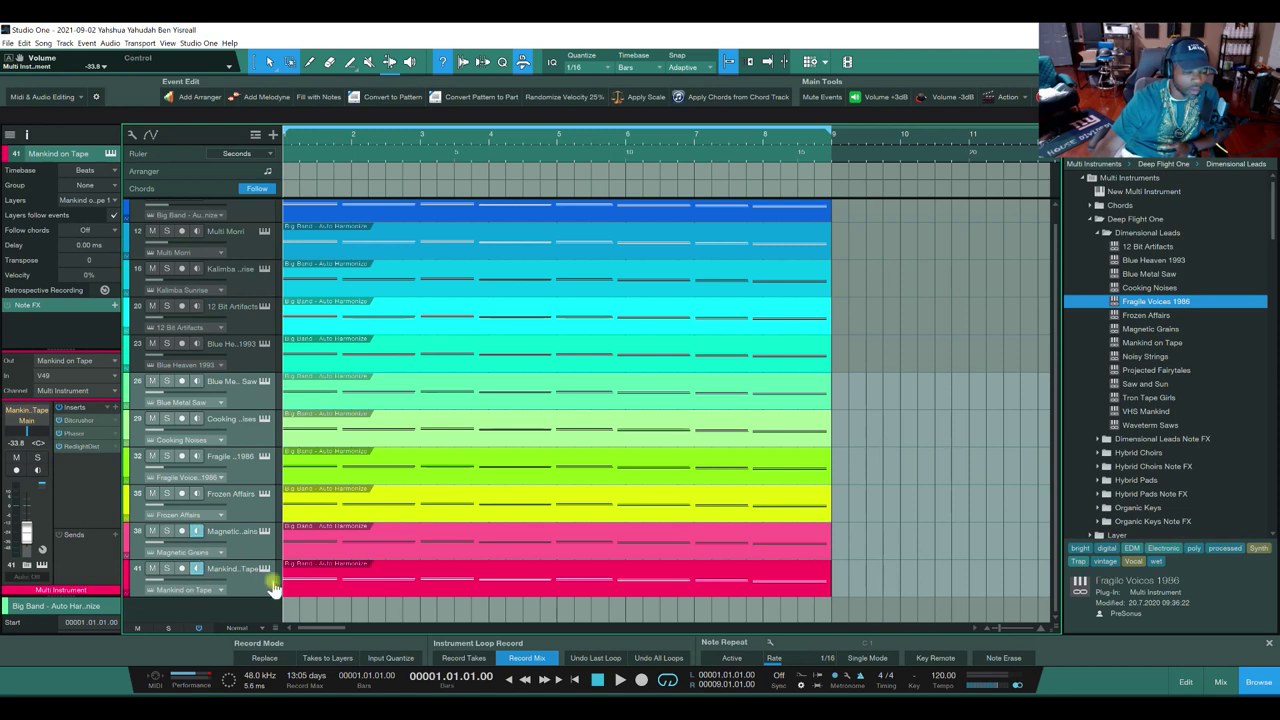
click(355, 587)
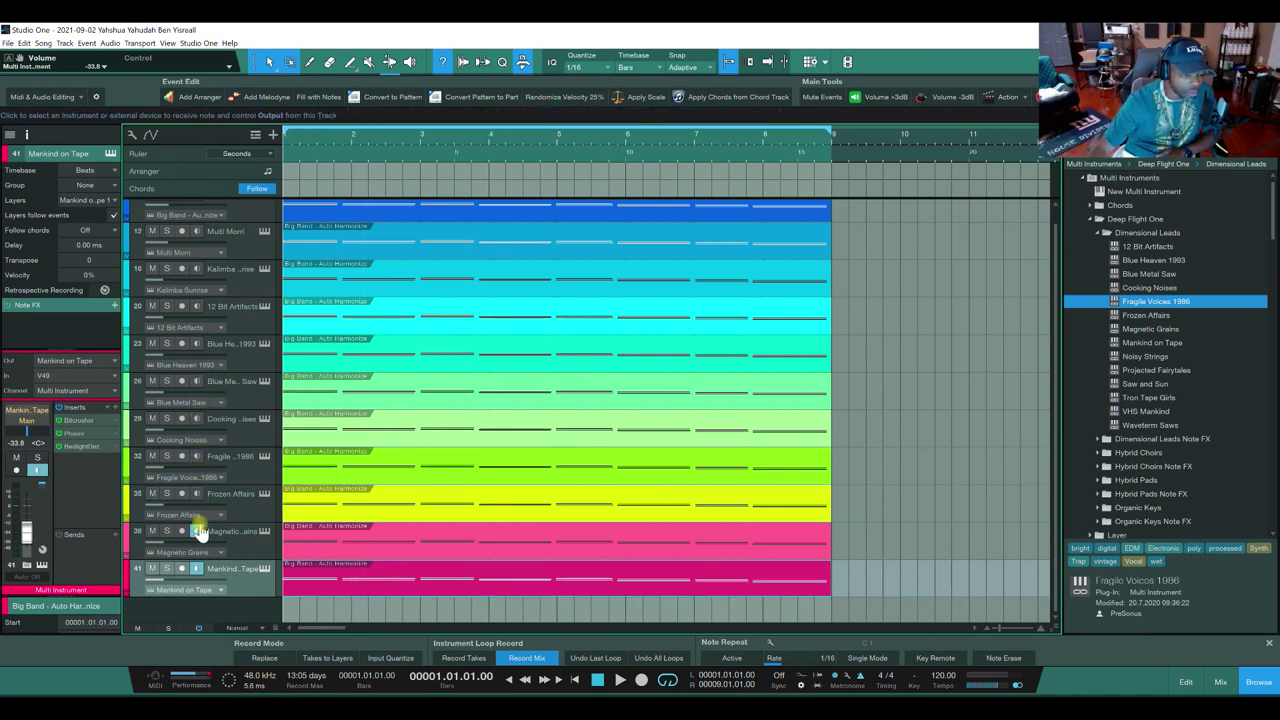
click(196, 568)
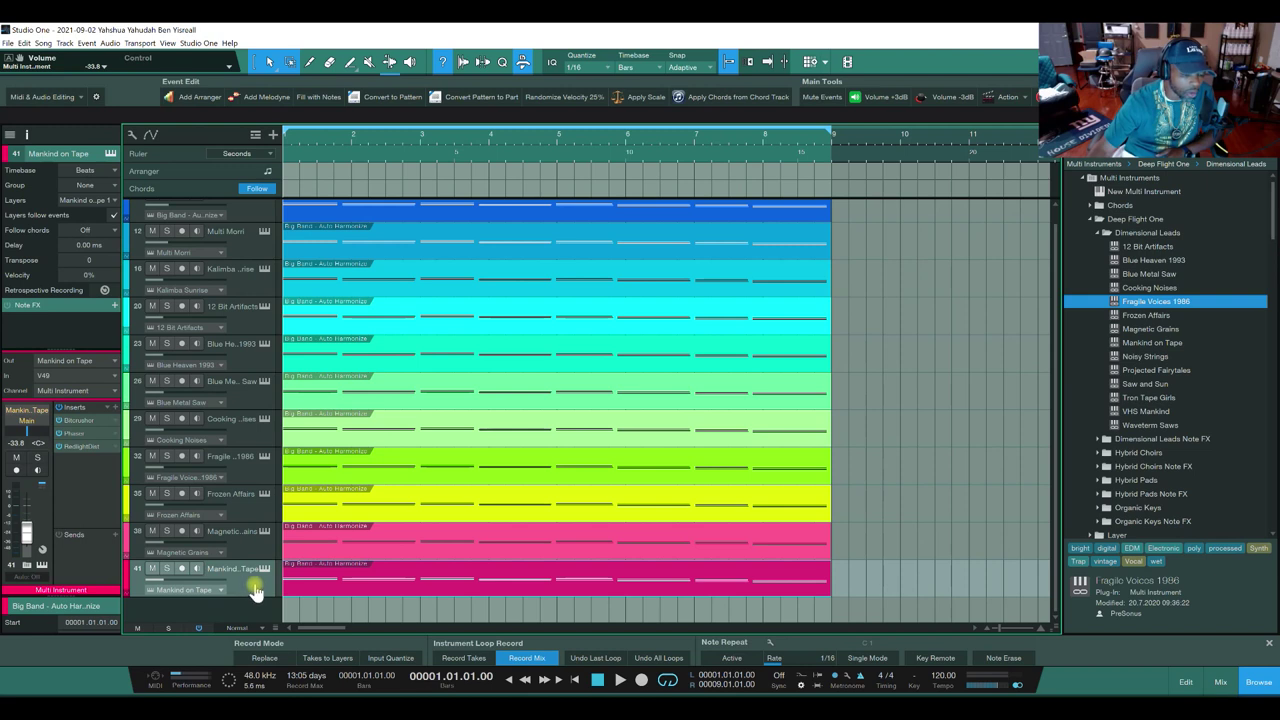
Step: Enable record arming and monitoring on the Mankind on Tape track and play the song briefly to check the performance meter
click(182, 568)
click(197, 572)
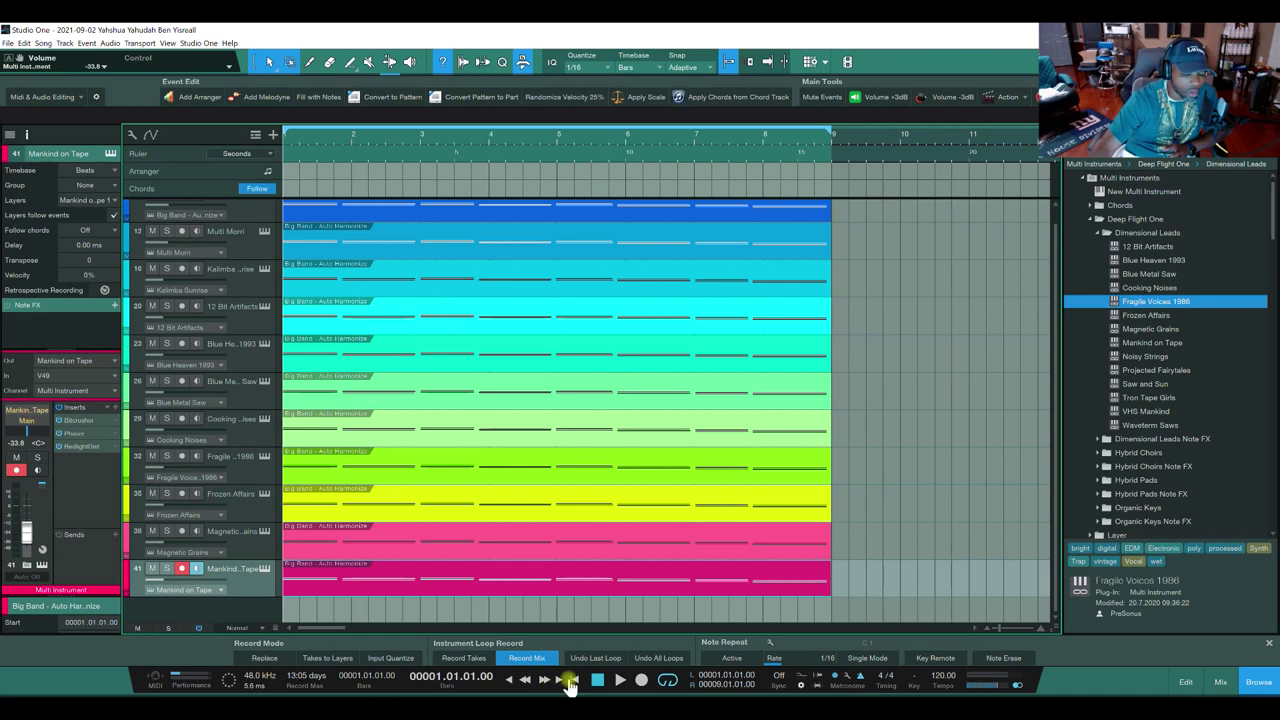
click(620, 680)
click(599, 681)
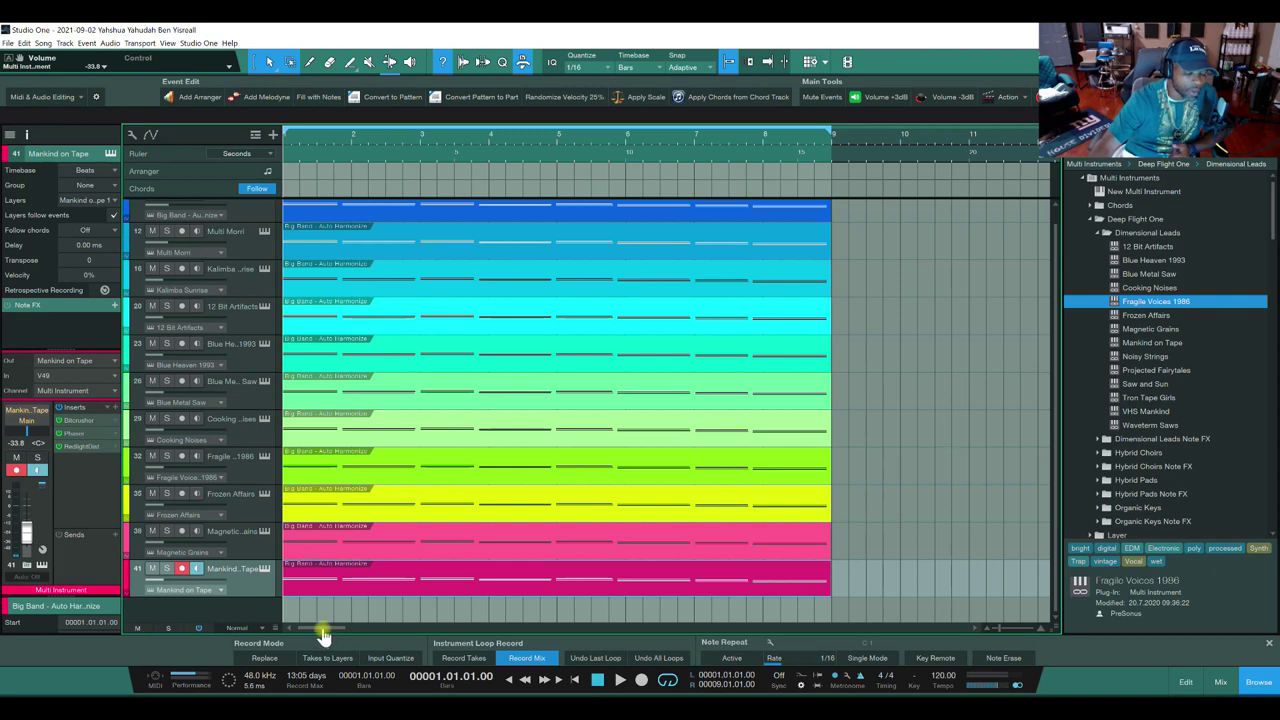
Step: Toggle record arming with monitoring on the Mankind on Tape track, leaving both turned off
click(182, 569)
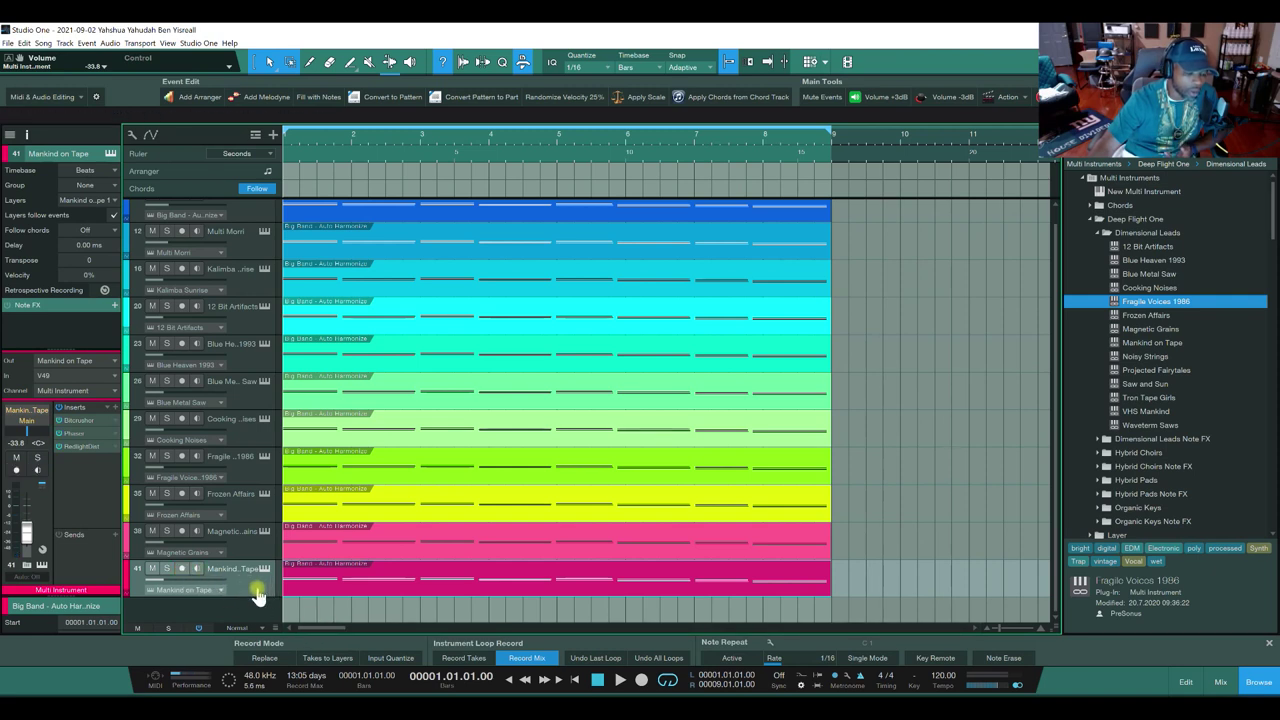
click(182, 569)
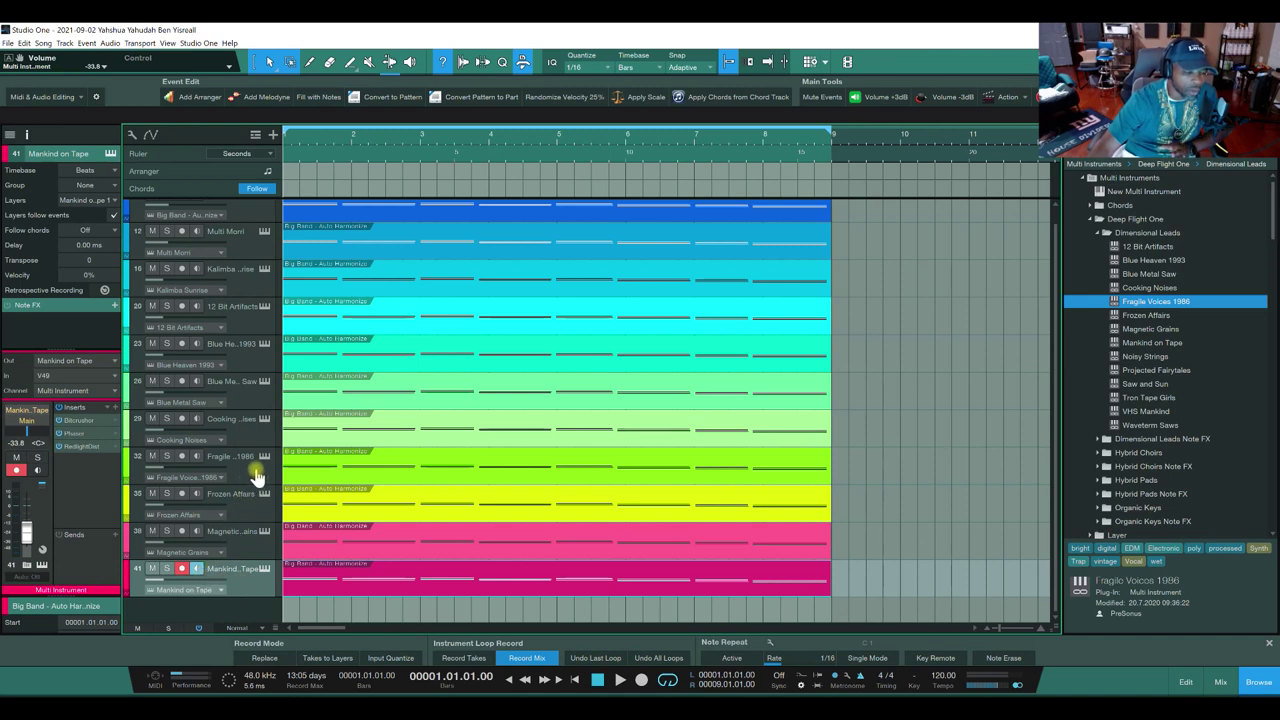
click(197, 570)
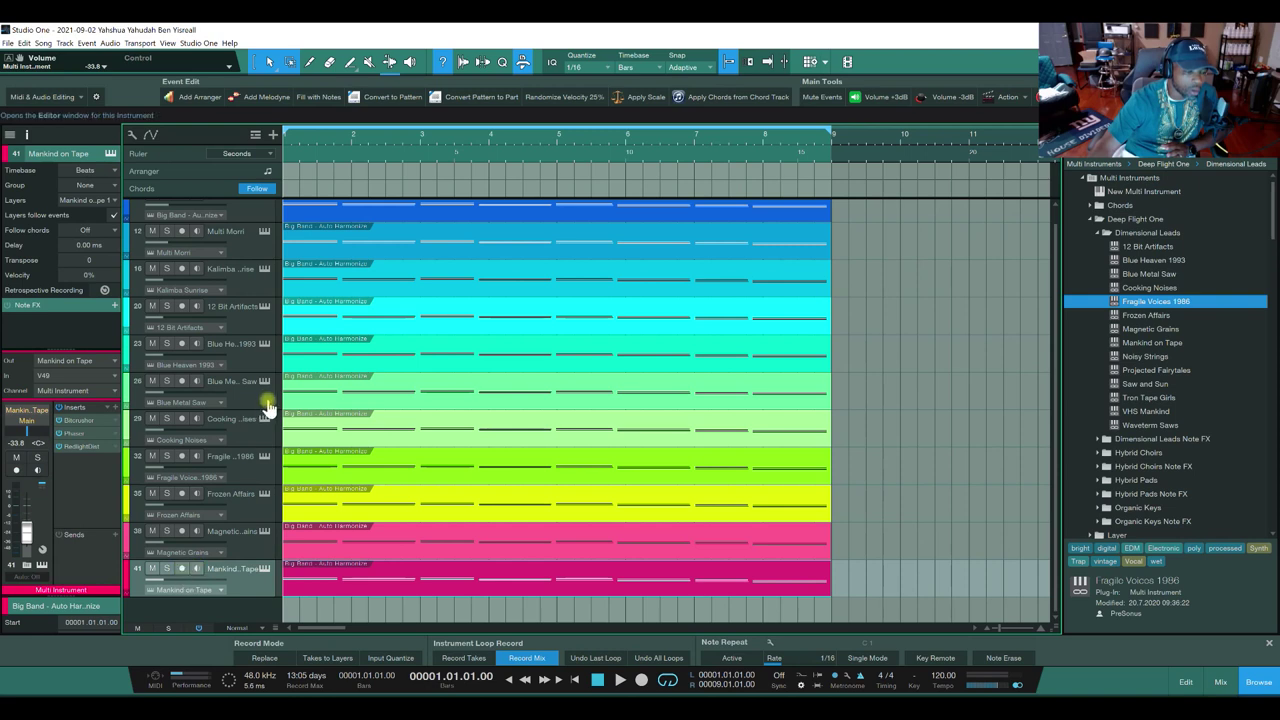
Step: Select the tracks one after another from Big Band - Auto Harmonize to Fragile Voices 1986 to examine their arming and monitoring behaviour
scroll(265, 405, up, 1)
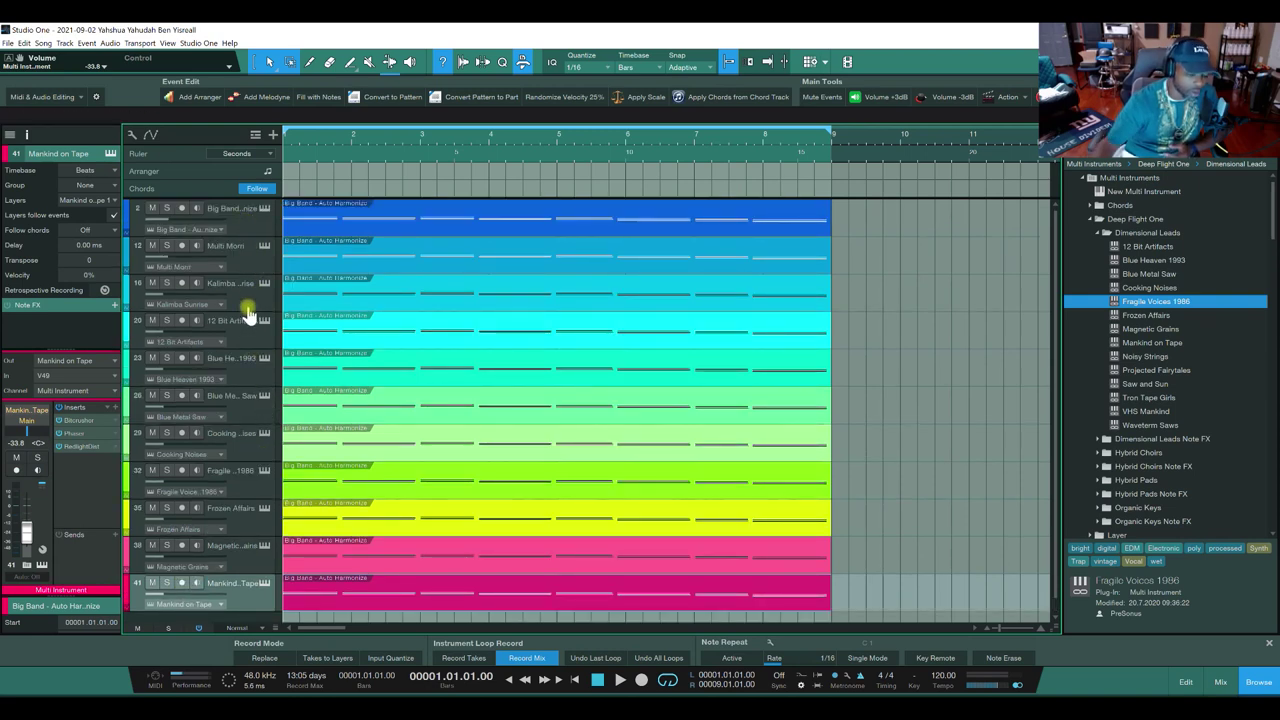
click(240, 228)
click(240, 258)
click(243, 292)
click(245, 335)
click(240, 378)
click(234, 410)
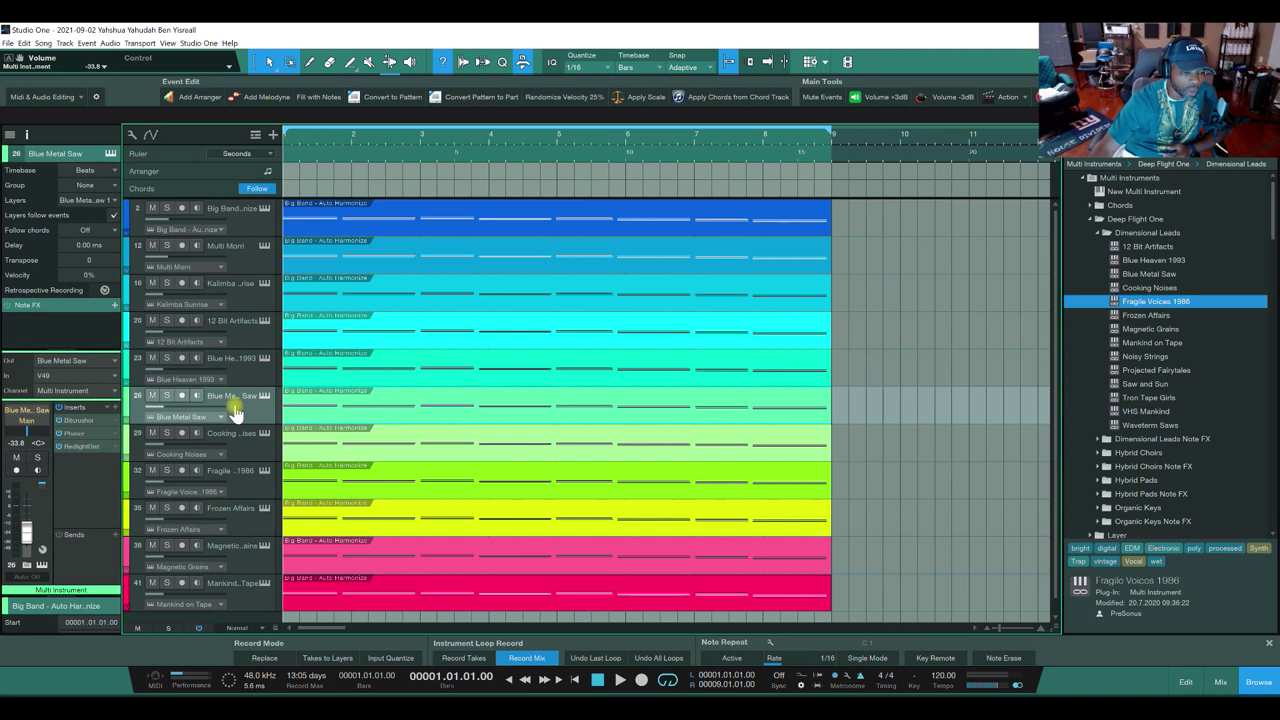
click(243, 450)
click(240, 487)
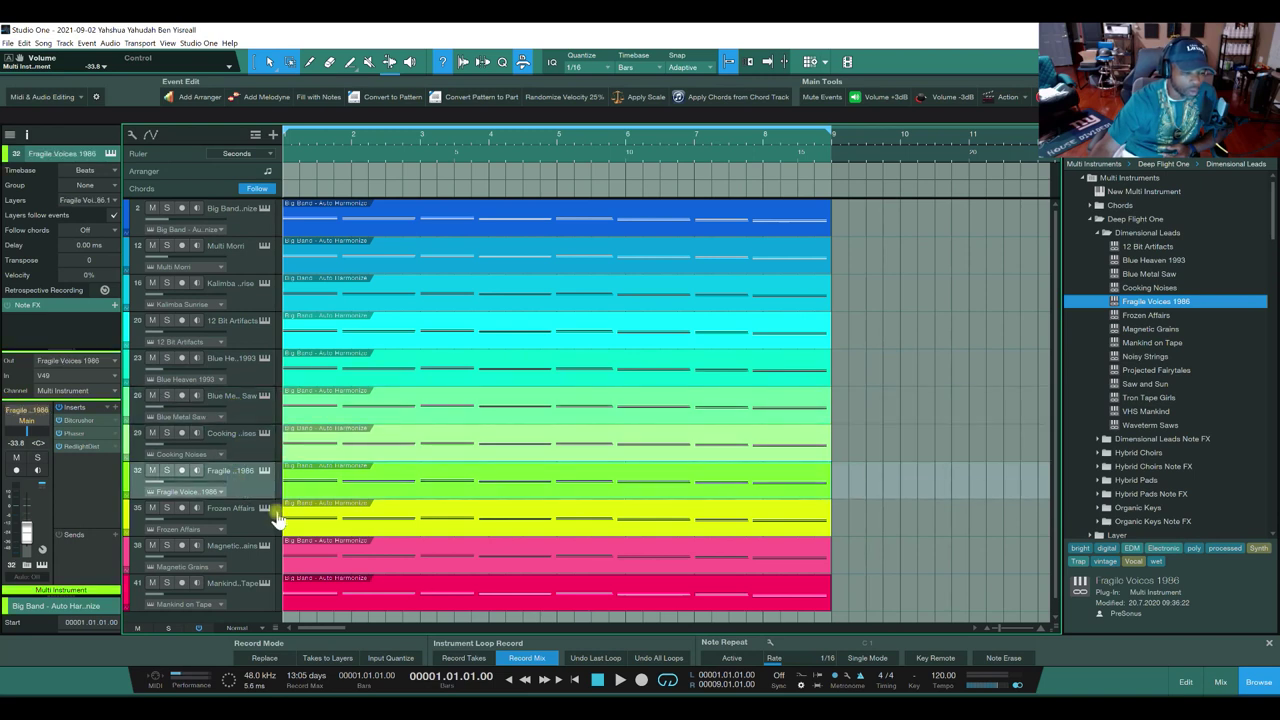
Step: Arm the Frozen Affairs track for recording with monitoring, and disarm it again
scroll(270, 510, down, 1)
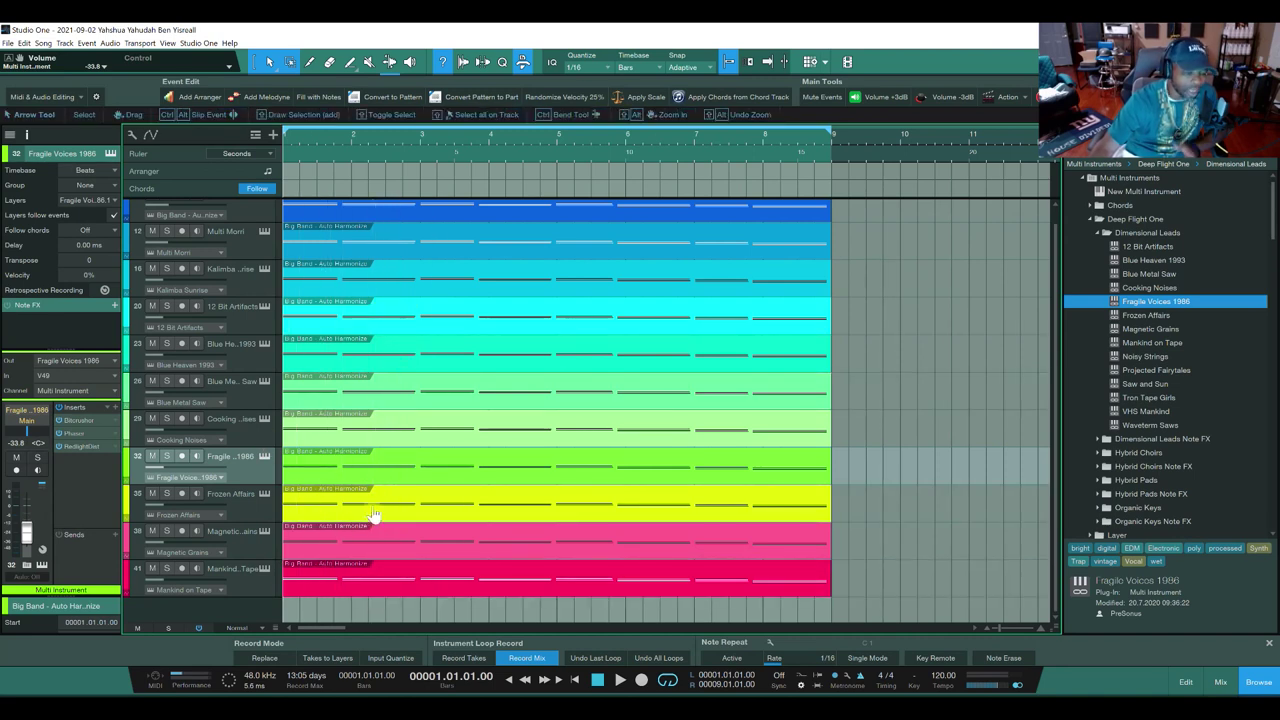
click(181, 495)
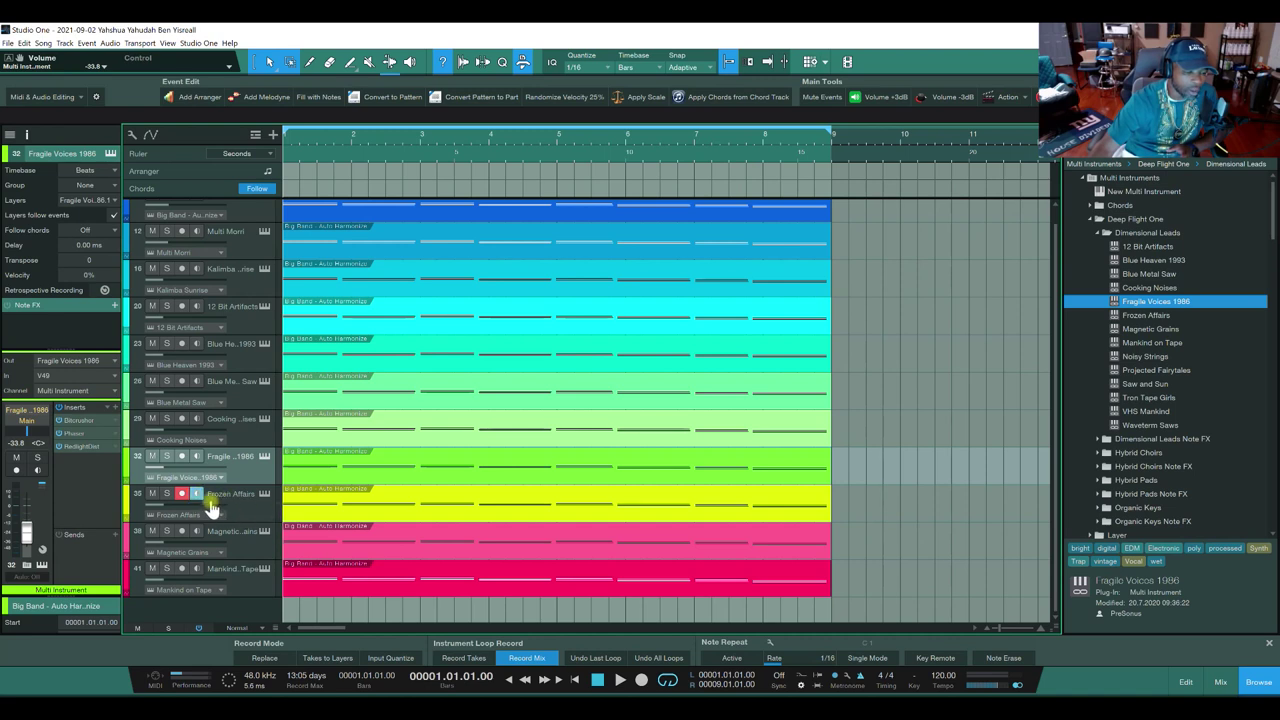
click(181, 494)
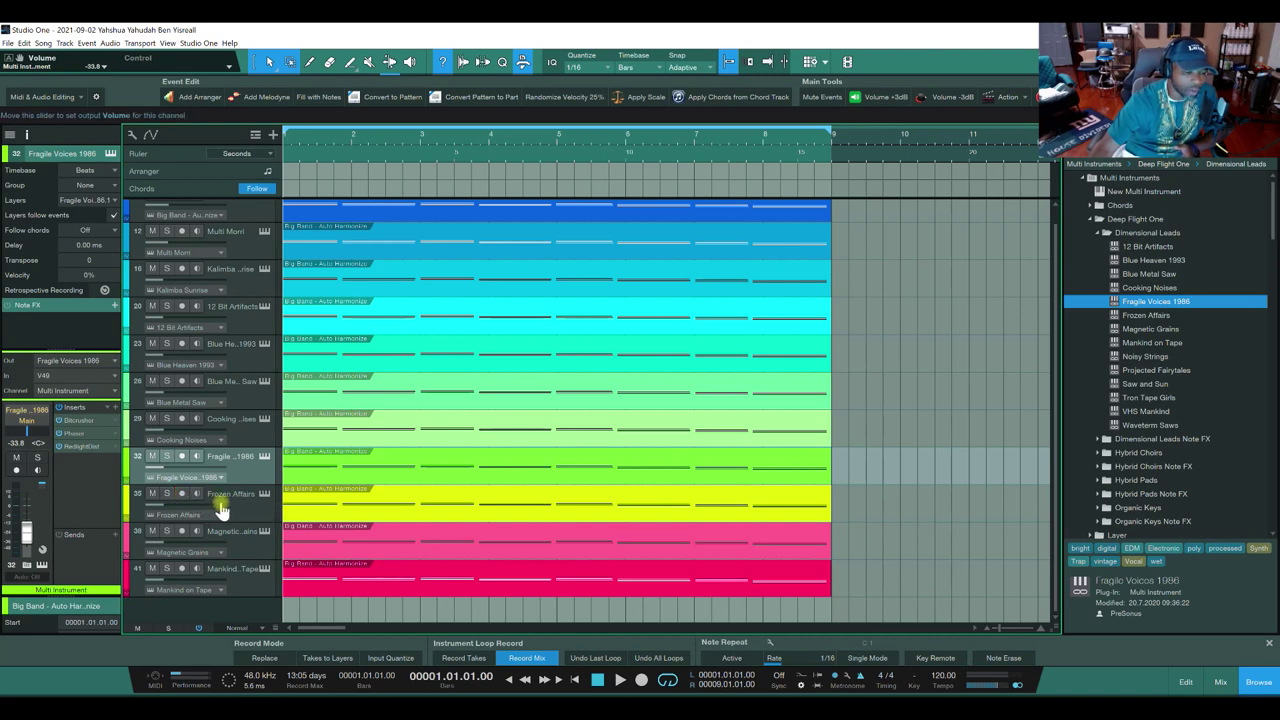
Step: Add Frozen Affairs, Magnetic Grains, Mankind on Tape, Noisy Strings and Projected Fairytales as new instrument tracks below the existing ones
click(247, 588)
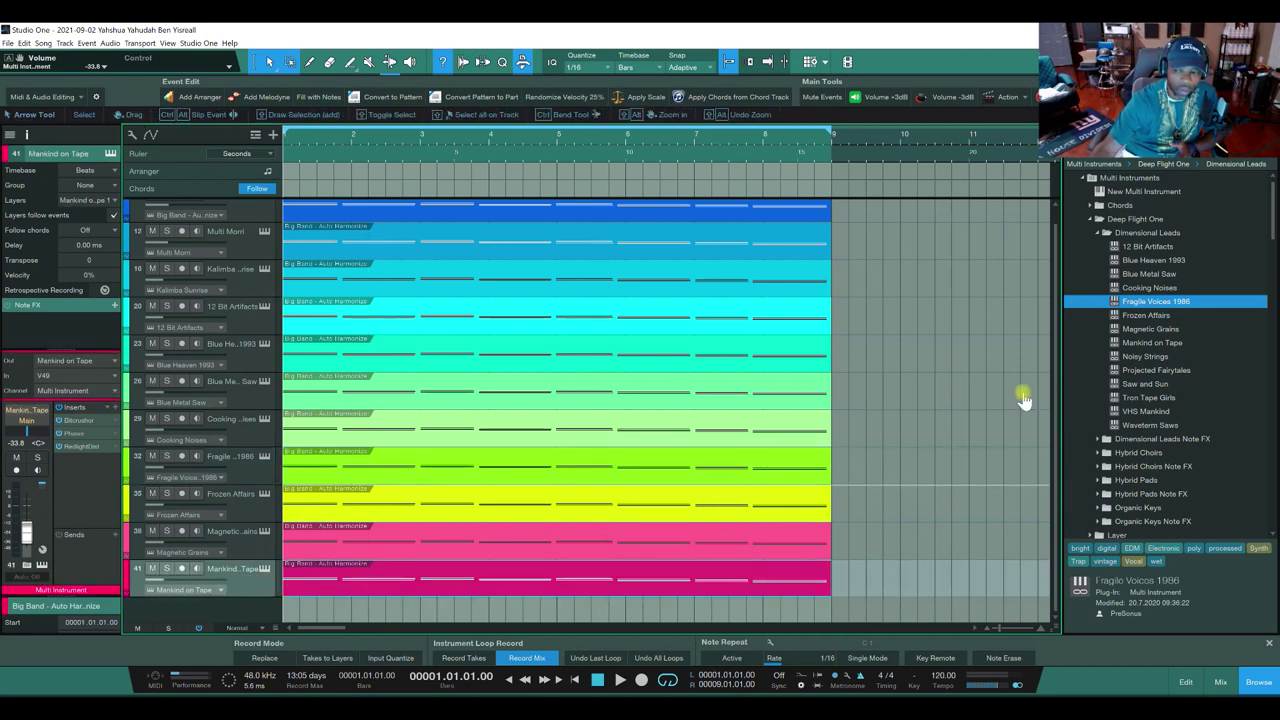
click(1127, 316)
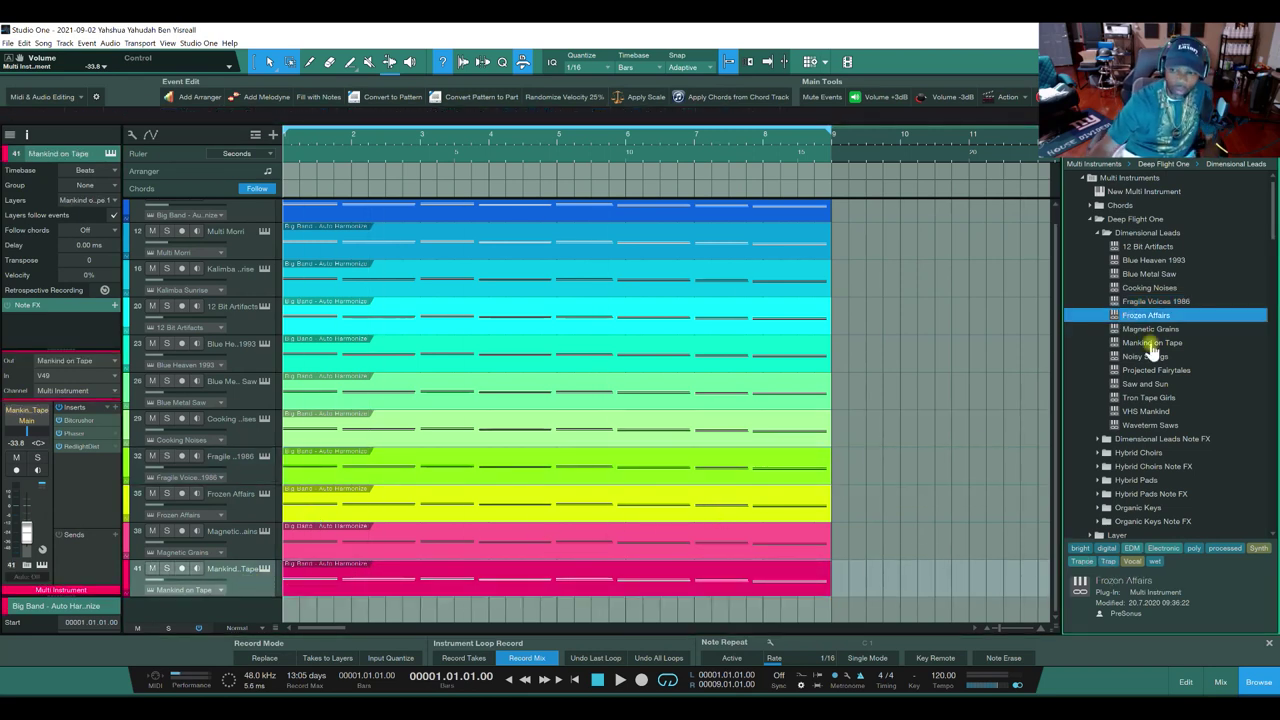
drag(1150, 340, 299, 607)
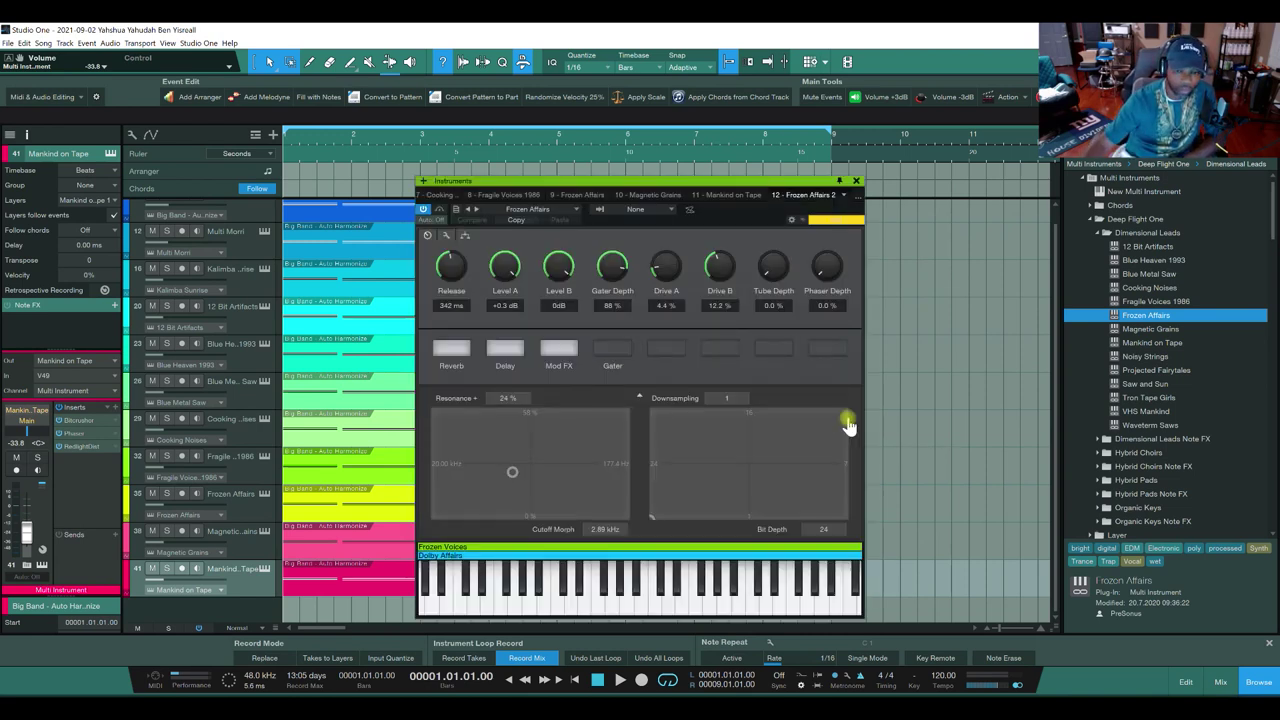
drag(847, 418, 847, 418)
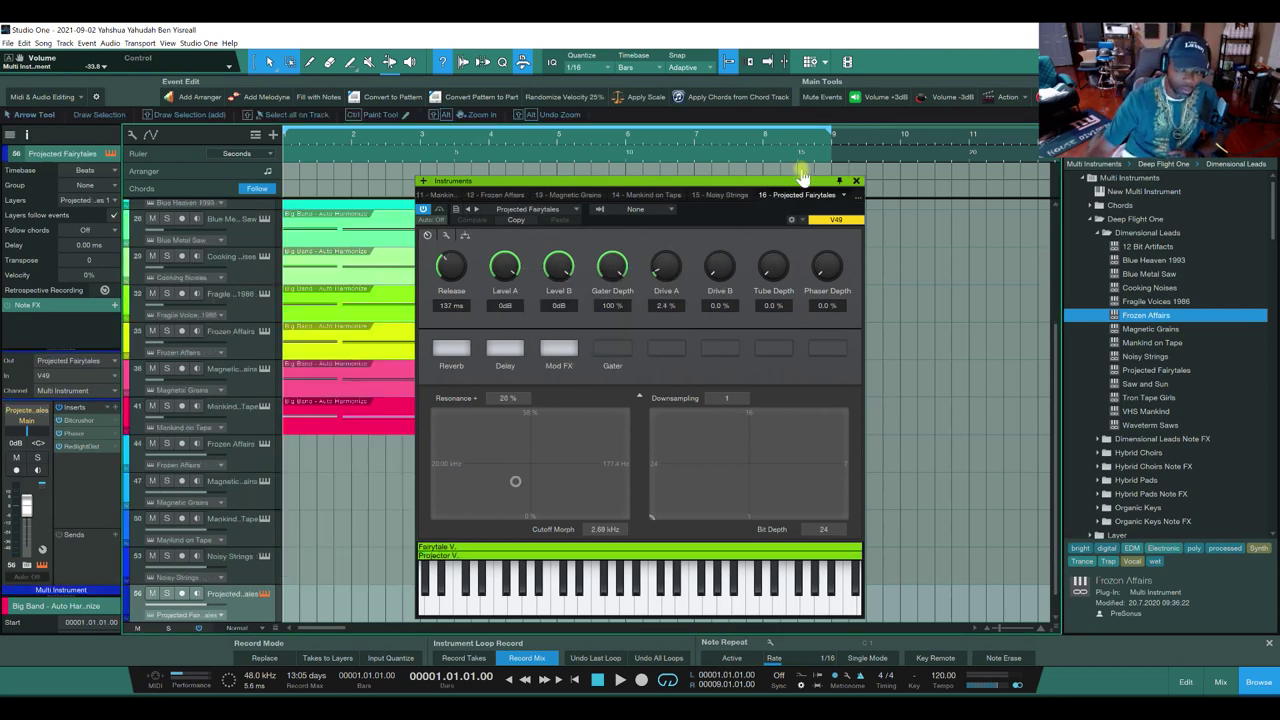
click(856, 183)
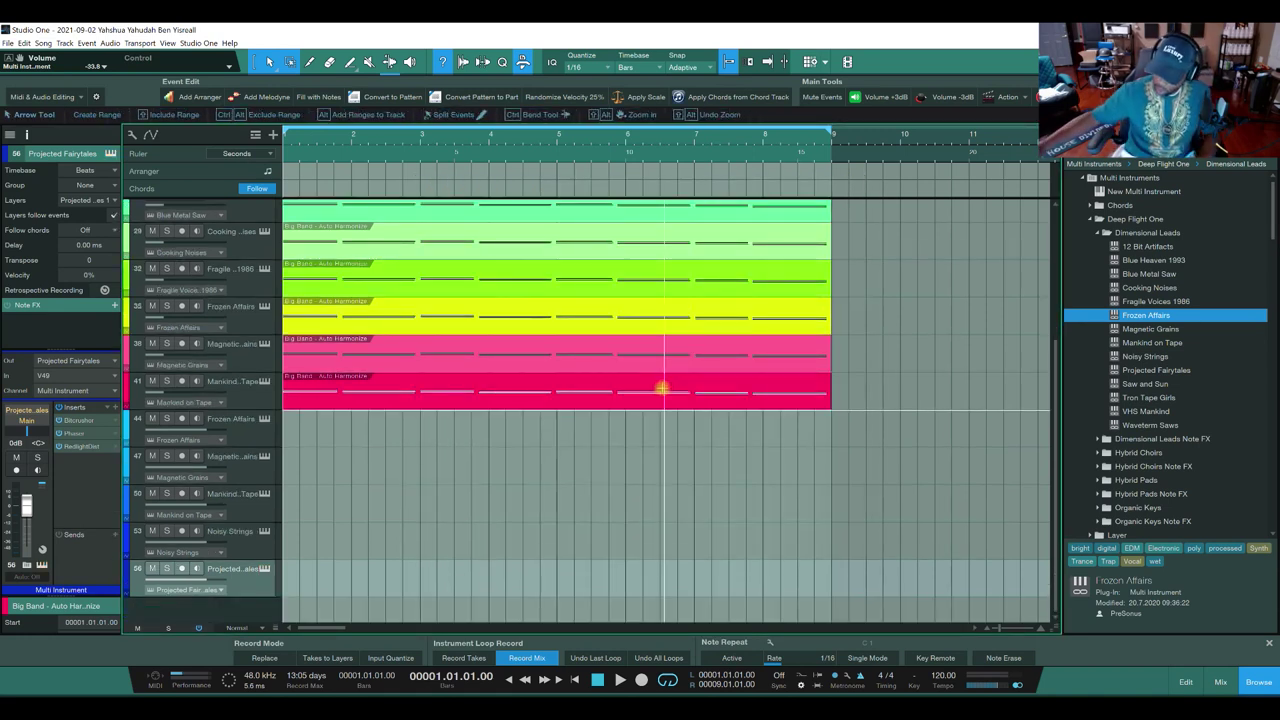
Step: Copy the Big Band - Auto Harmonize part from the red Mankind on Tape track onto the five new tracks, and add a Saw and Sun instrument track
click(420, 406)
mouse_move(420, 410)
mouse_down()
mouse_move(409, 508)
mouse_move(377, 566)
mouse_up()
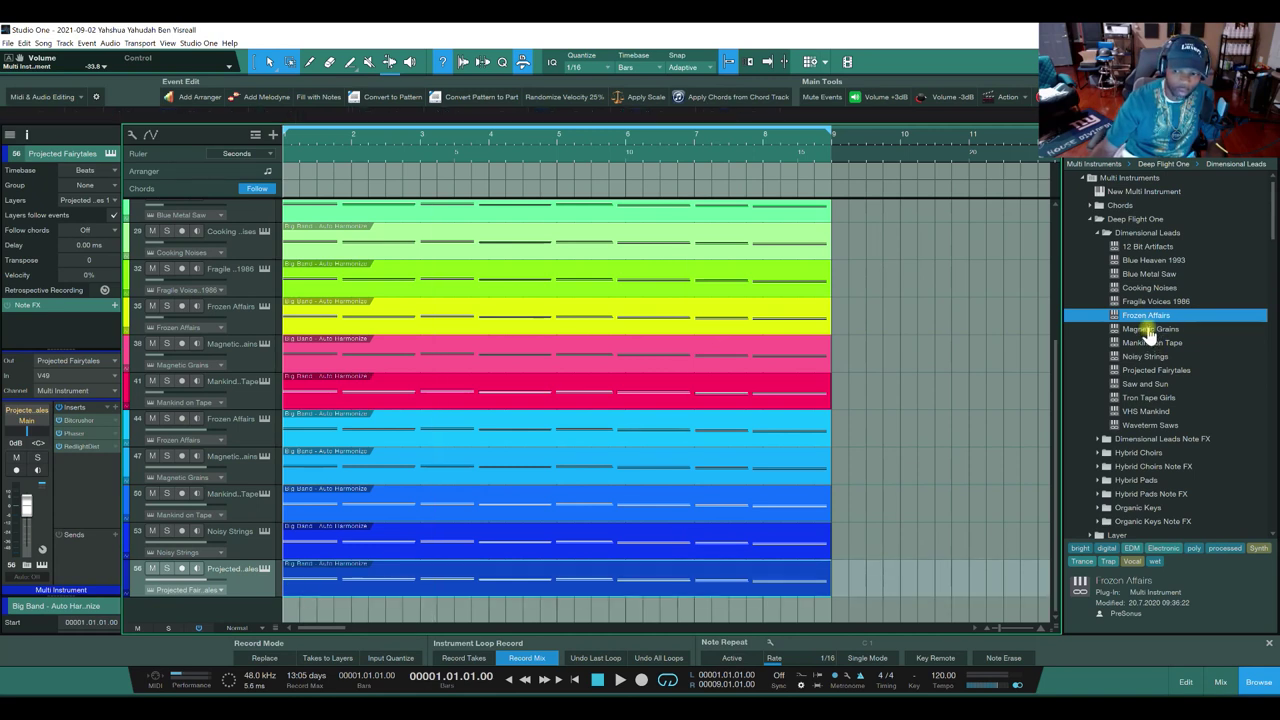
drag(1145, 384, 300, 610)
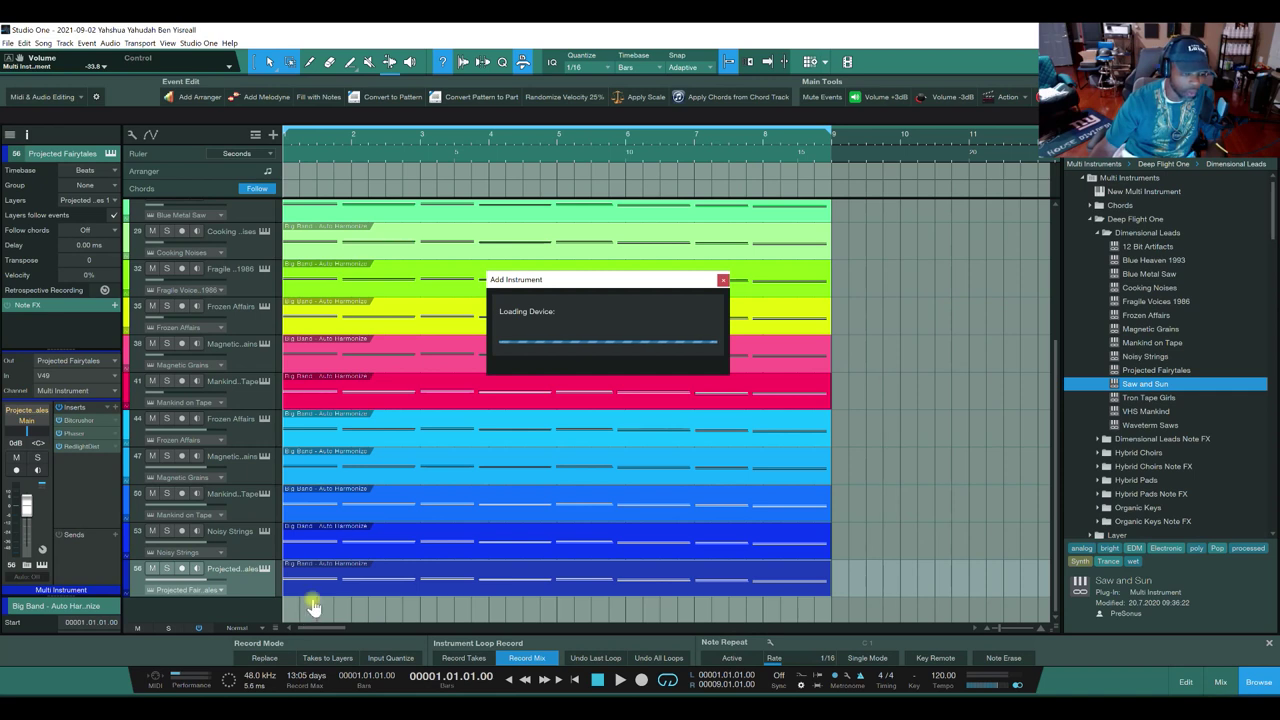
click(857, 184)
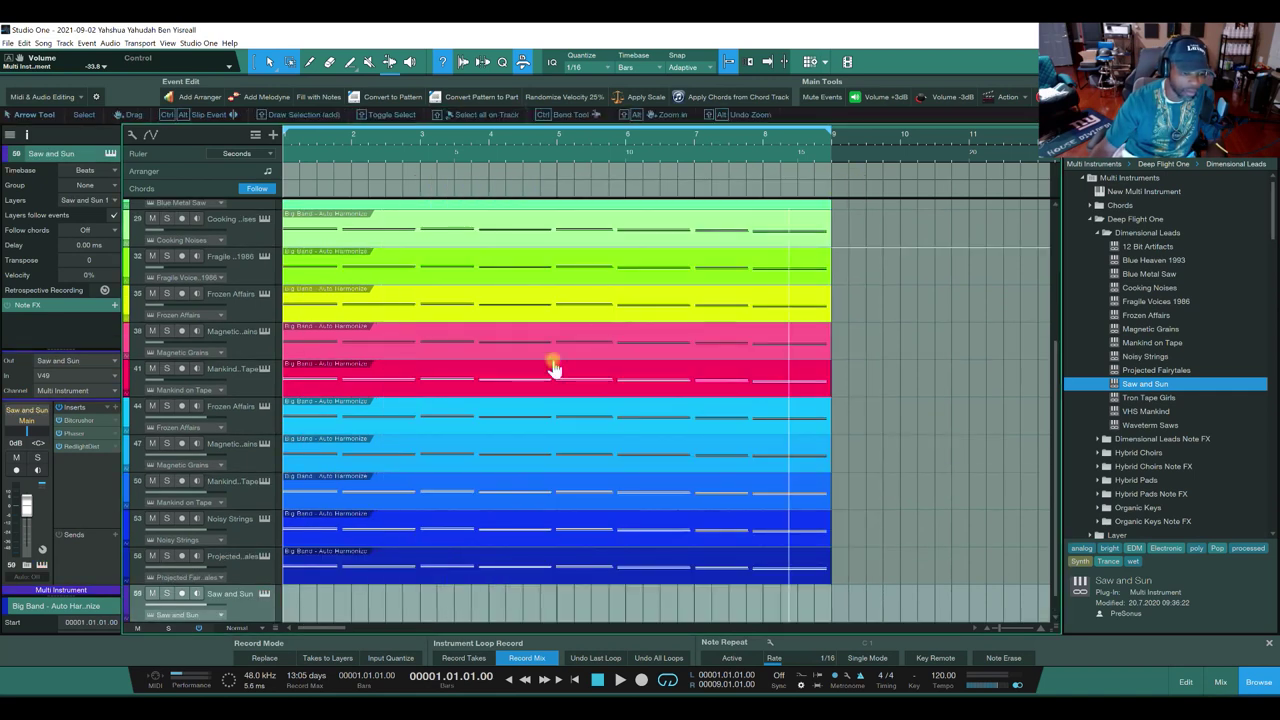
Step: Select the five tracks from the blue Frozen Affairs to Projected Fairytales and lower their volume together to -38.9 dB
click(250, 347)
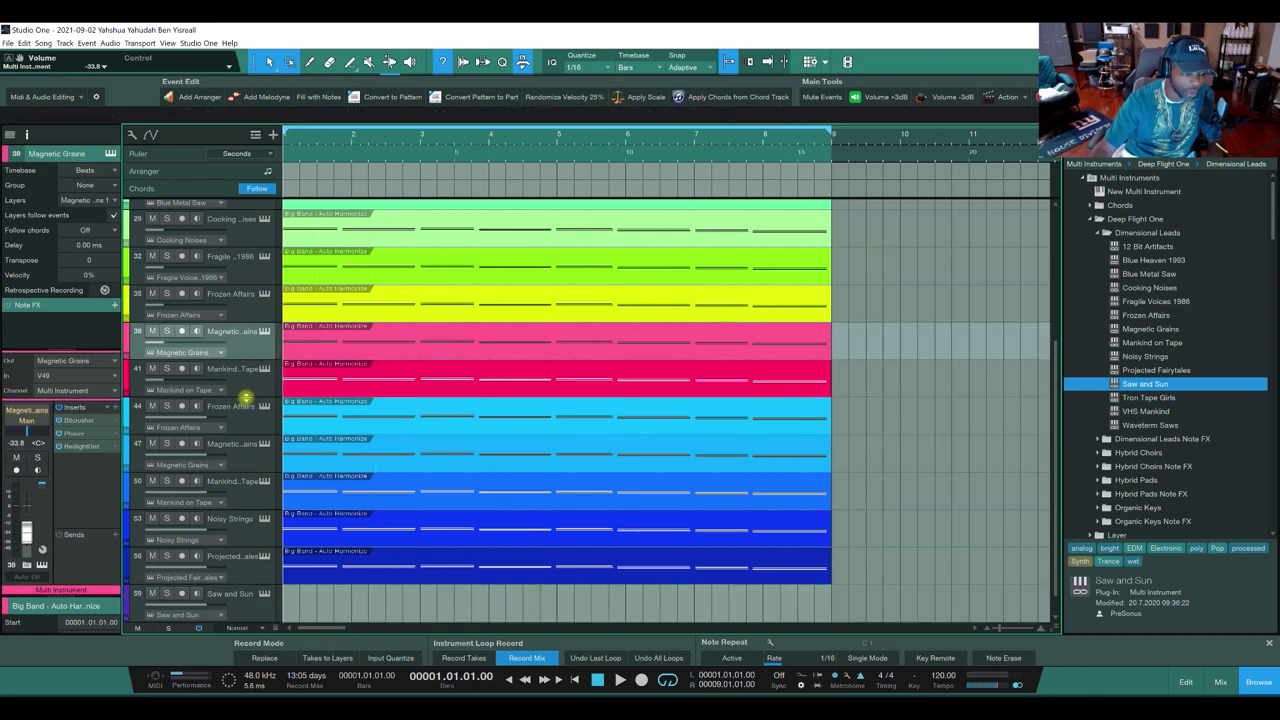
click(238, 380)
click(238, 433)
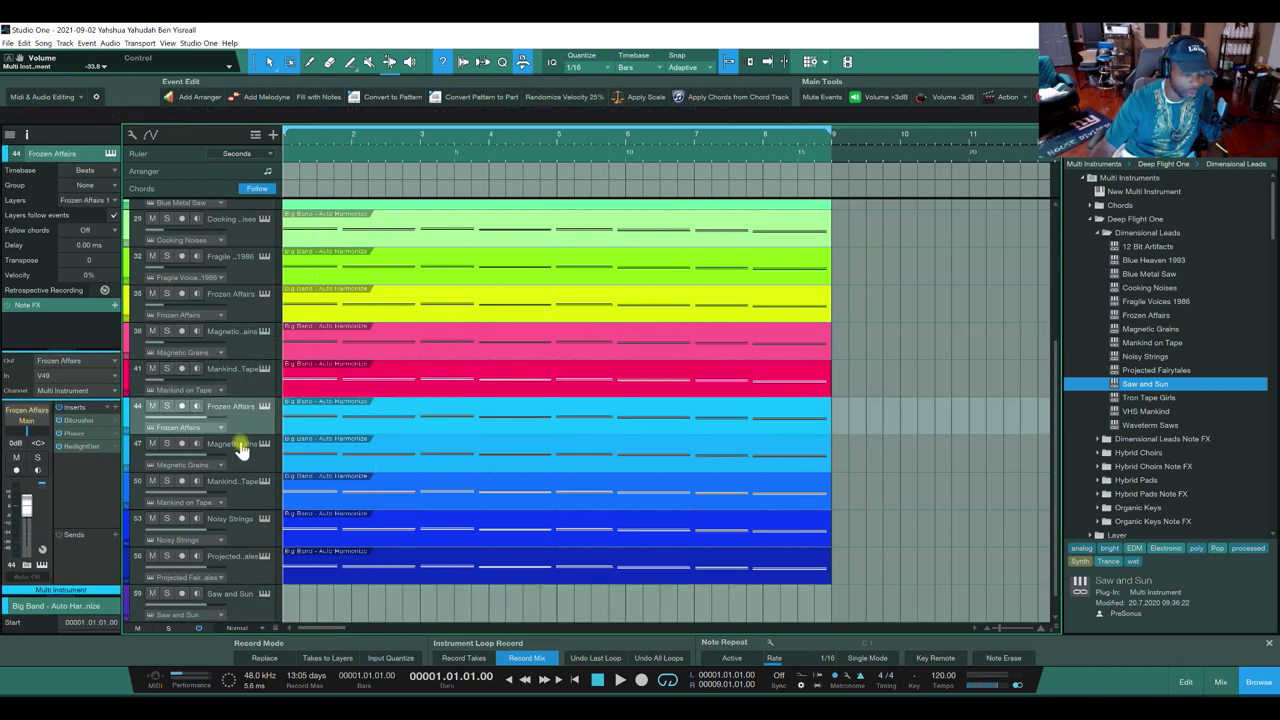
scroll(245, 445, down, 1)
click(240, 520)
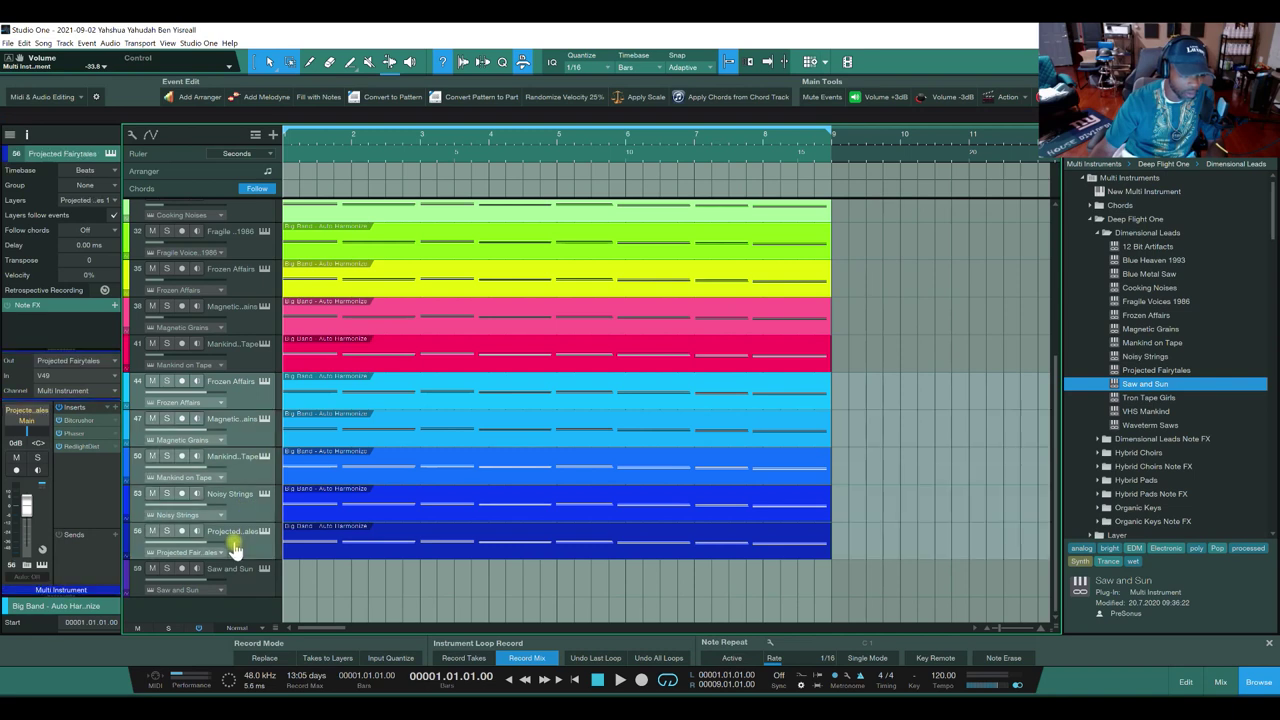
drag(23, 538, 25, 540)
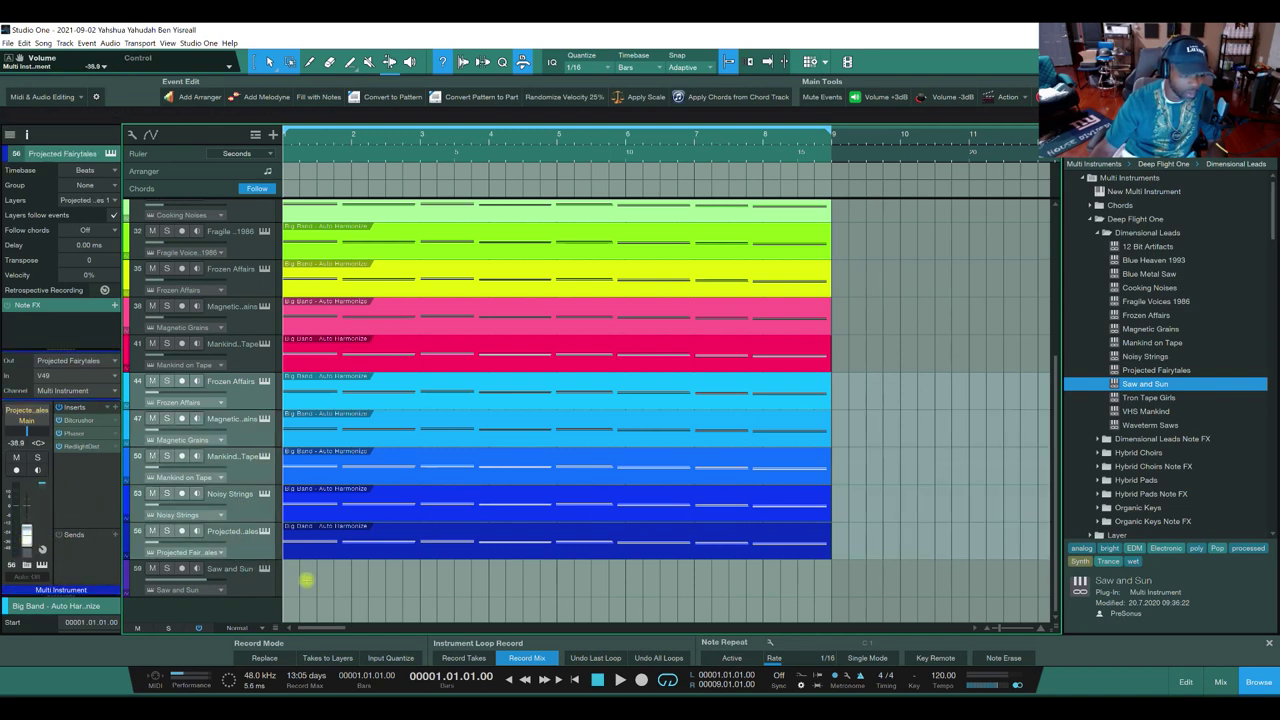
Step: Arm the Saw and Sun track for recording with monitoring enabled
click(244, 585)
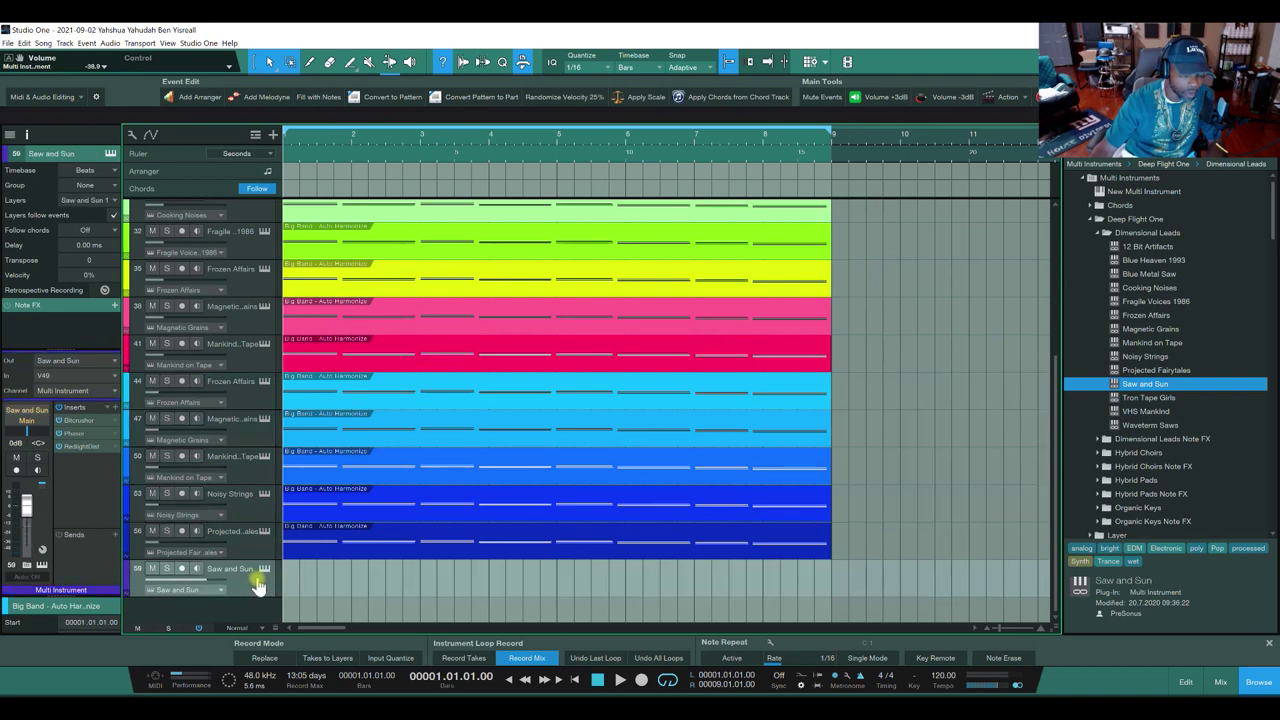
click(181, 570)
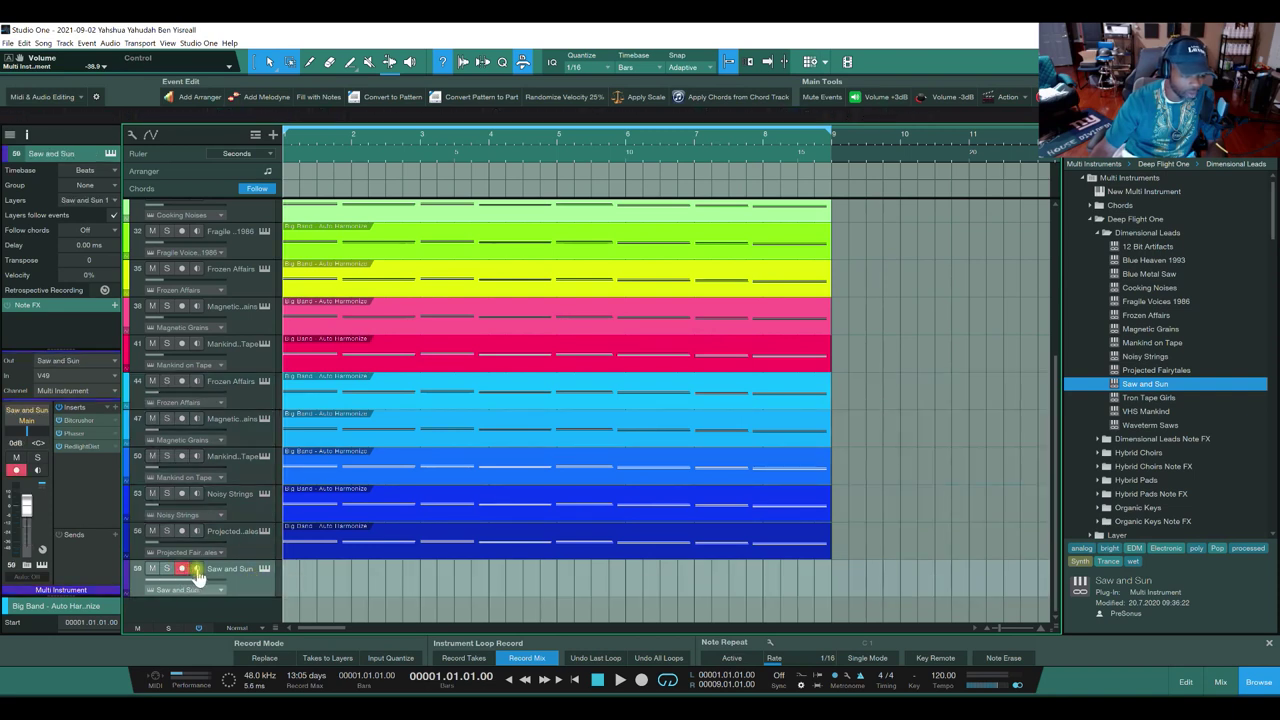
click(352, 579)
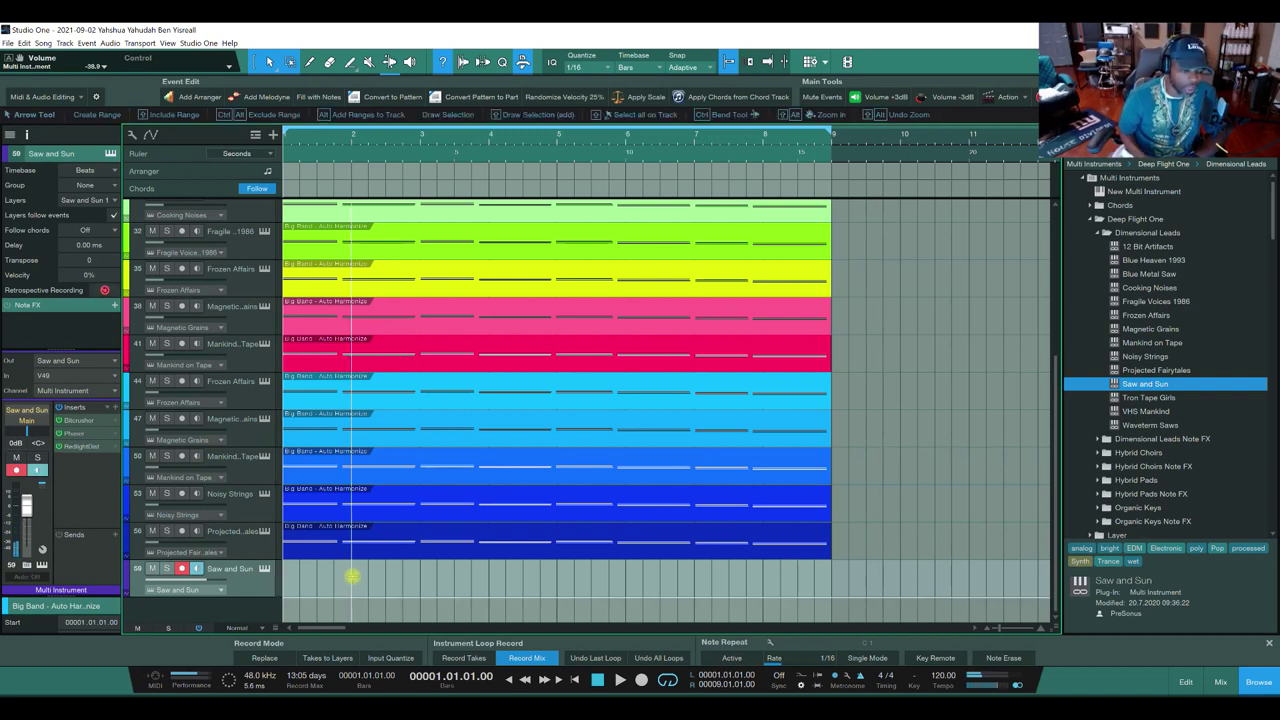
Step: Open the Saw and Sun instrument editor to examine its macro controls and effects
click(264, 569)
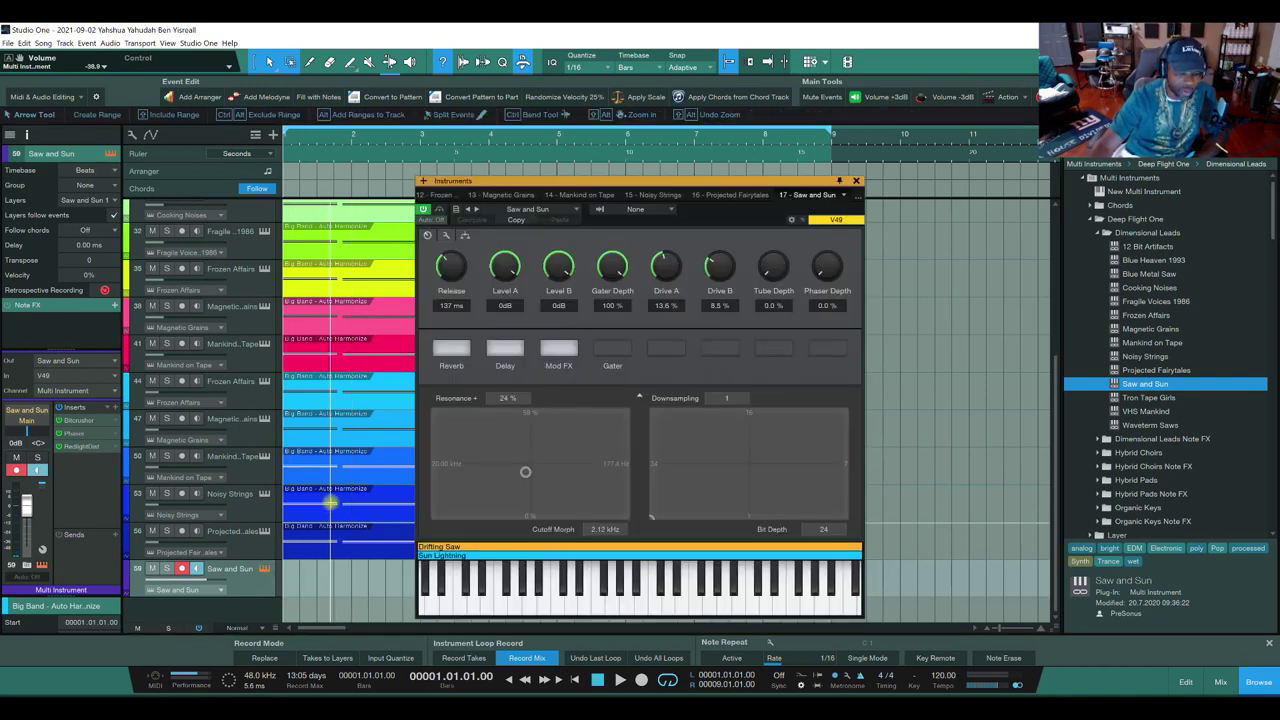
click(857, 182)
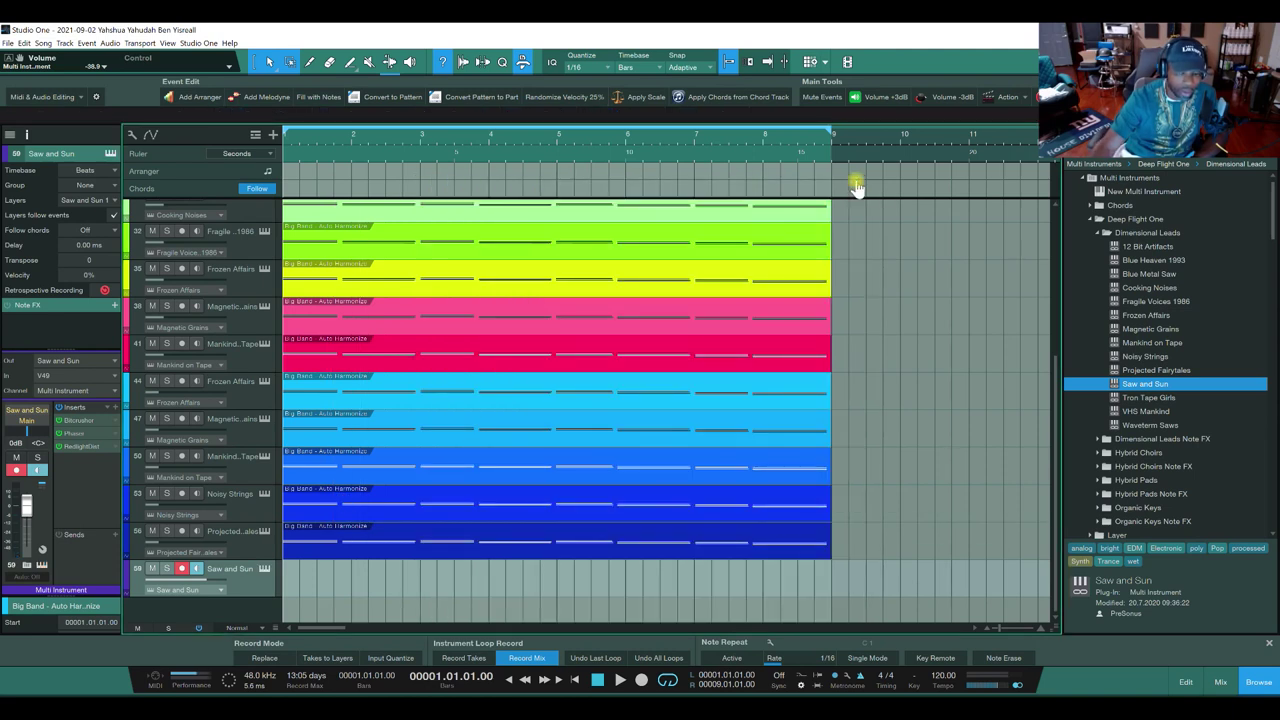
click(264, 569)
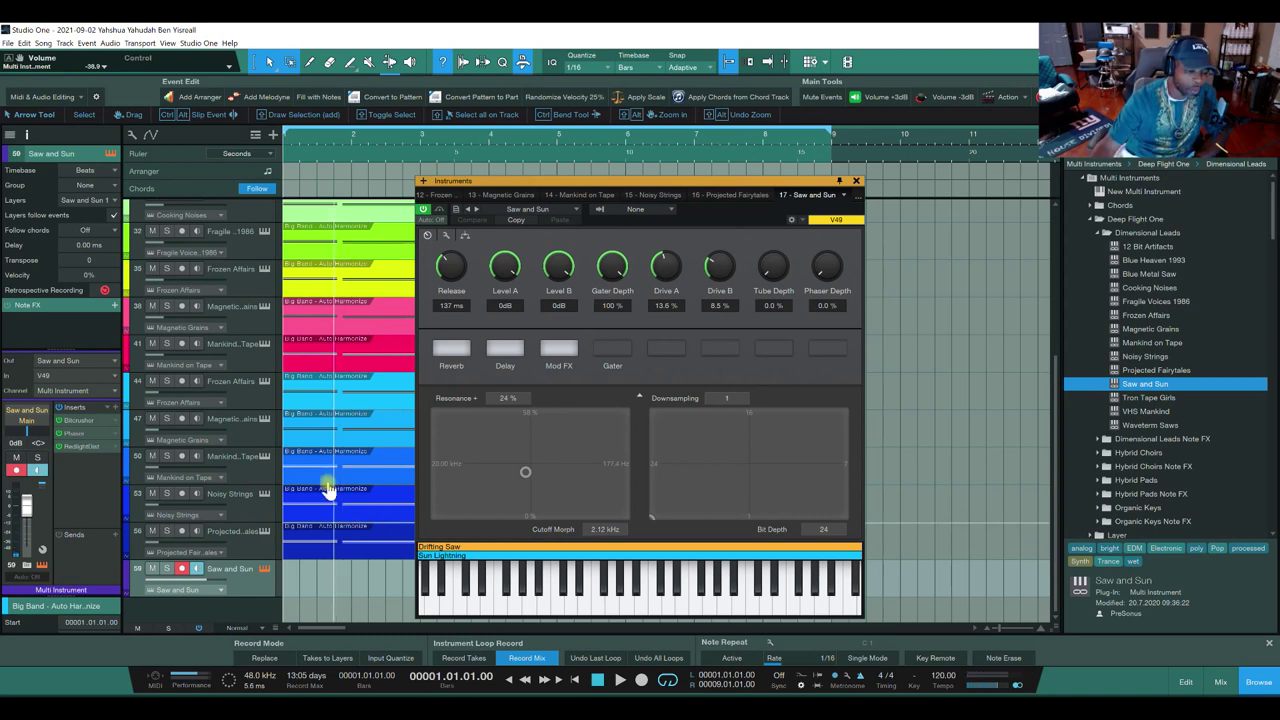
Step: Review the Noisy Strings track's commands, including Transform to Audio Track, and switch to the Projected Fairytales track
click(256, 512)
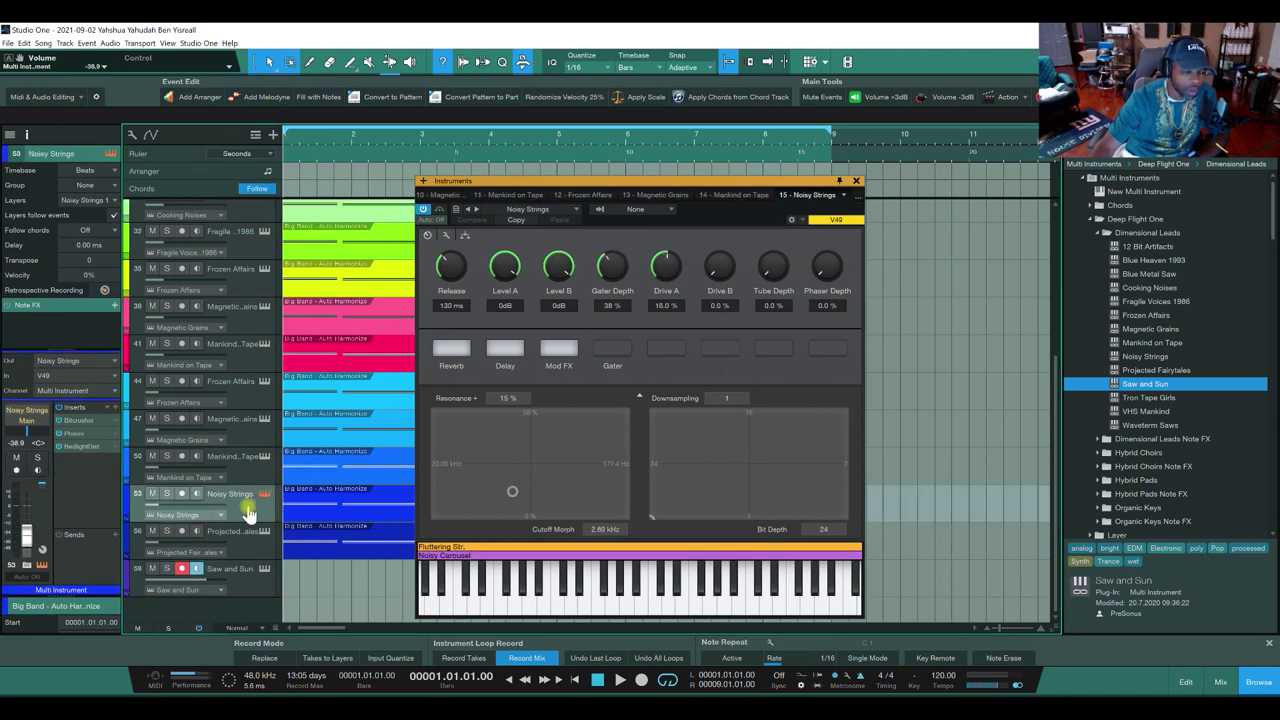
right_click(248, 512)
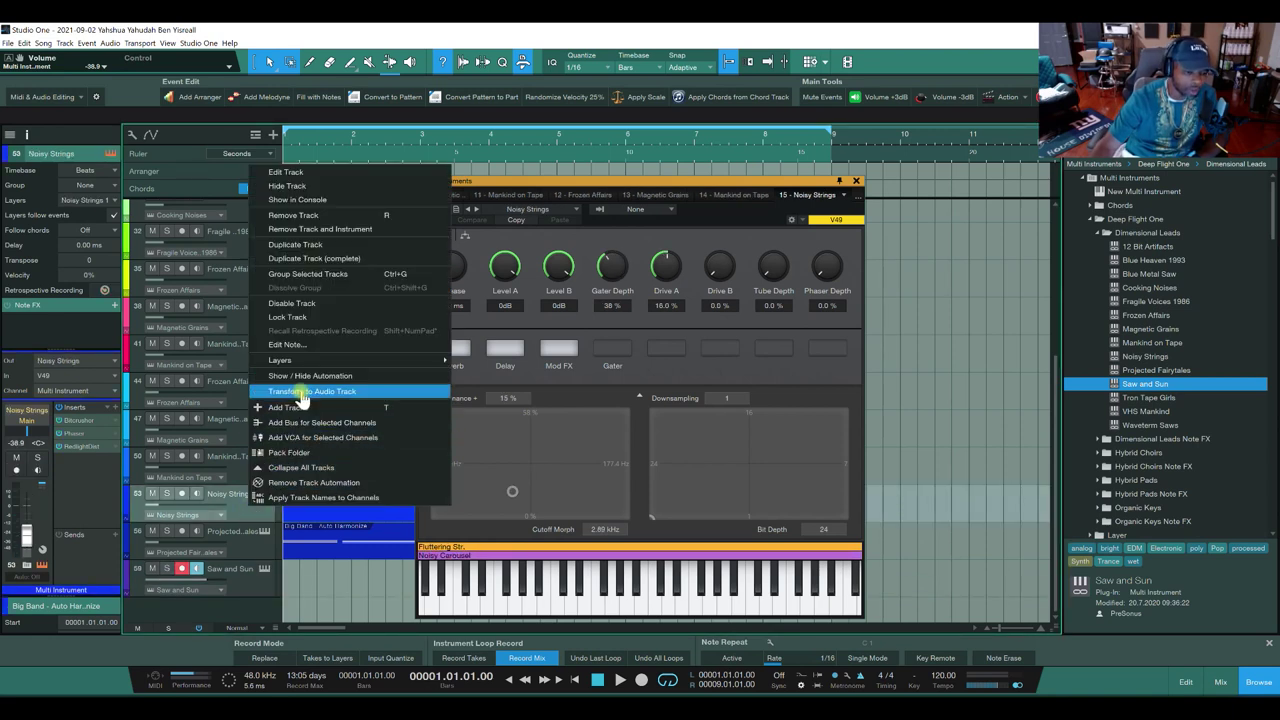
click(257, 556)
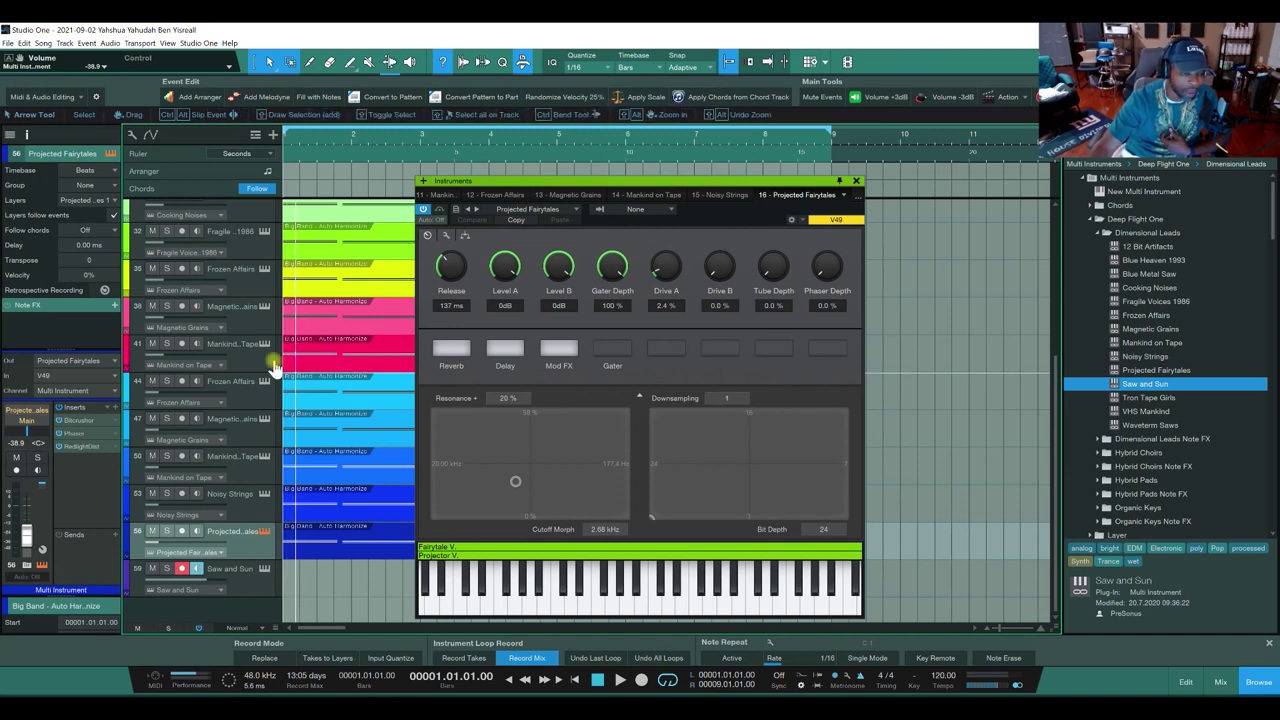
Step: Open the red Mankind on Tape multi instrument's layer routing and examine the Presence XT settings of its Rusty Tape V. layer
click(243, 365)
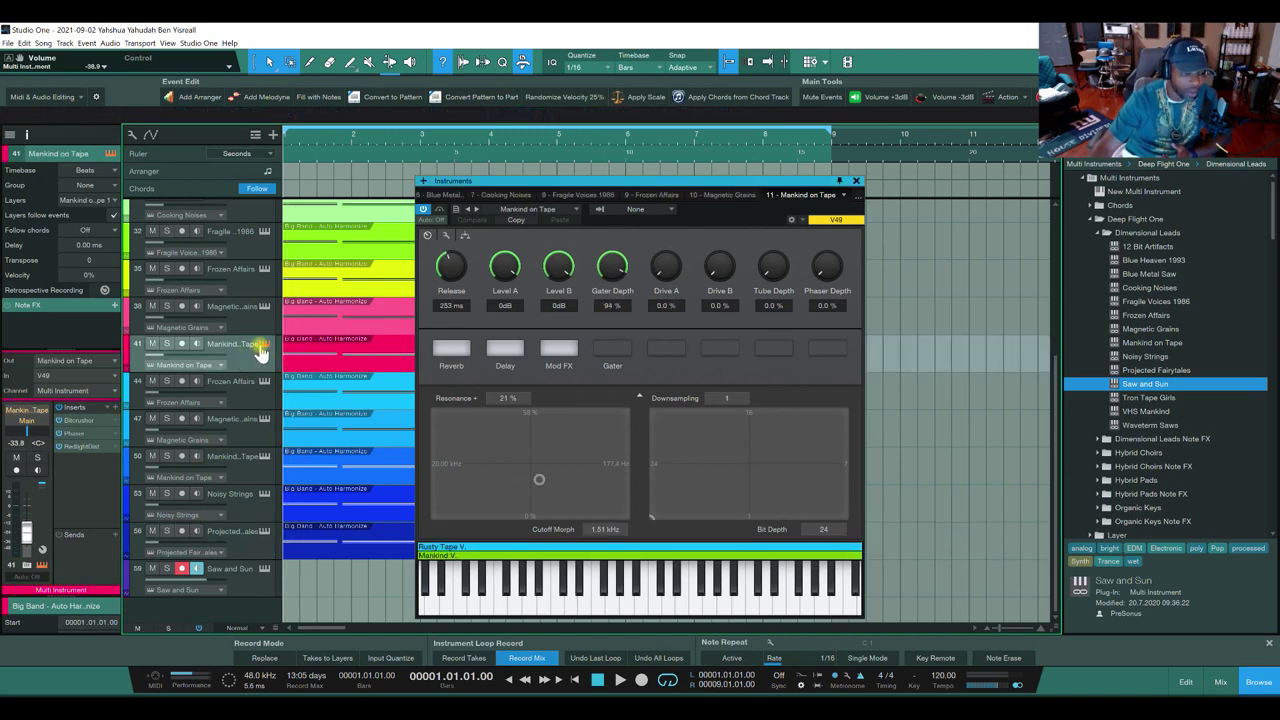
click(264, 343)
click(264, 343)
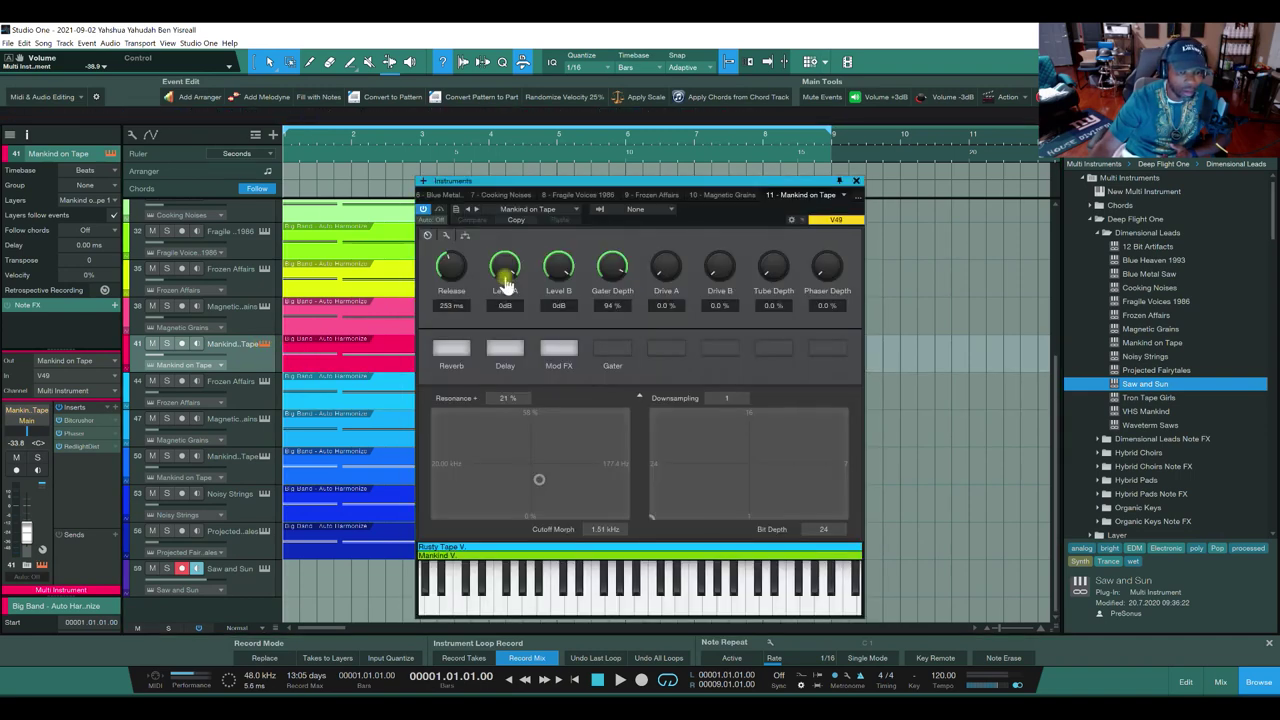
click(460, 240)
double_click(575, 312)
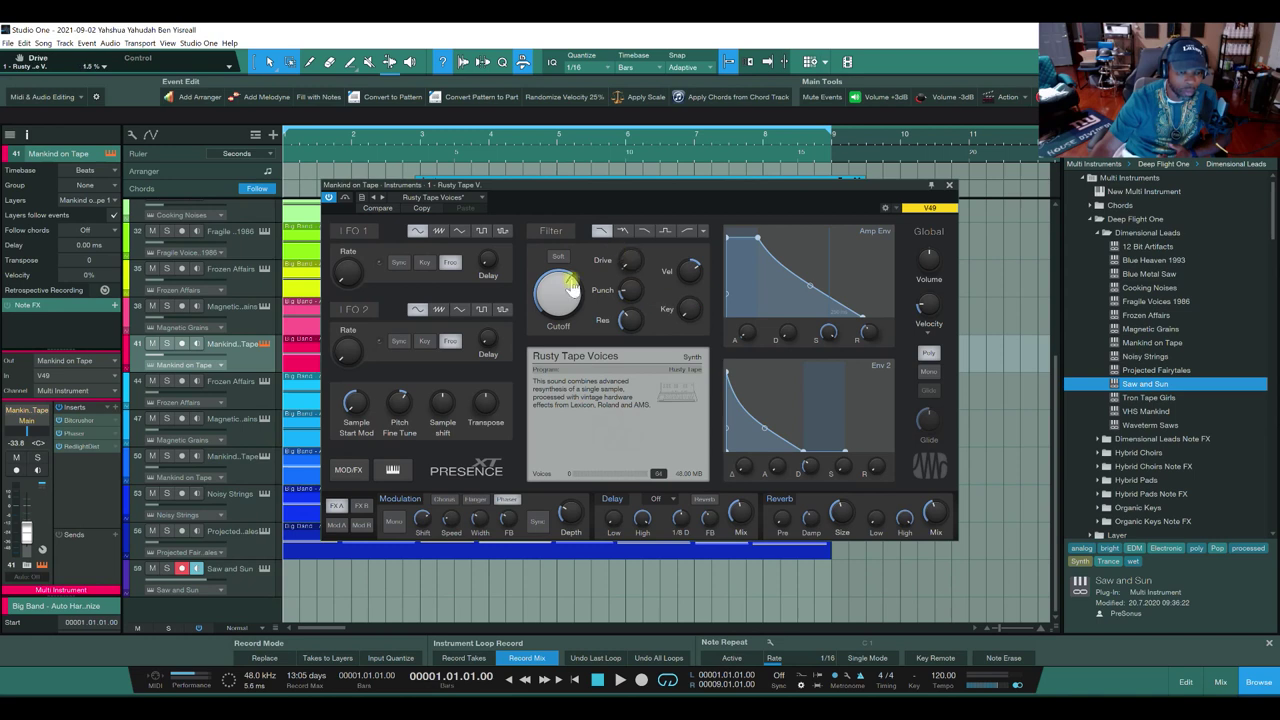
mouse_move(352, 337)
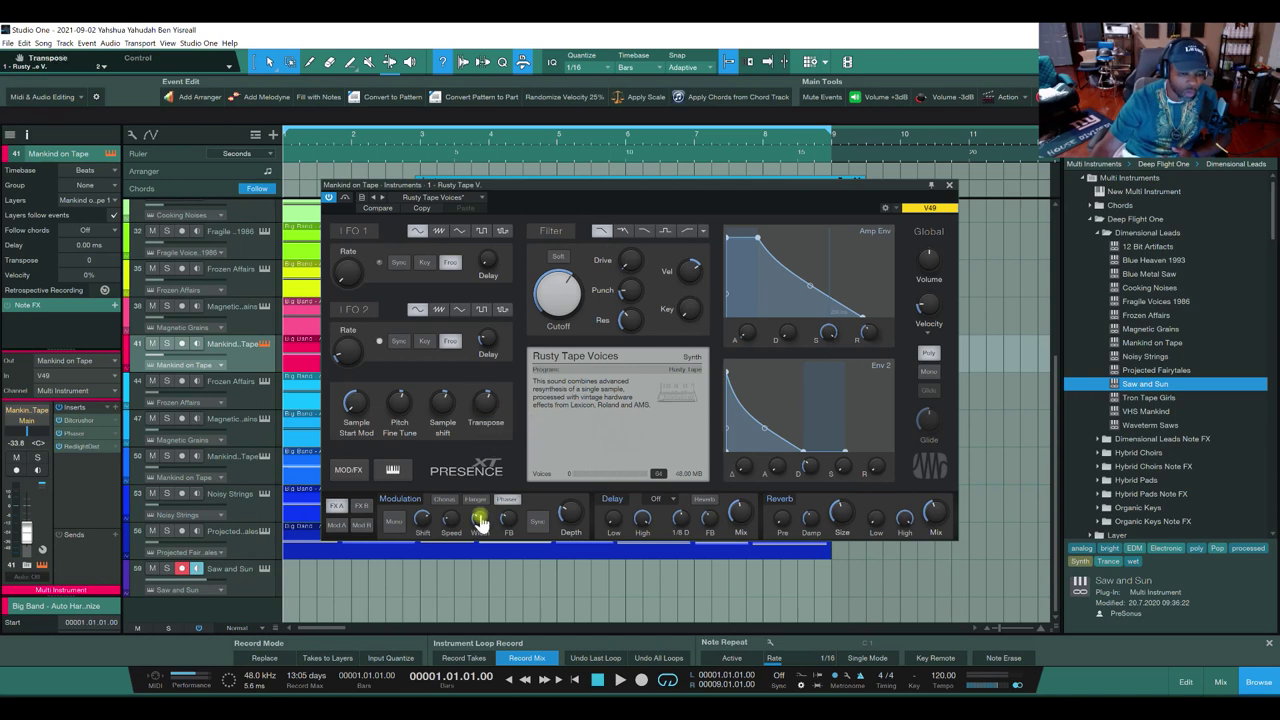
mouse_move(452, 520)
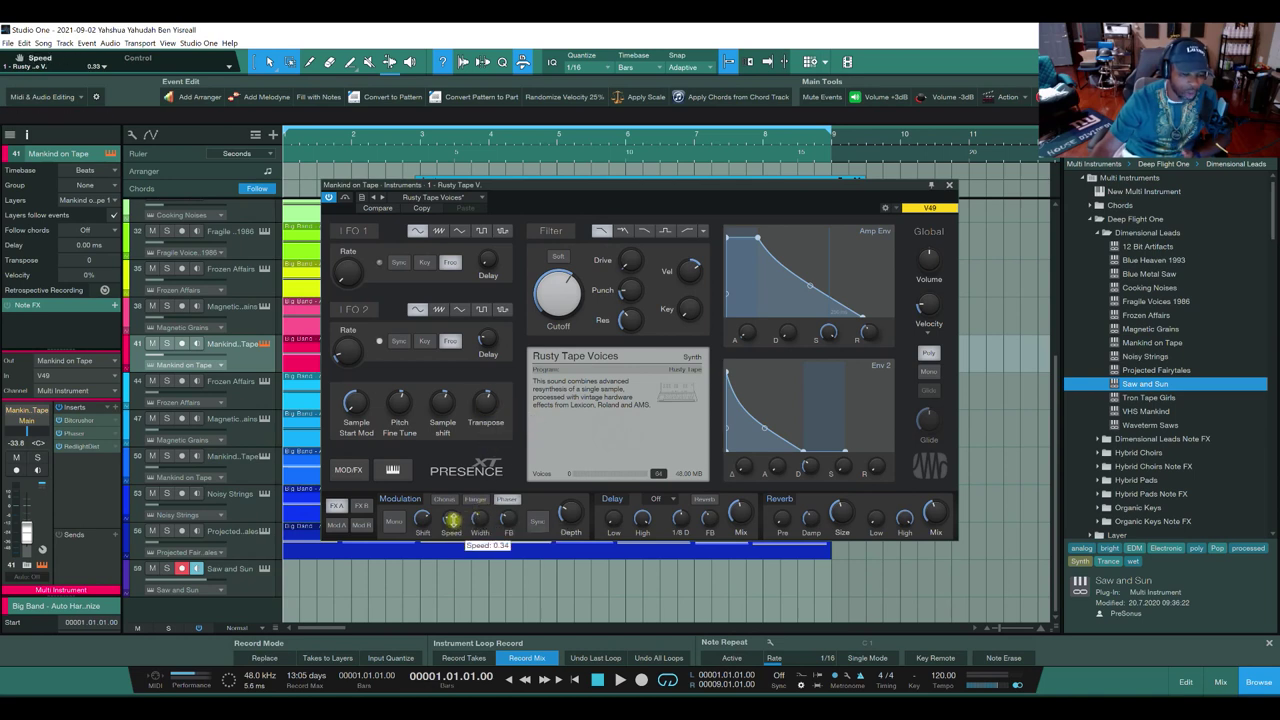
click(951, 188)
right_click(603, 318)
click(714, 366)
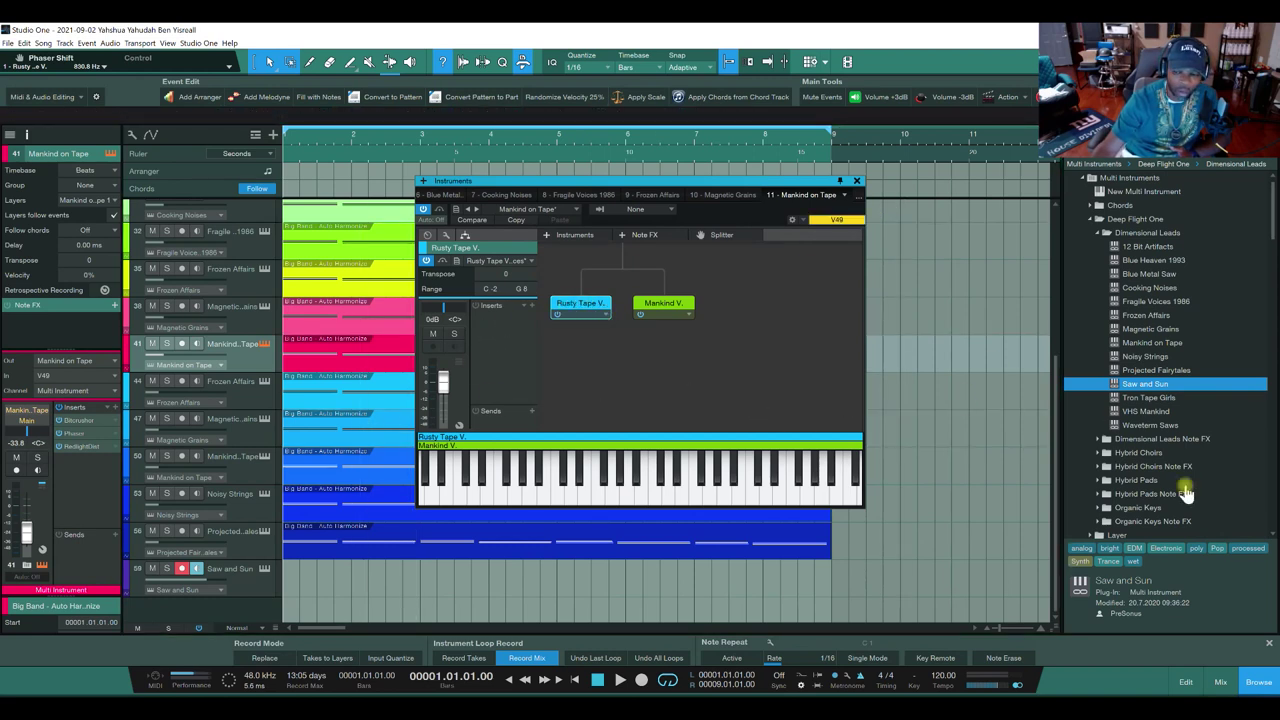
Step: Browse the instrument library to the Presence sound folders, and close the Mankind on Tape instrument window
scroll(1162, 408, down, 5)
scroll(1160, 408, down, 8)
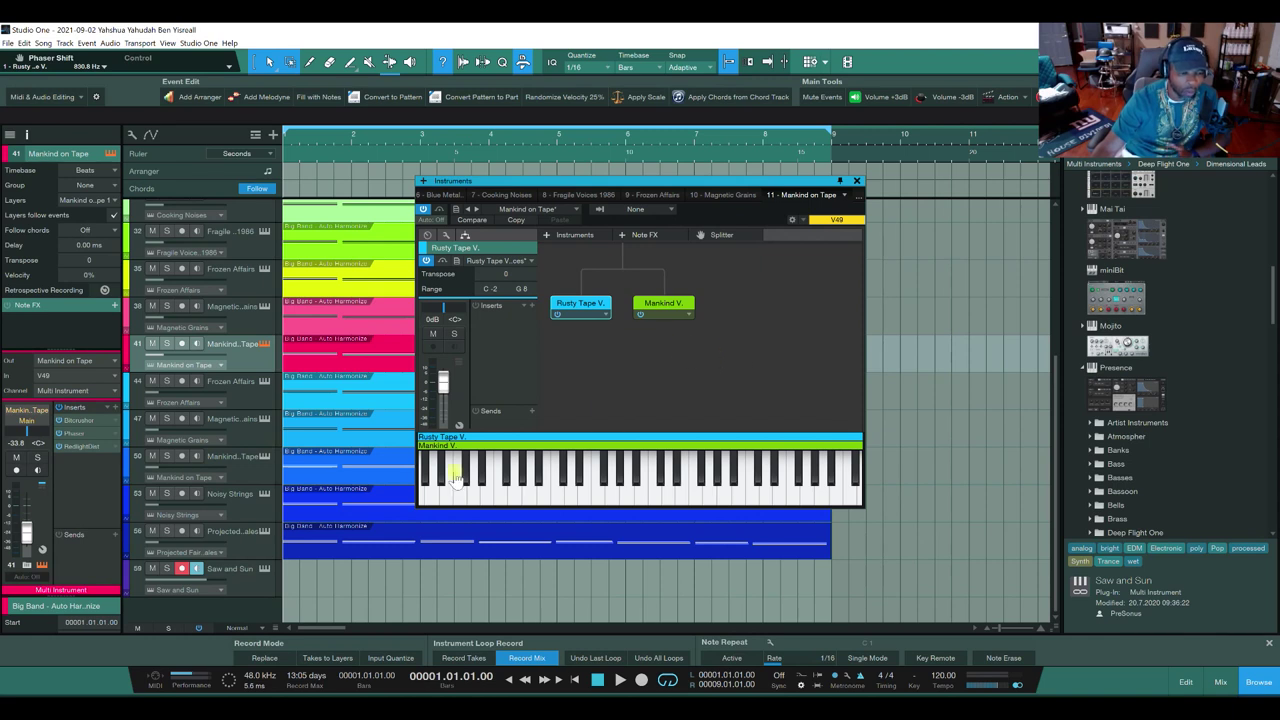
click(857, 185)
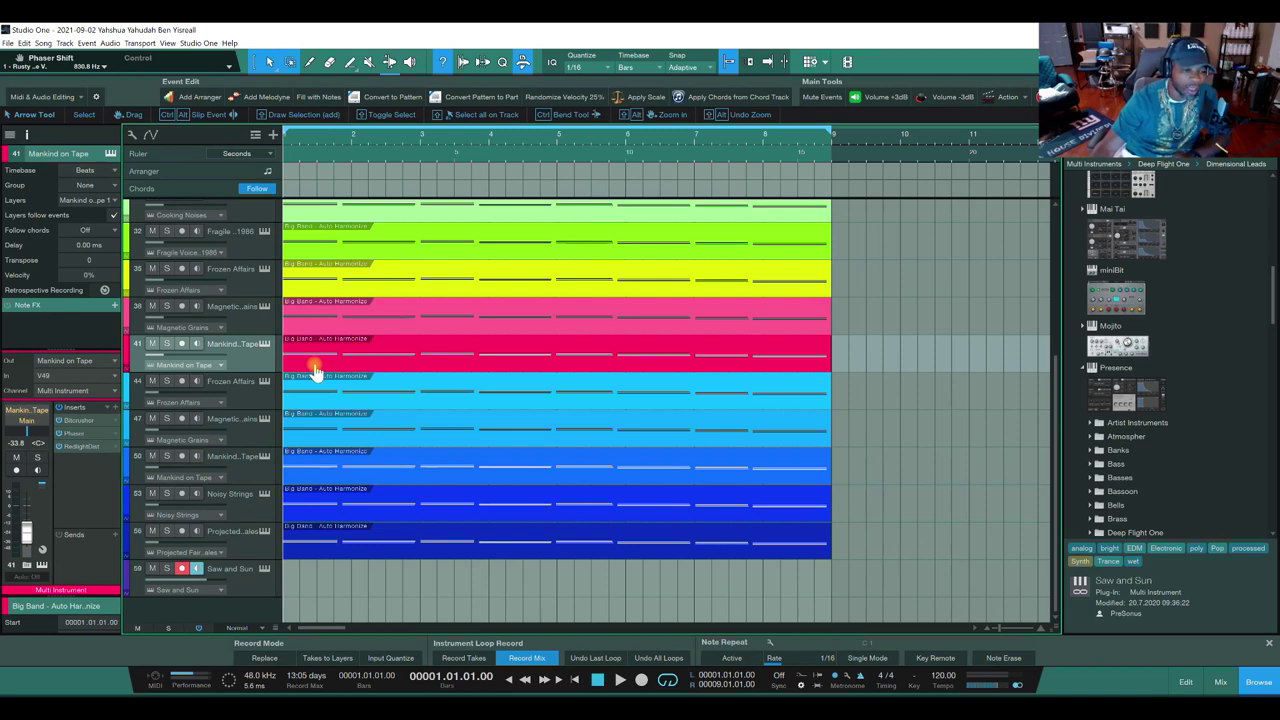
Step: Inspect the Mankind on Tape instrument, its part's notes in the note editor and the track's available commands, closing each again
click(264, 343)
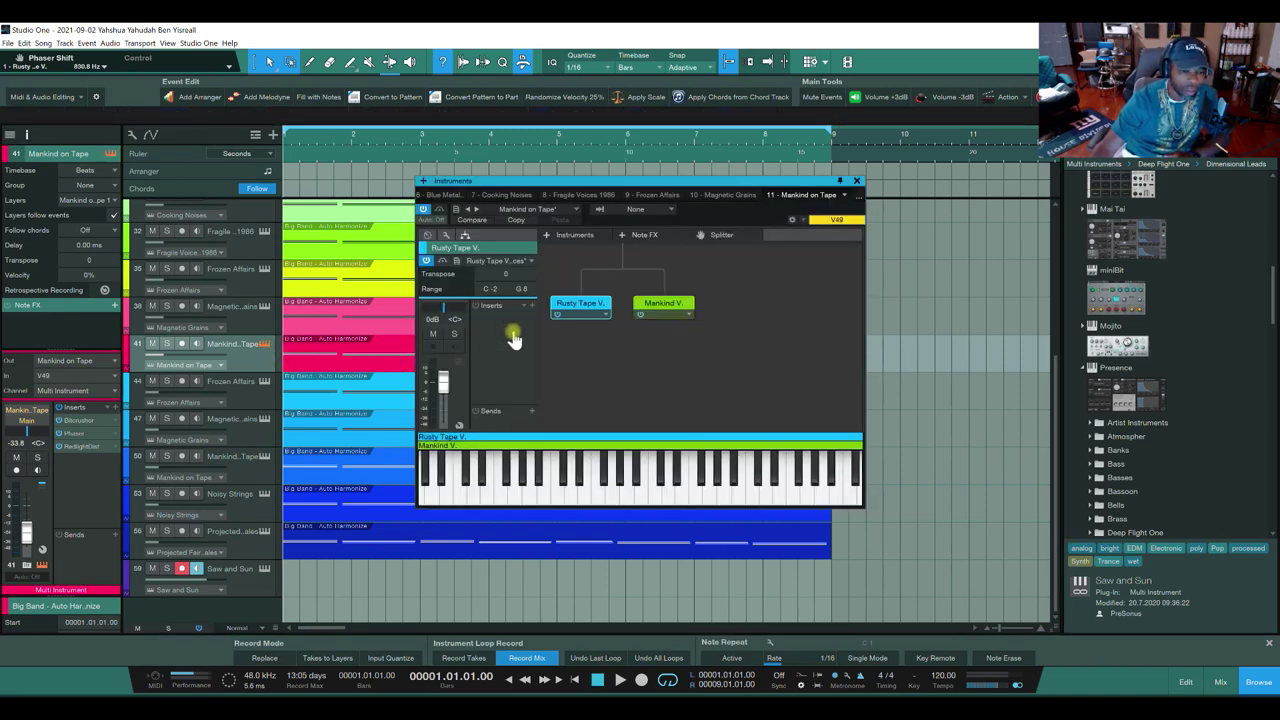
double_click(380, 345)
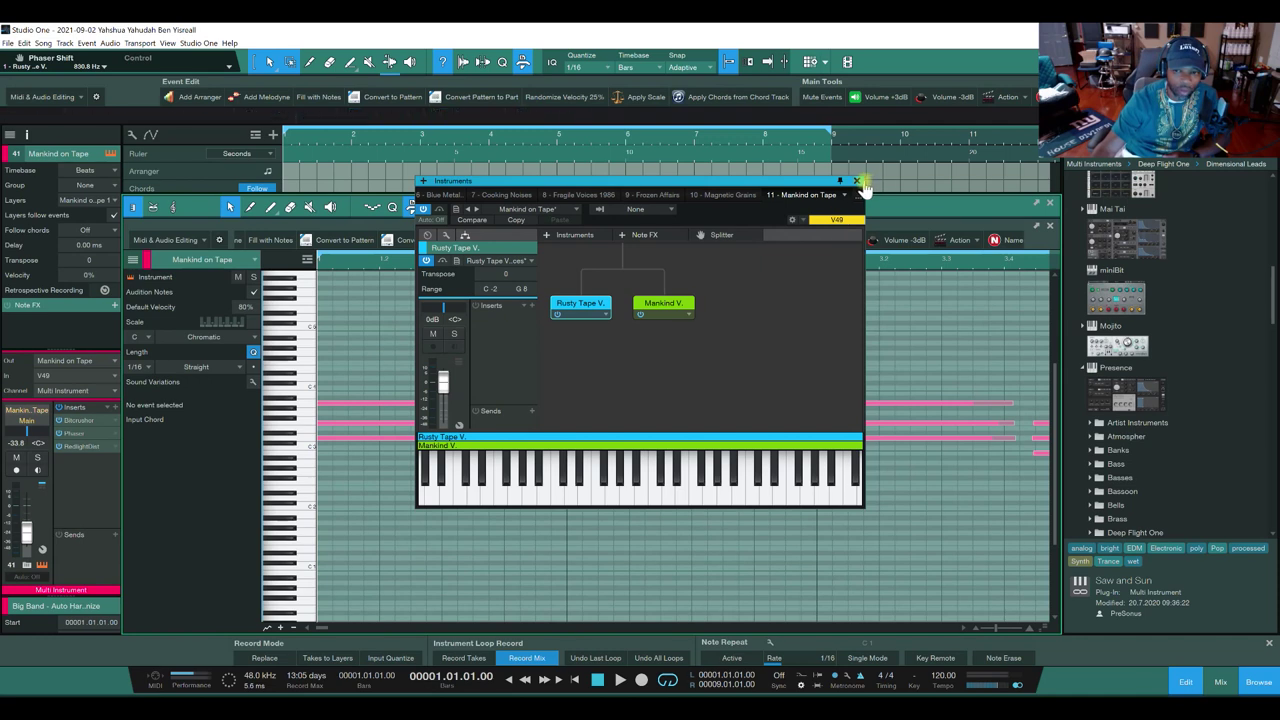
click(858, 184)
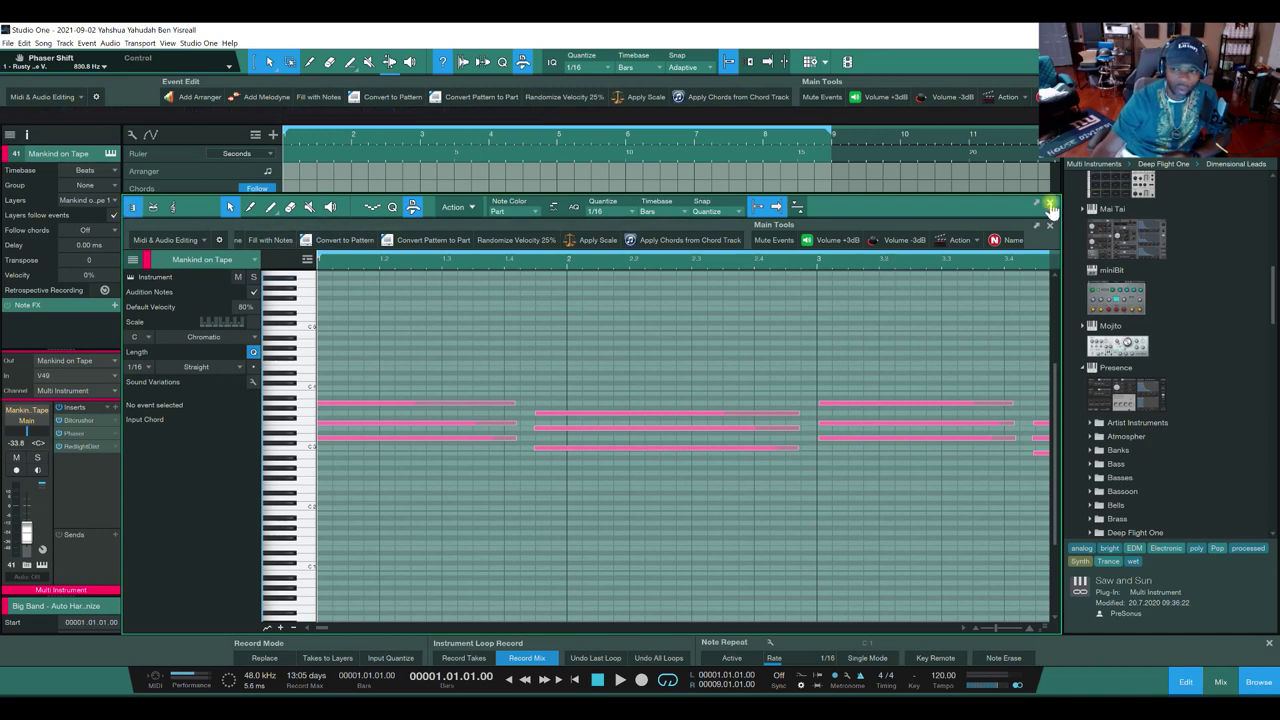
click(1049, 206)
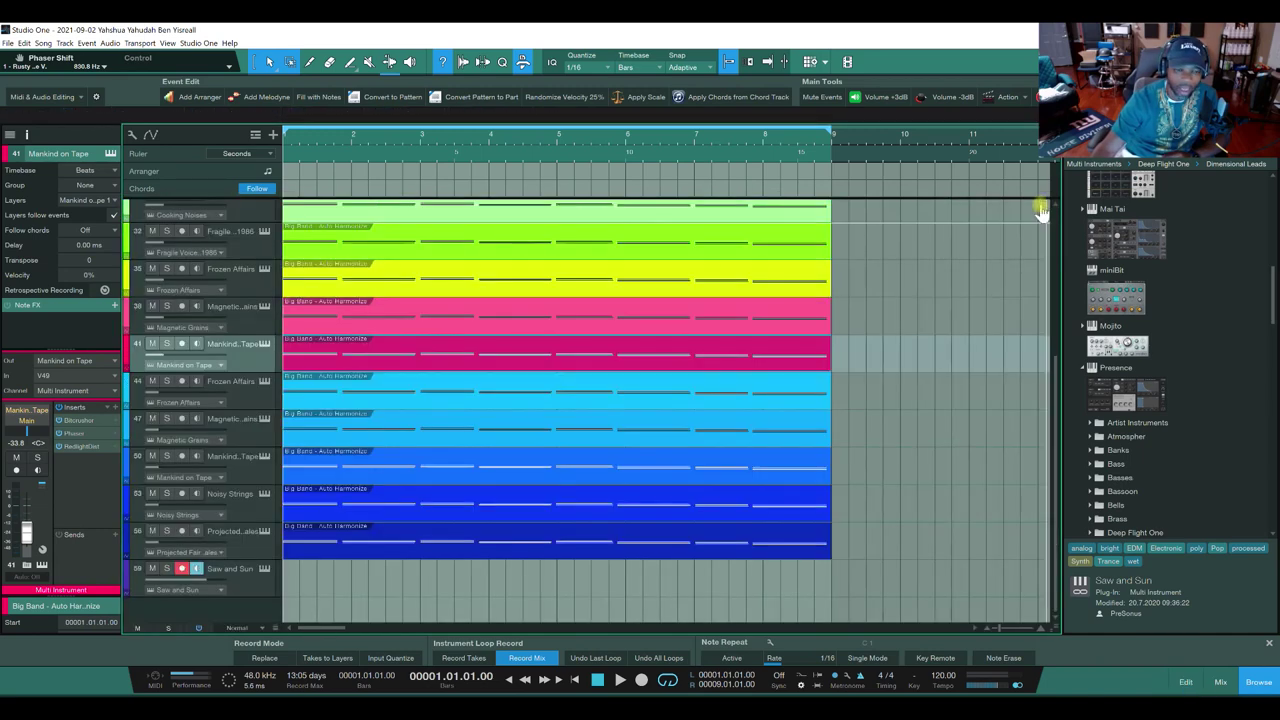
right_click(246, 364)
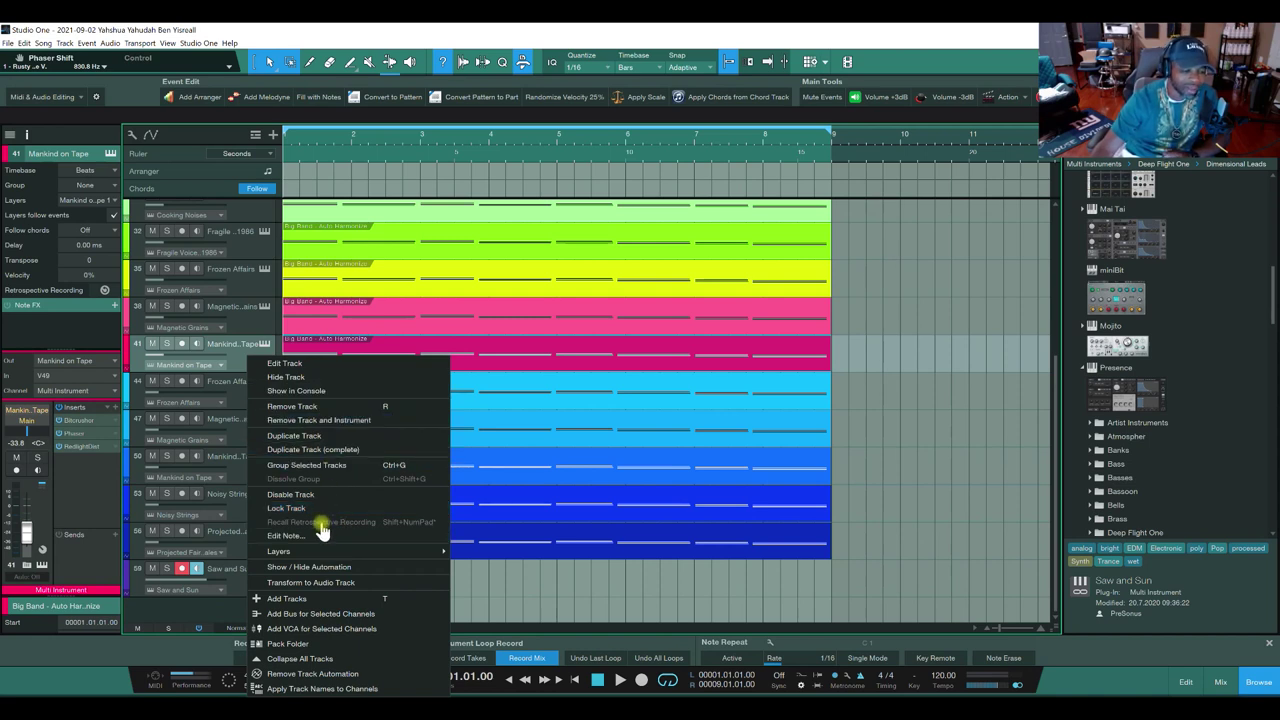
click(238, 366)
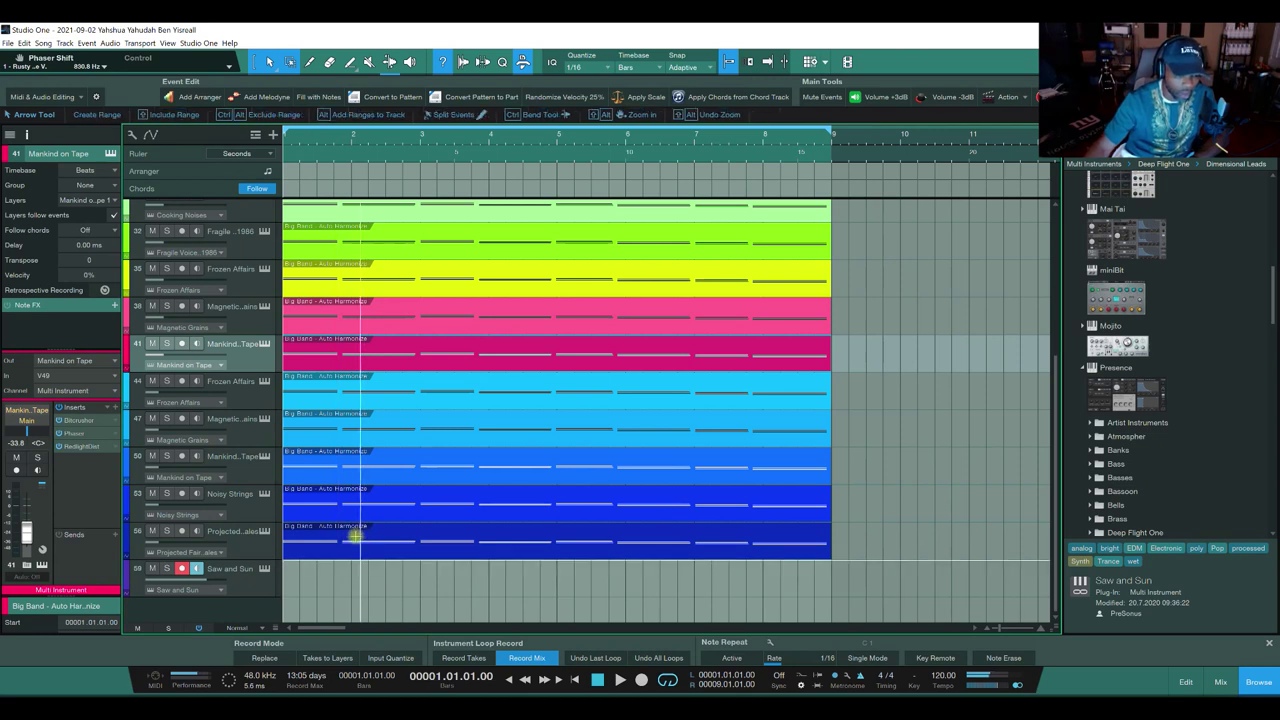
Step: Disarm the Saw and Sun track and copy the Projected Fairytales part onto it at bar 1
click(181, 568)
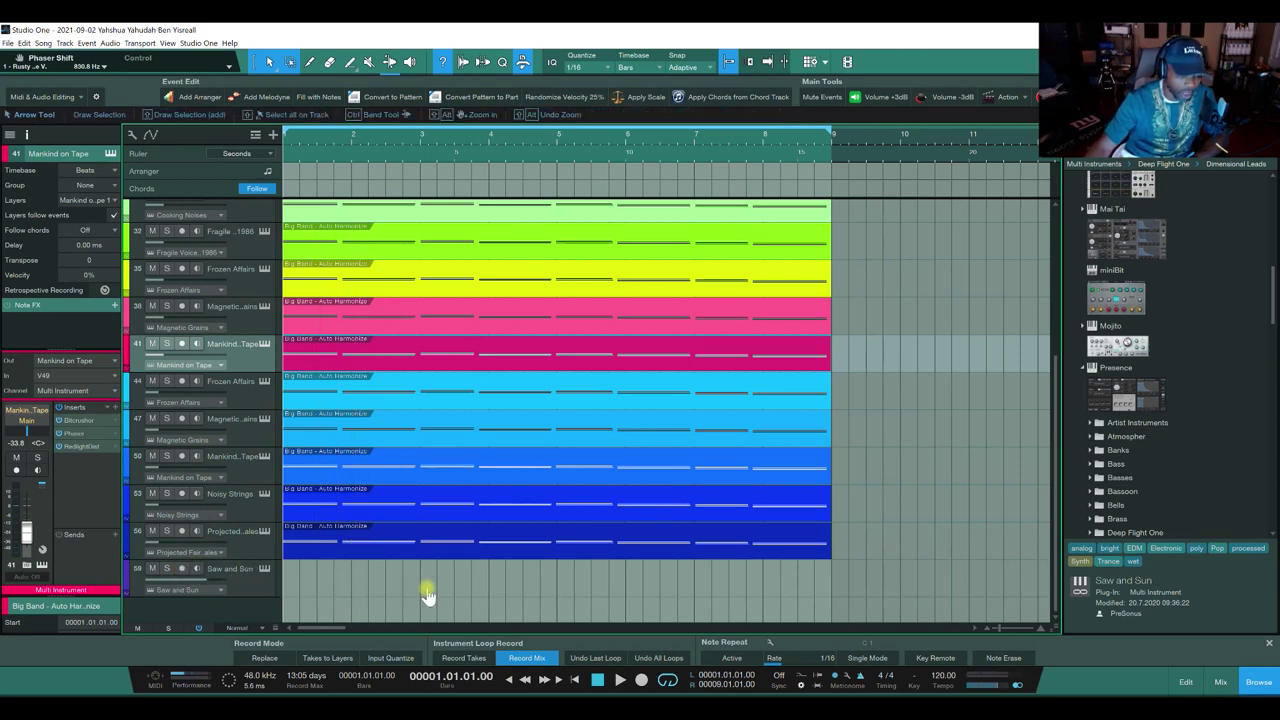
click(400, 554)
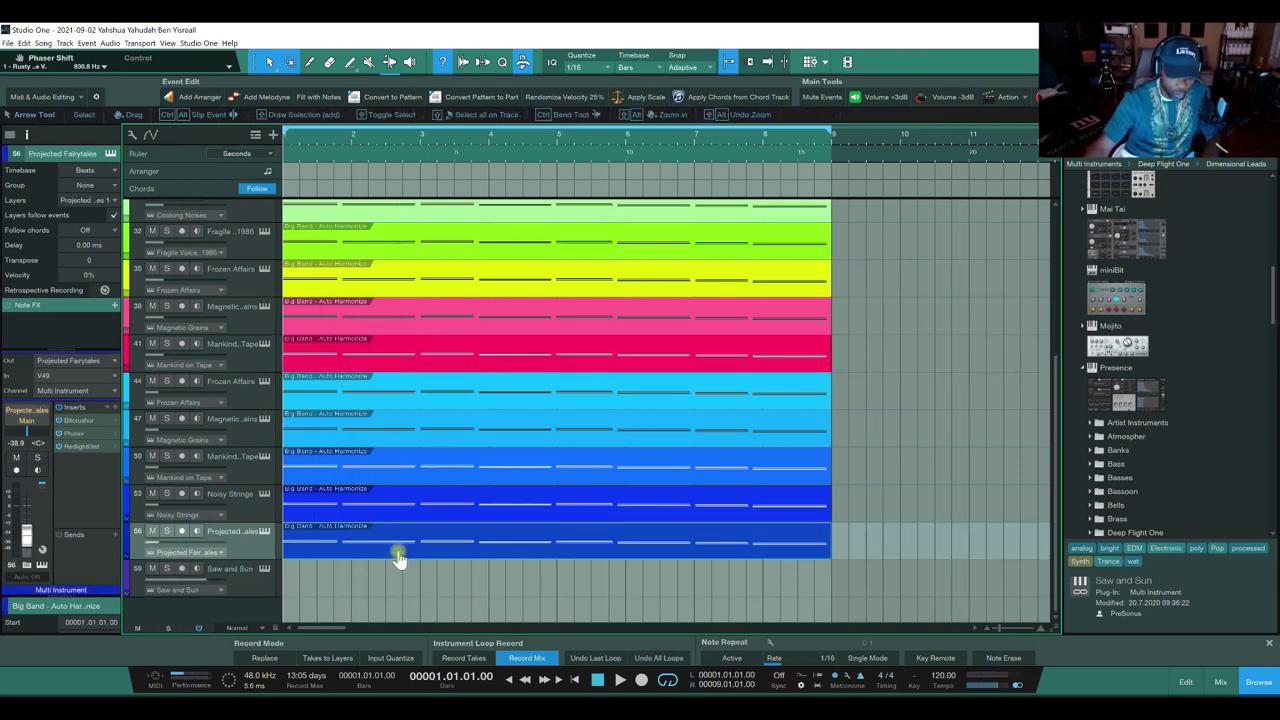
click(398, 566)
key(ctrl+v)
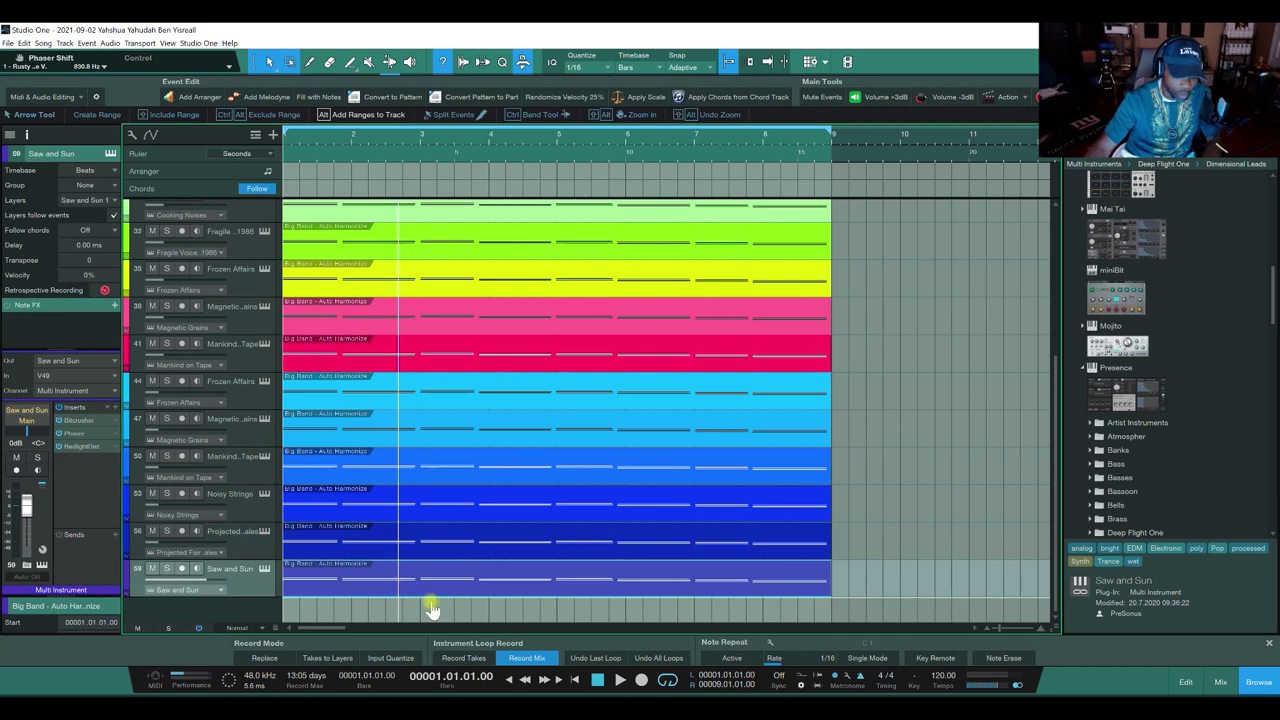
Step: Lower the Saw and Sun track's volume to -42.0 dB and play the song to check the performance load
click(619, 680)
key(space)
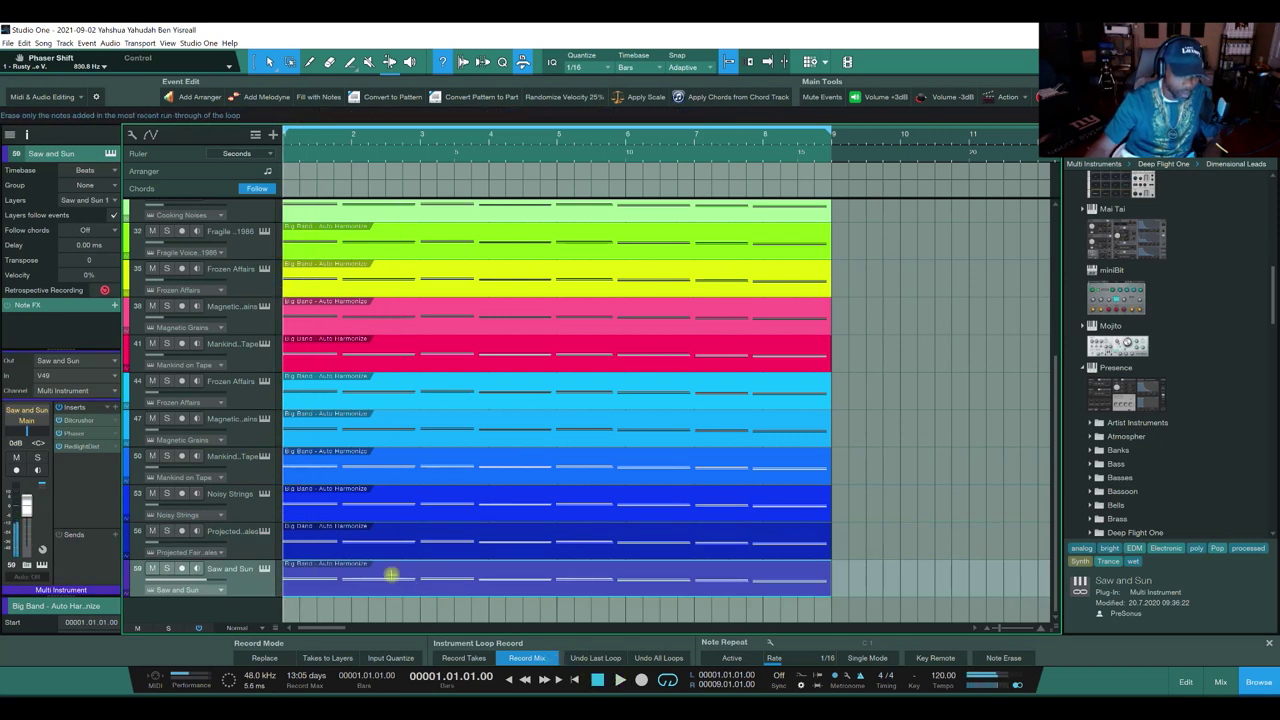
click(240, 510)
click(240, 545)
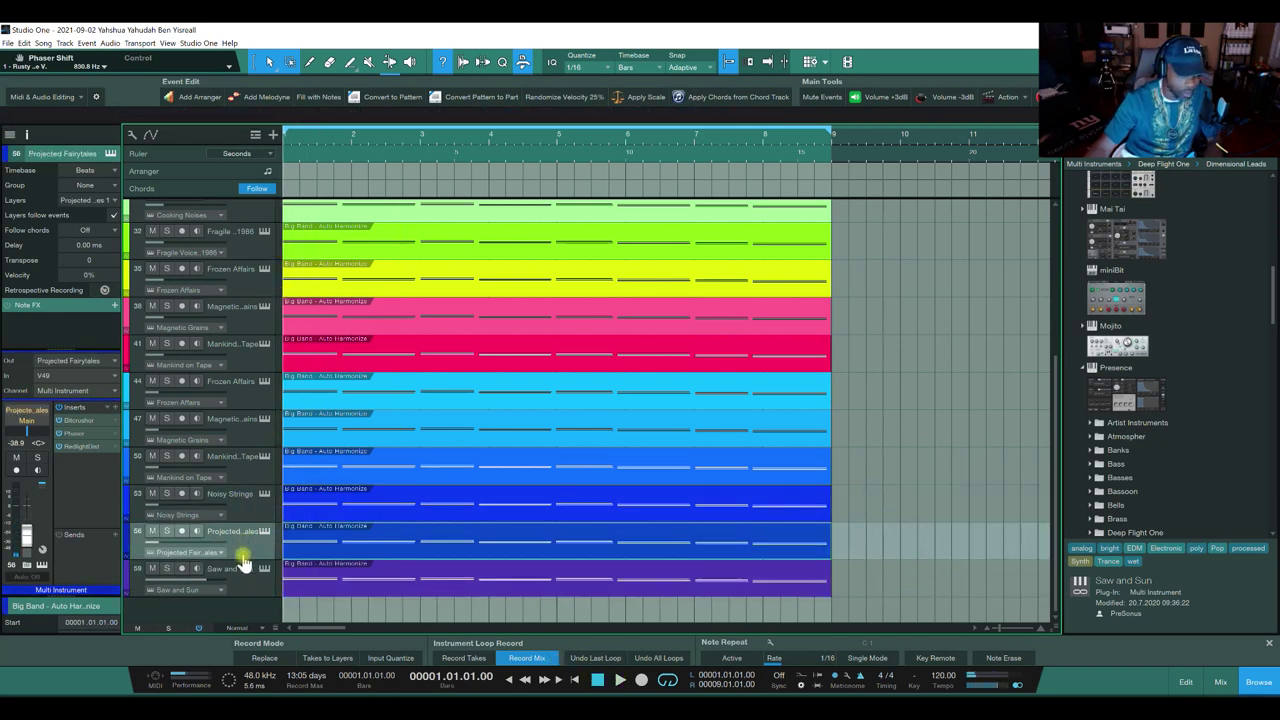
click(246, 573)
drag(26, 506, 27, 540)
click(619, 680)
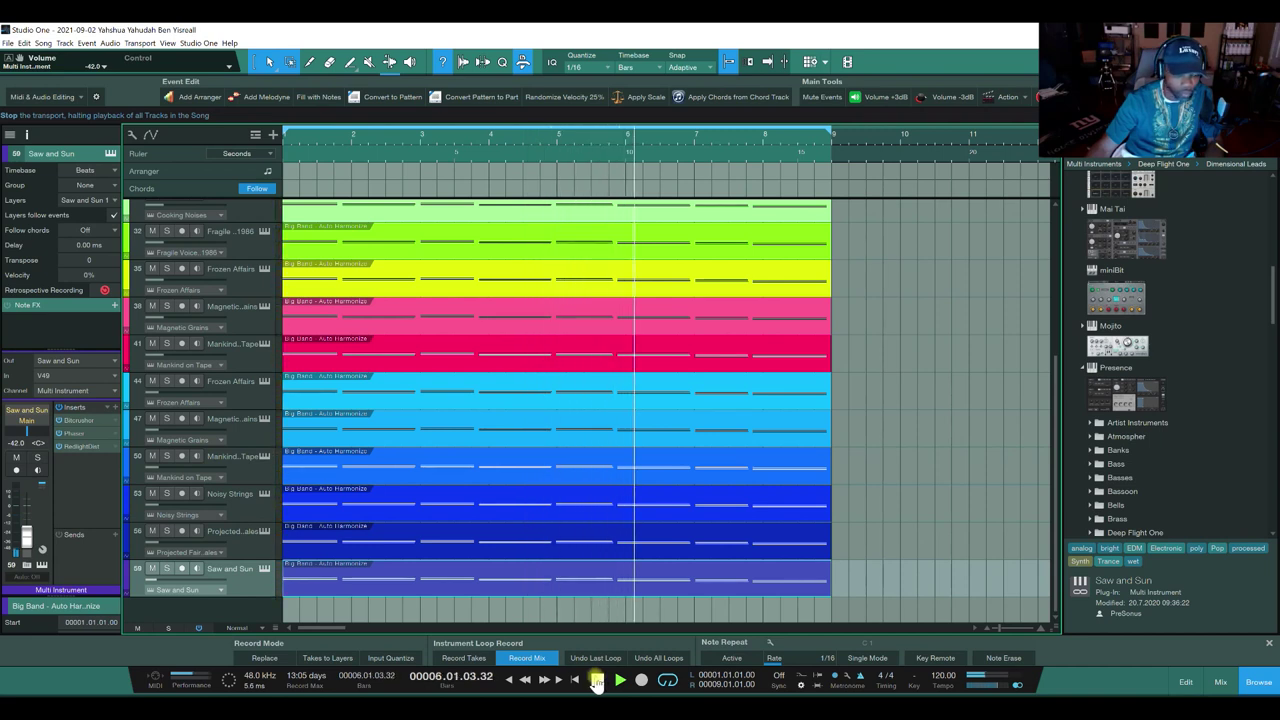
click(596, 680)
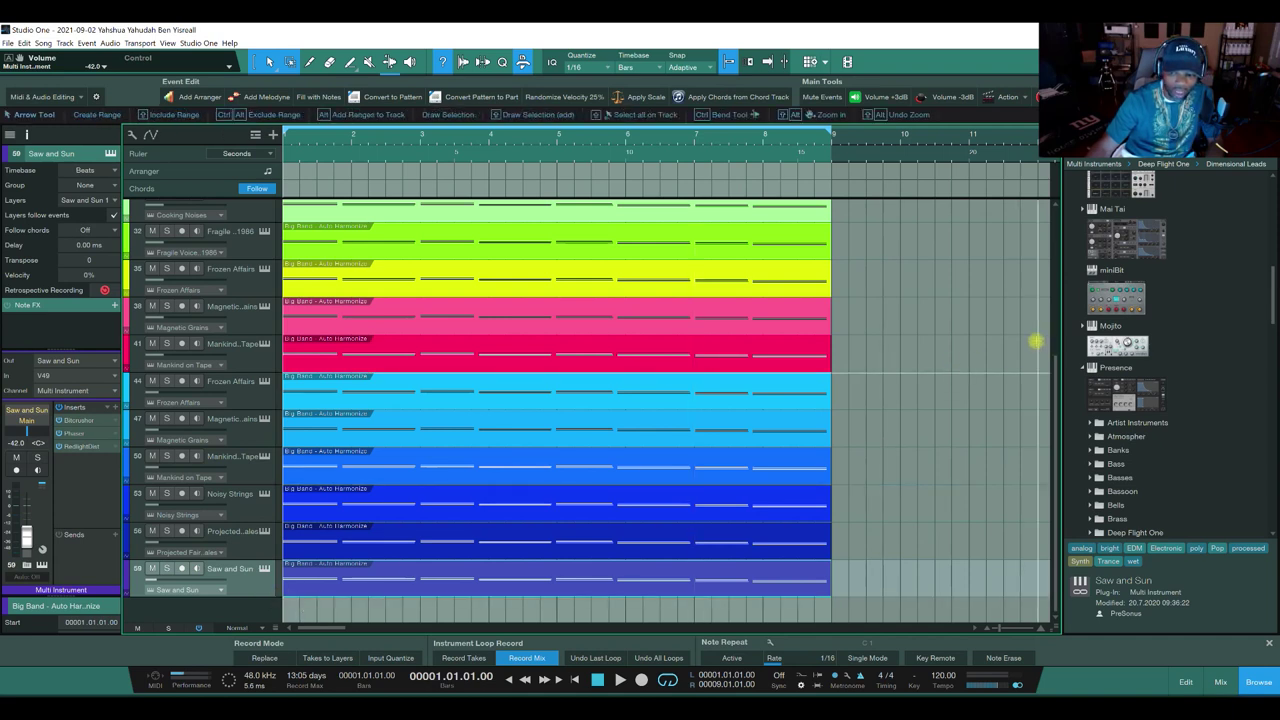
Step: Browse the multi instrument library, collapse the Layer and Dimensional Leads folders, and expand Hybrid Choirs under Deep Flight One
scroll(1150, 263, up, 6)
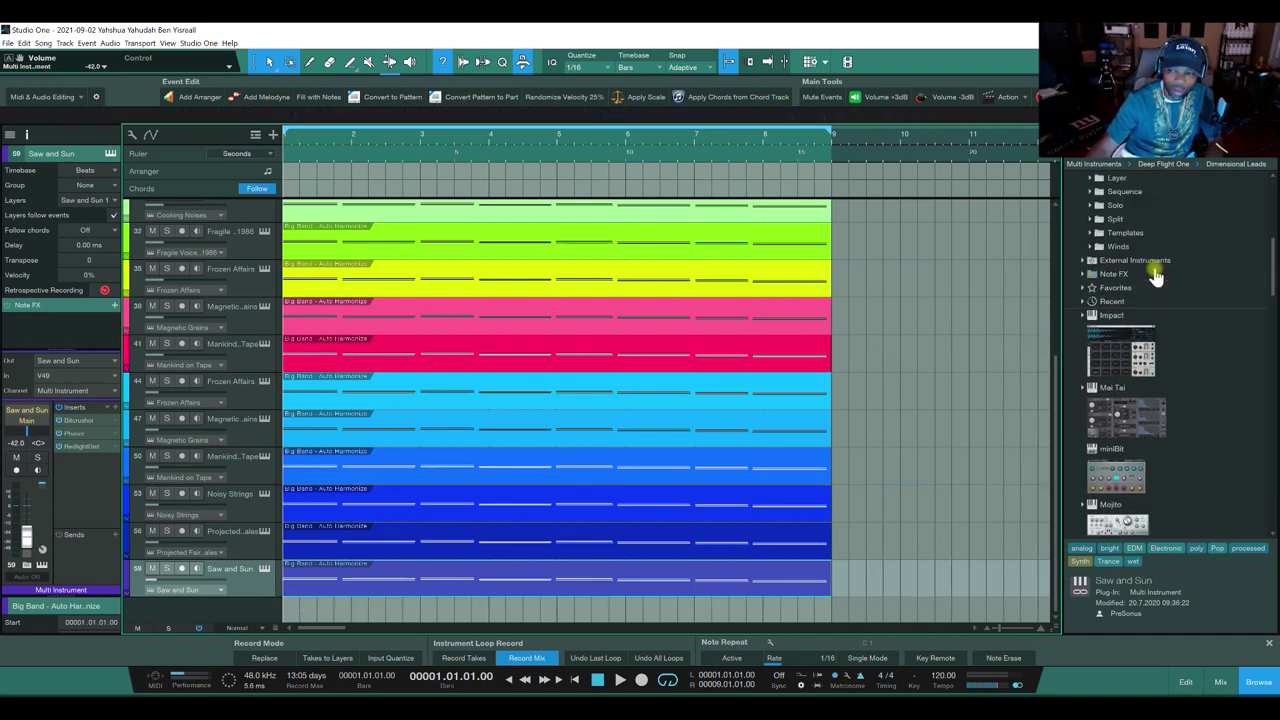
click(1092, 274)
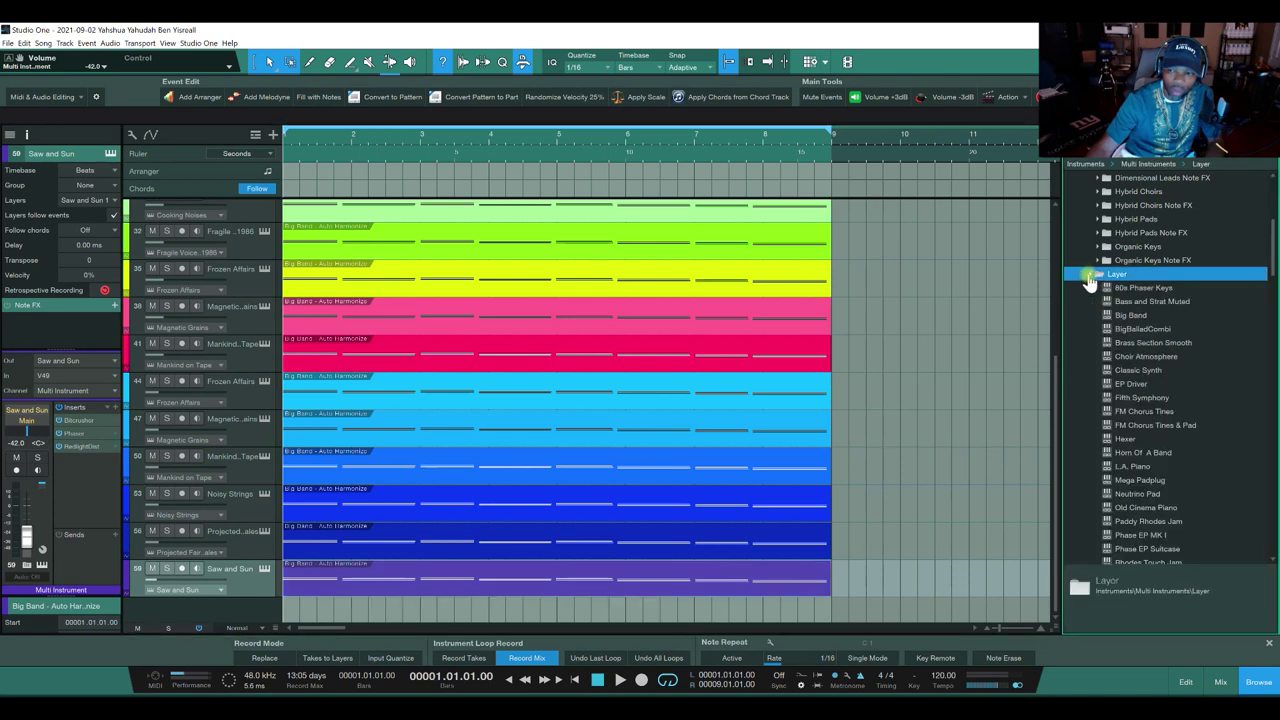
scroll(1110, 308, up, 1)
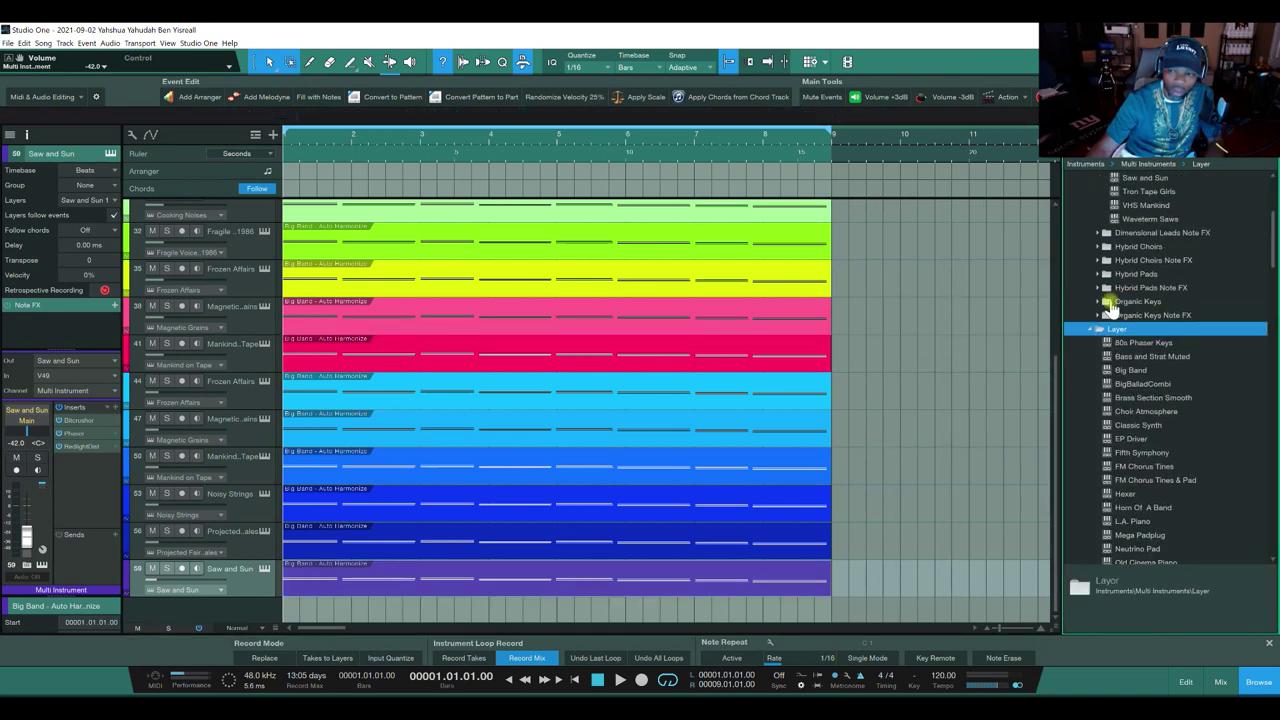
scroll(1110, 330, up, 2)
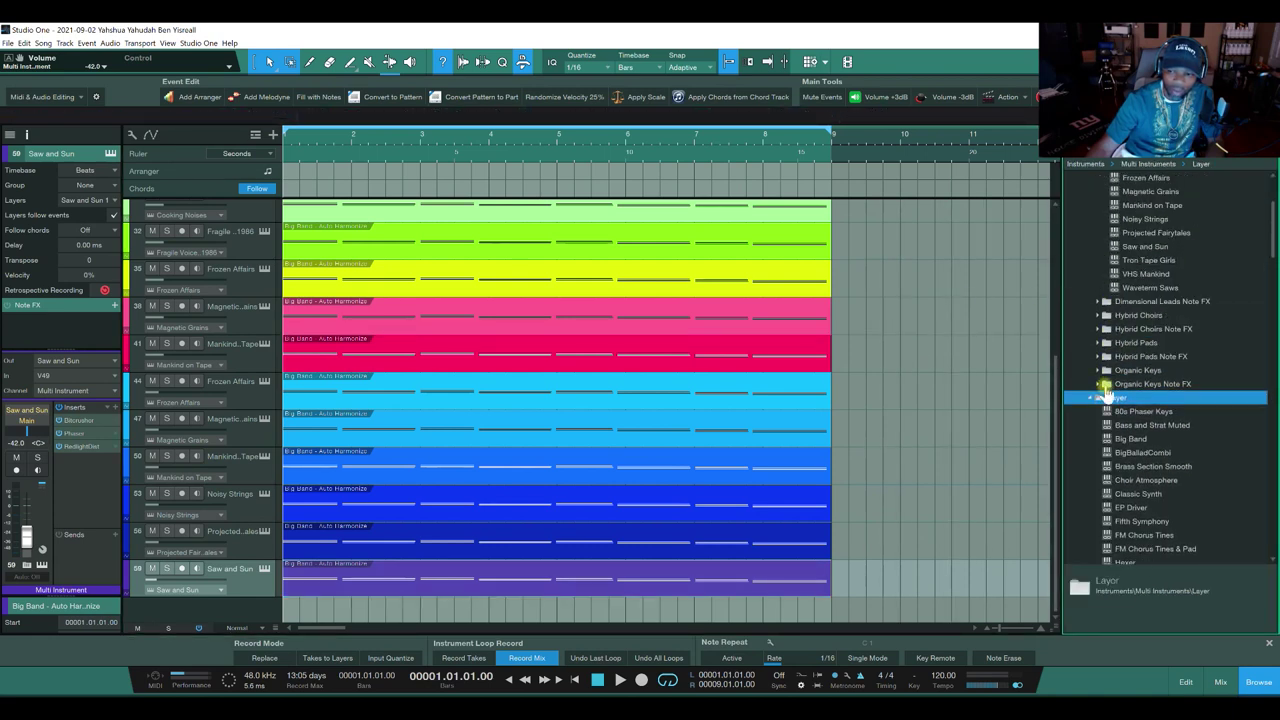
click(1091, 397)
scroll(1118, 391, up, 2)
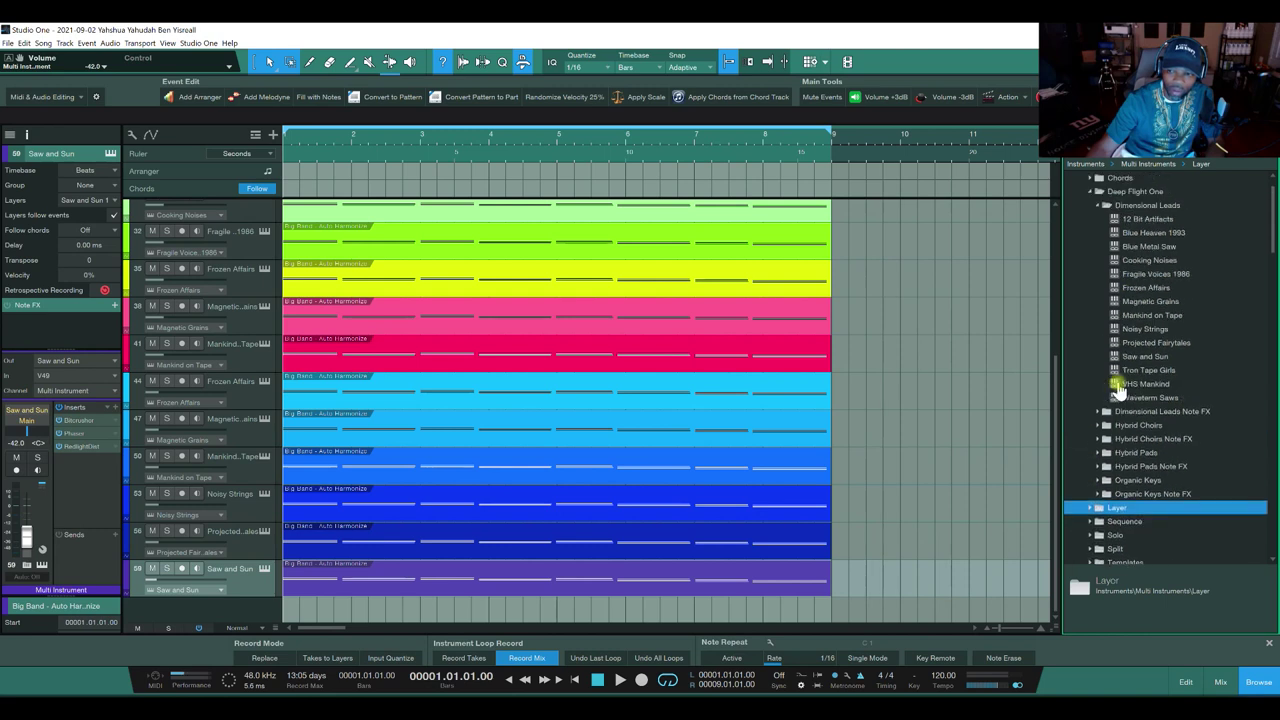
click(1100, 207)
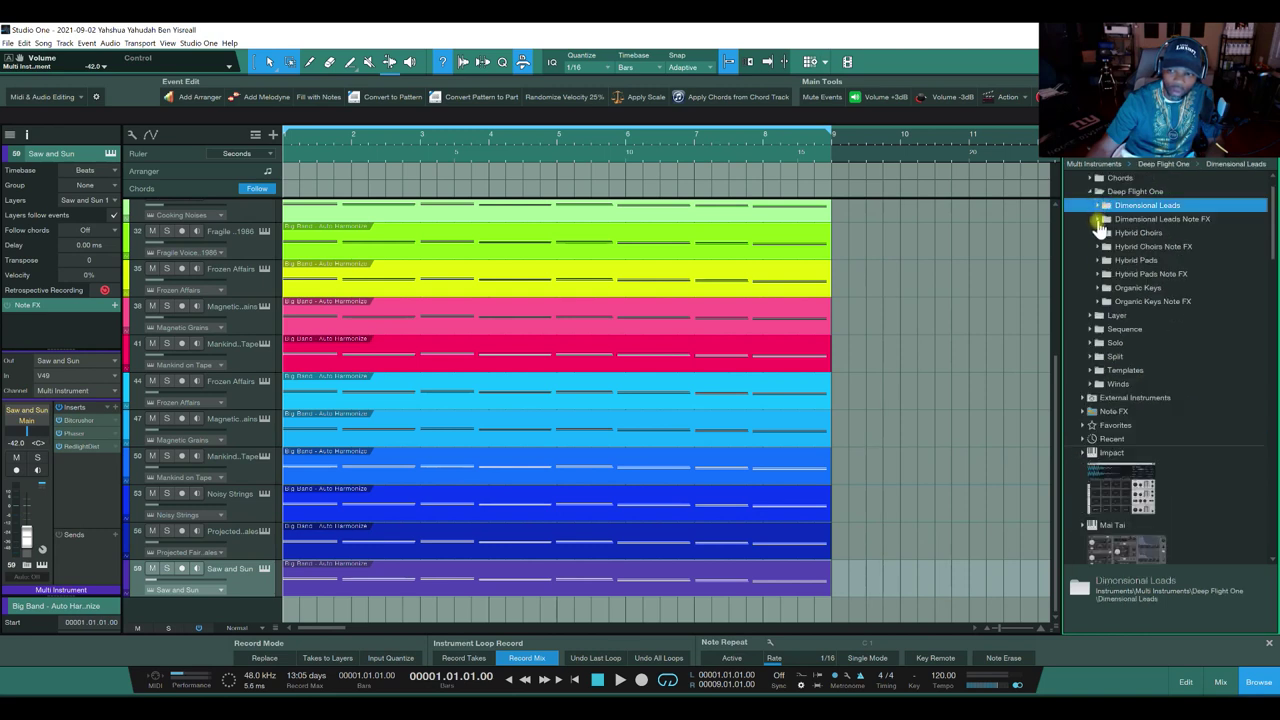
click(1098, 234)
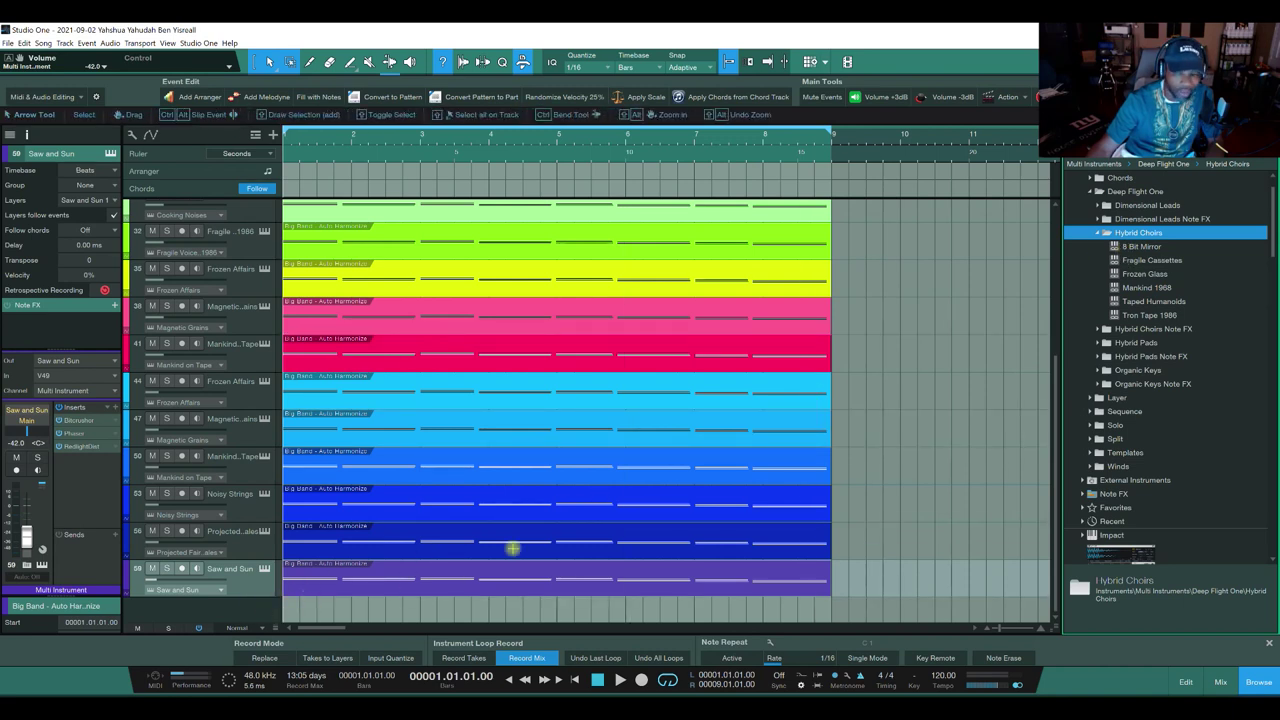
Step: Add all six Hybrid Choirs multi instruments, 8 Bit Mirror through Tron Tape 1986, as new tracks and close the instrument window
drag(1128, 246, 1140, 318)
drag(1140, 248, 268, 600)
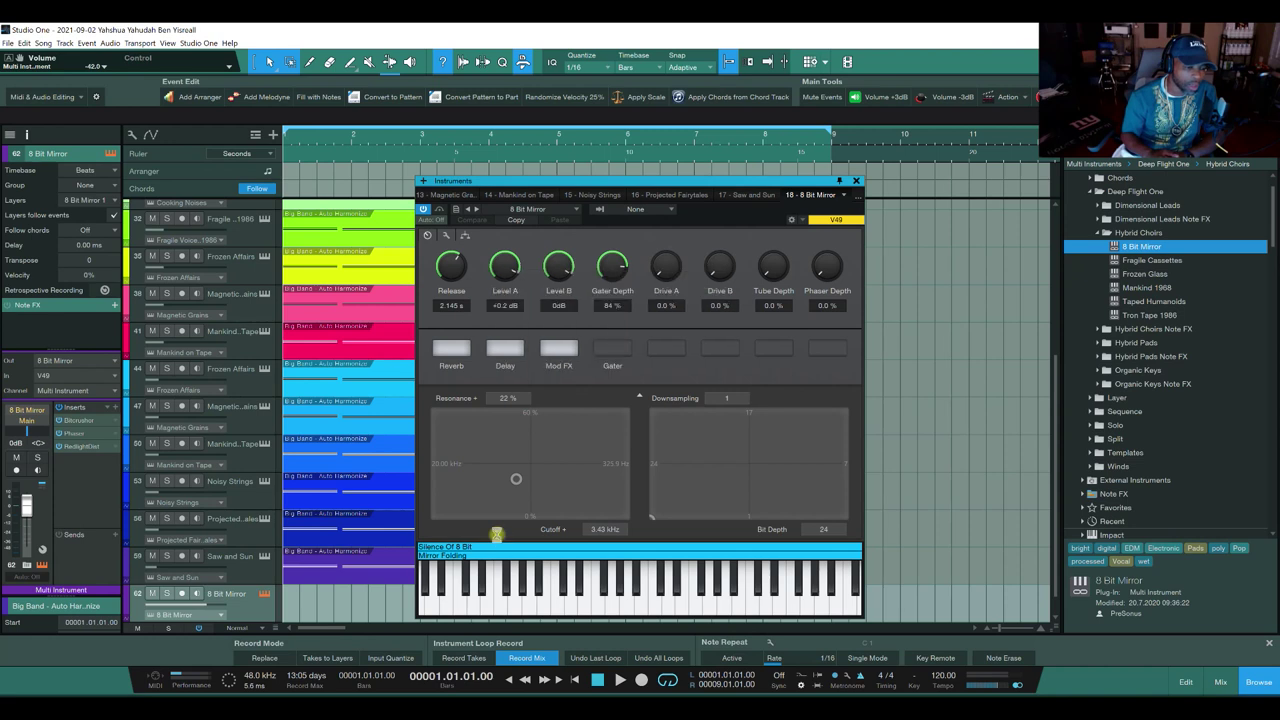
click(496, 537)
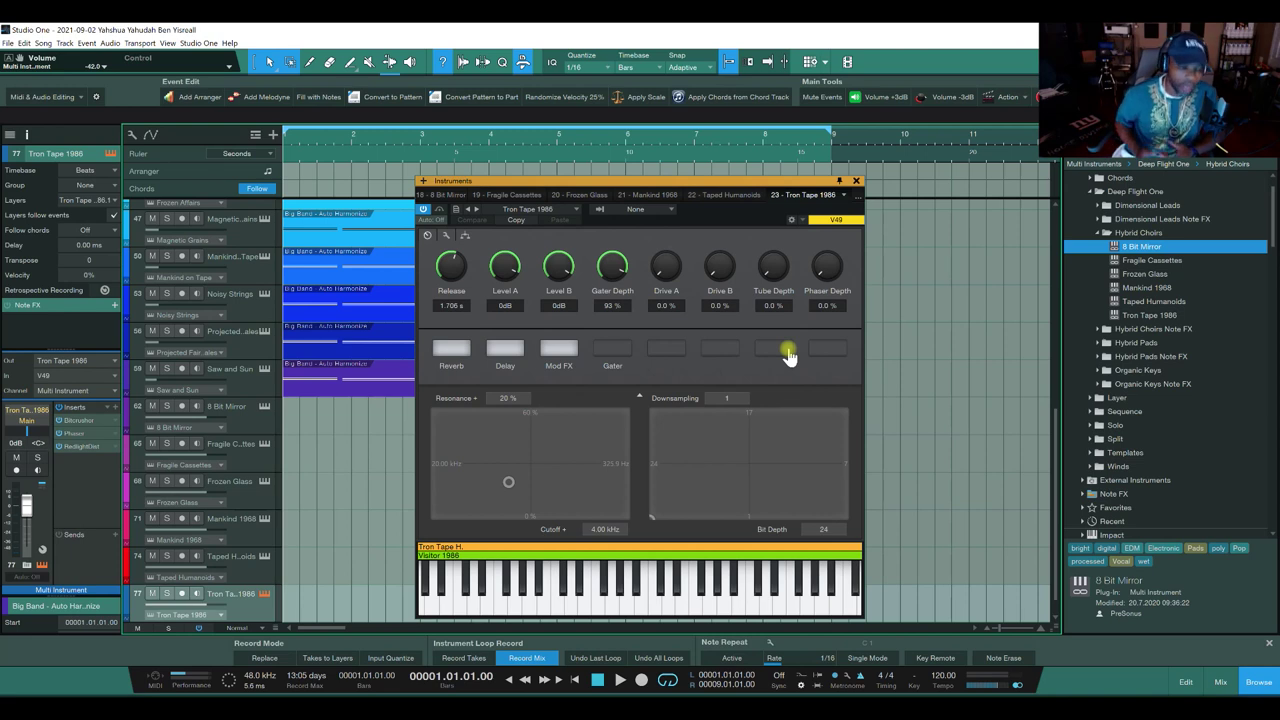
click(856, 181)
Step: Play the song with the 8 Bit Mirror track armed and monitored to check the load, and disarm it after stopping
scroll(663, 328, down, 1)
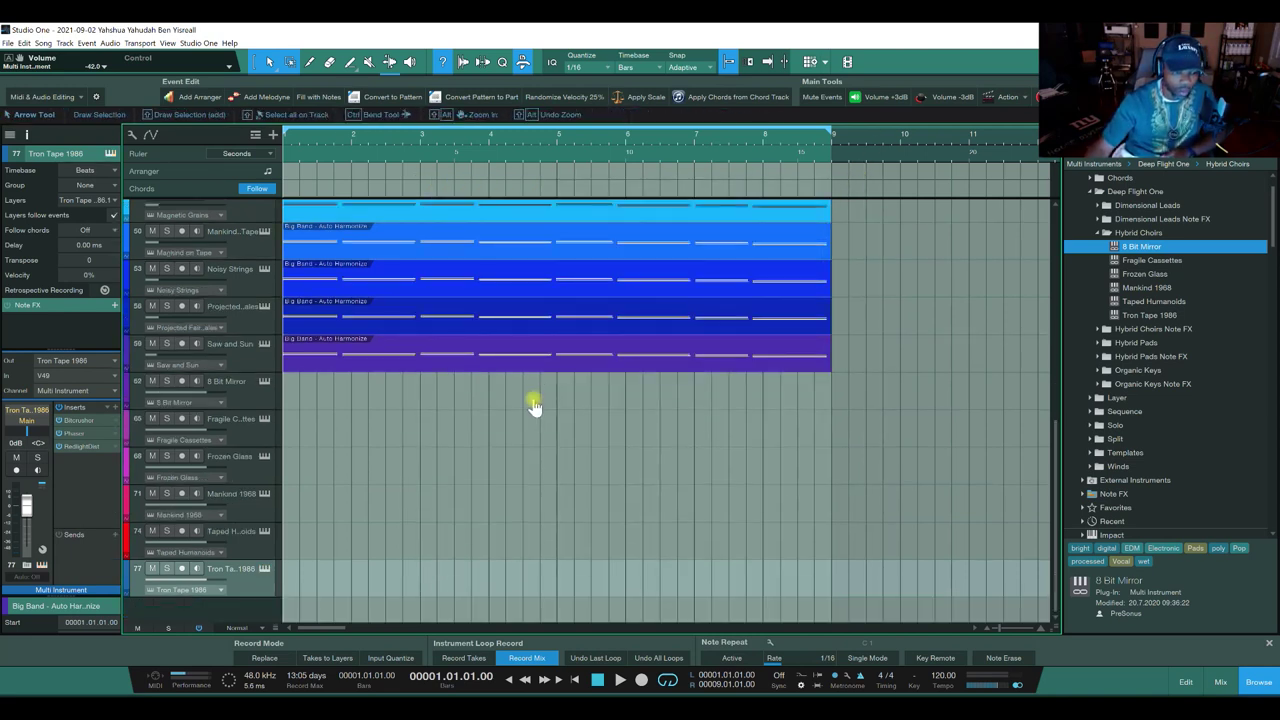
click(476, 366)
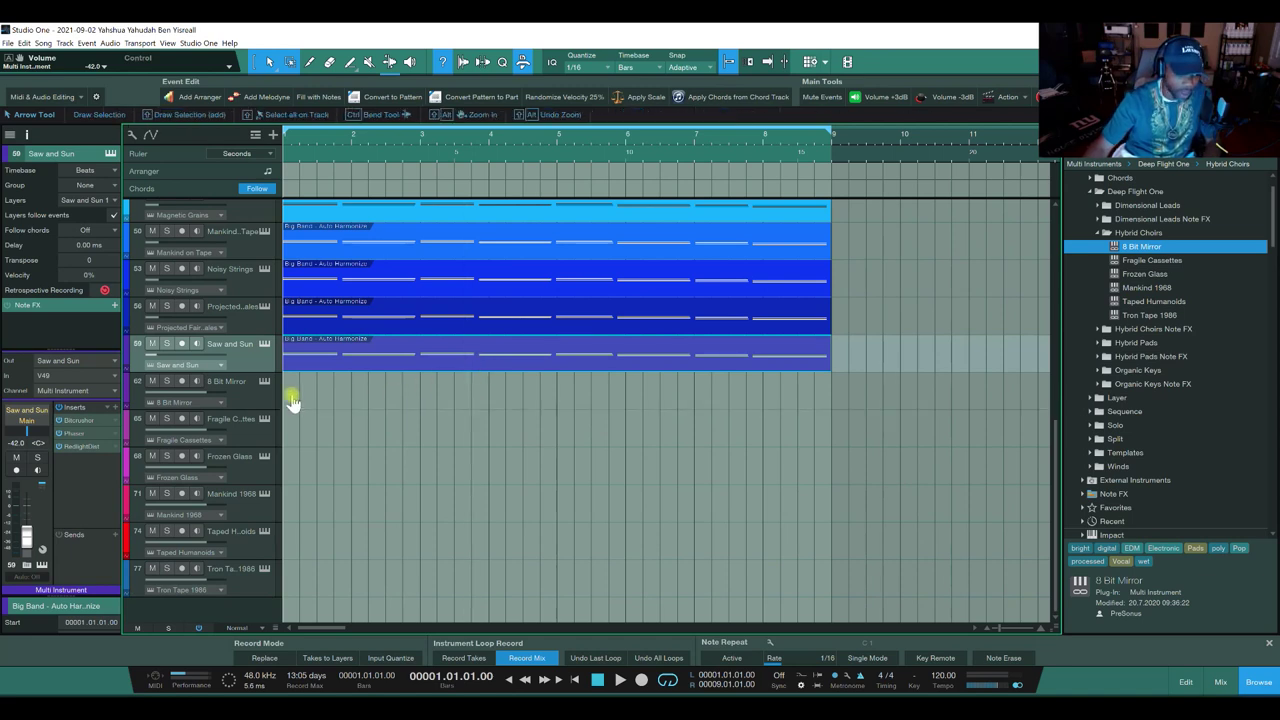
click(181, 381)
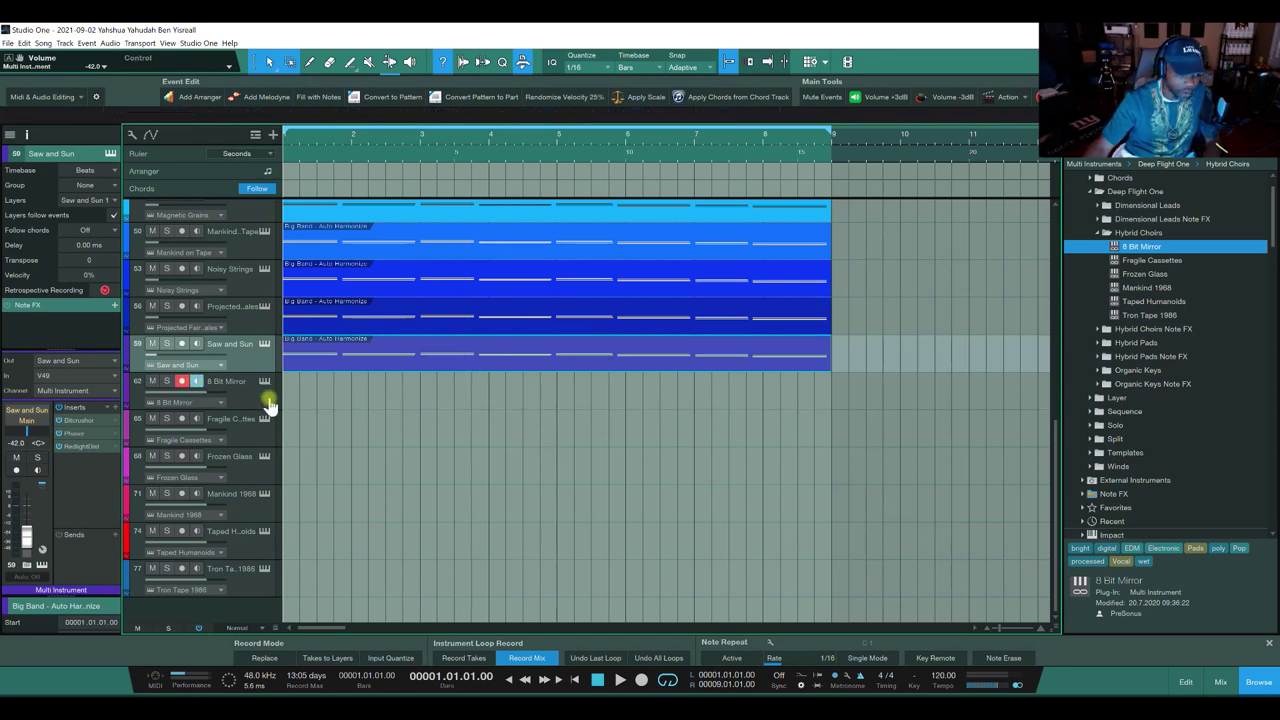
click(622, 683)
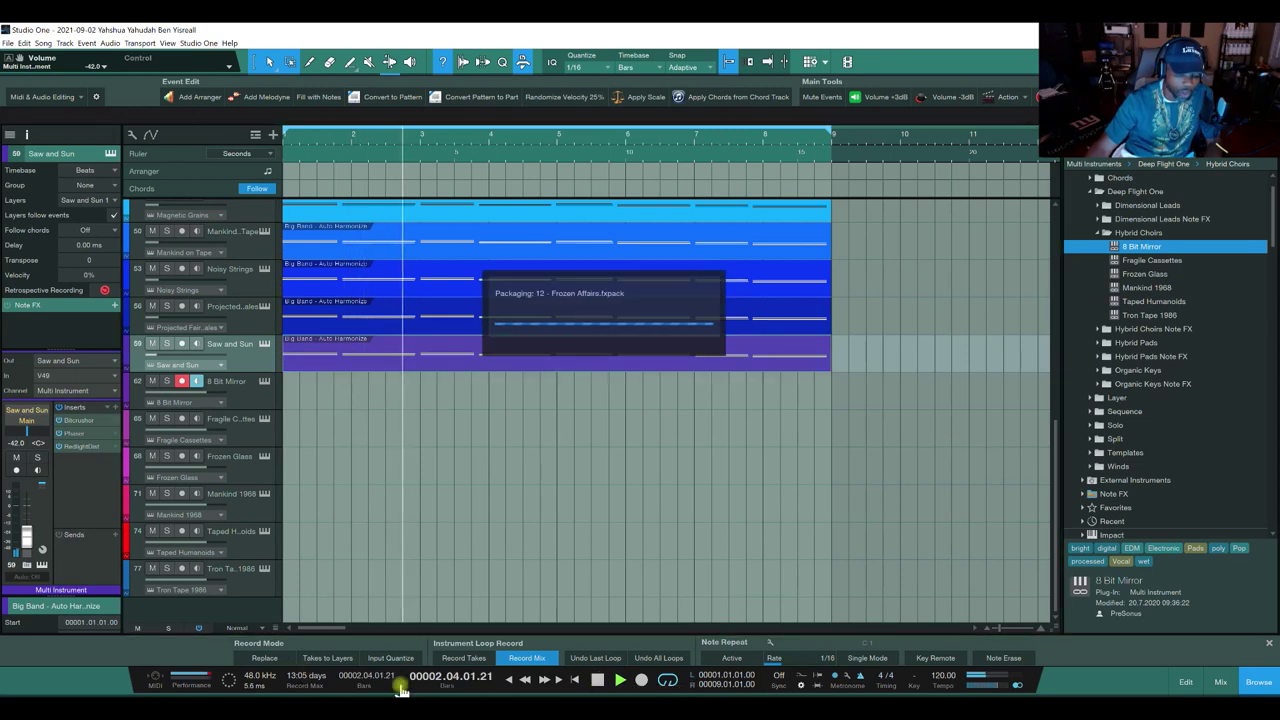
click(596, 683)
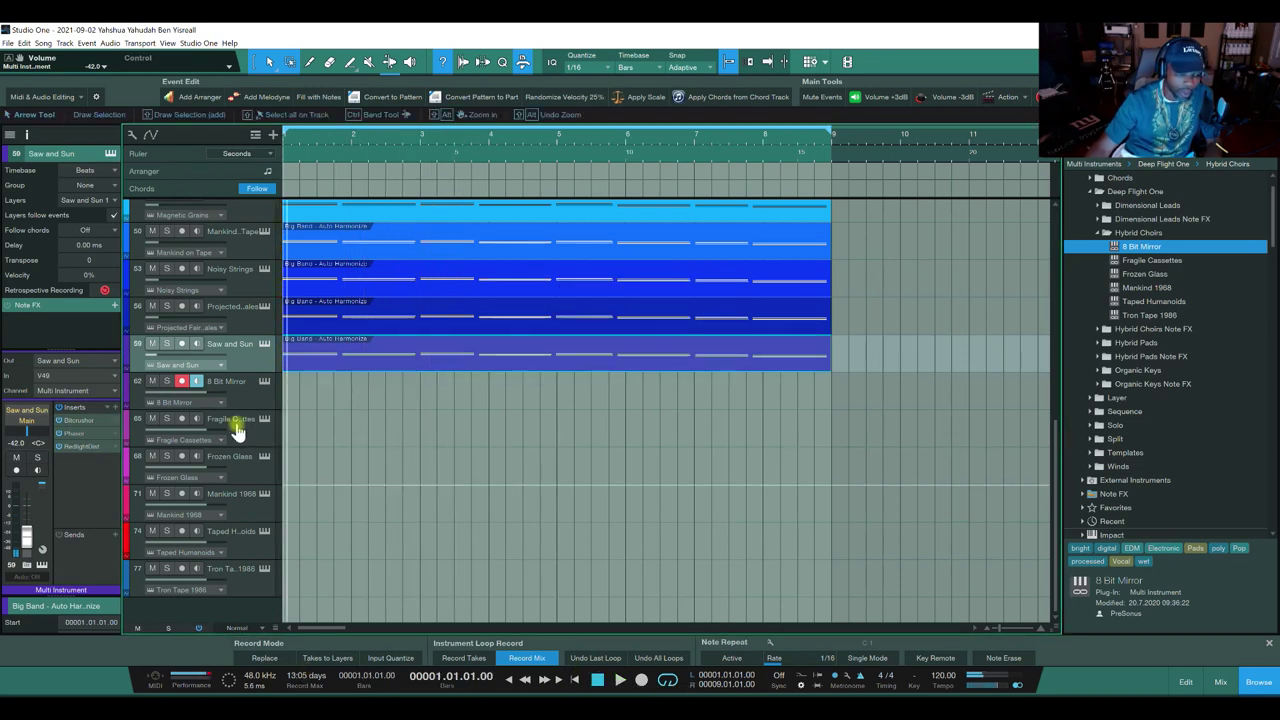
click(181, 381)
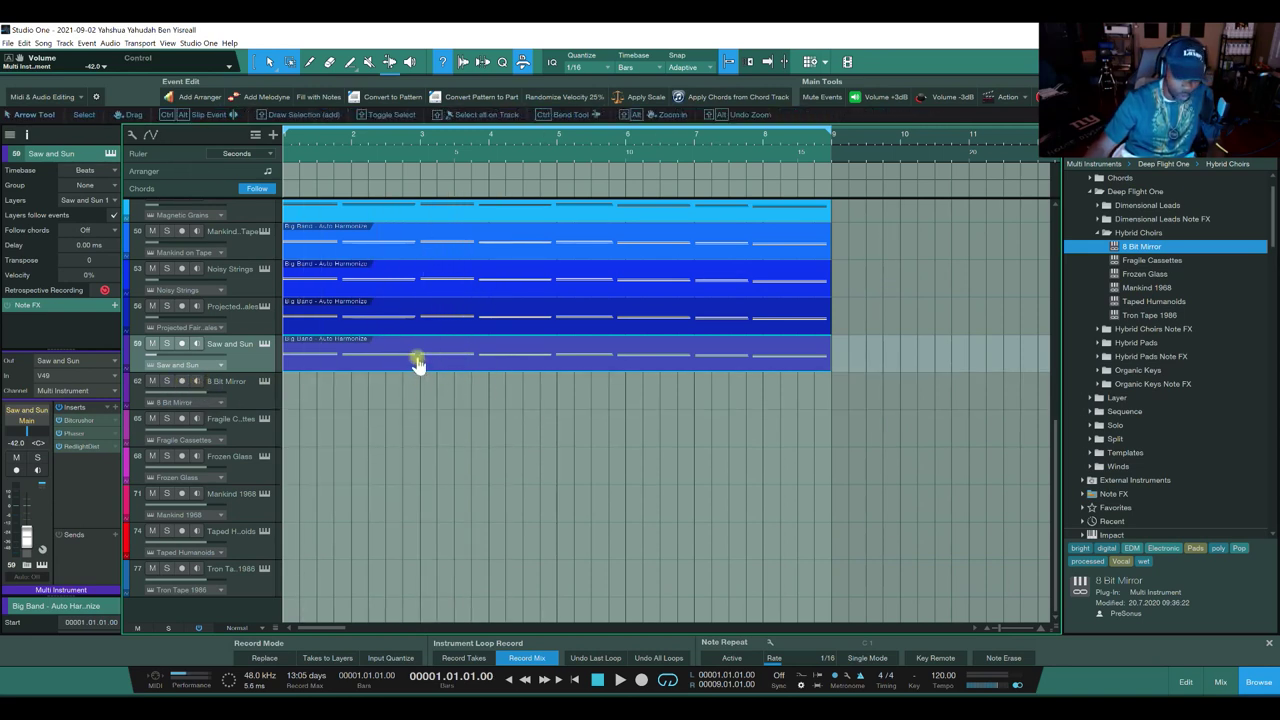
Step: Copy the Saw and Sun part onto the six Hybrid Choirs tracks and lower those tracks' volume together to -44.0 dB
drag(417, 363, 380, 580)
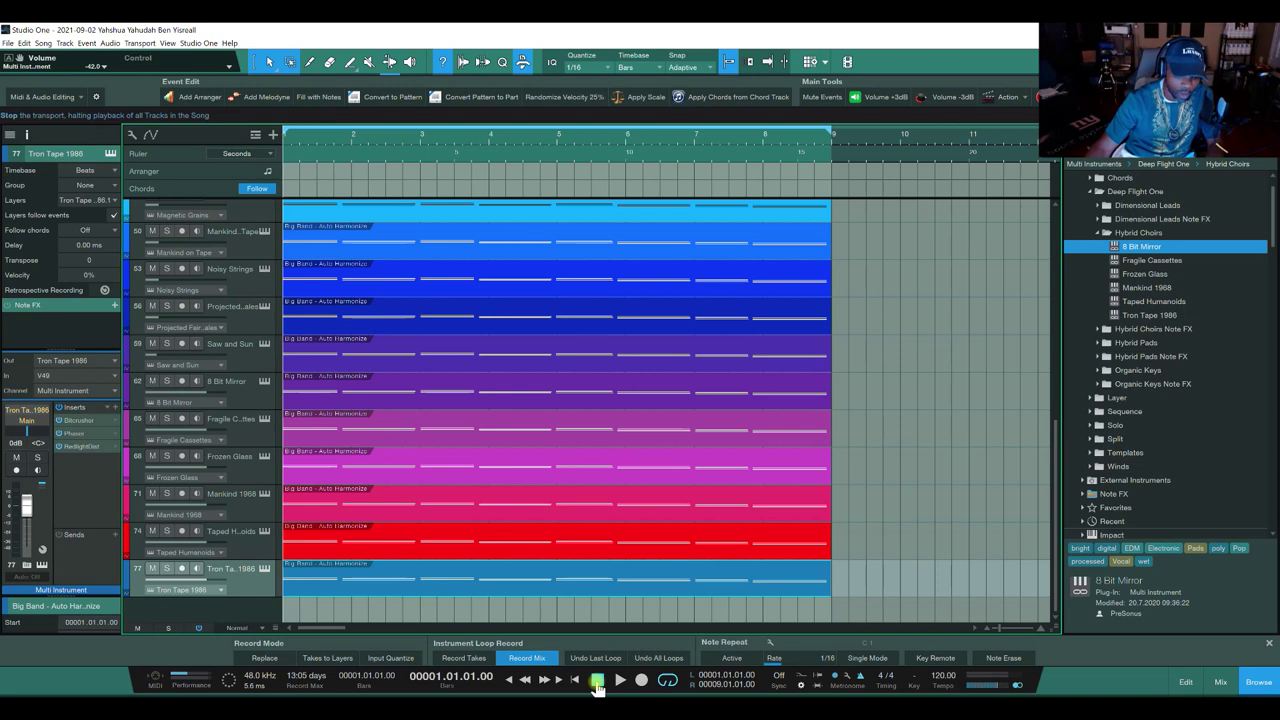
click(249, 398)
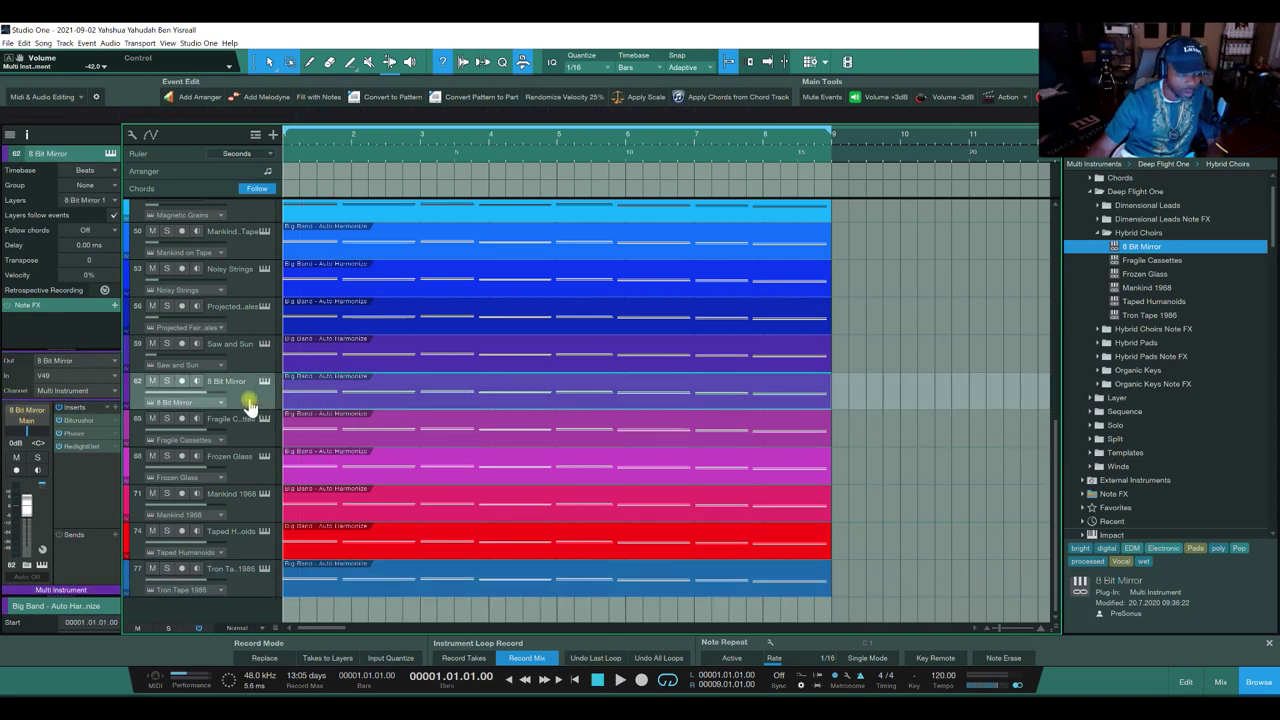
click(243, 366)
click(243, 390)
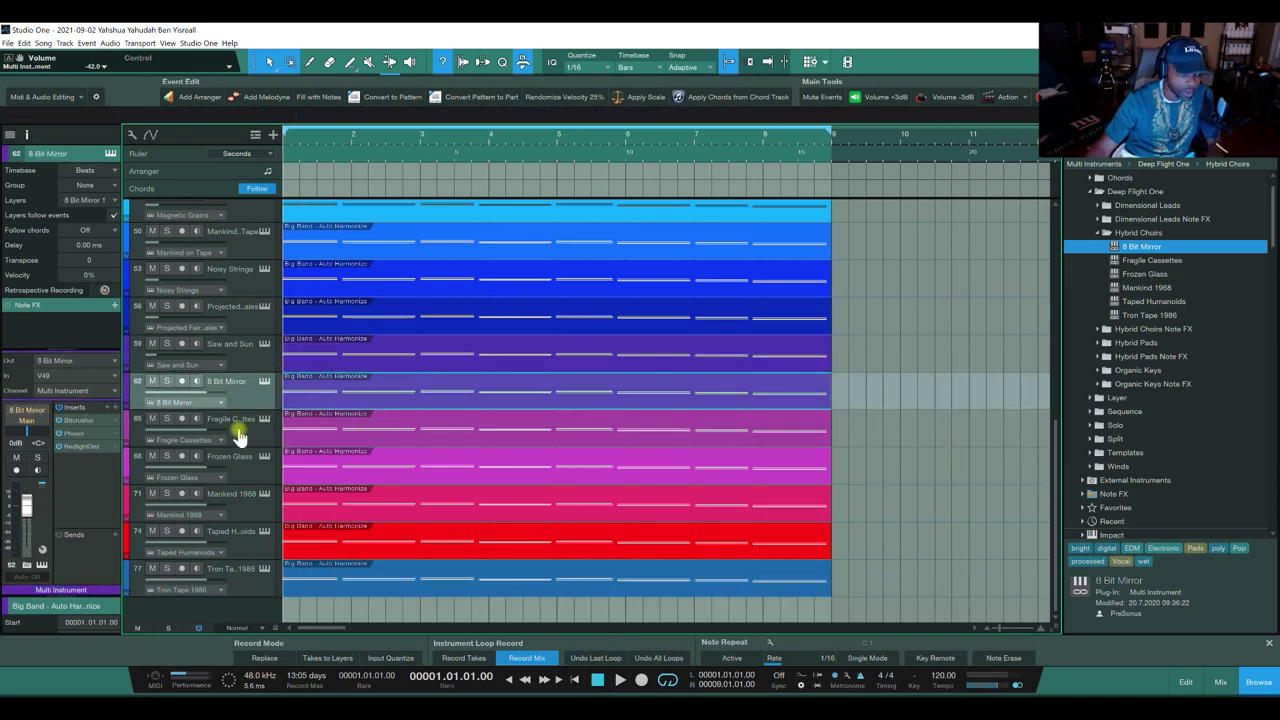
shift+click(241, 586)
drag(27, 508, 26, 545)
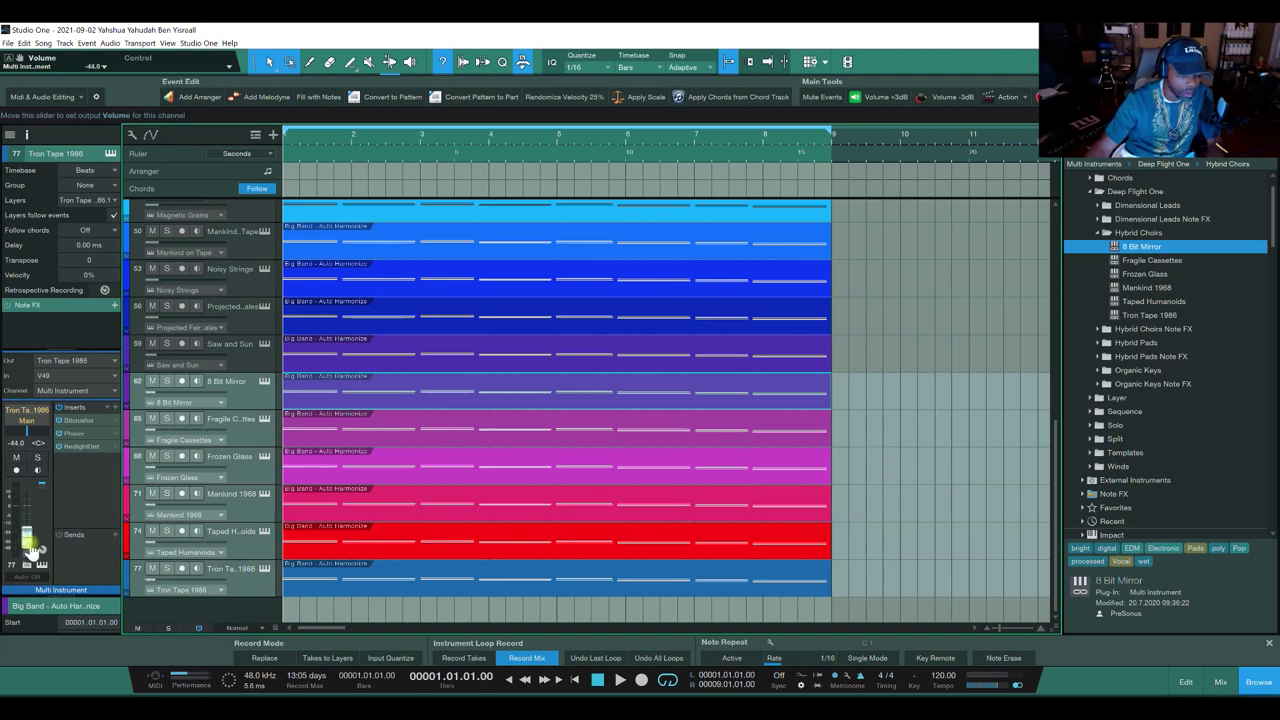
Step: Play the song with the six filled Hybrid Choirs tracks to check the performance load, and stop it
click(619, 680)
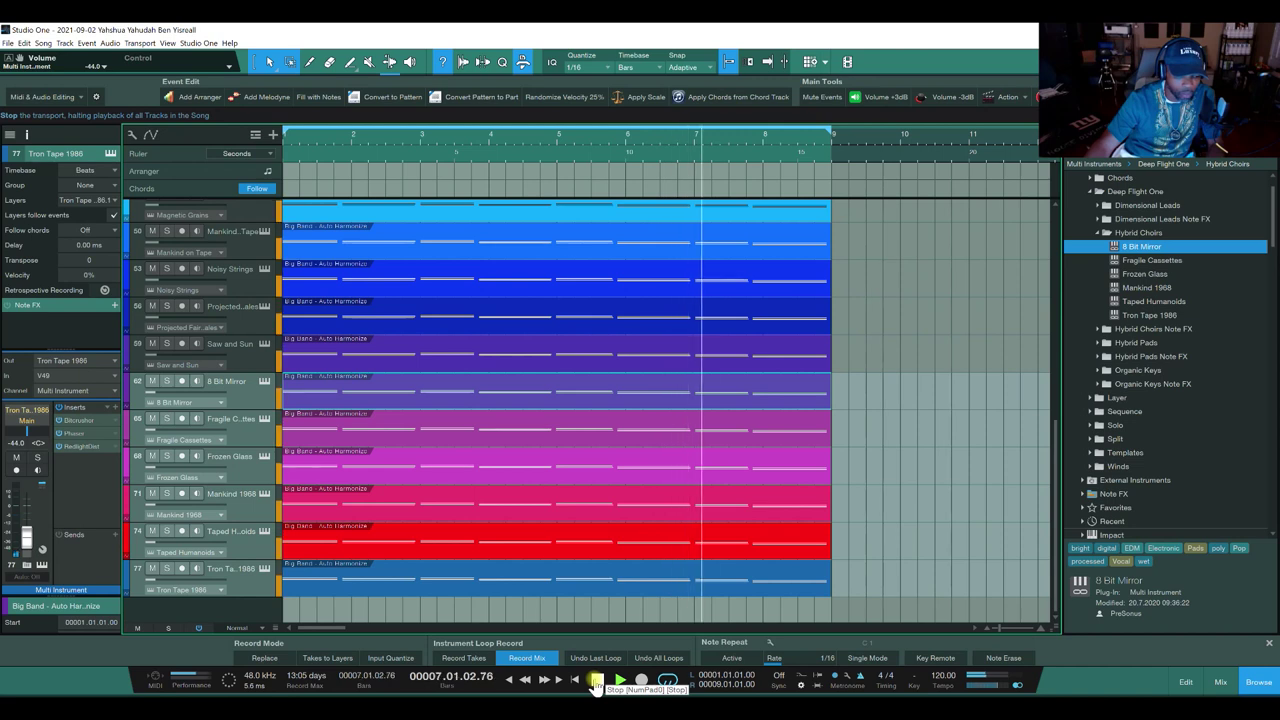
click(595, 681)
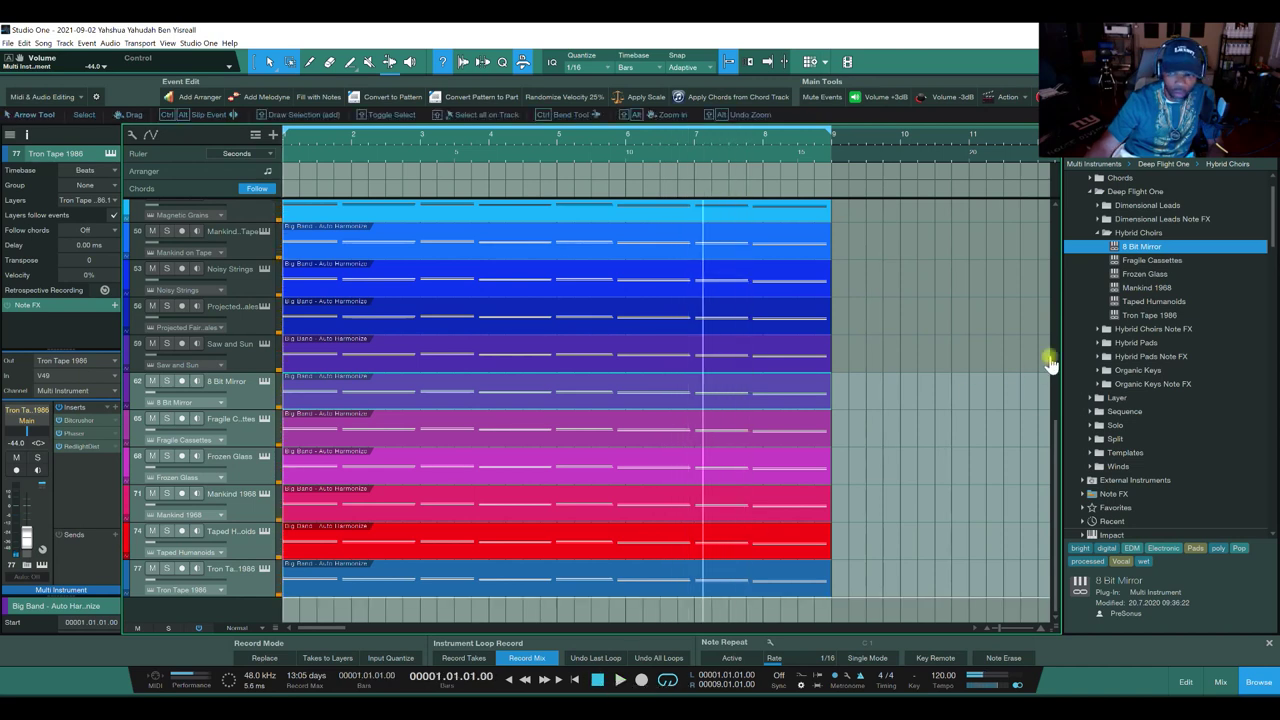
Step: Add all five Hybrid Choirs Note FX instruments, 8 Bit Mirror CHO through Tron Tape 1986 CHO, as new tracks and close their window
click(1098, 232)
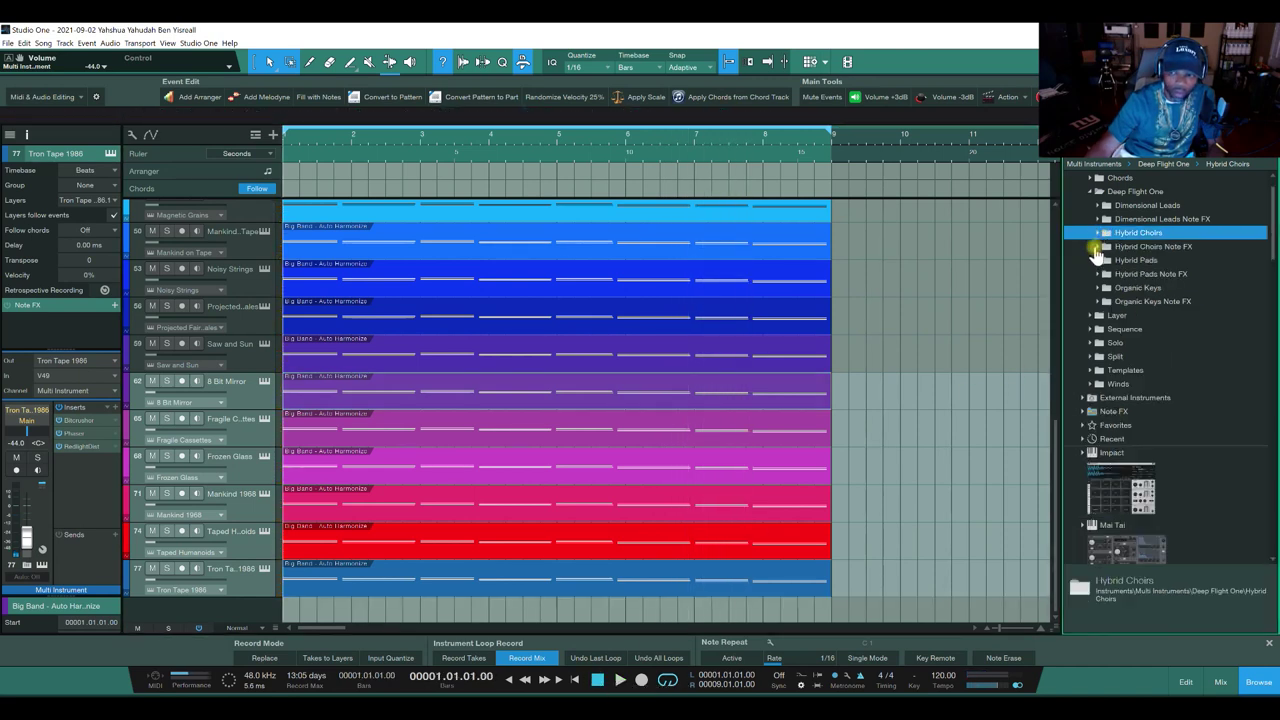
click(1096, 254)
click(1130, 261)
drag(1137, 280, 301, 607)
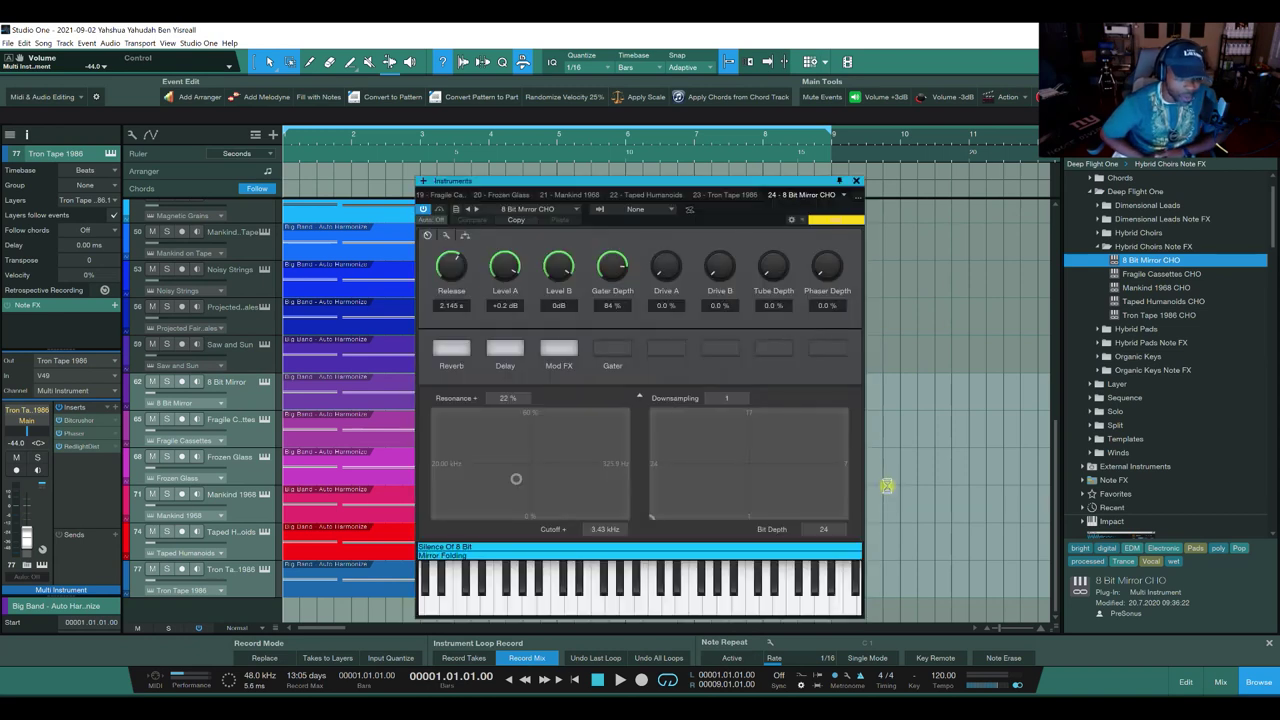
drag(886, 486, 888, 490)
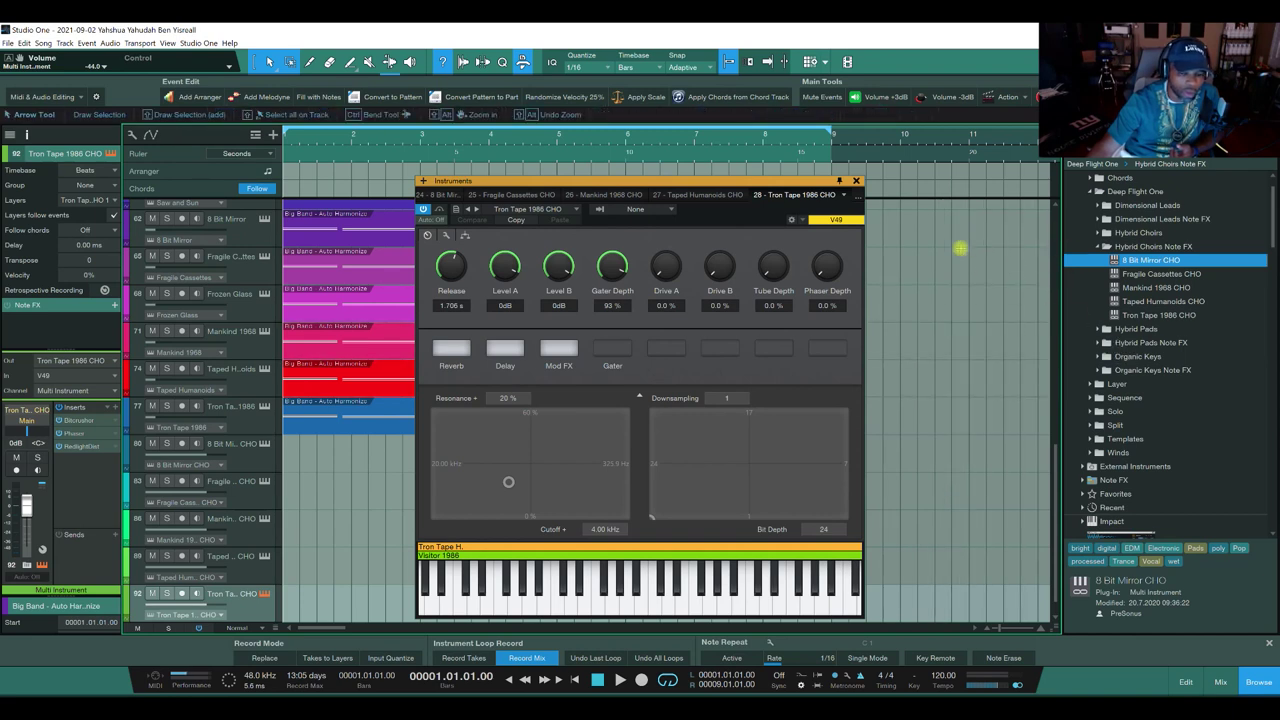
click(856, 181)
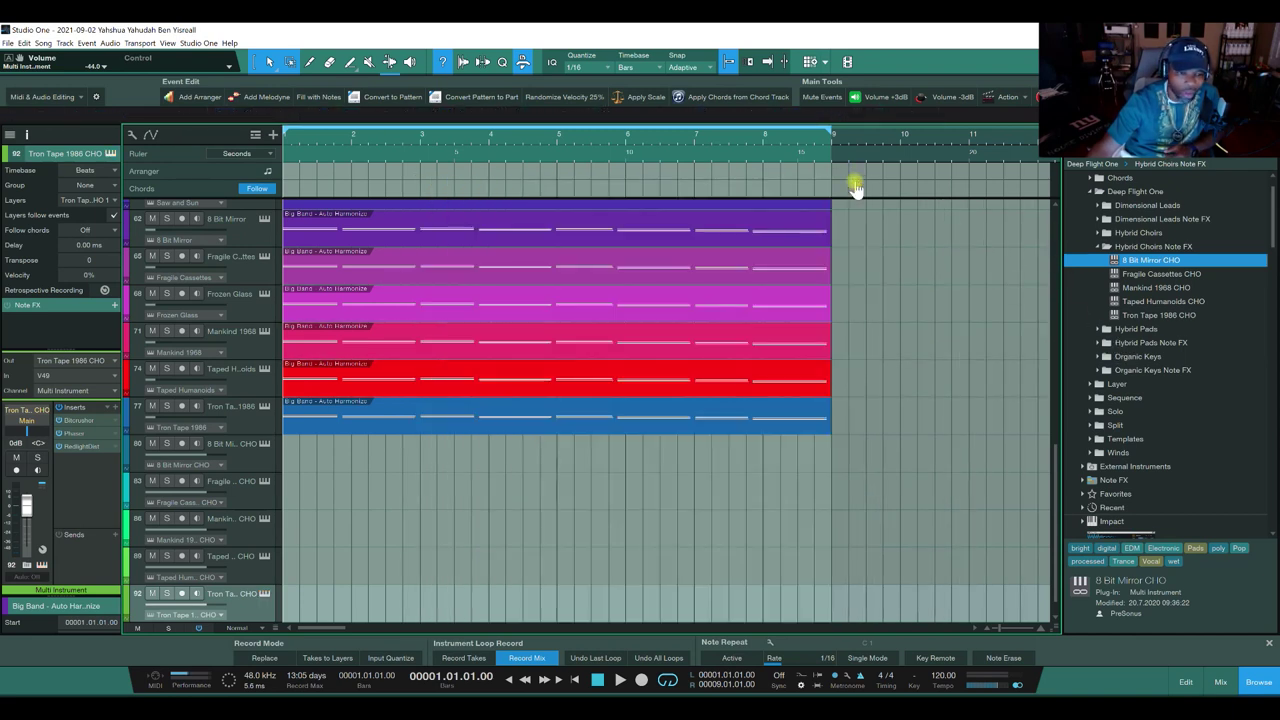
Step: Lower the five CHO tracks' volume together to -34.8 dB and copy the Tron Tape 1986 part onto each of them
click(254, 463)
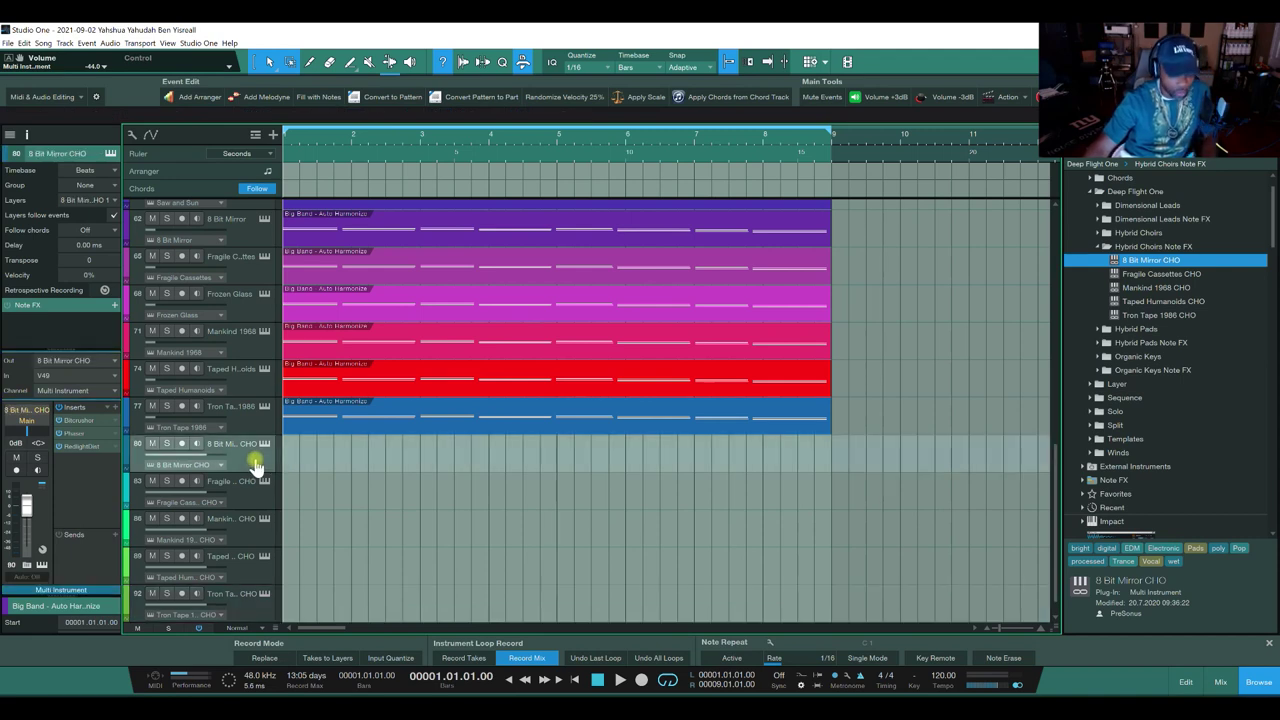
click(243, 605)
drag(27, 503, 34, 548)
mouse_move(386, 400)
mouse_down()
mouse_move(371, 571)
mouse_move(386, 586)
mouse_up()
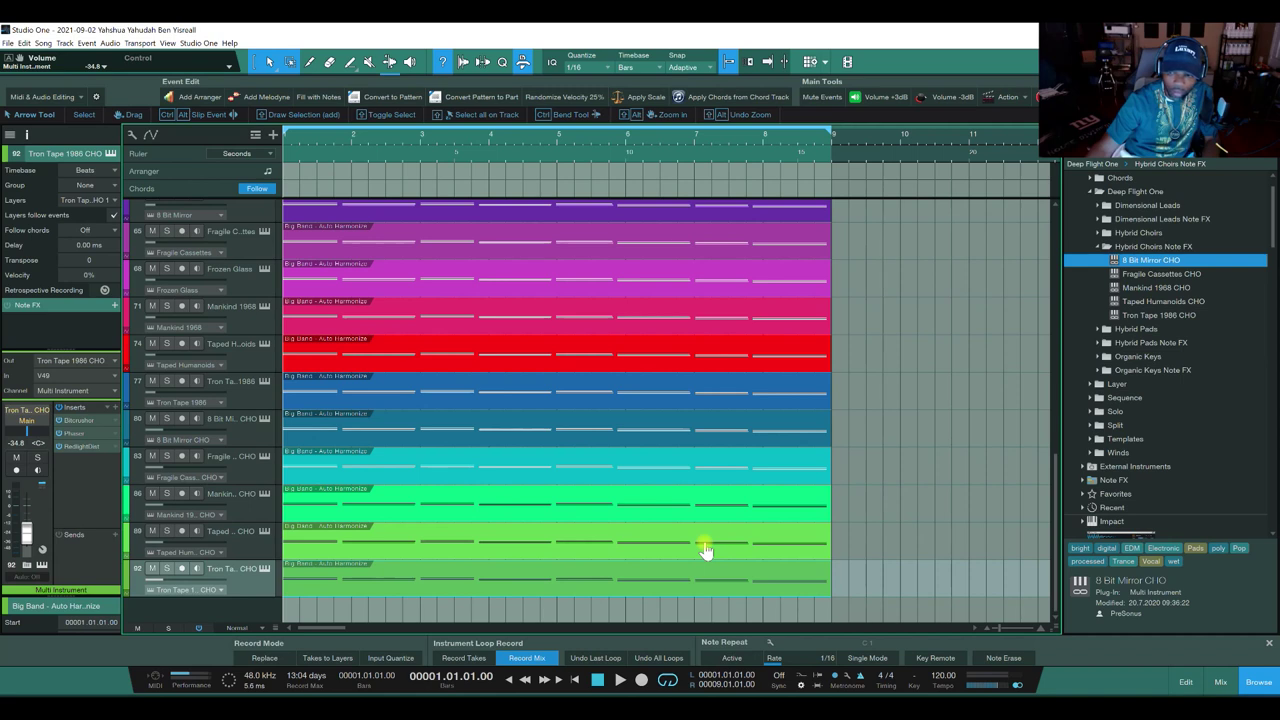
Step: Play the song with the five filled CHO tracks, check the CPU load in the Performance Monitor, close the monitor and stop playback
click(598, 680)
key(space)
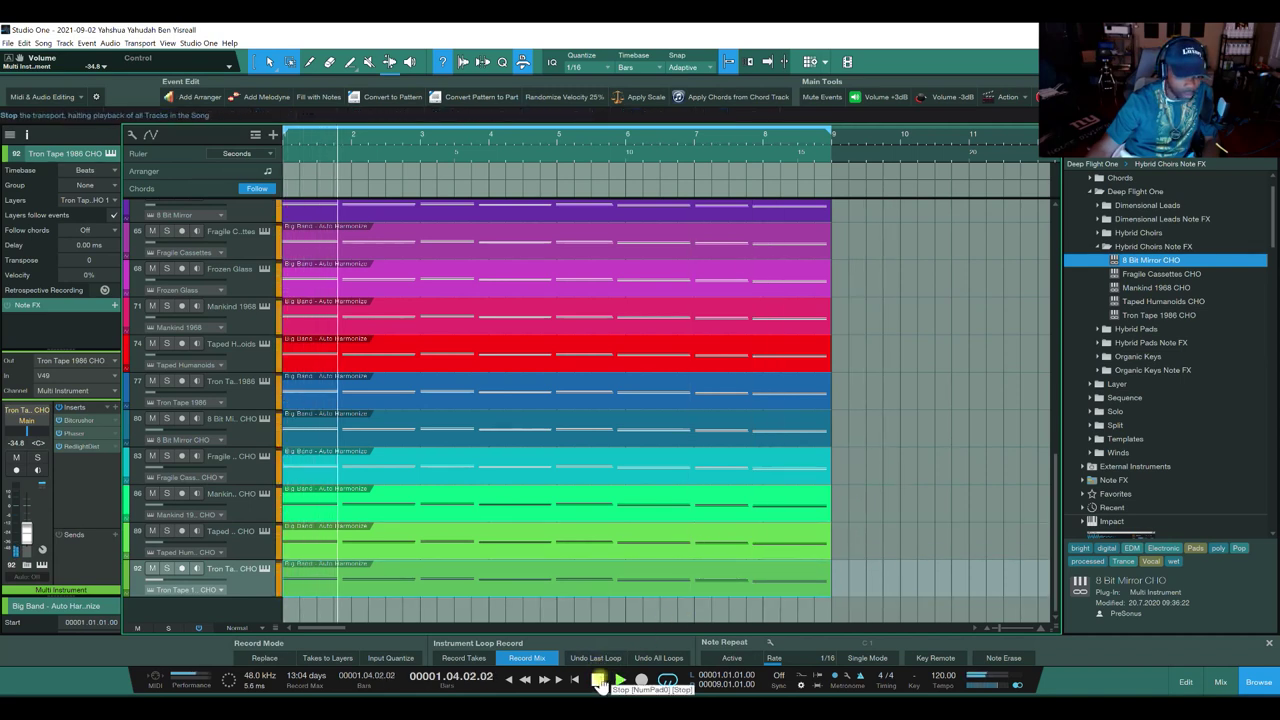
click(195, 682)
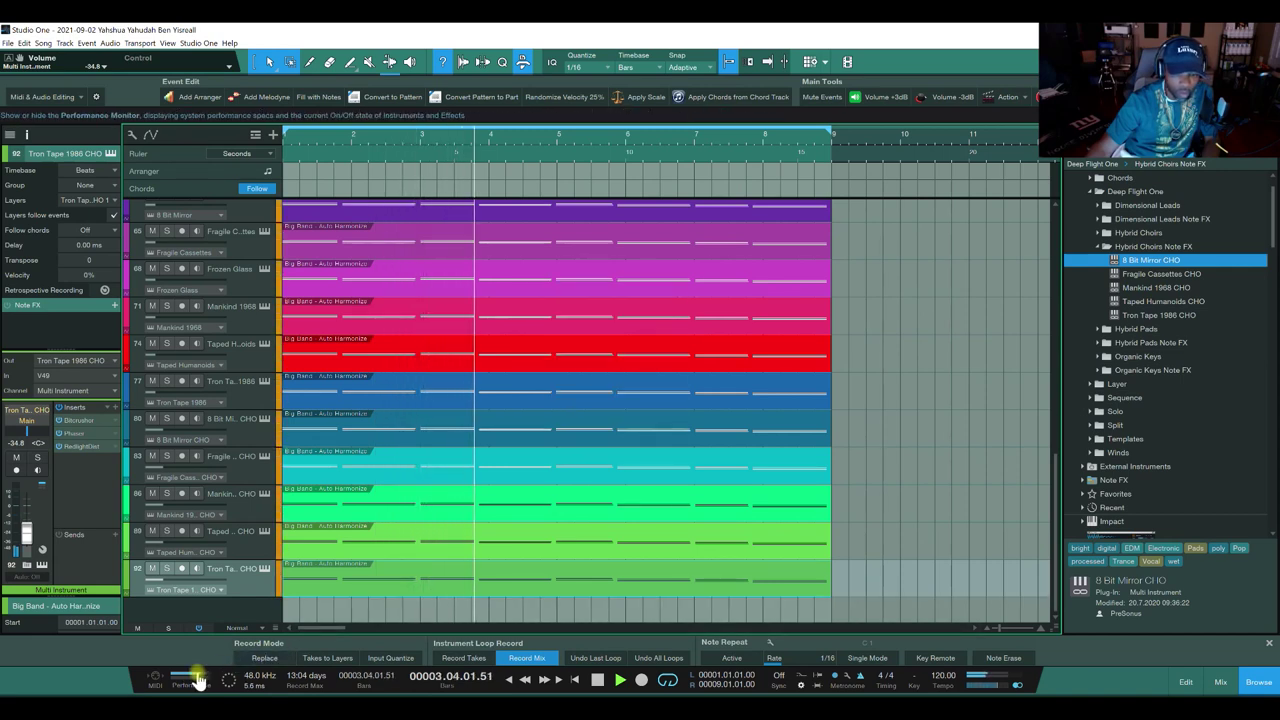
click(198, 680)
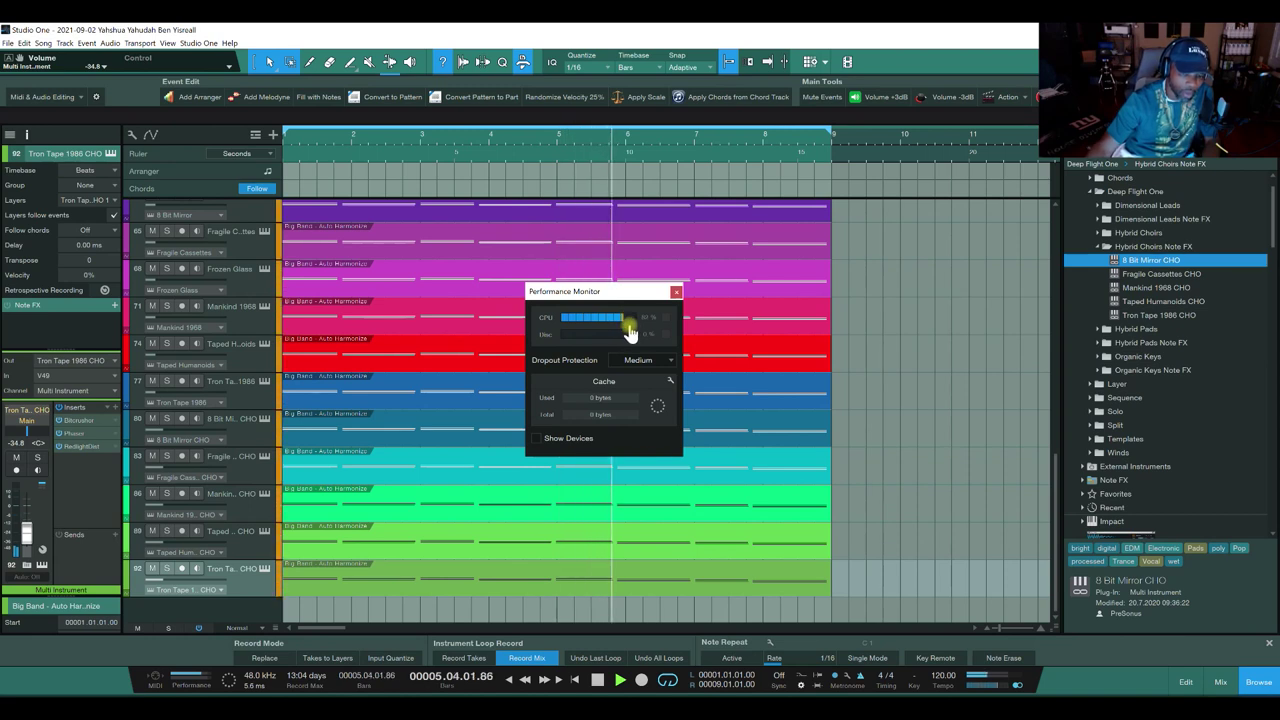
click(675, 295)
click(595, 683)
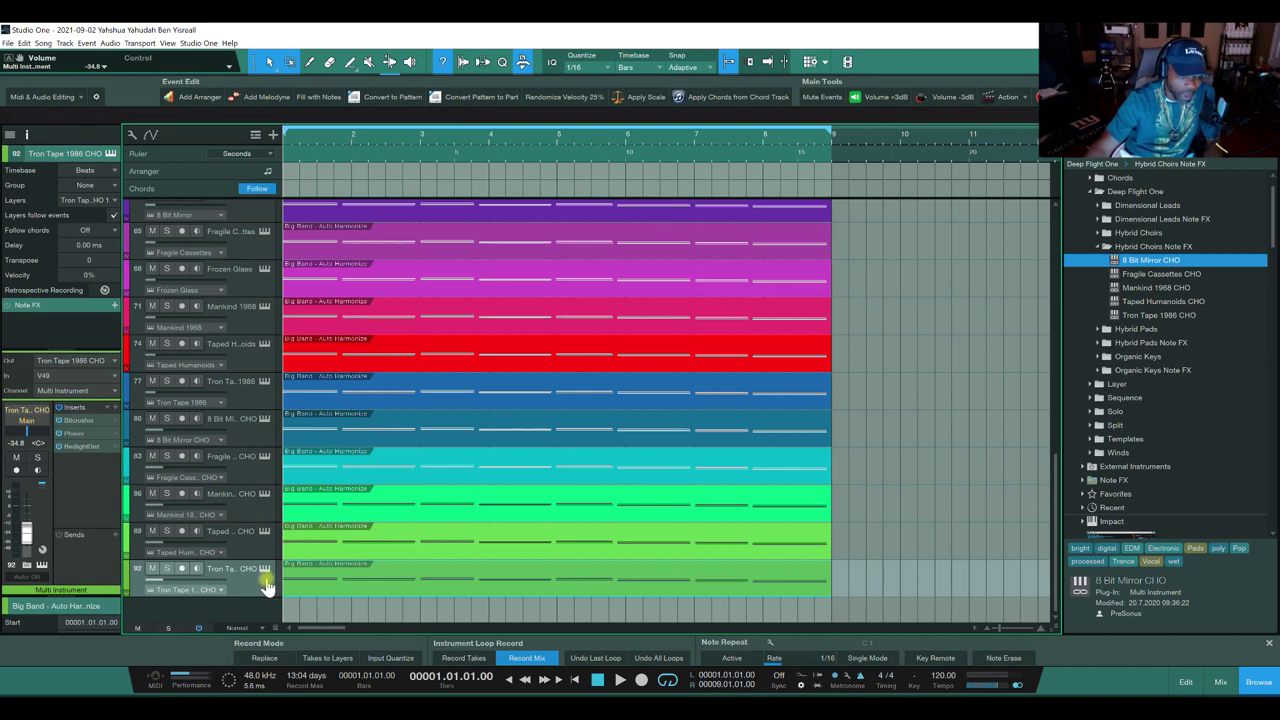
Step: Add the French Horn Bright preset from Presence's Brass French Horn folder as a new track below Tron Tape 1986 CHO
click(1097, 248)
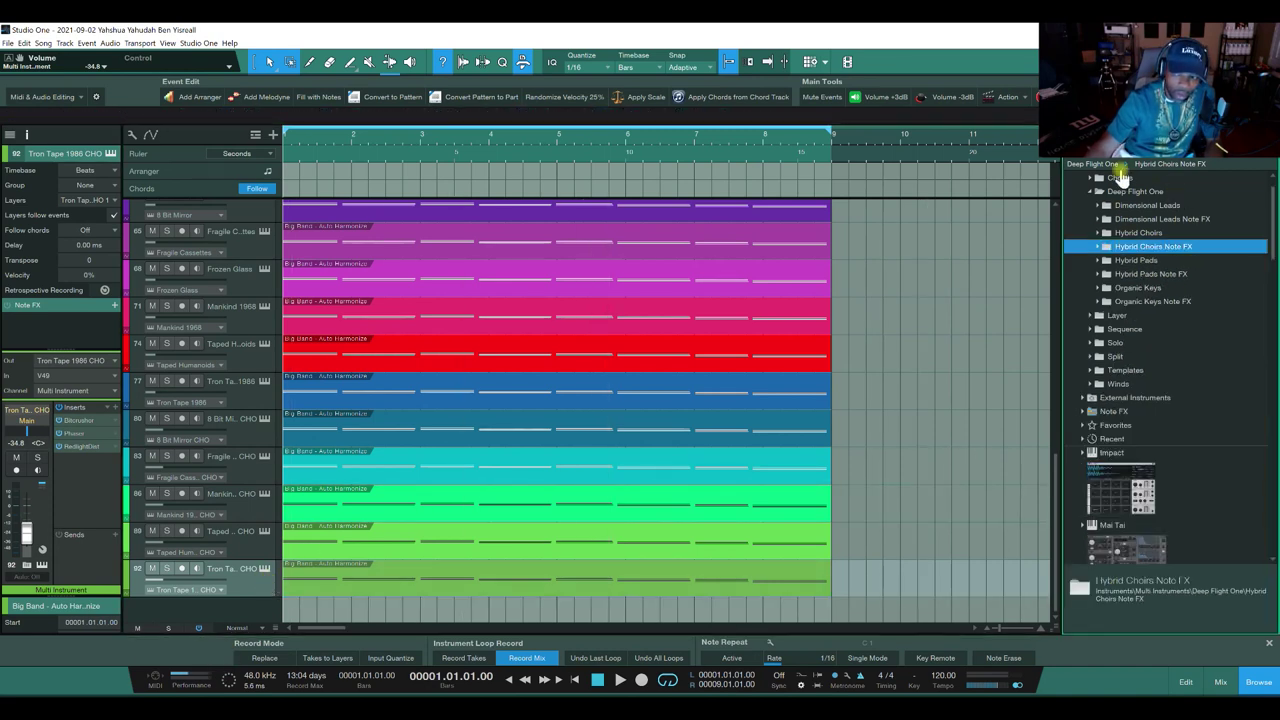
scroll(1122, 355, down, 10)
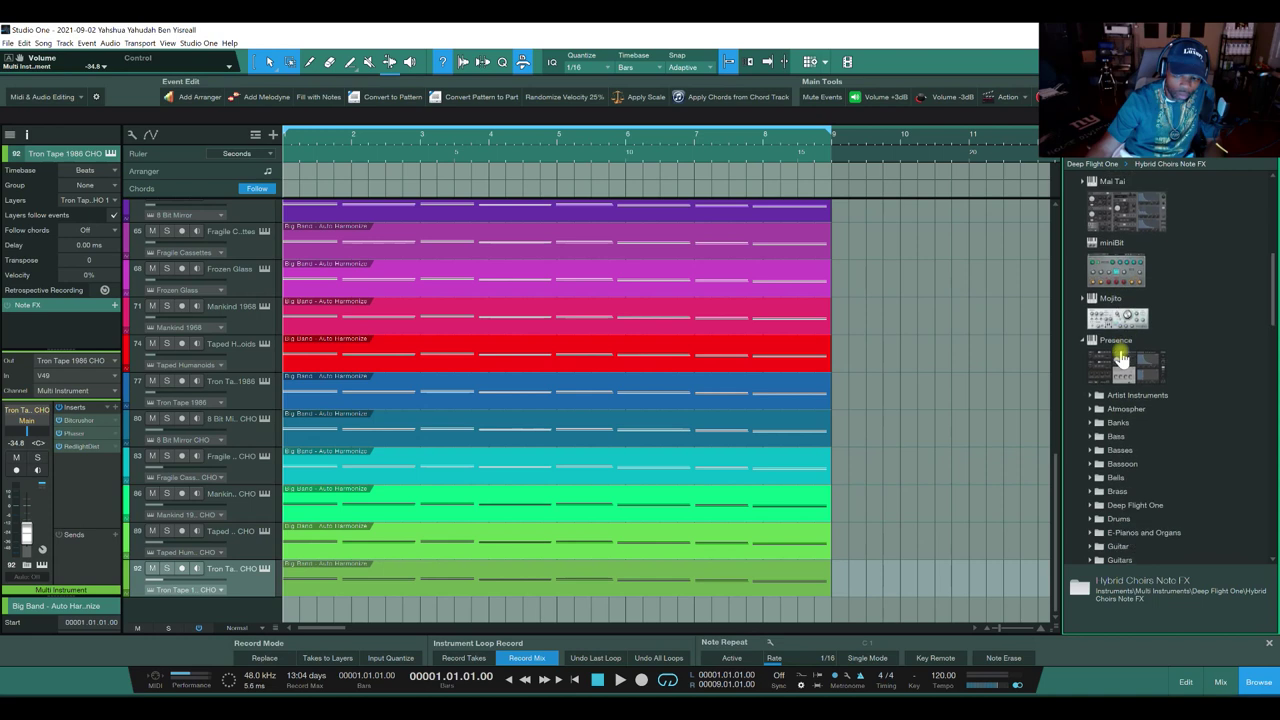
scroll(1140, 420, down, 3)
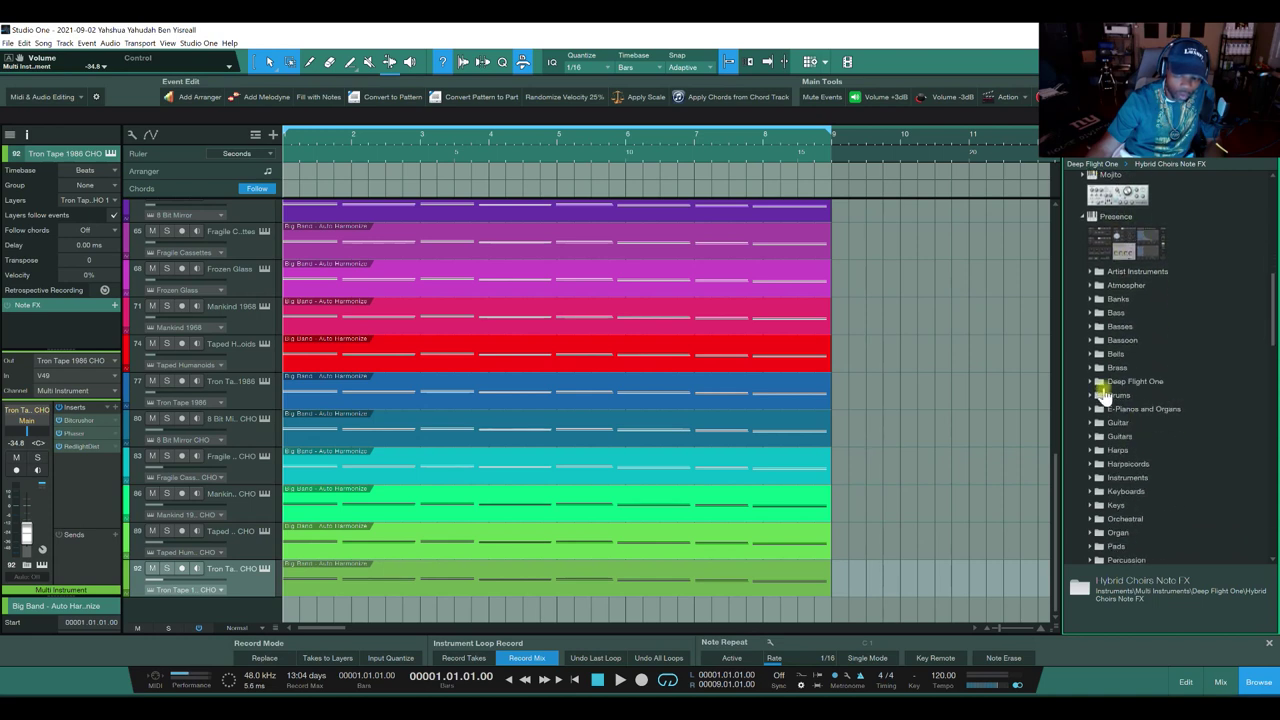
click(1090, 370)
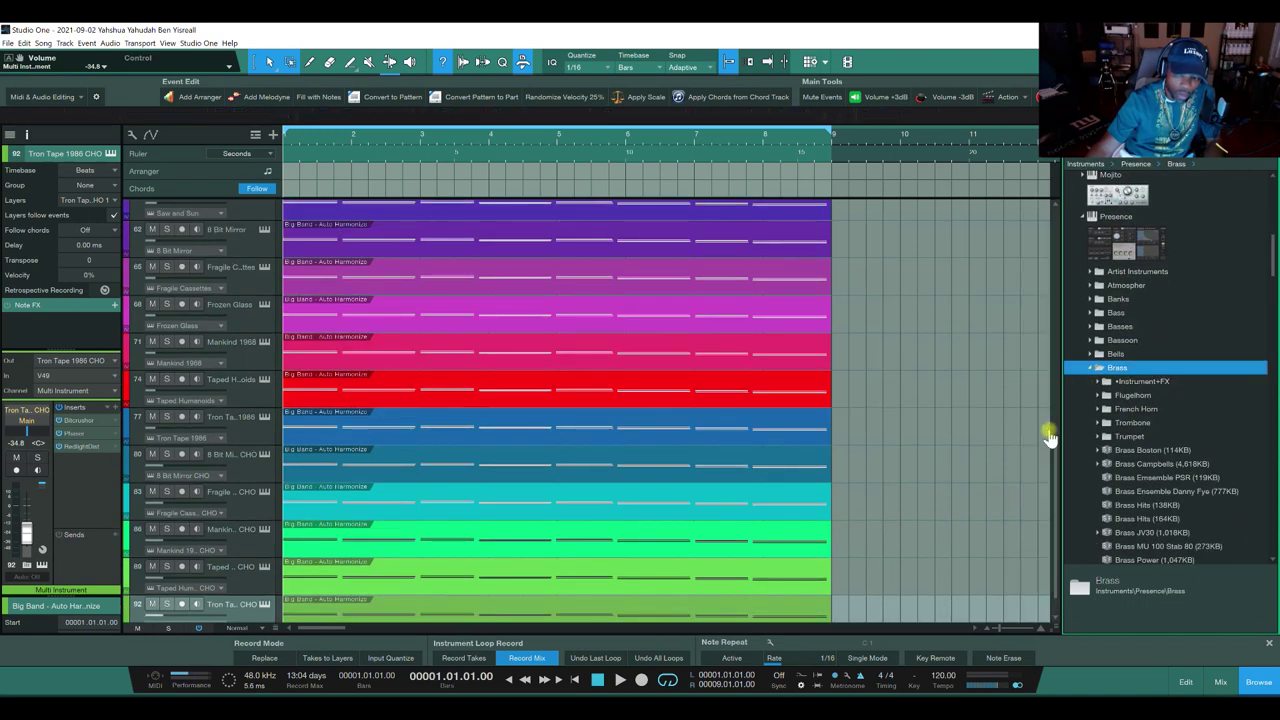
click(1100, 409)
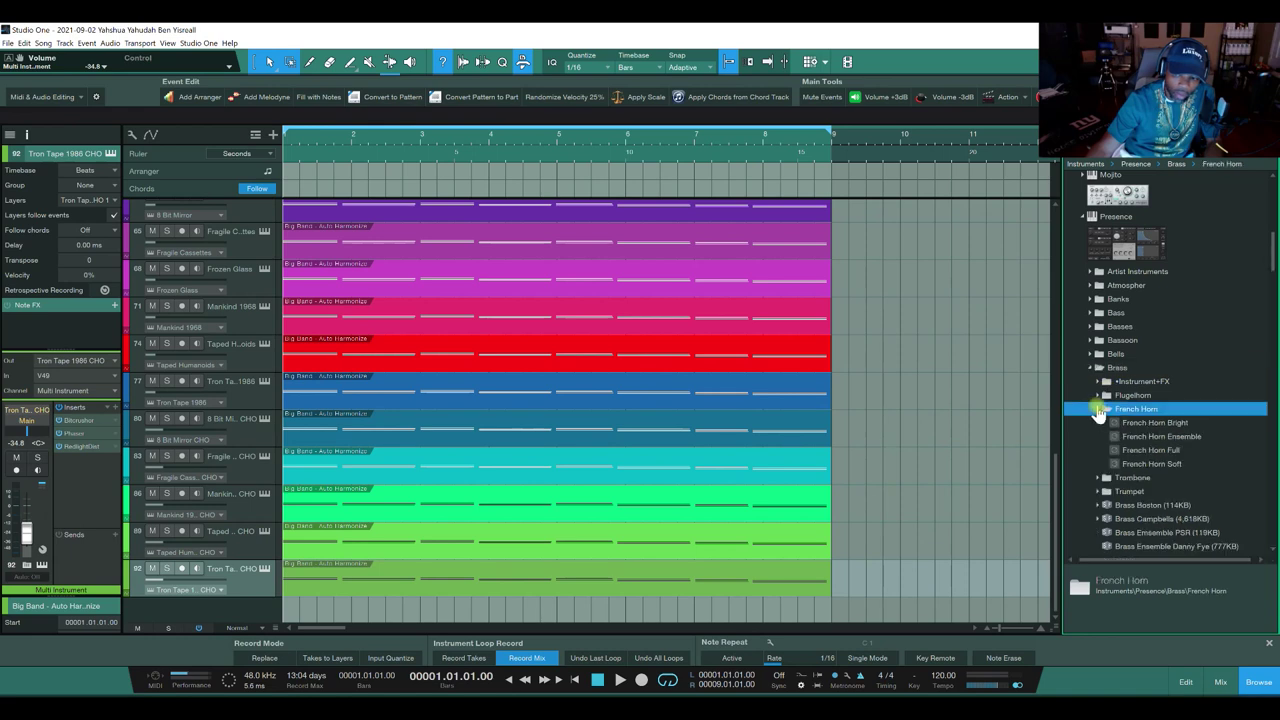
drag(1148, 427, 251, 607)
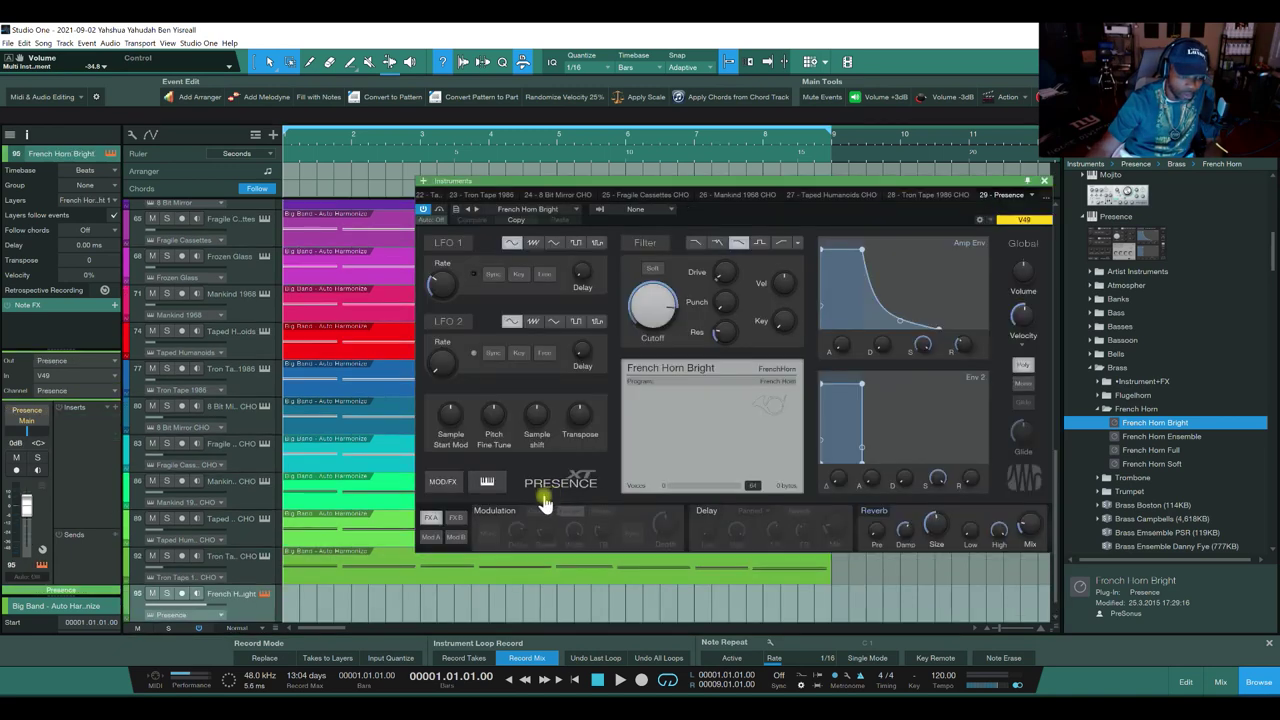
Step: Arm the French Horn Bright track to test its live response, disarm it and look over the whole stack of tracks
click(182, 594)
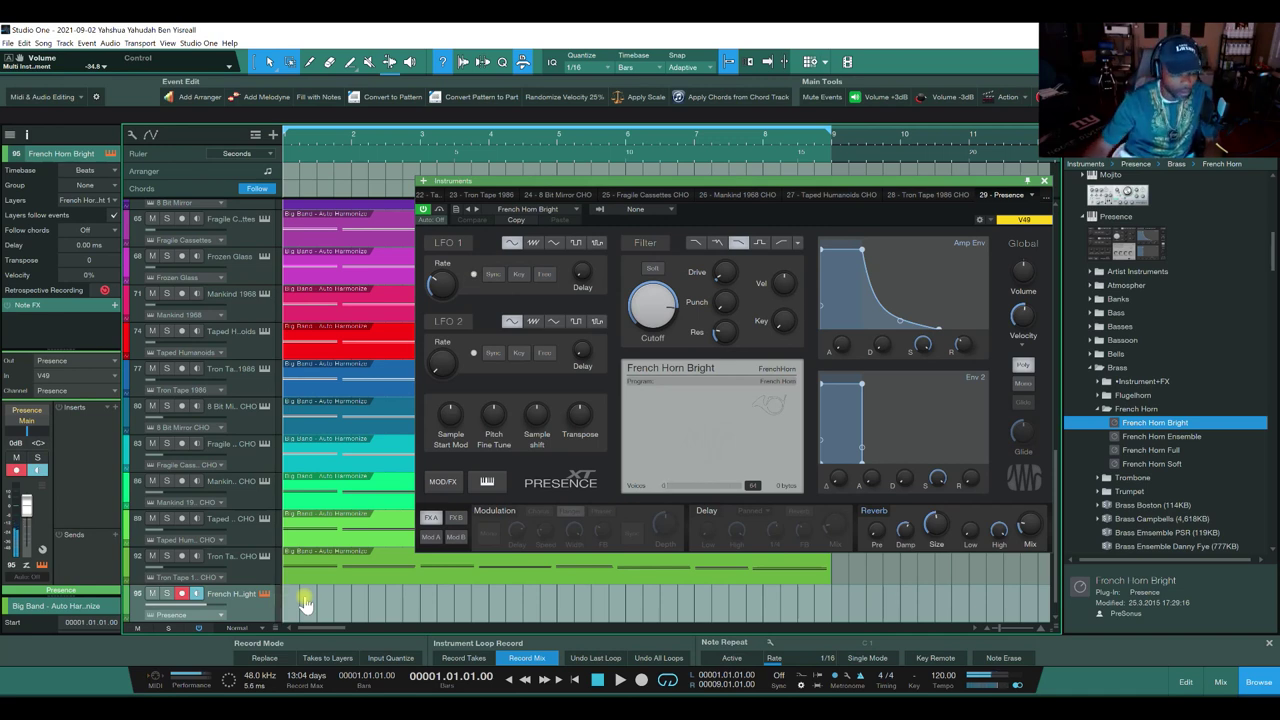
click(194, 594)
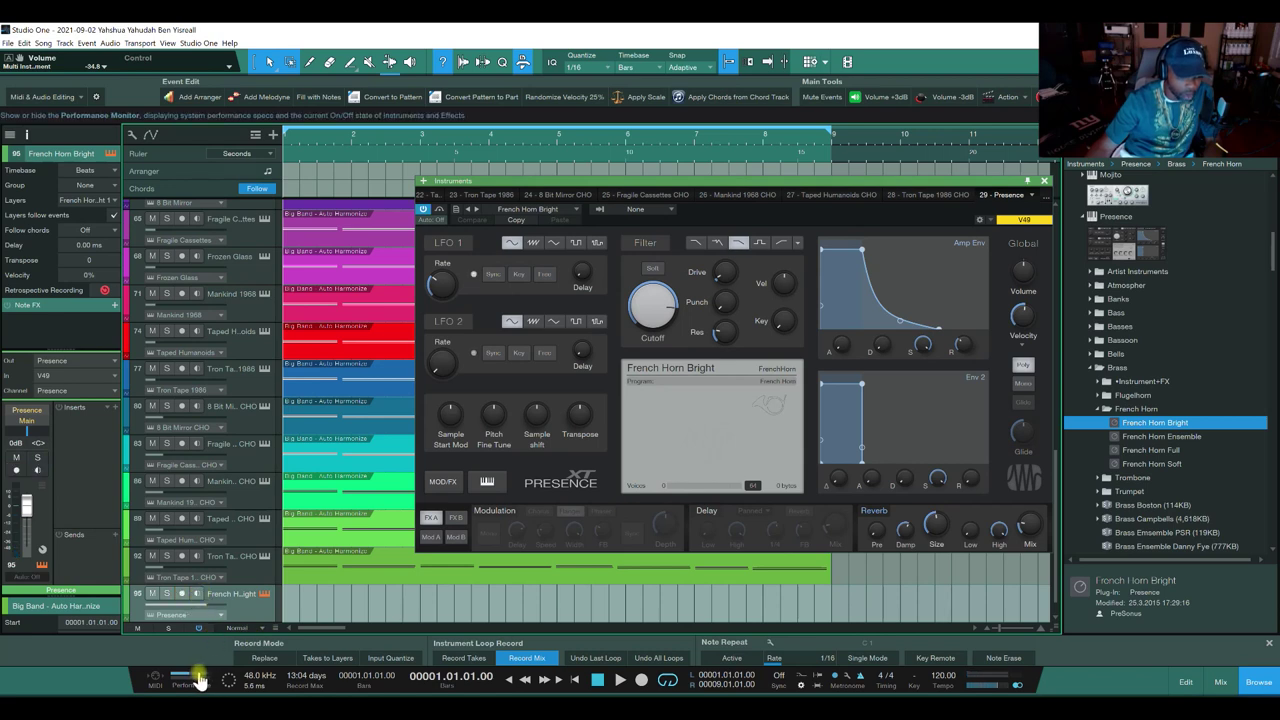
scroll(245, 612, down, 1)
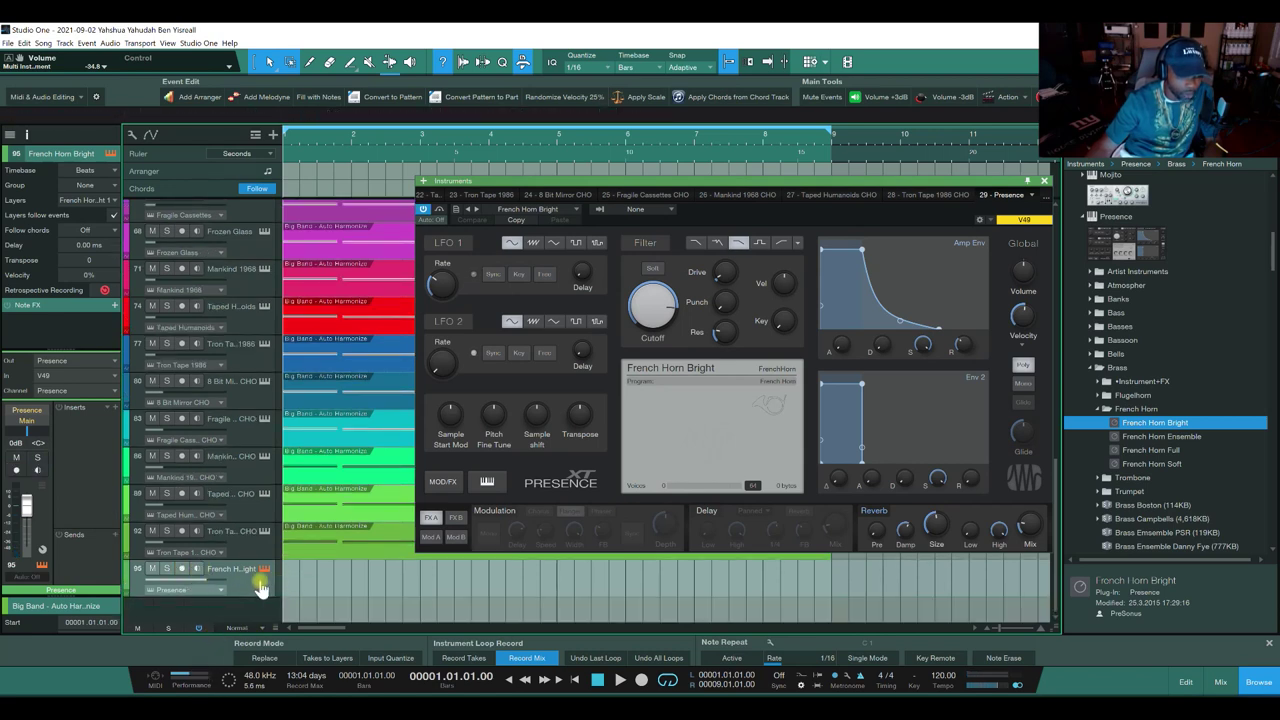
scroll(250, 588, up, 10)
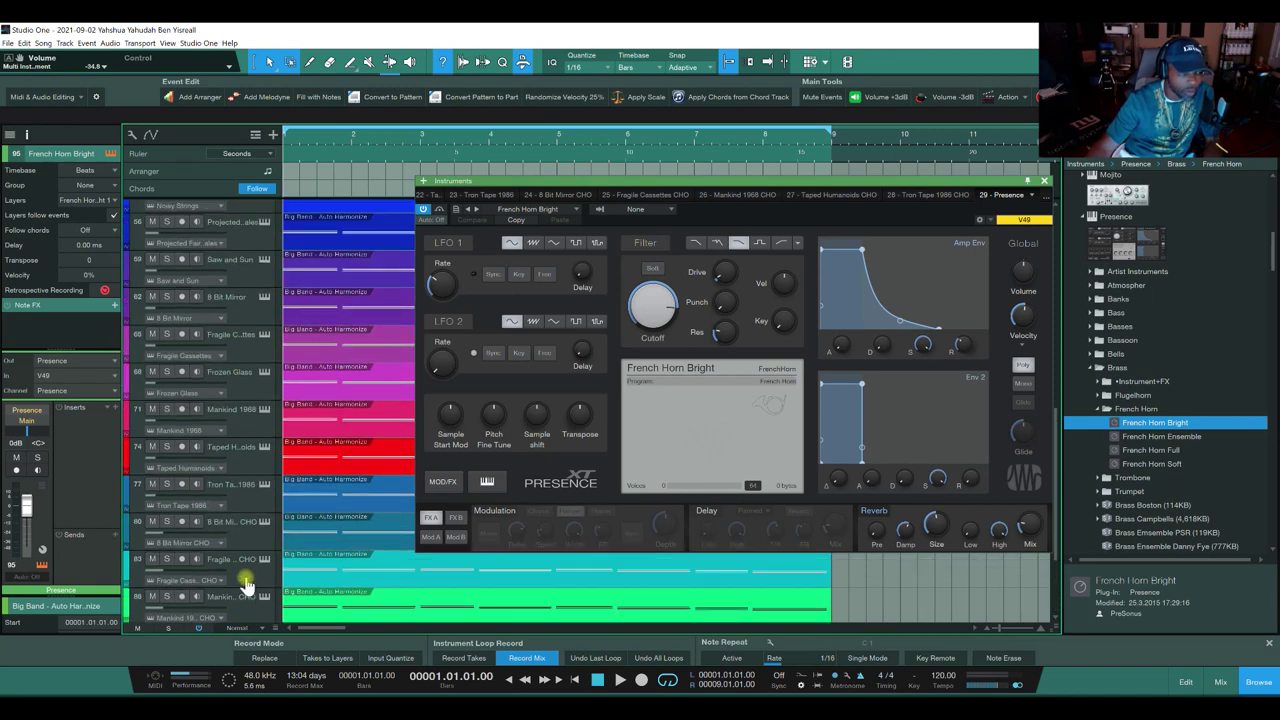
scroll(244, 577, up, 10)
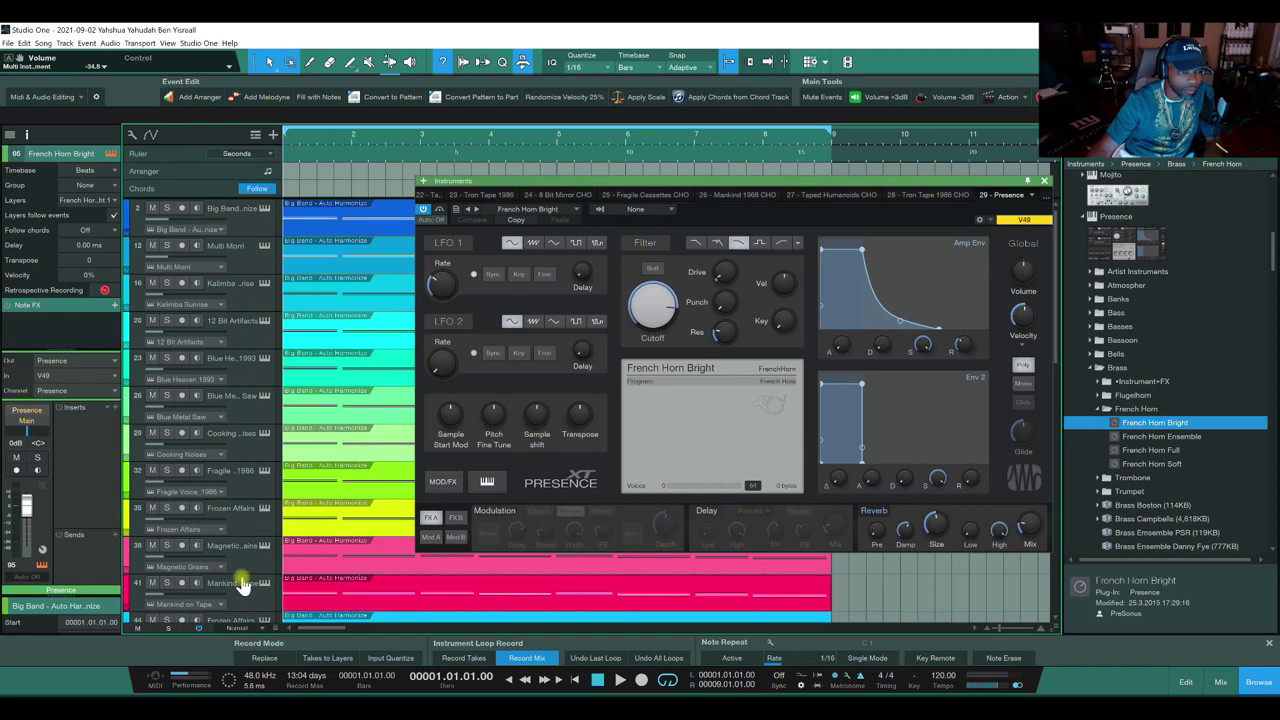
scroll(240, 585, down, 10)
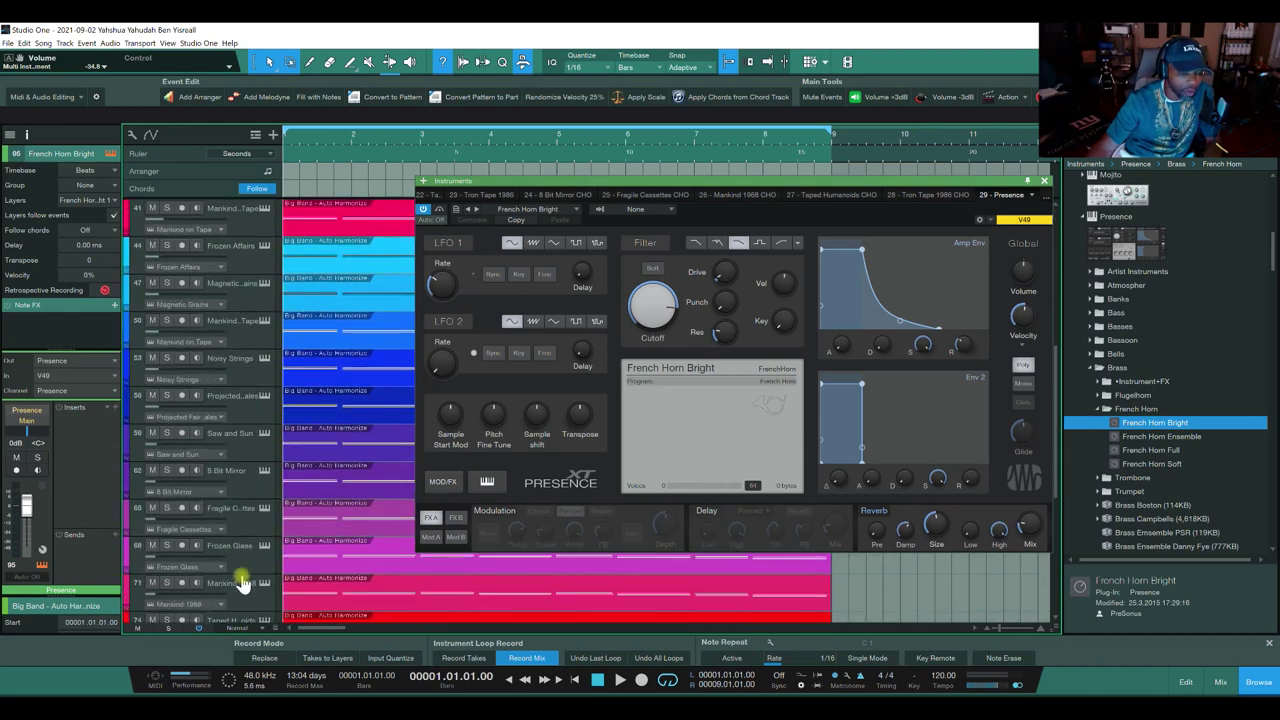
scroll(240, 585, down, 10)
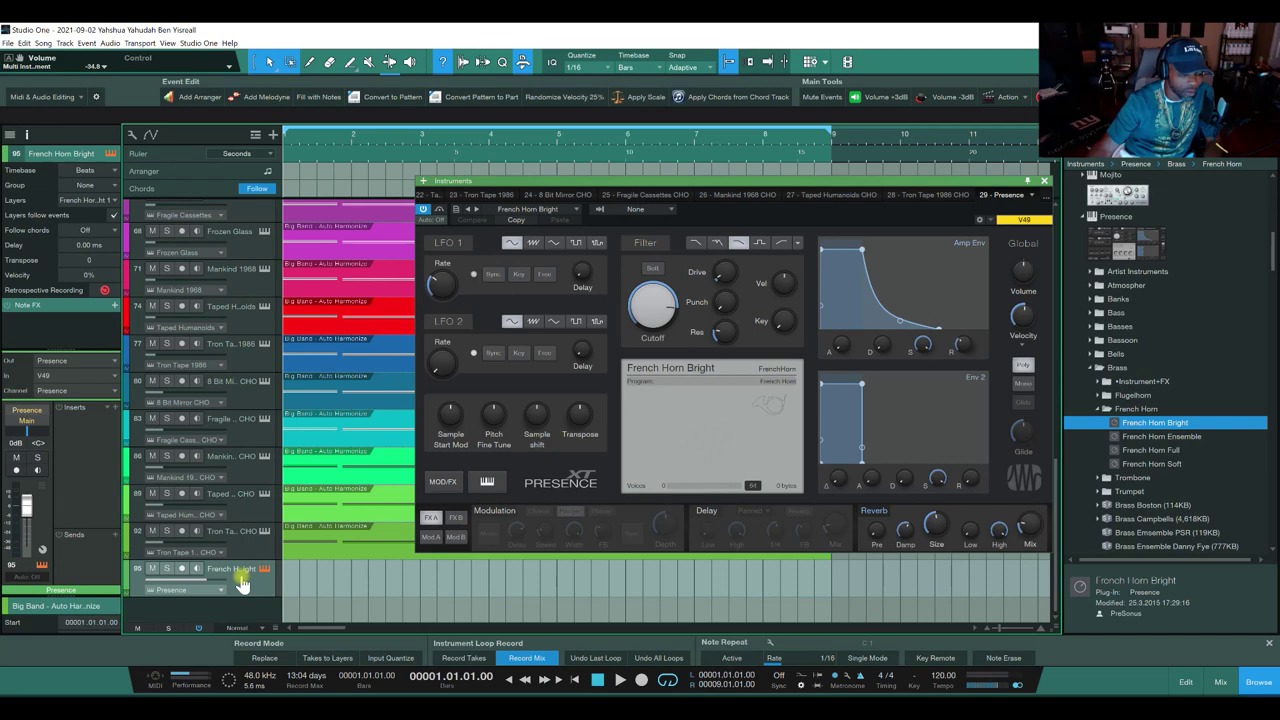
Step: Copy the Tron Tape 1986 CHO track's part onto the French Horn Bright track and close the instrument window
click(331, 555)
click(334, 565)
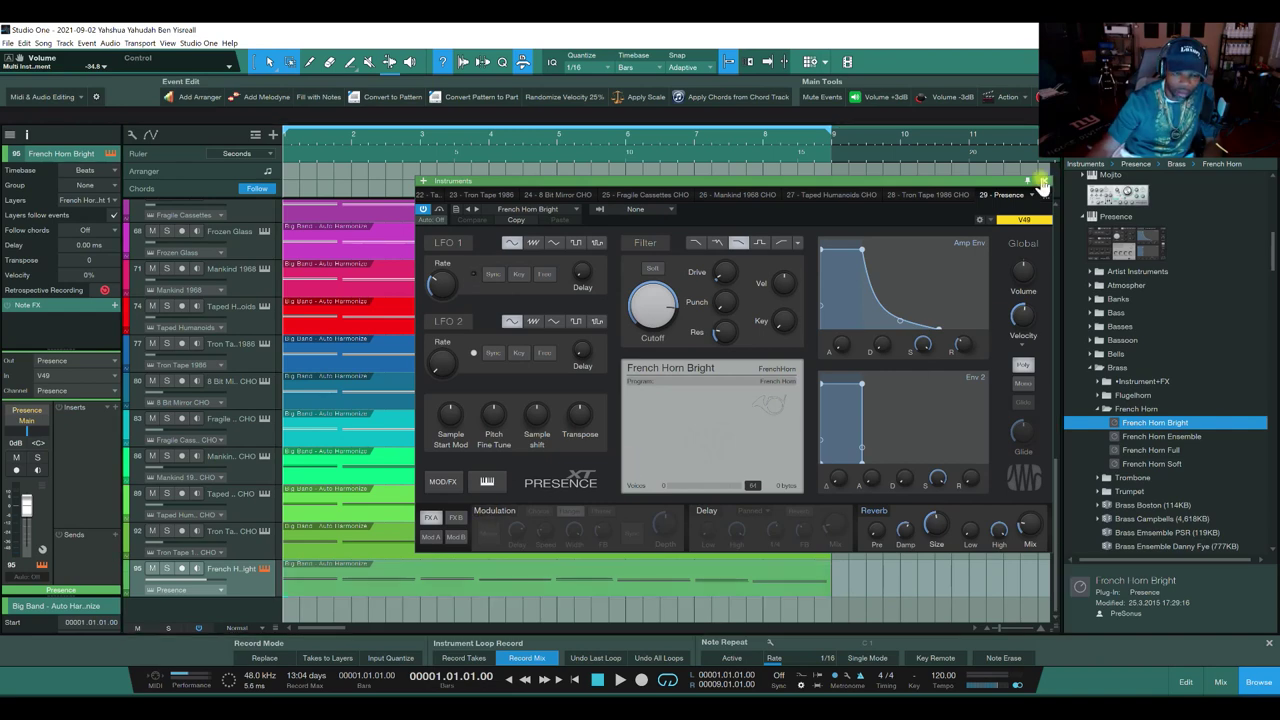
click(1042, 183)
Step: Show the internal instrument routing of the Big Band - Auto Harmonize track and examine its Choir instrument's editor
scroll(449, 420, up, 15)
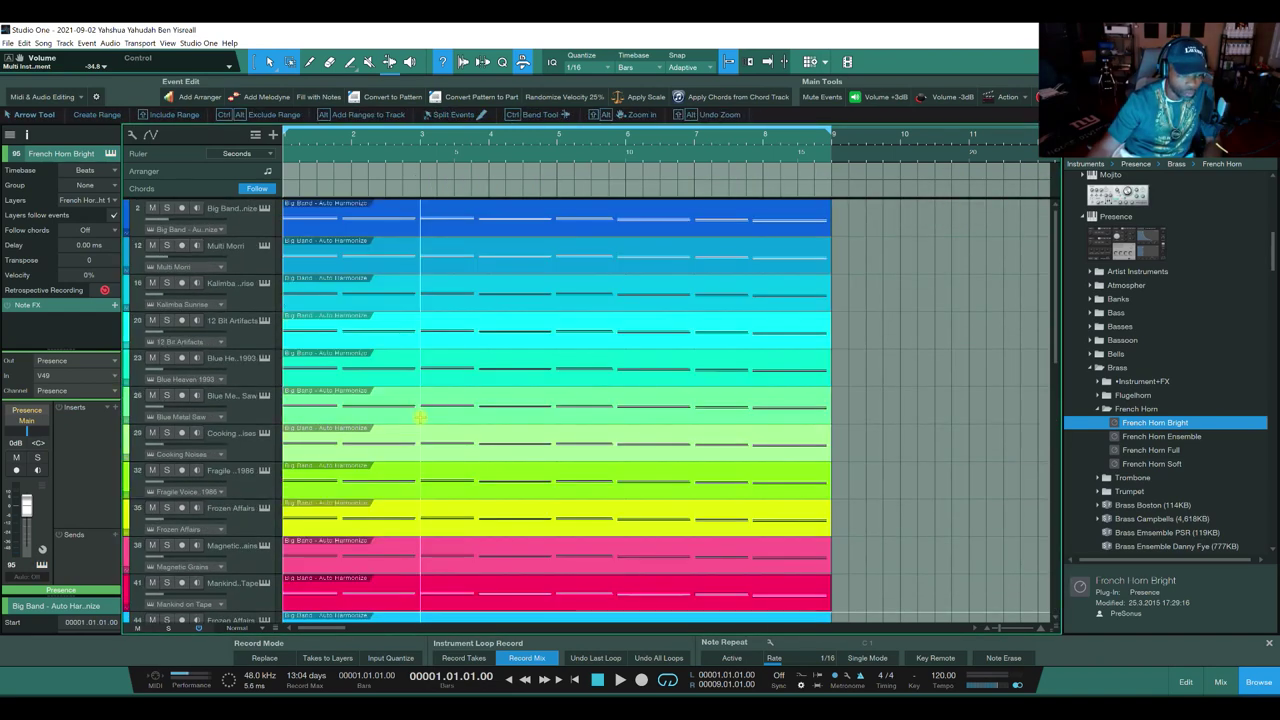
click(264, 208)
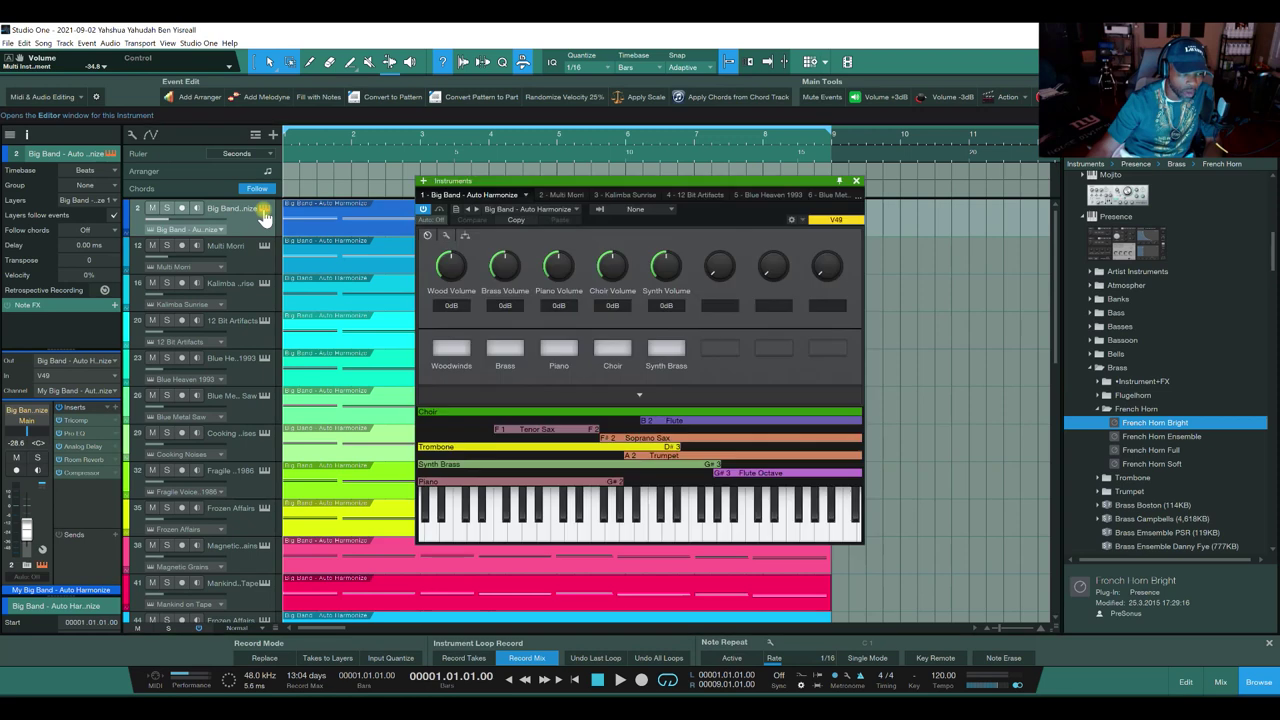
click(464, 237)
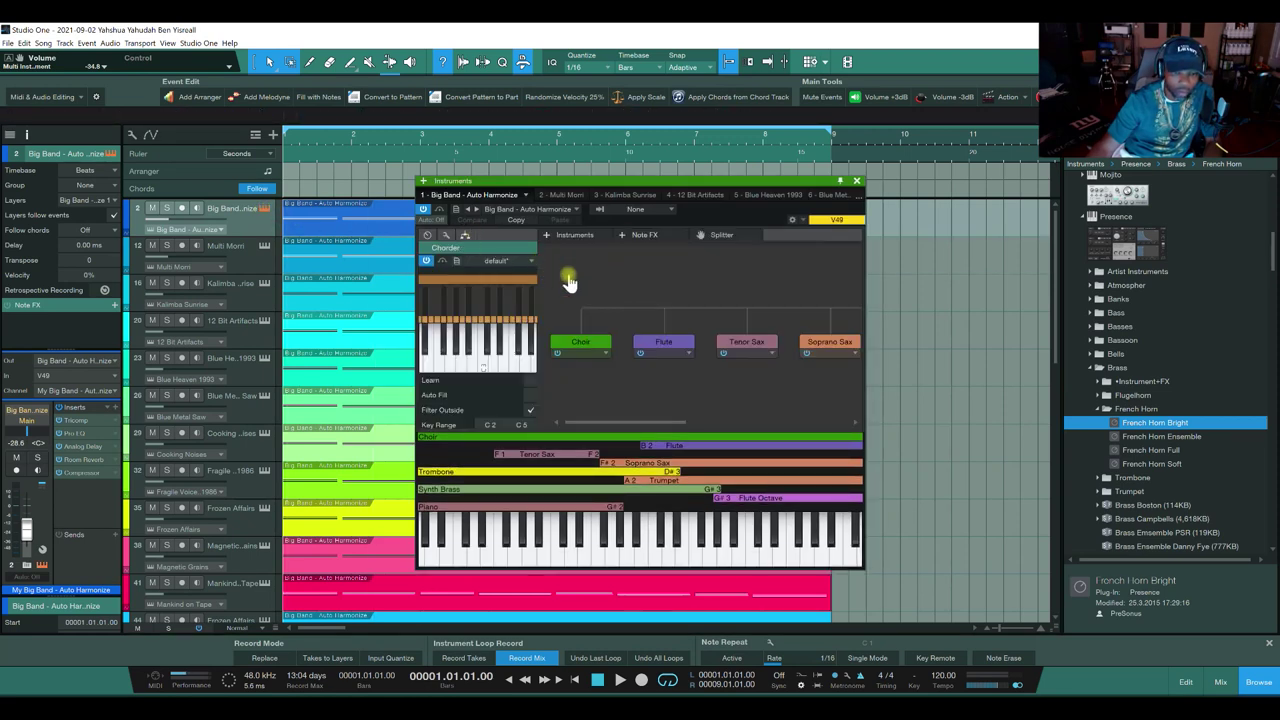
click(584, 344)
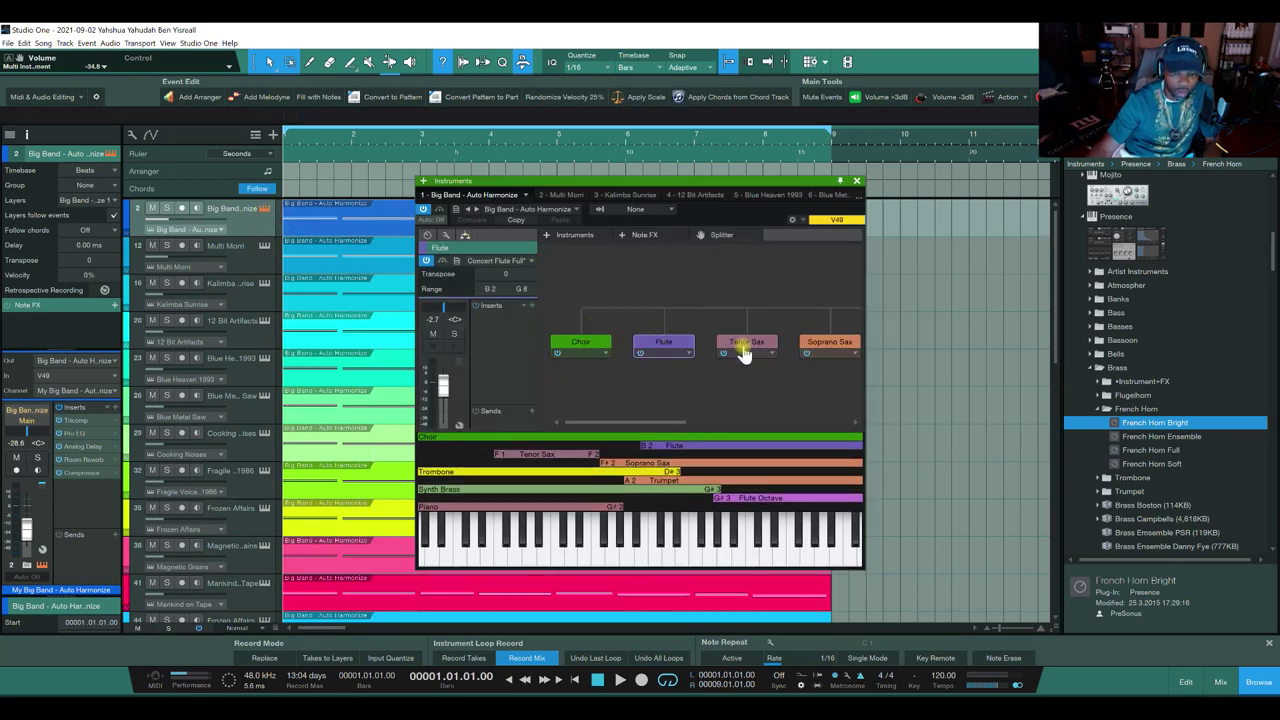
double_click(583, 345)
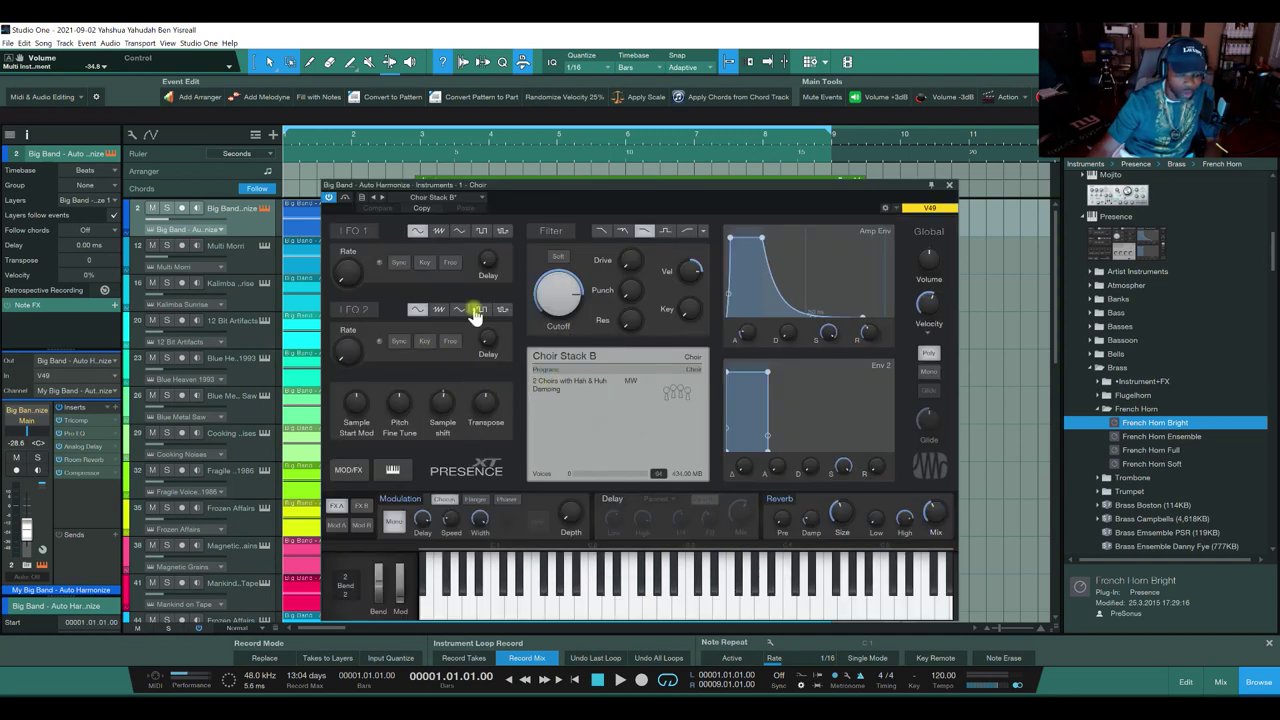
click(949, 185)
Step: Examine the Flute and Tenor Sax editors and the remaining instruments, through Piano, in the Big Band - Auto Harmonize routing
double_click(664, 344)
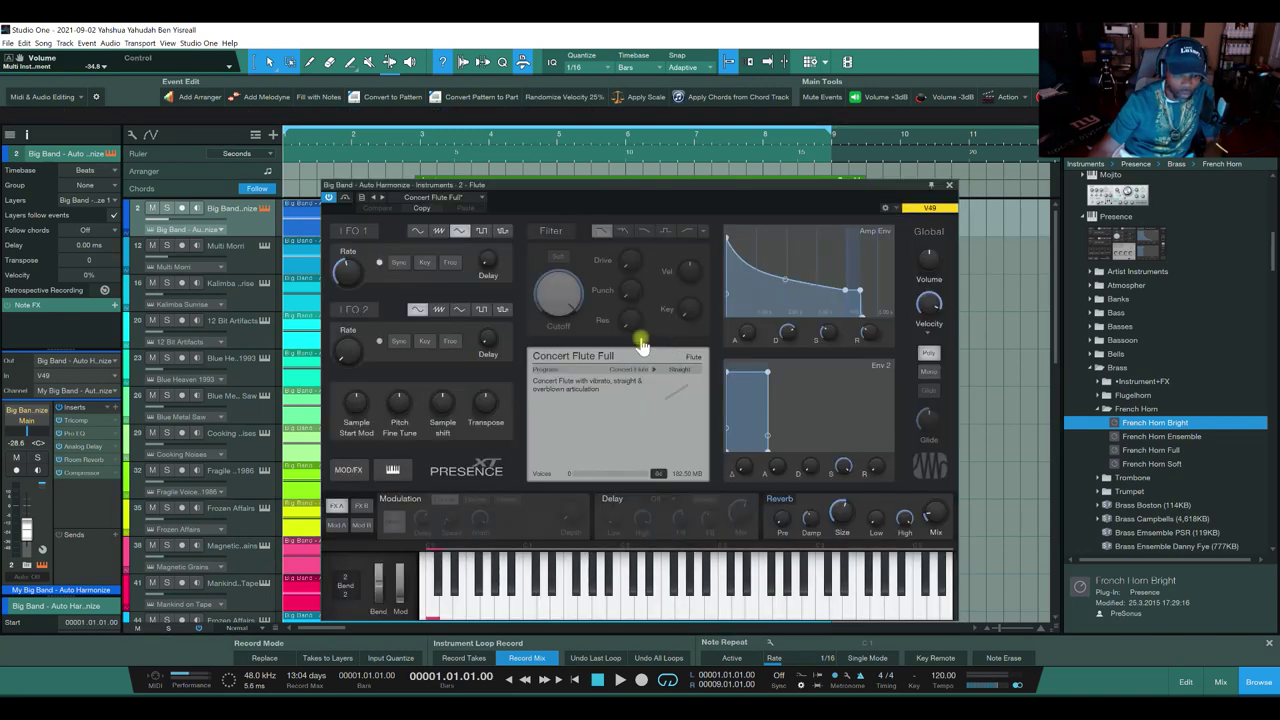
click(948, 188)
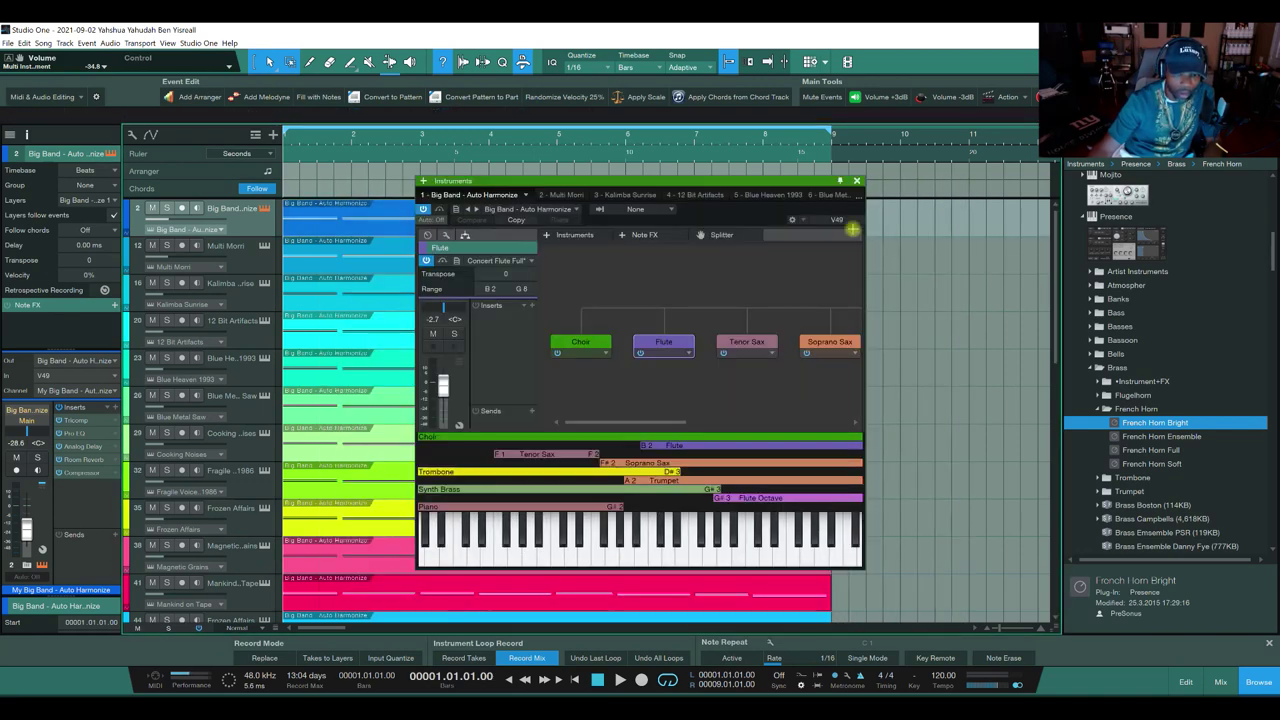
double_click(735, 354)
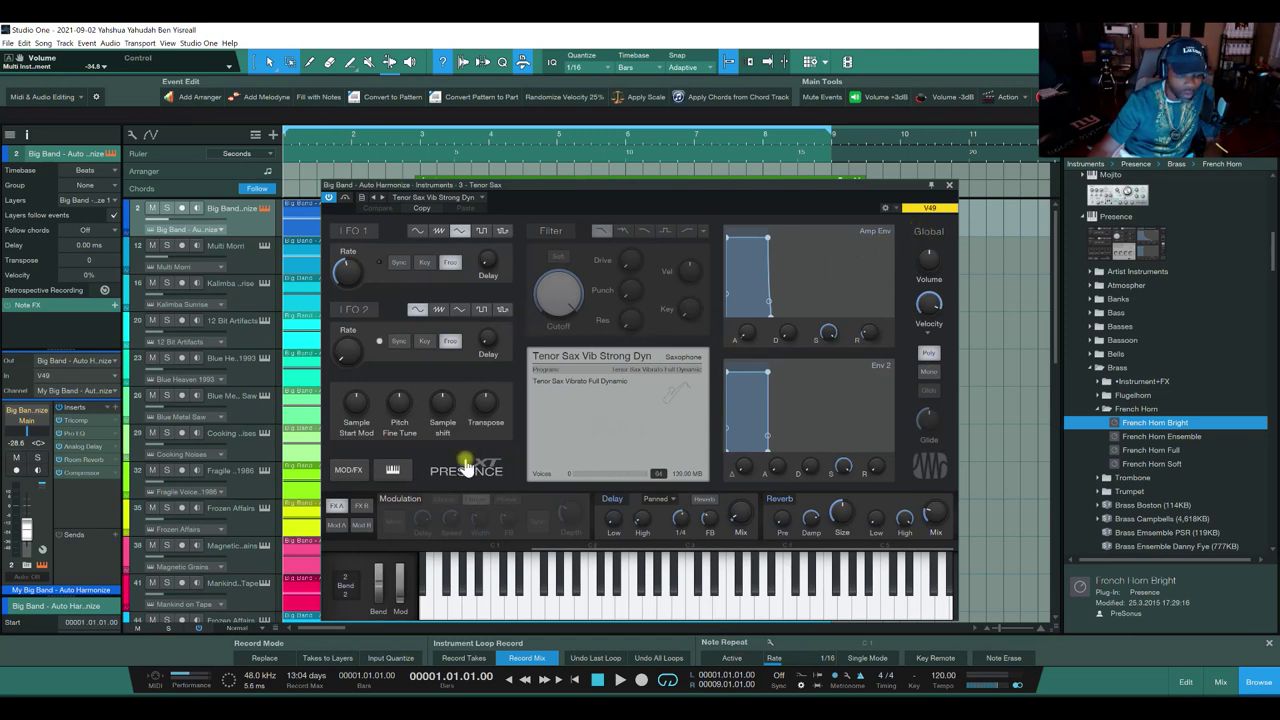
click(949, 185)
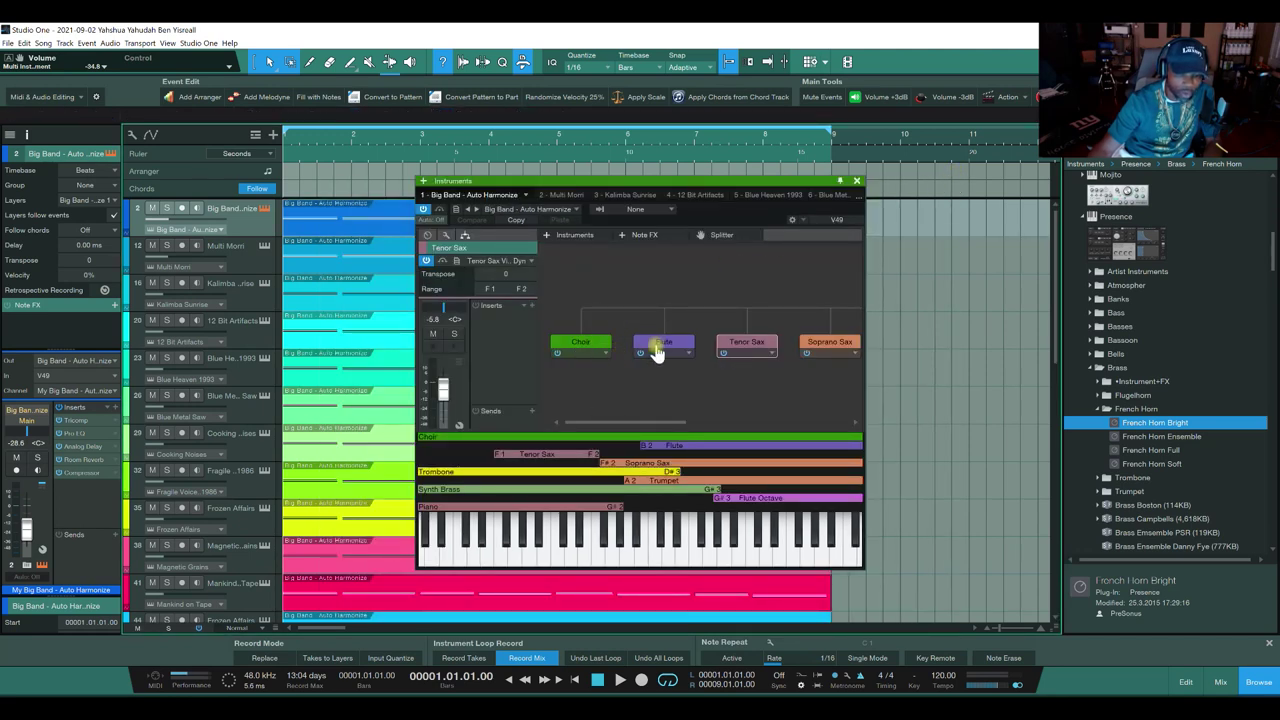
drag(651, 423, 708, 423)
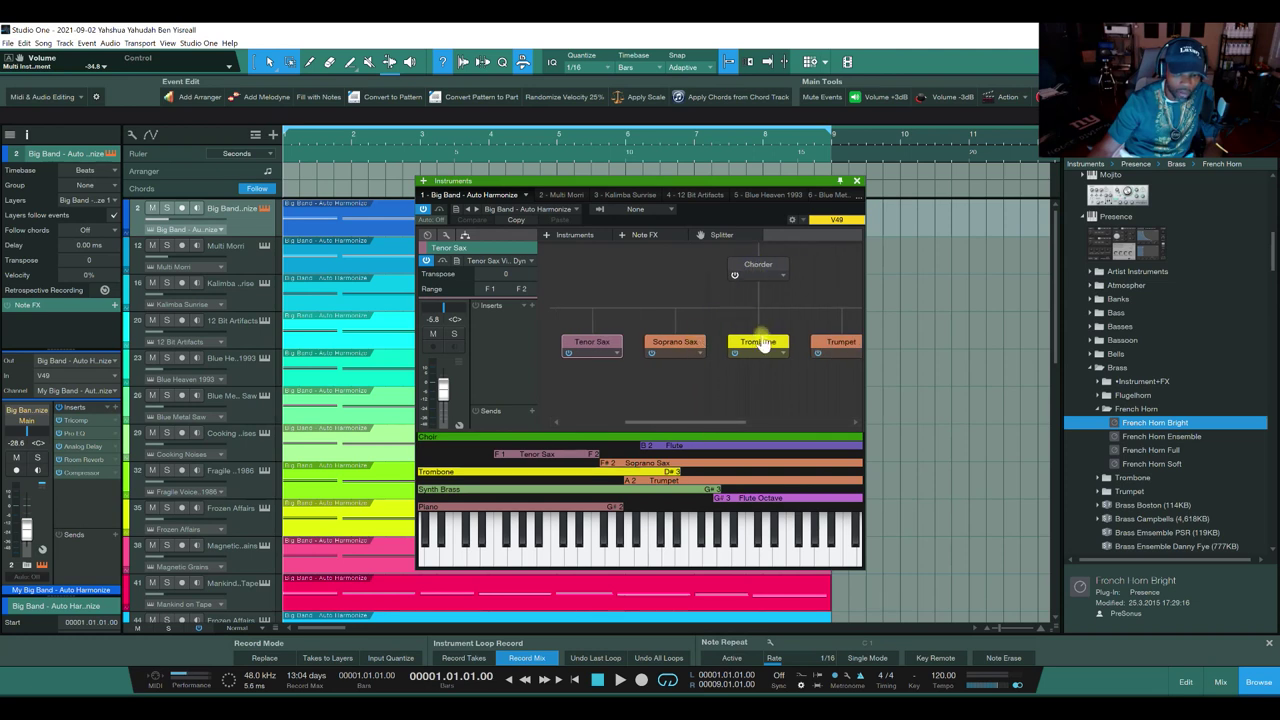
drag(714, 423, 820, 421)
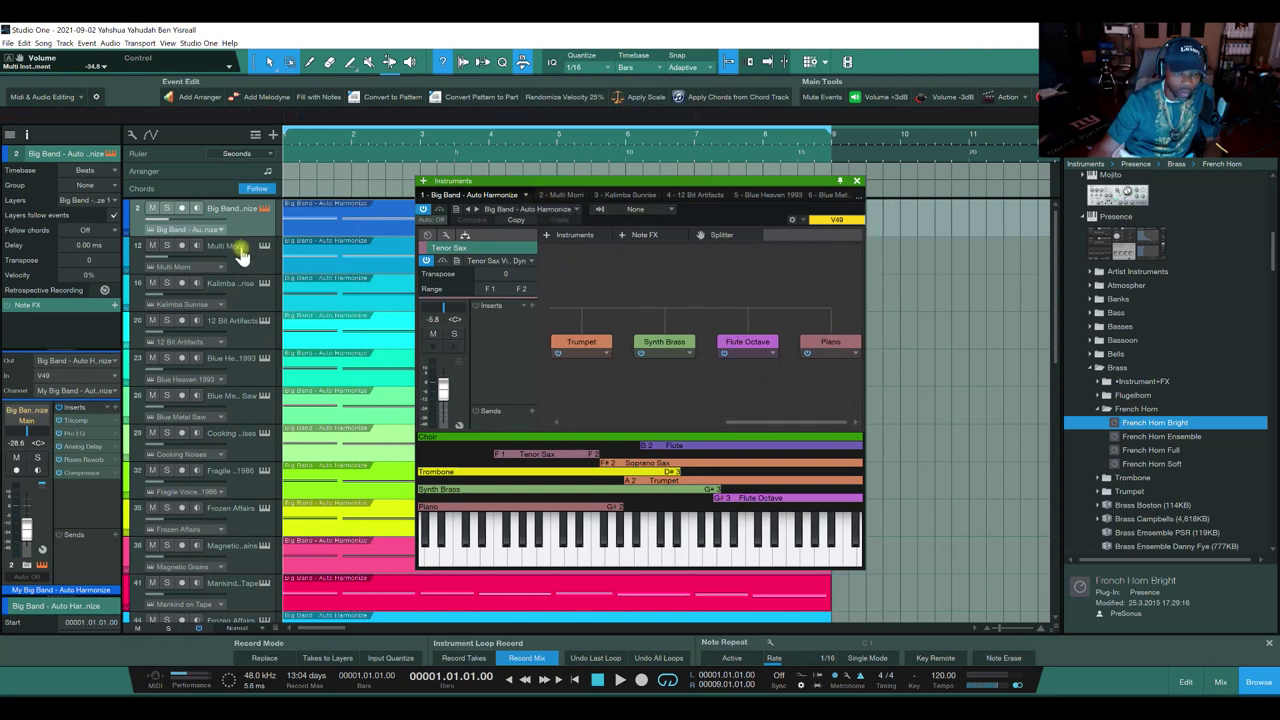
Step: Examine the internal instrument routing of Multi Morri, Kalimba Sunrise and 12 Bit Artifacts
click(560, 196)
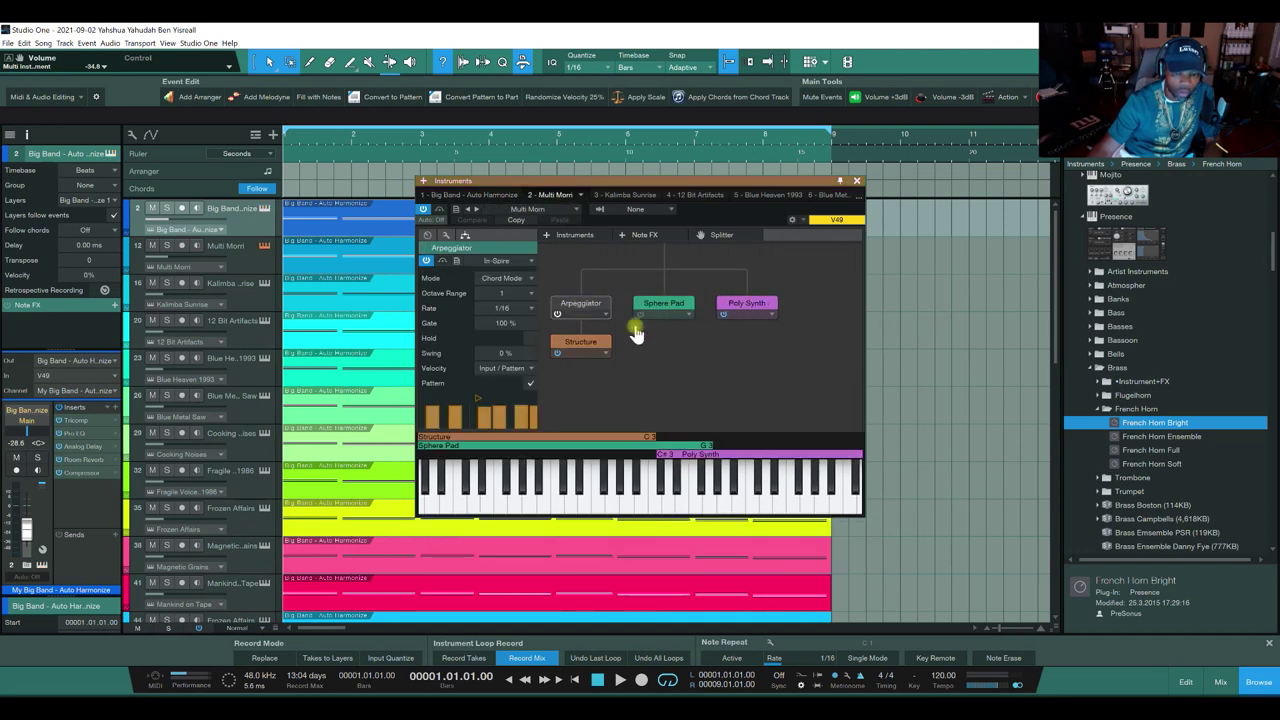
click(619, 196)
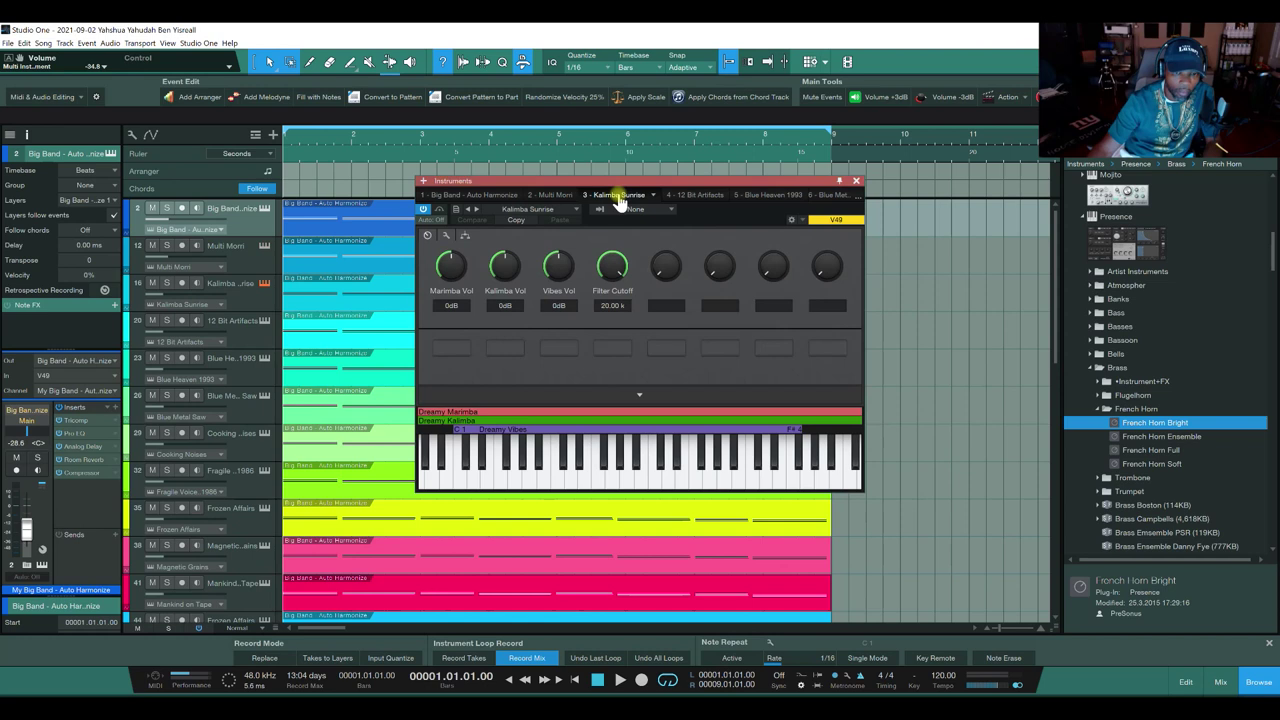
click(465, 237)
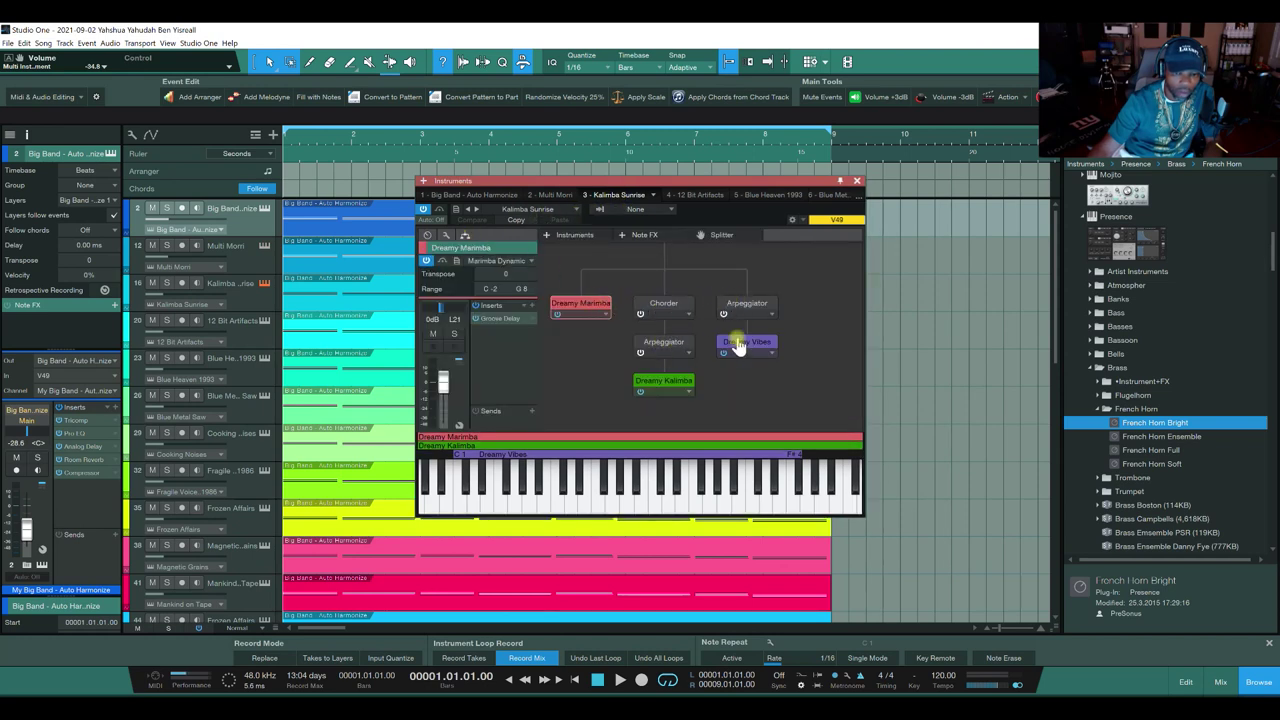
click(684, 195)
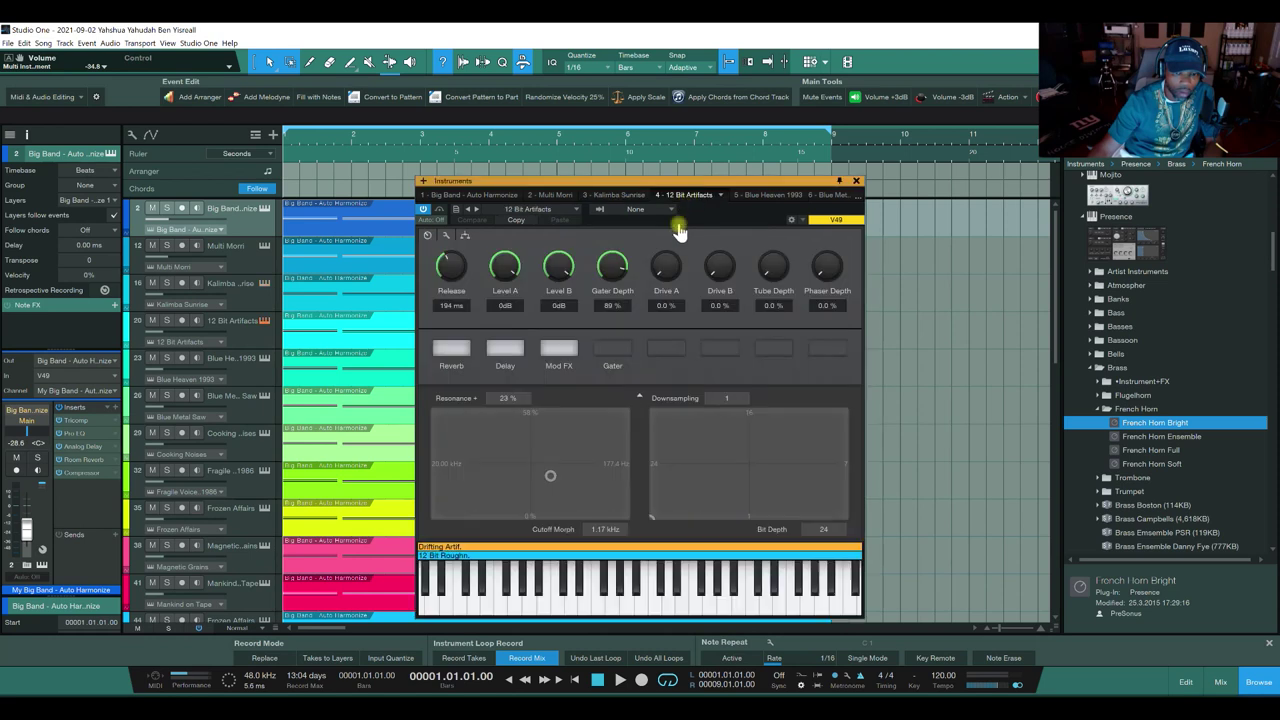
click(465, 236)
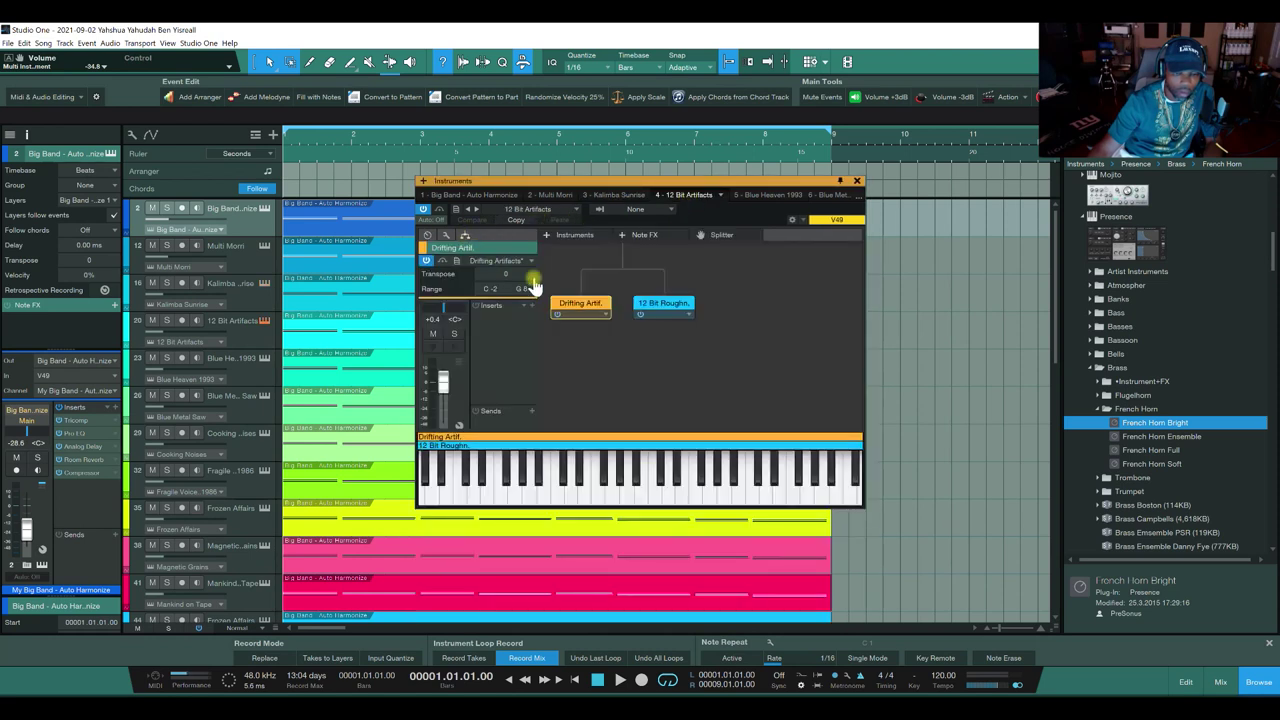
Step: Show the internal routing of Blue Heaven 1993 and Blue Metal Saw to review the instruments each contains
click(748, 196)
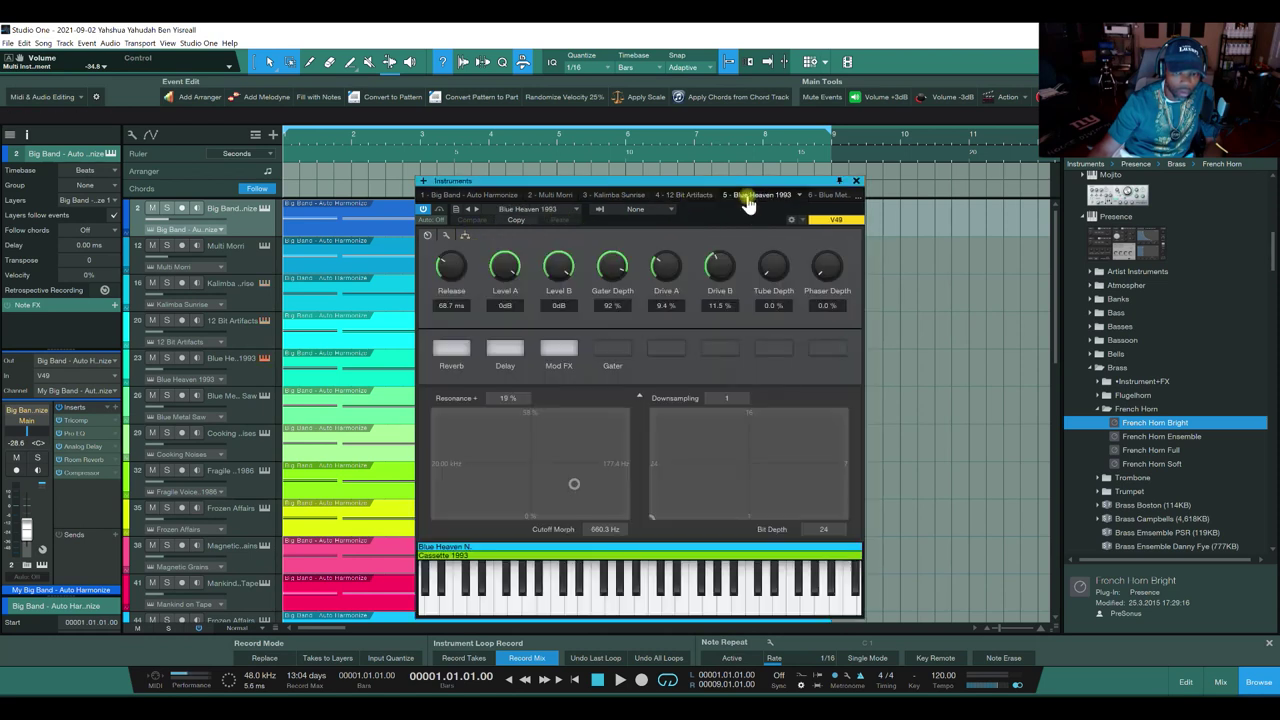
click(465, 236)
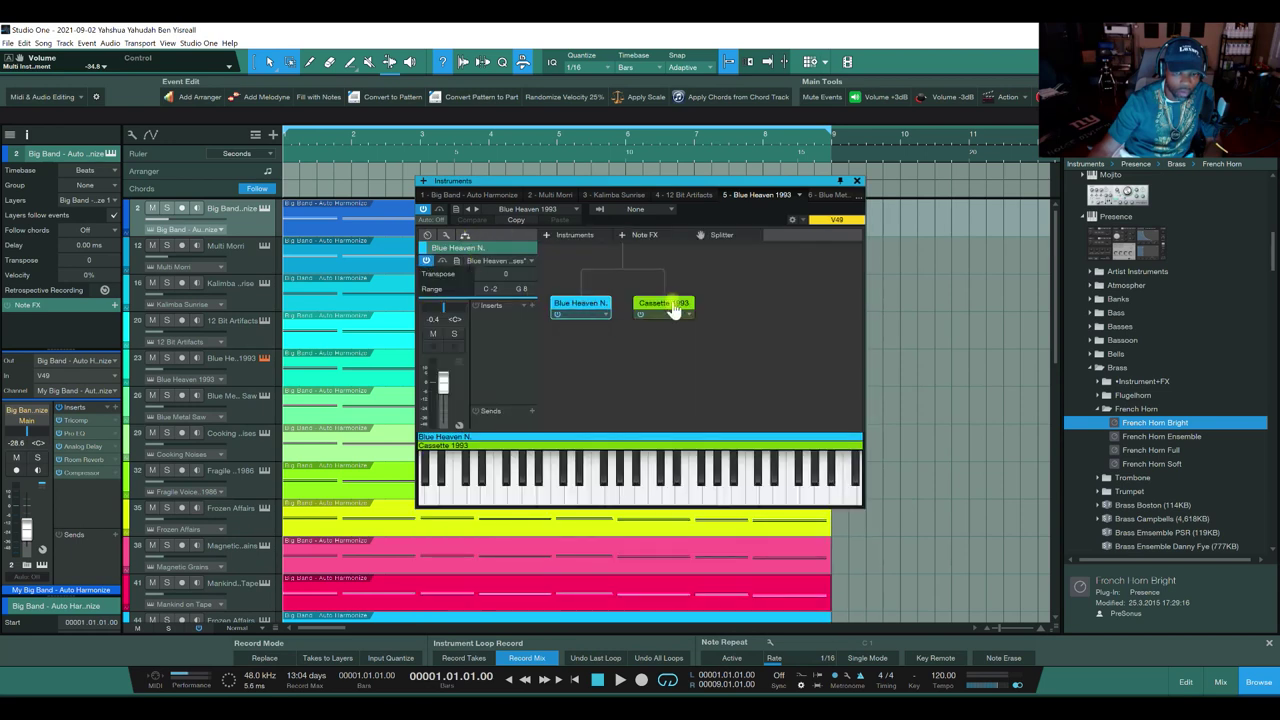
click(820, 195)
click(465, 236)
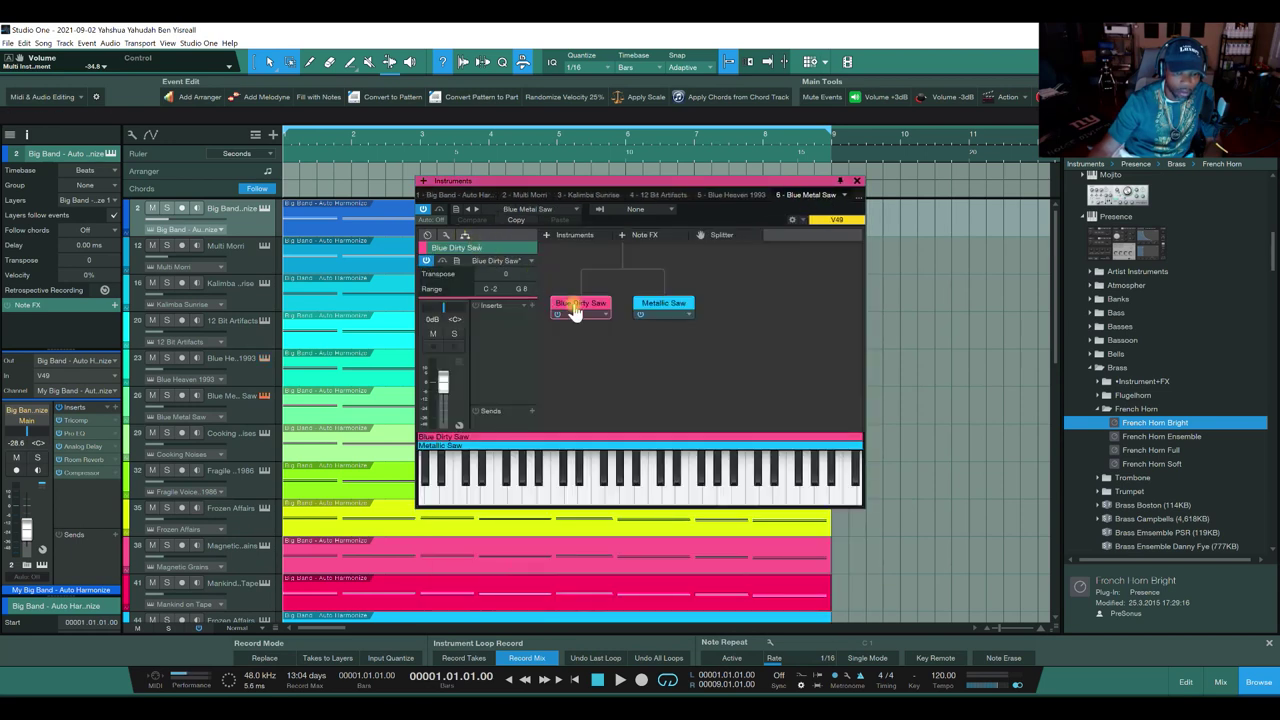
Step: Inspect the instruments inside Cooking Noises and Fragile Voices 1986 in their internal routing views
click(860, 197)
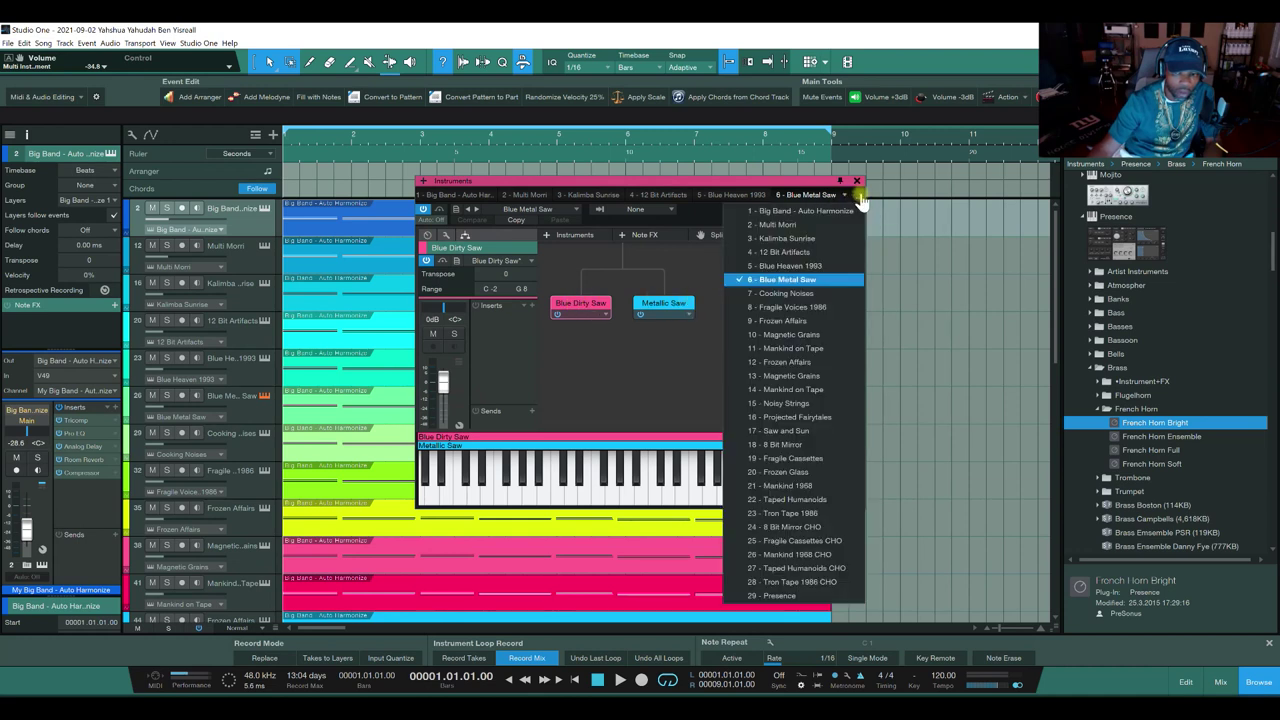
click(788, 302)
click(465, 236)
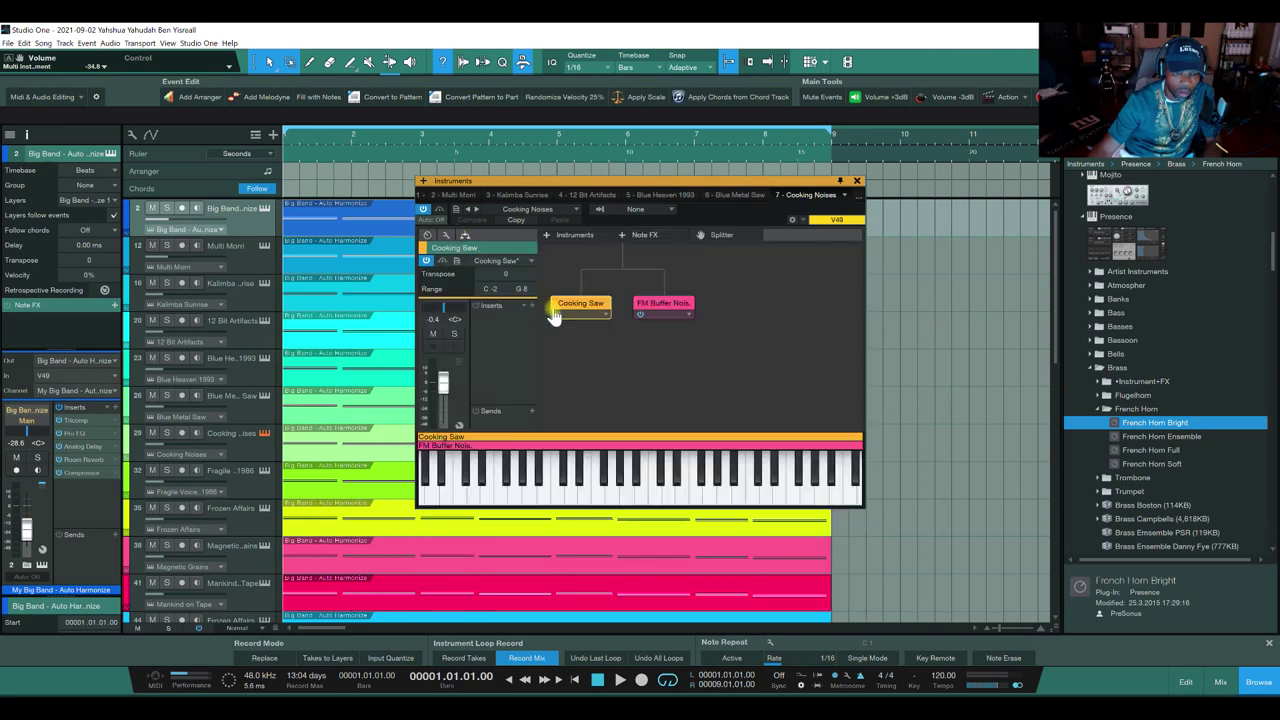
click(857, 199)
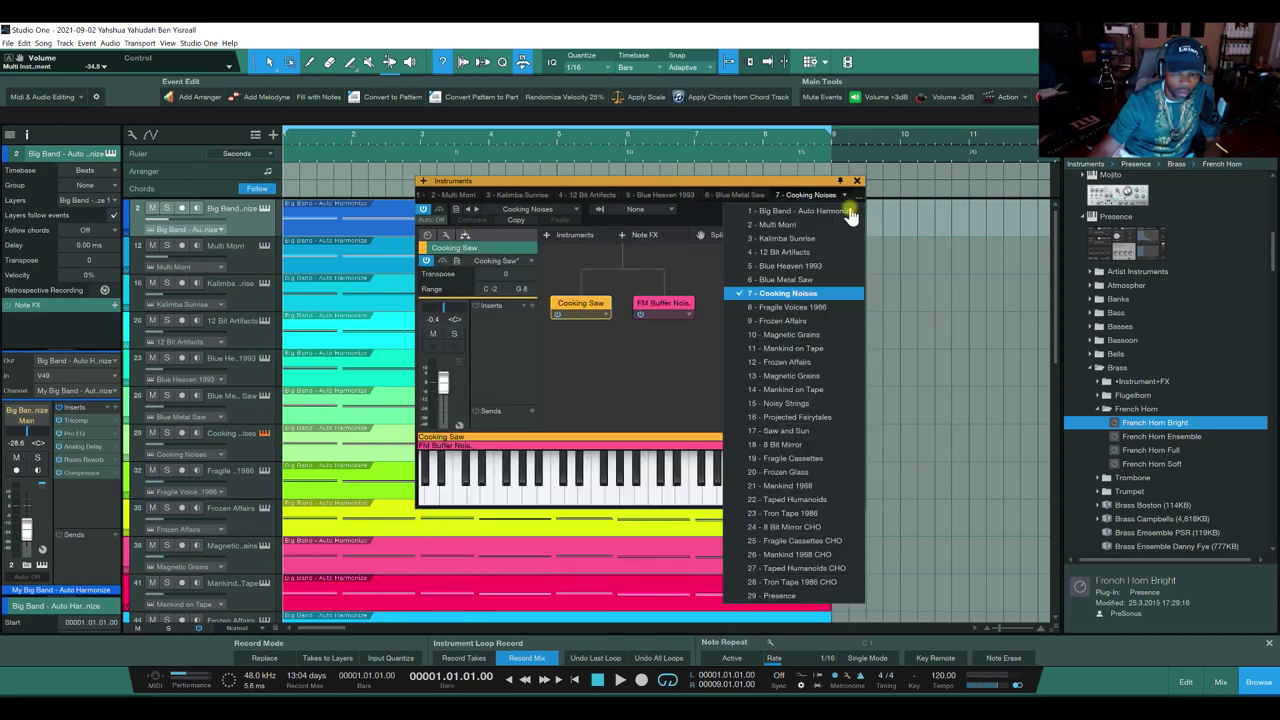
click(773, 307)
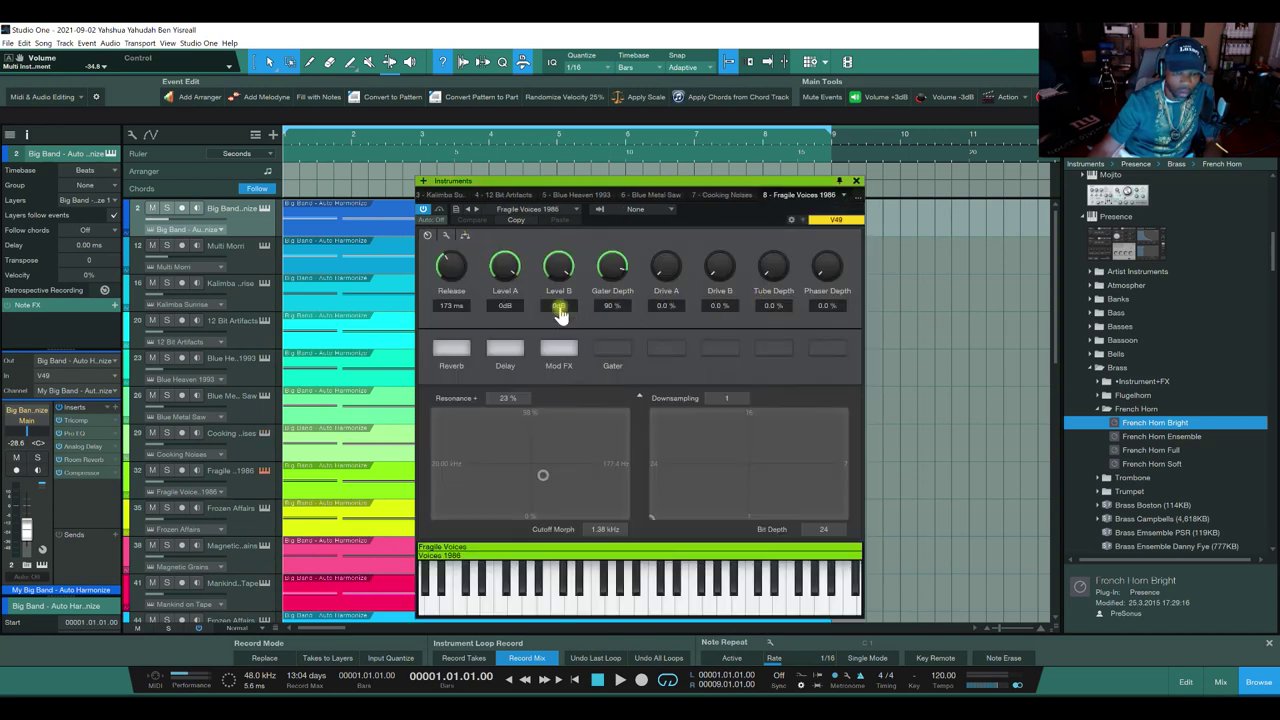
click(464, 235)
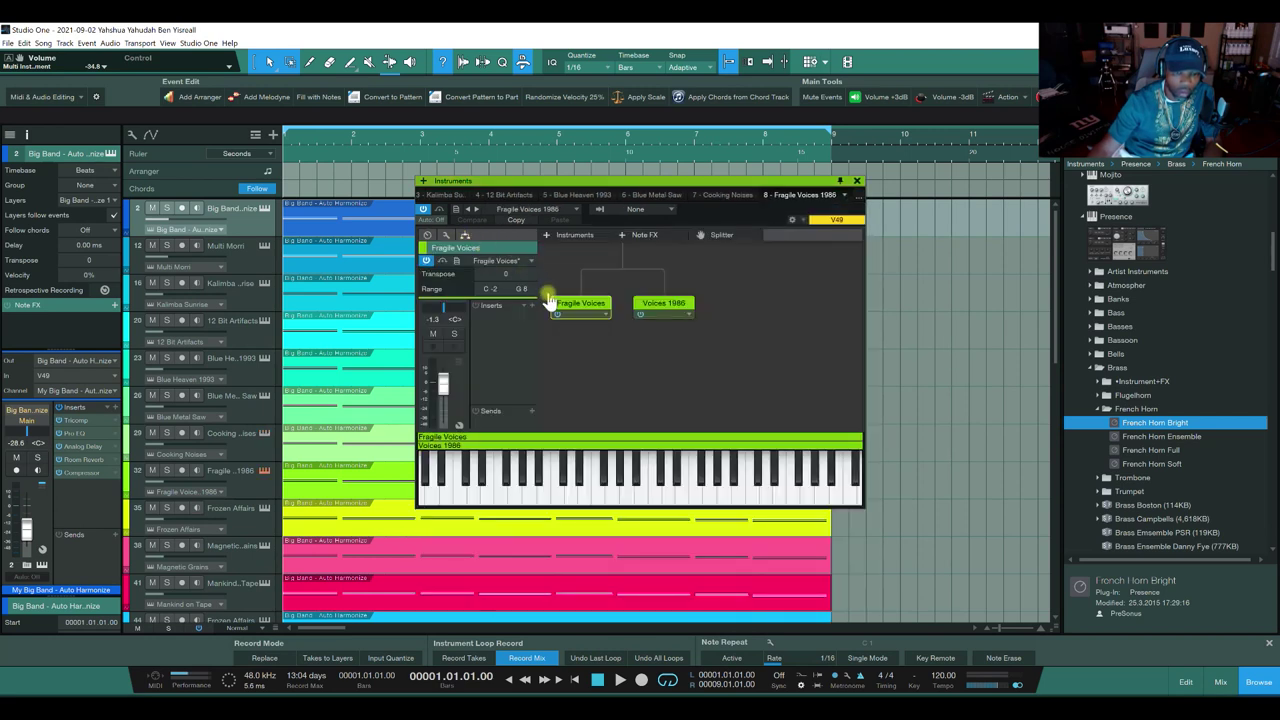
Step: Review the internal instrument routing of Frozen Affairs (instrument 9) and Magnetic Grains (instrument 10)
click(855, 198)
click(789, 312)
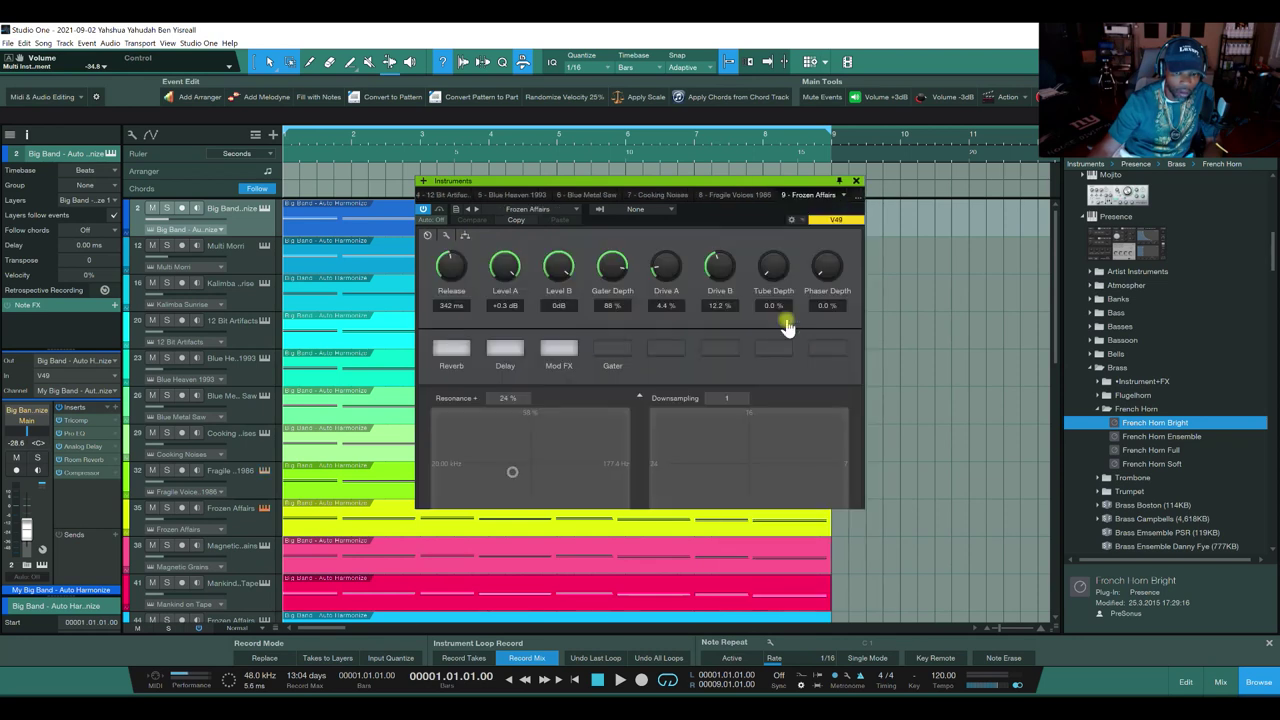
click(464, 235)
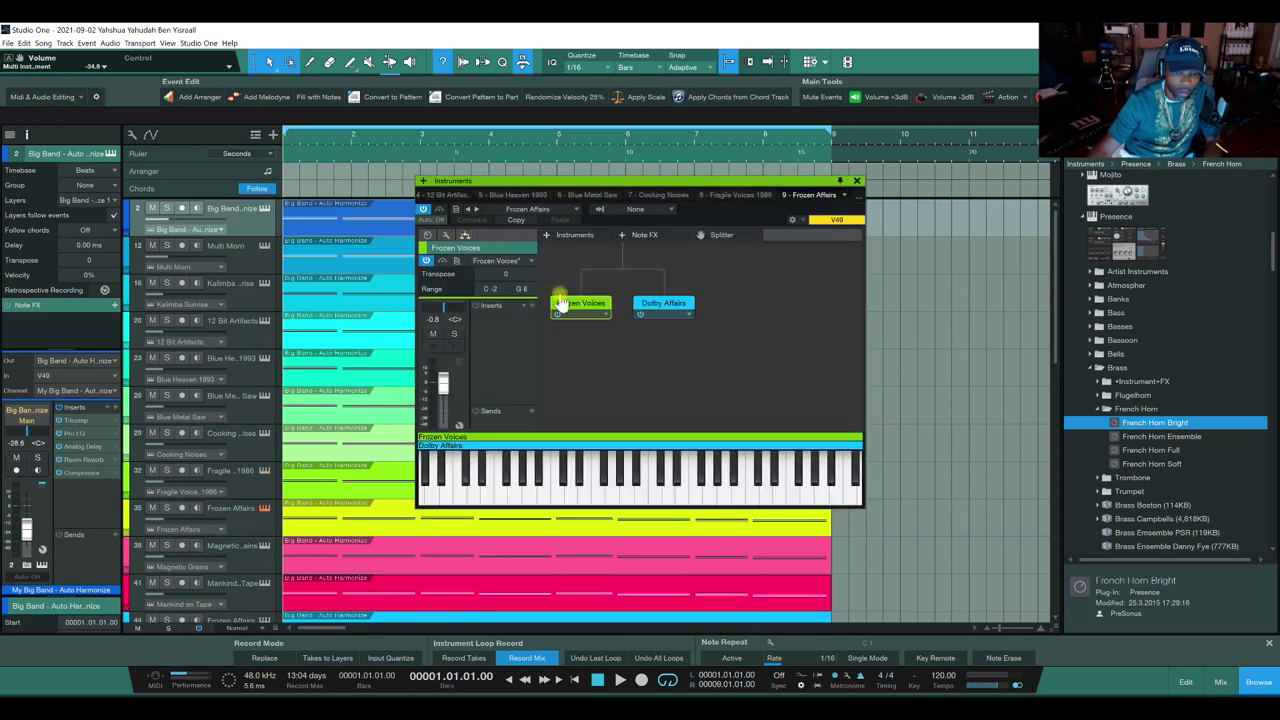
click(856, 197)
click(795, 328)
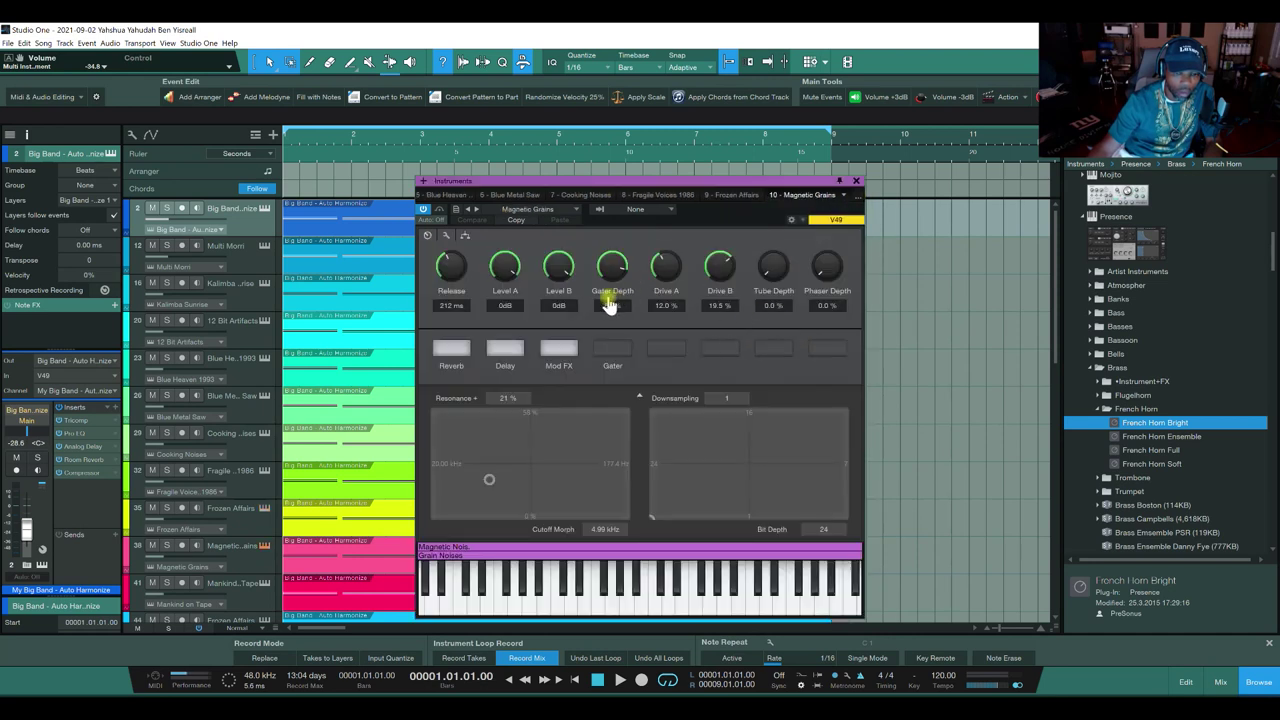
click(464, 236)
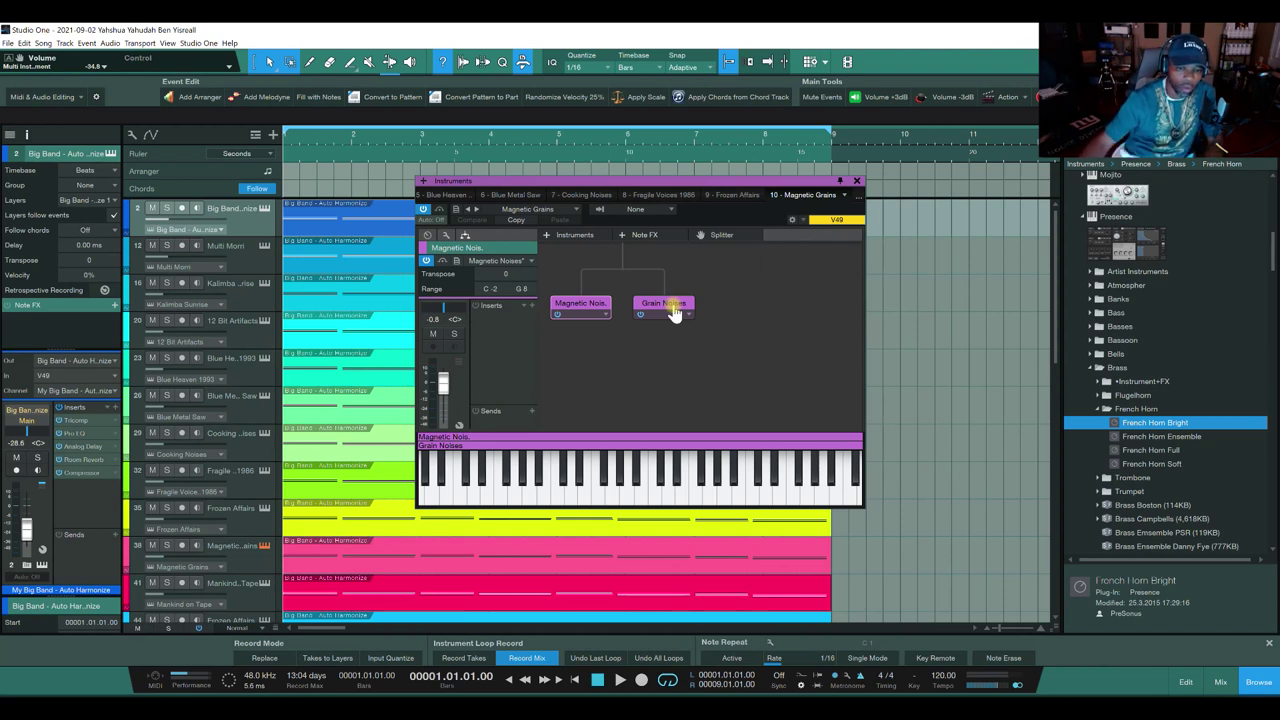
Step: Review the internal instrument routing of Mankind on Tape (instrument 11) and the second Frozen Affairs (instrument 12)
click(850, 196)
click(809, 345)
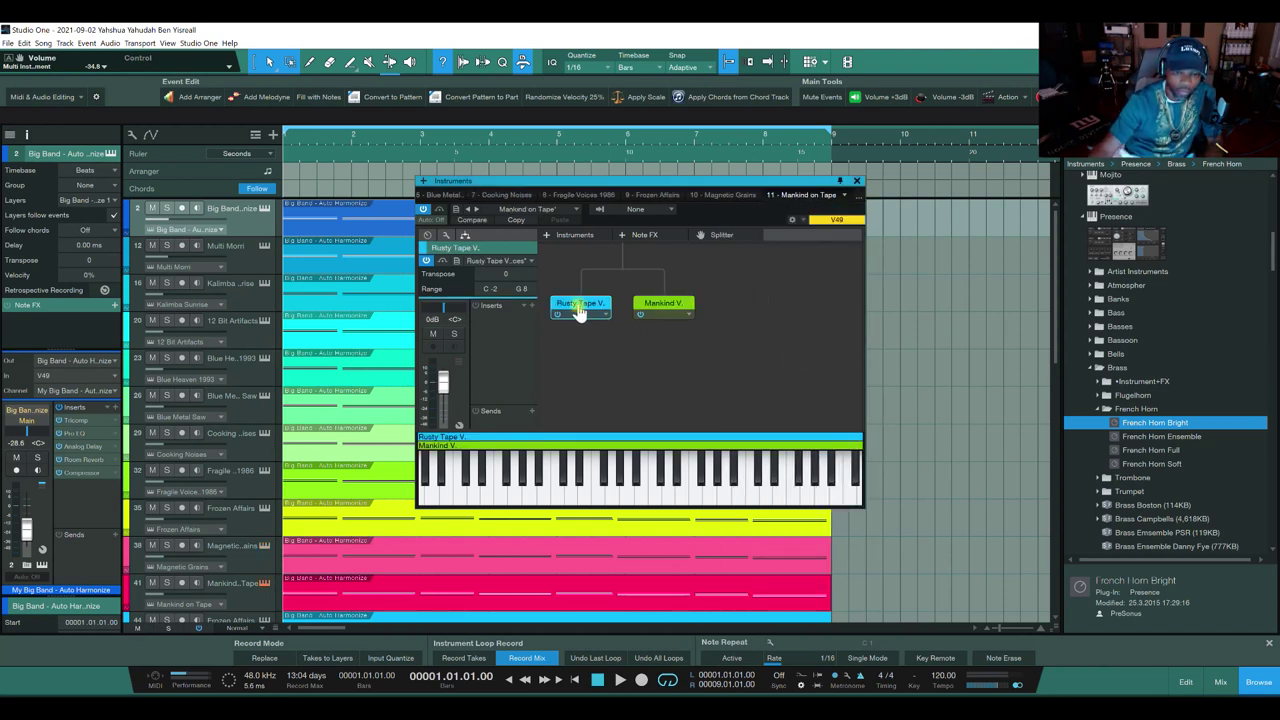
click(856, 198)
click(800, 359)
click(466, 237)
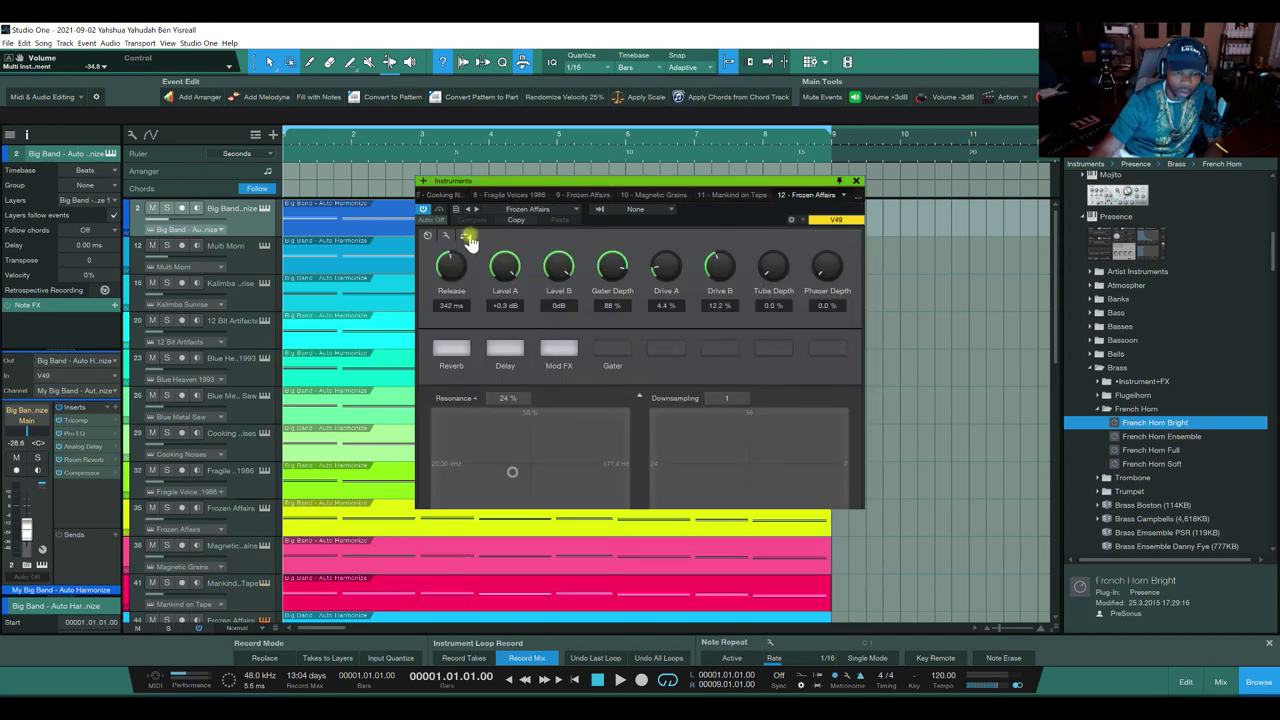
Step: Review the internal routing of the second Magnetic Grains (instrument 13) and second Mankind on Tape (instrument 14)
click(857, 200)
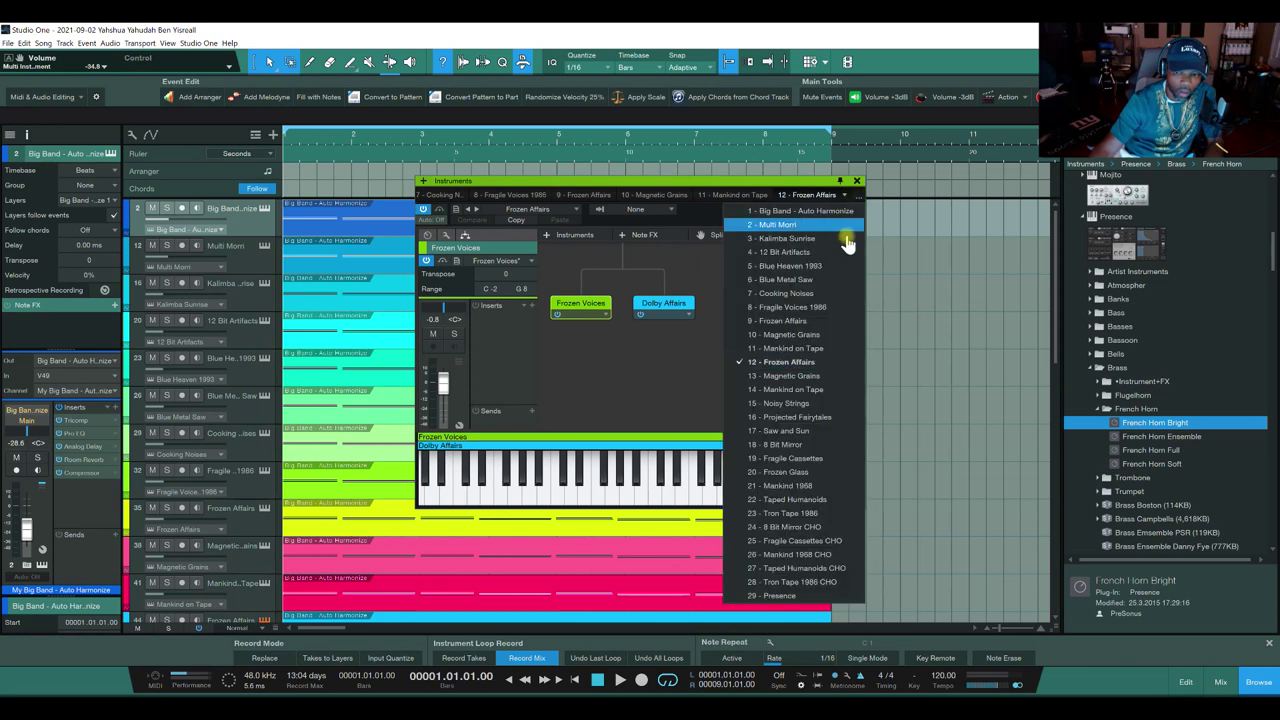
click(803, 366)
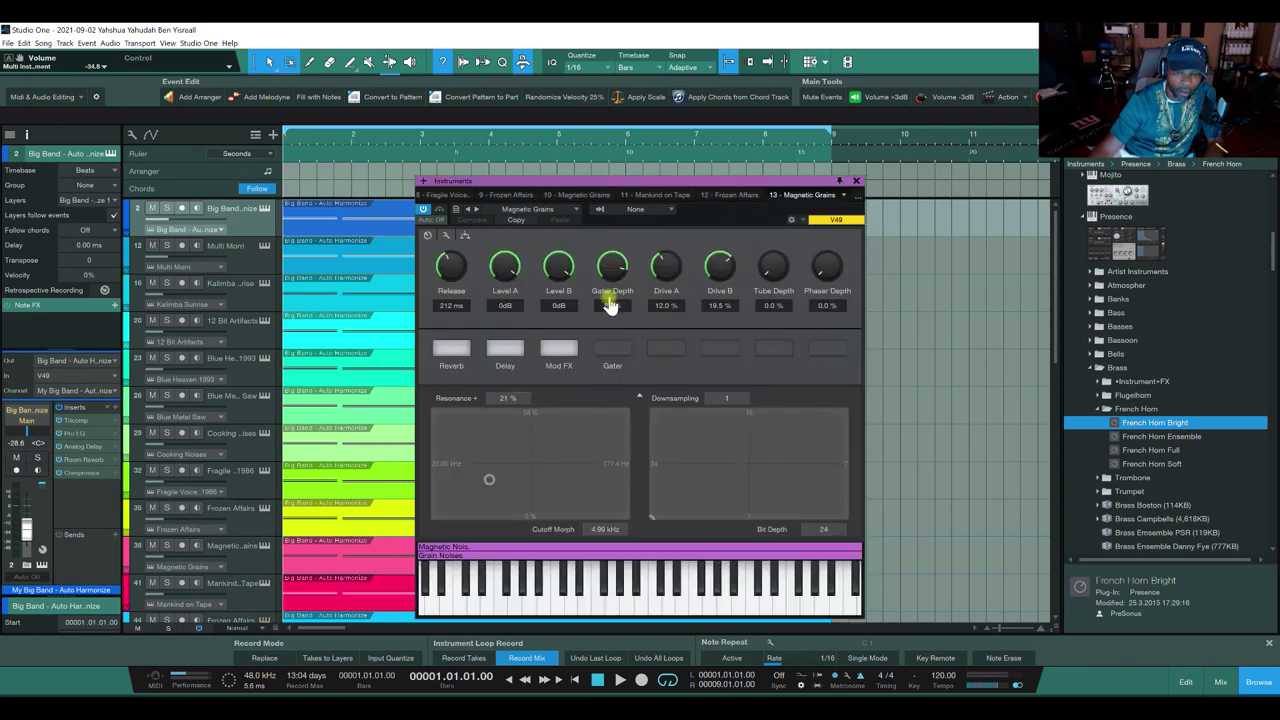
click(465, 236)
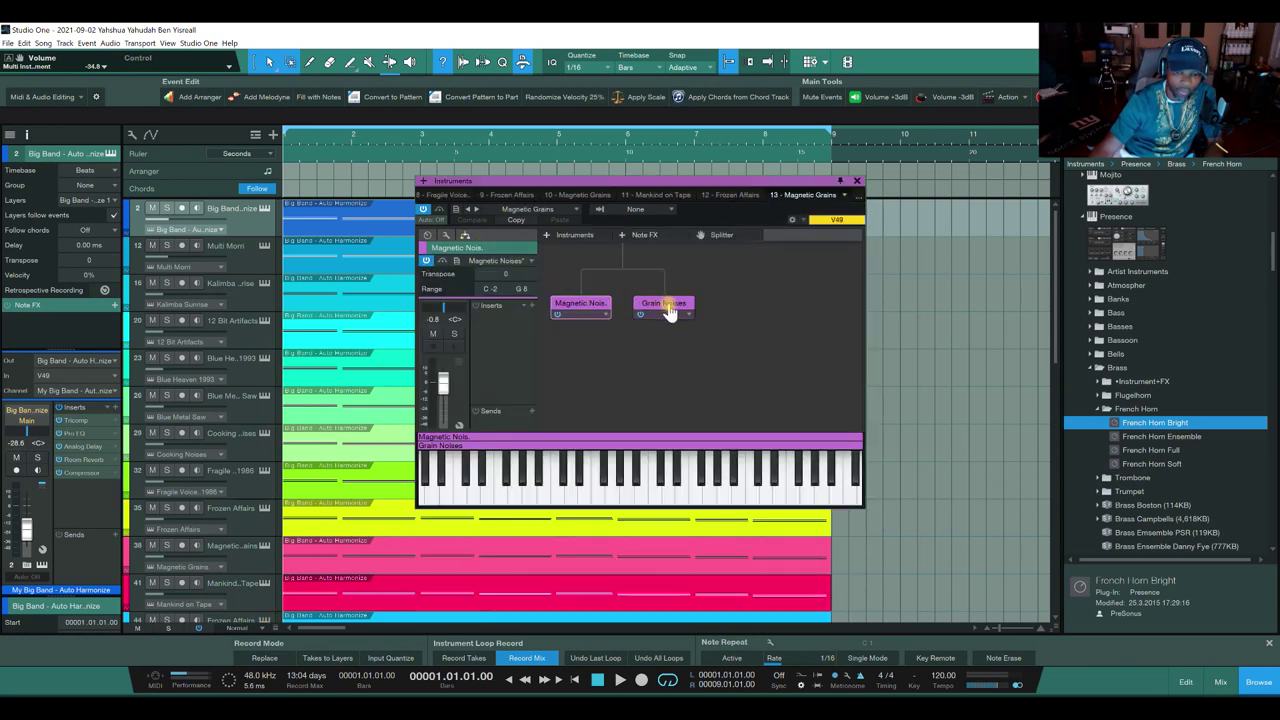
click(845, 195)
click(797, 391)
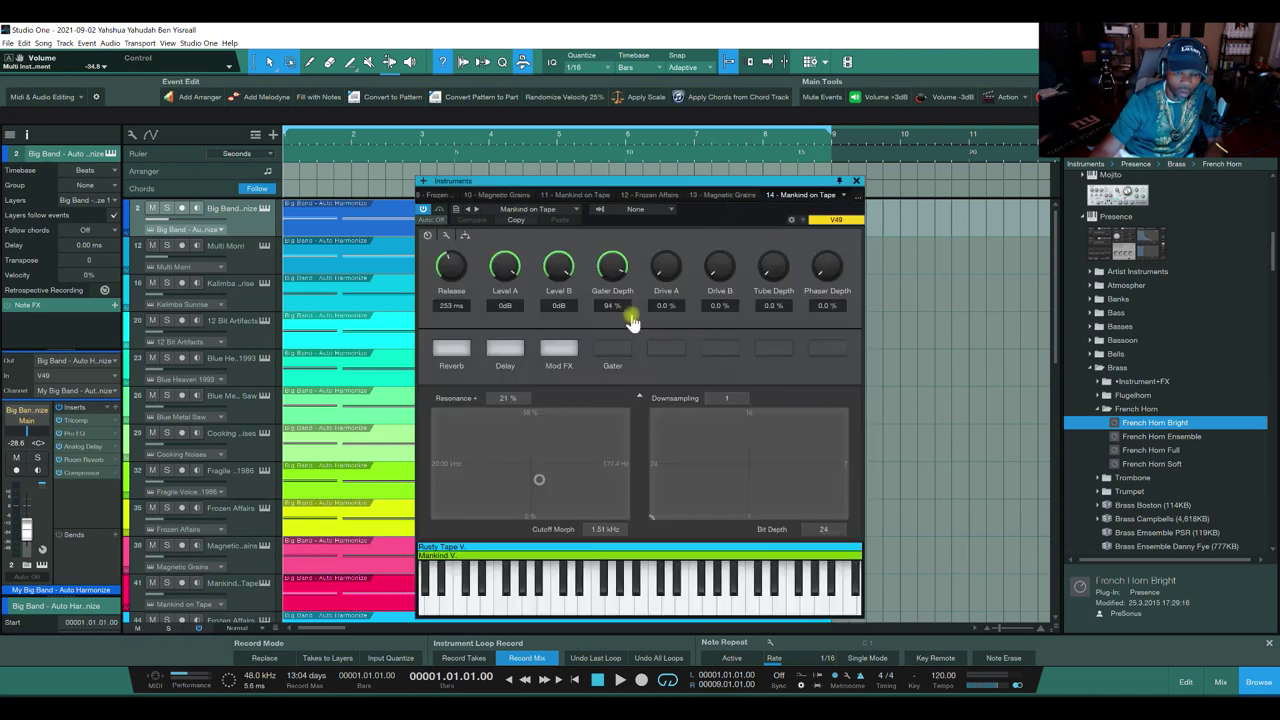
click(465, 236)
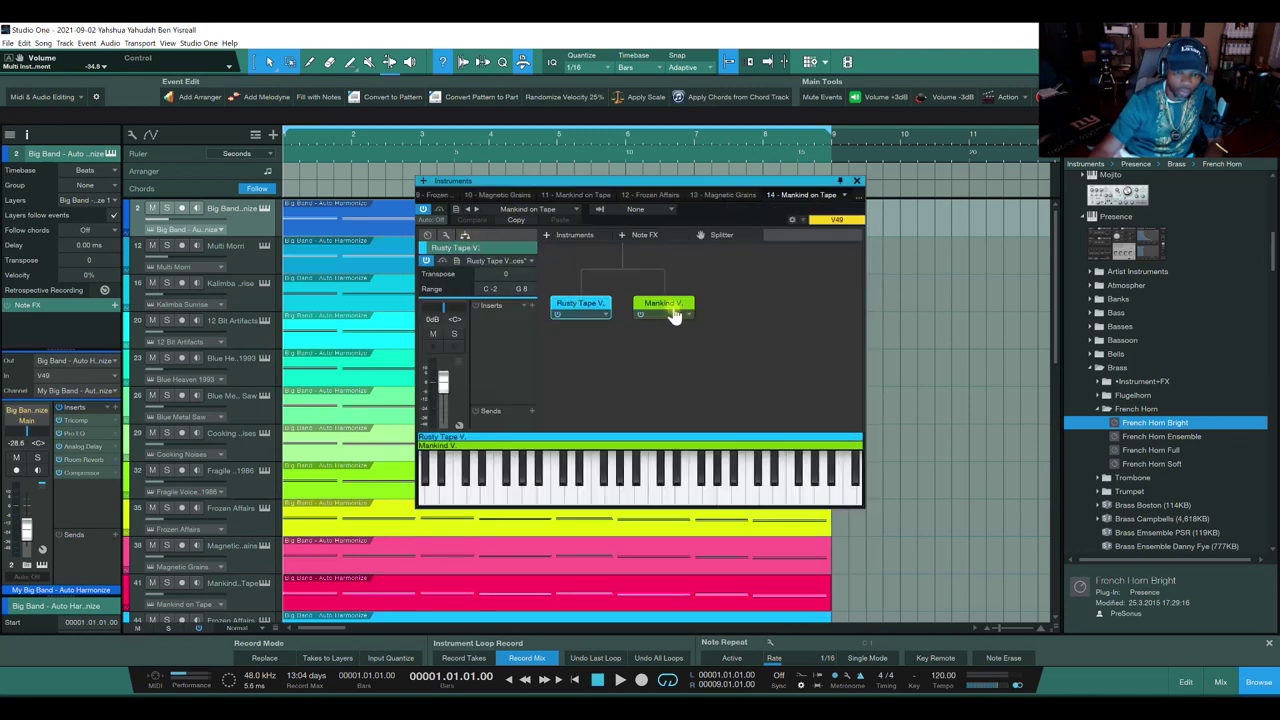
Step: Show the internal routing of Noisy Strings and Projected Fairytales to review their contained instruments
click(855, 196)
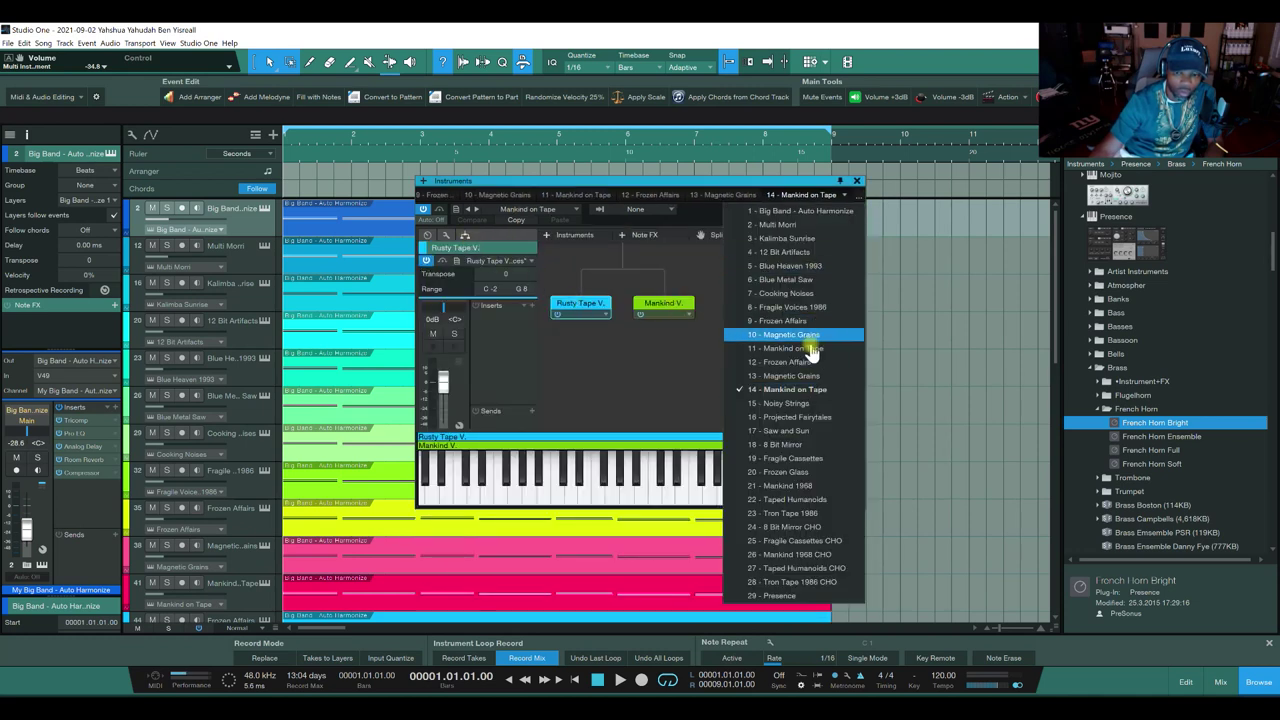
click(789, 407)
click(465, 236)
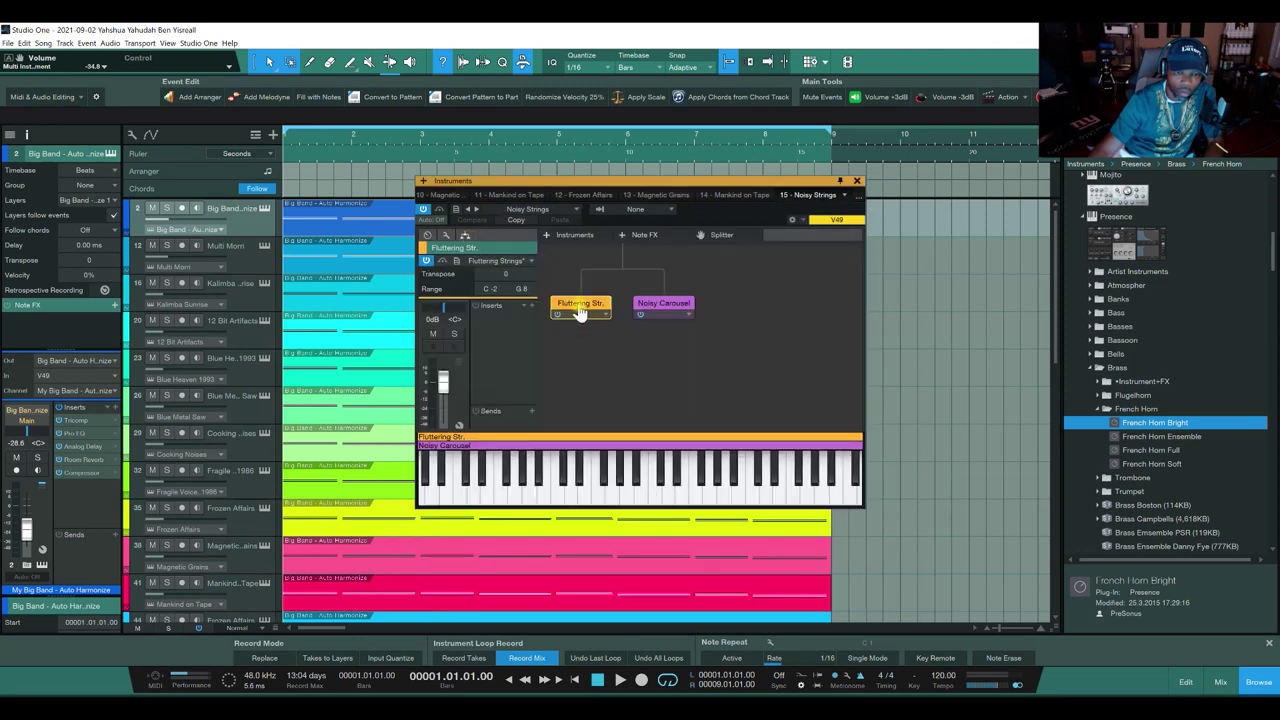
click(852, 196)
click(797, 417)
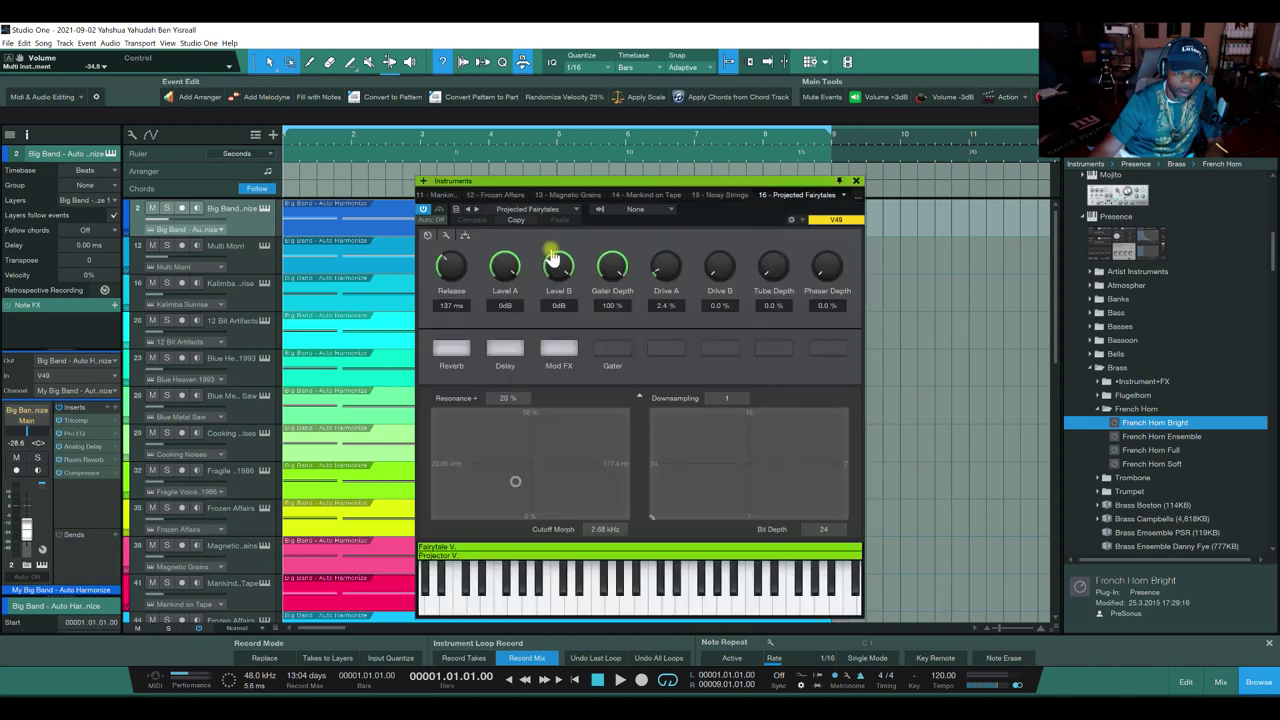
click(465, 236)
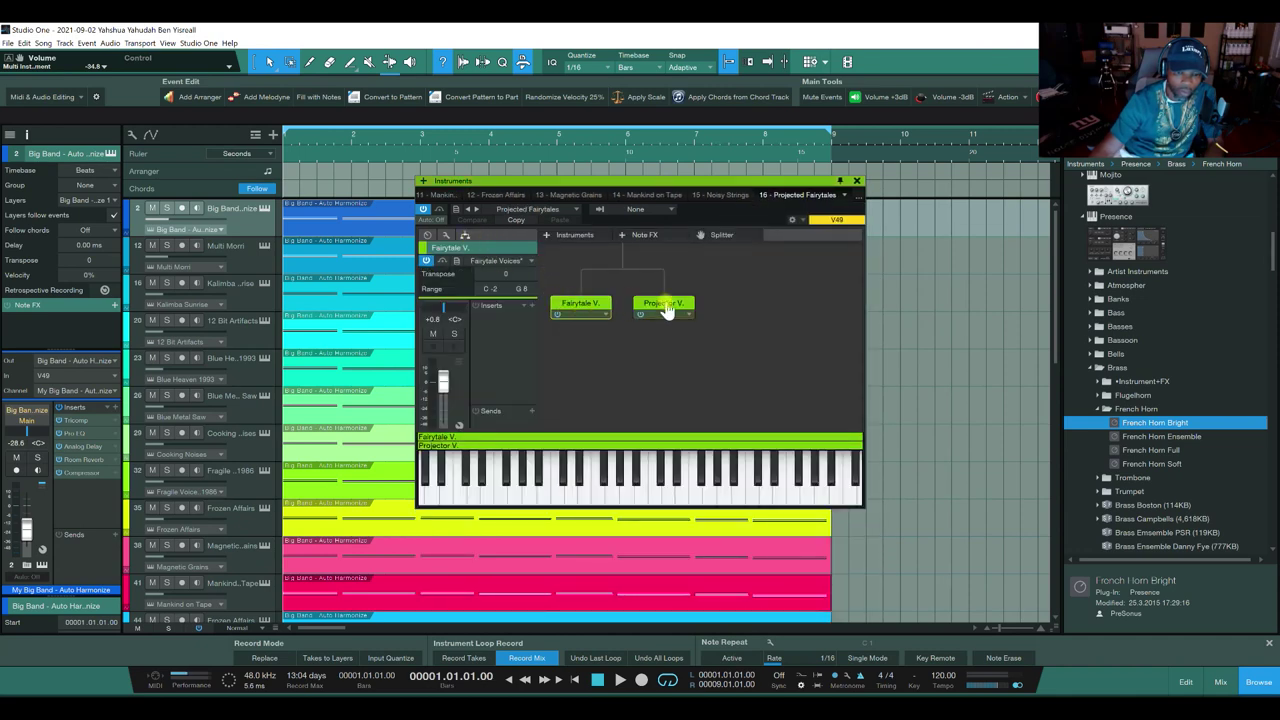
Step: Examine the instruments contained in Saw and Sun and 8 Bit Mirror through their internal routing
click(856, 199)
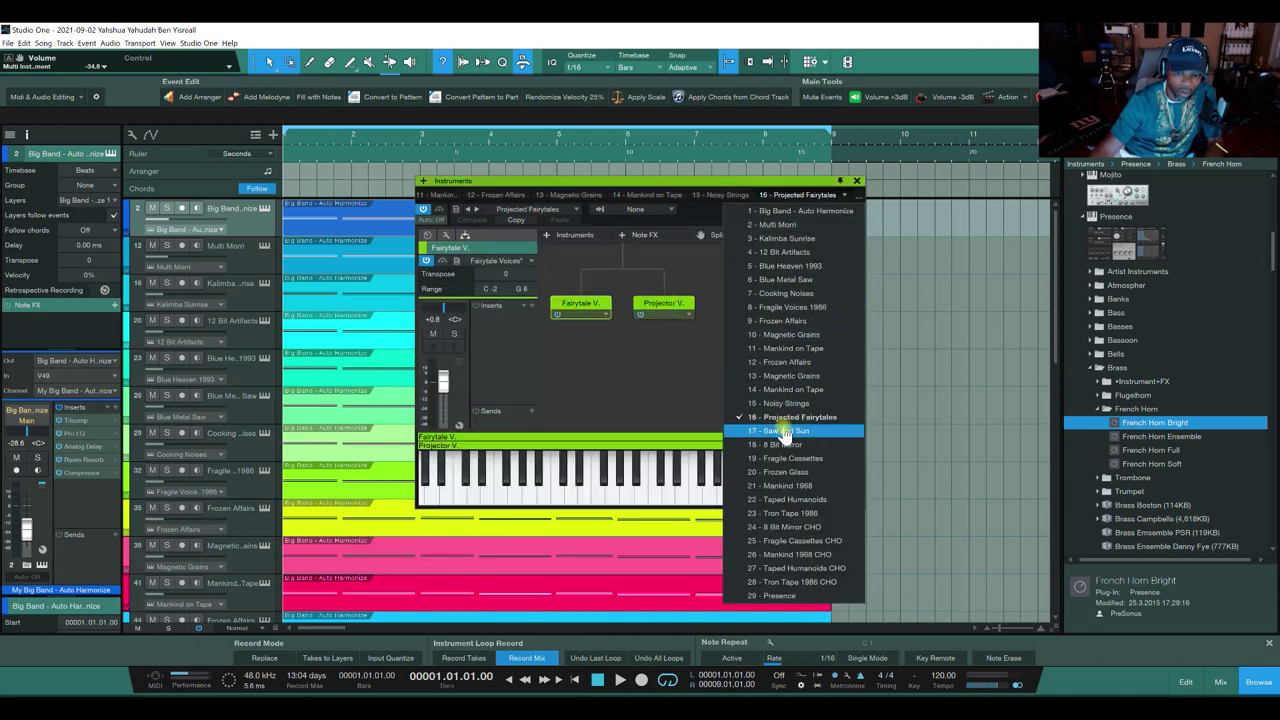
click(800, 432)
click(470, 236)
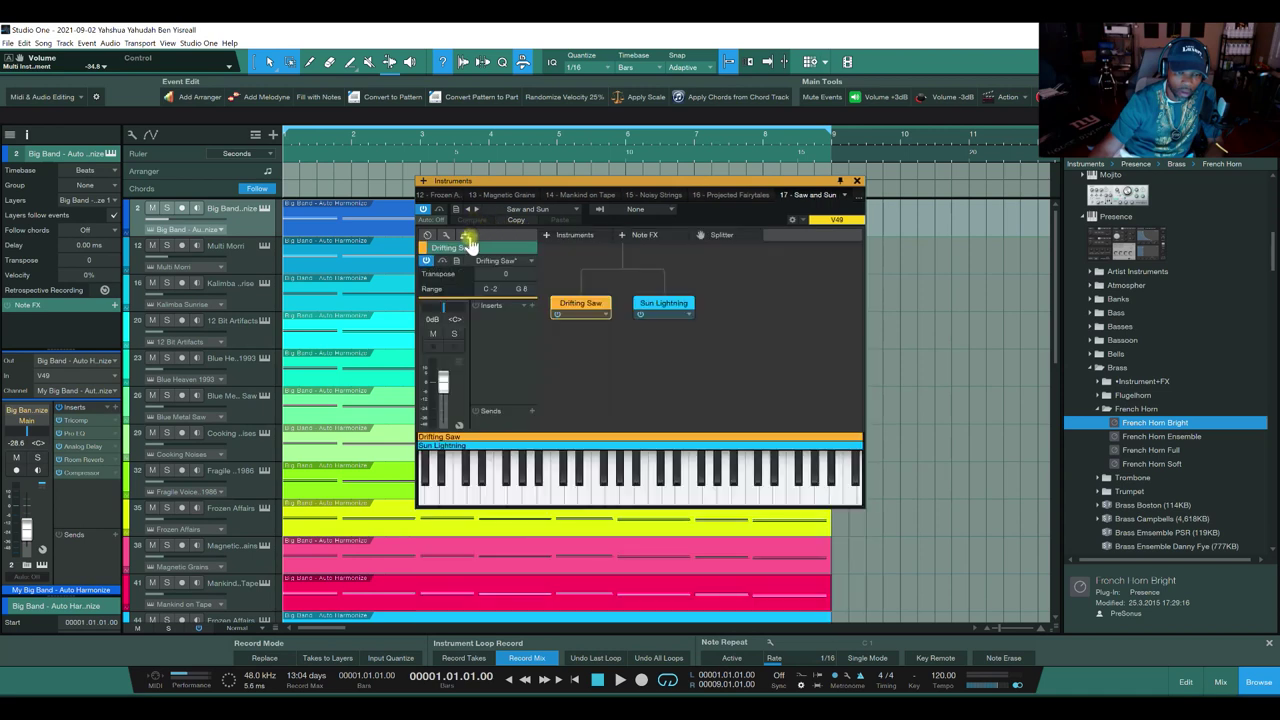
click(858, 200)
click(802, 445)
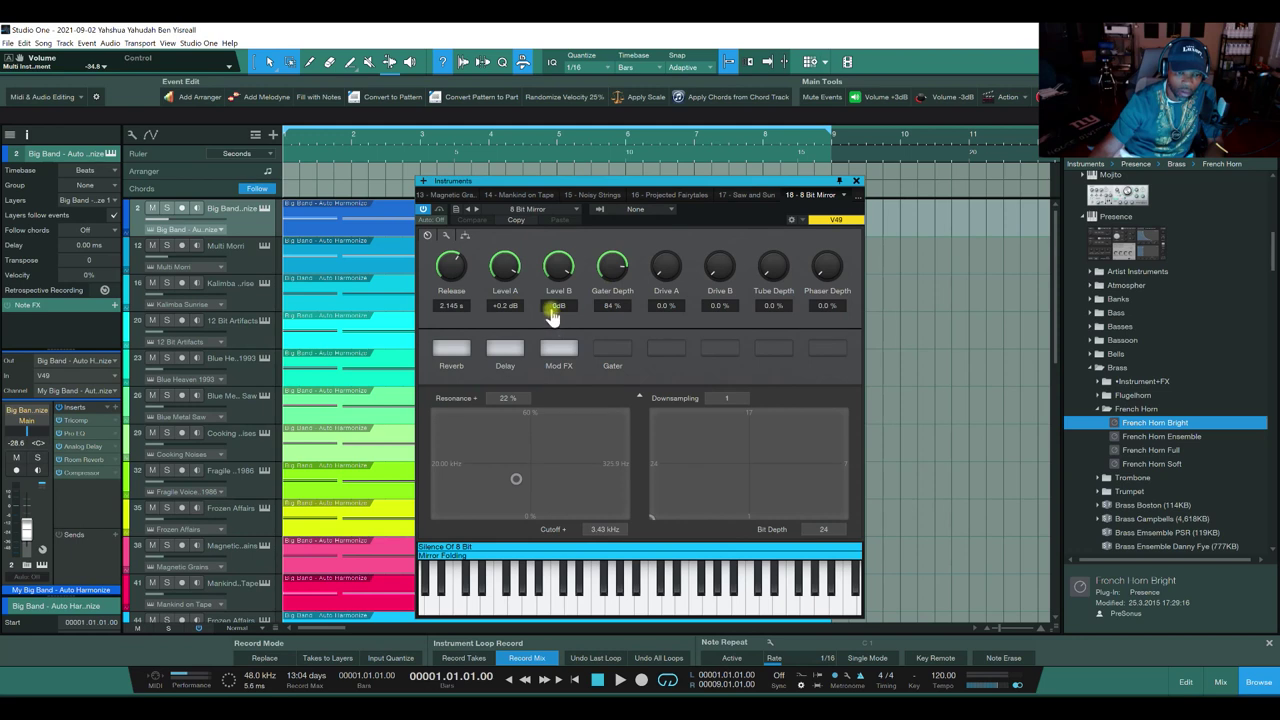
click(465, 236)
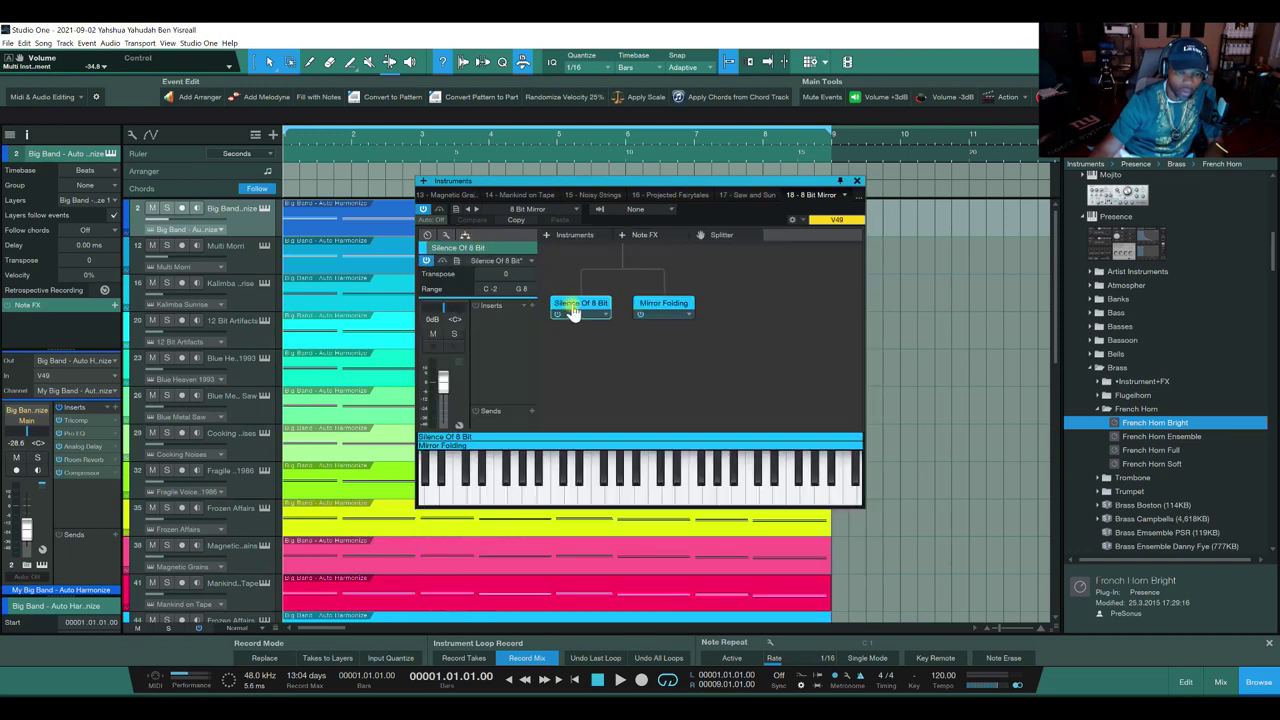
Step: Bring up the Fragile Cassettes multi instrument for review
click(858, 196)
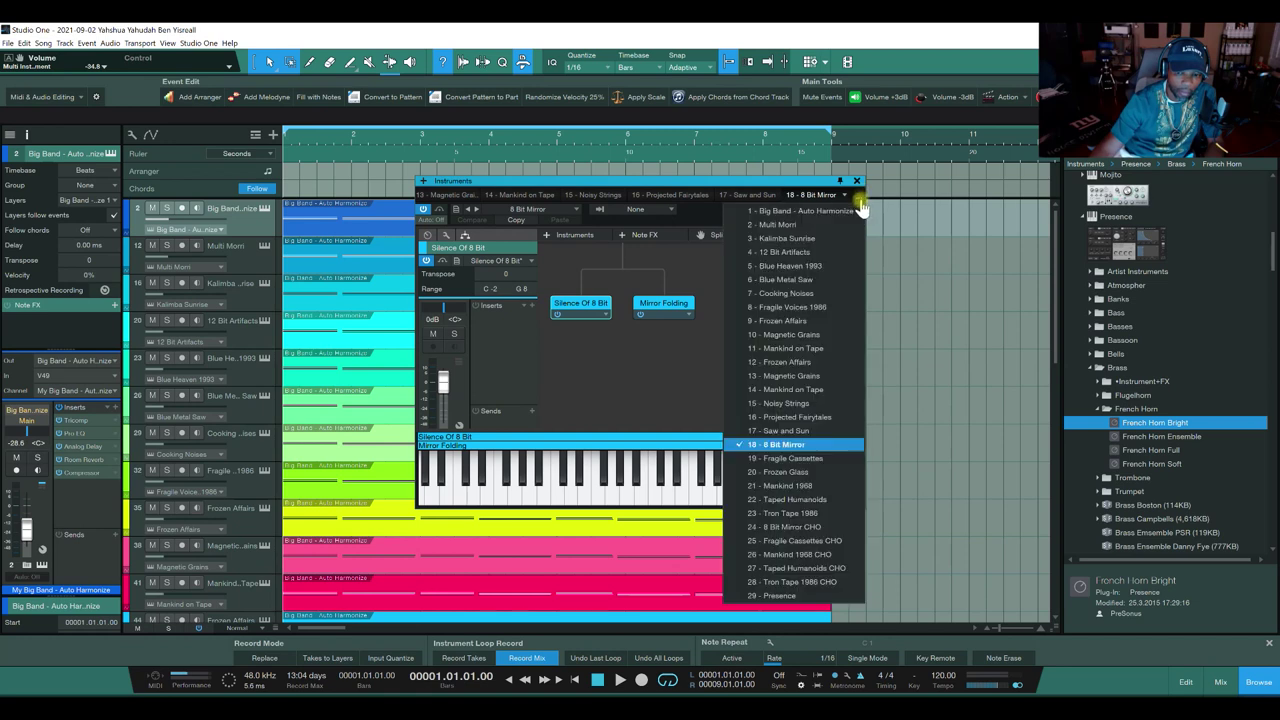
click(800, 452)
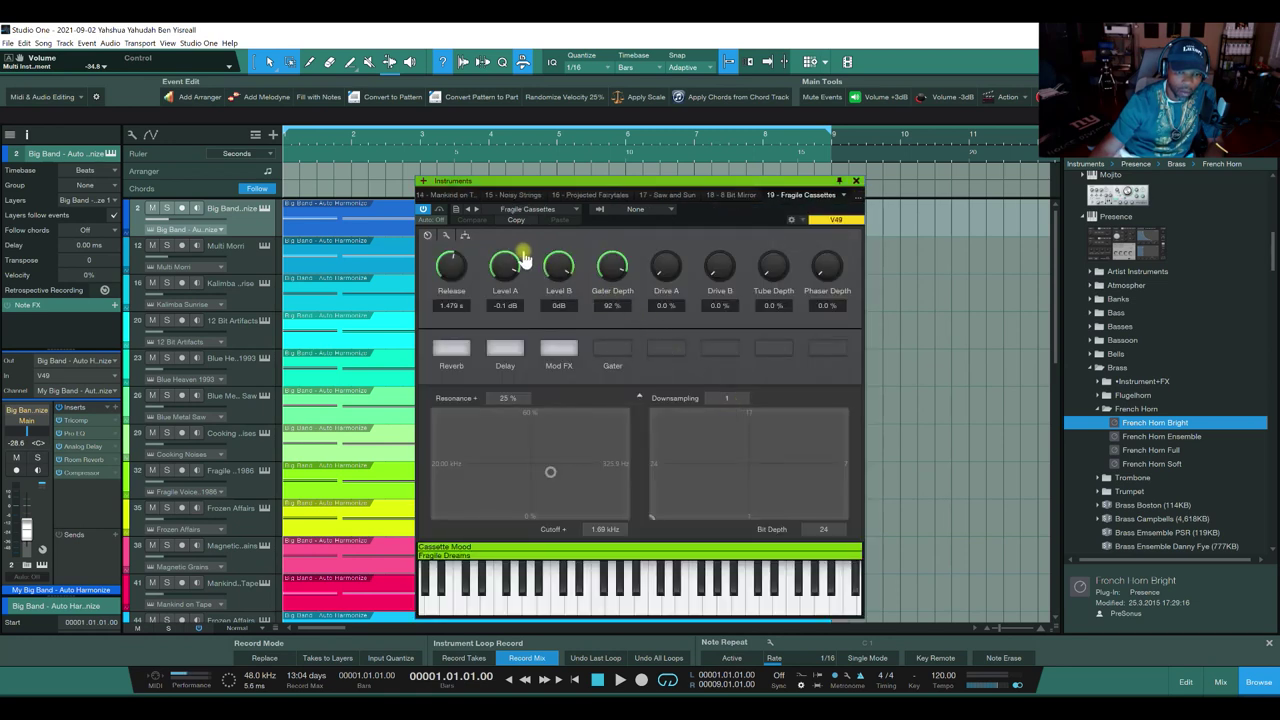
Step: Show the instrument routing of the Fragile Cassettes and Frozen Glass multi instruments
click(466, 238)
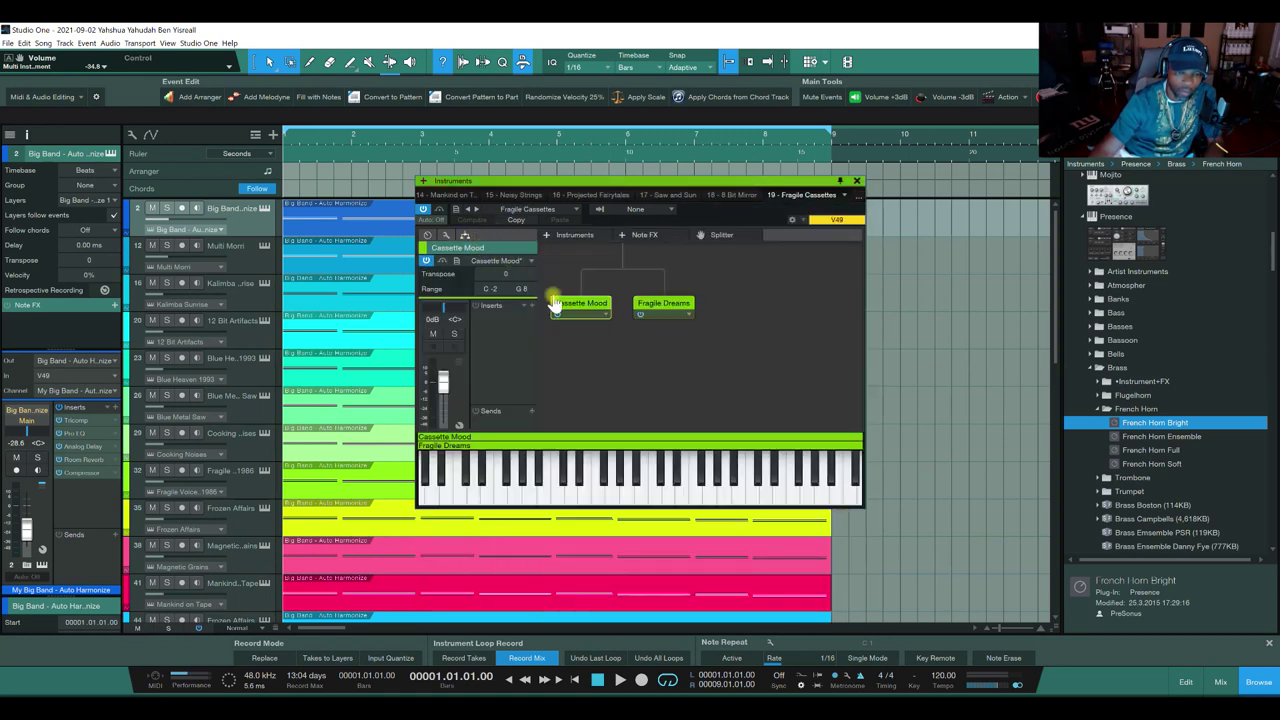
click(857, 200)
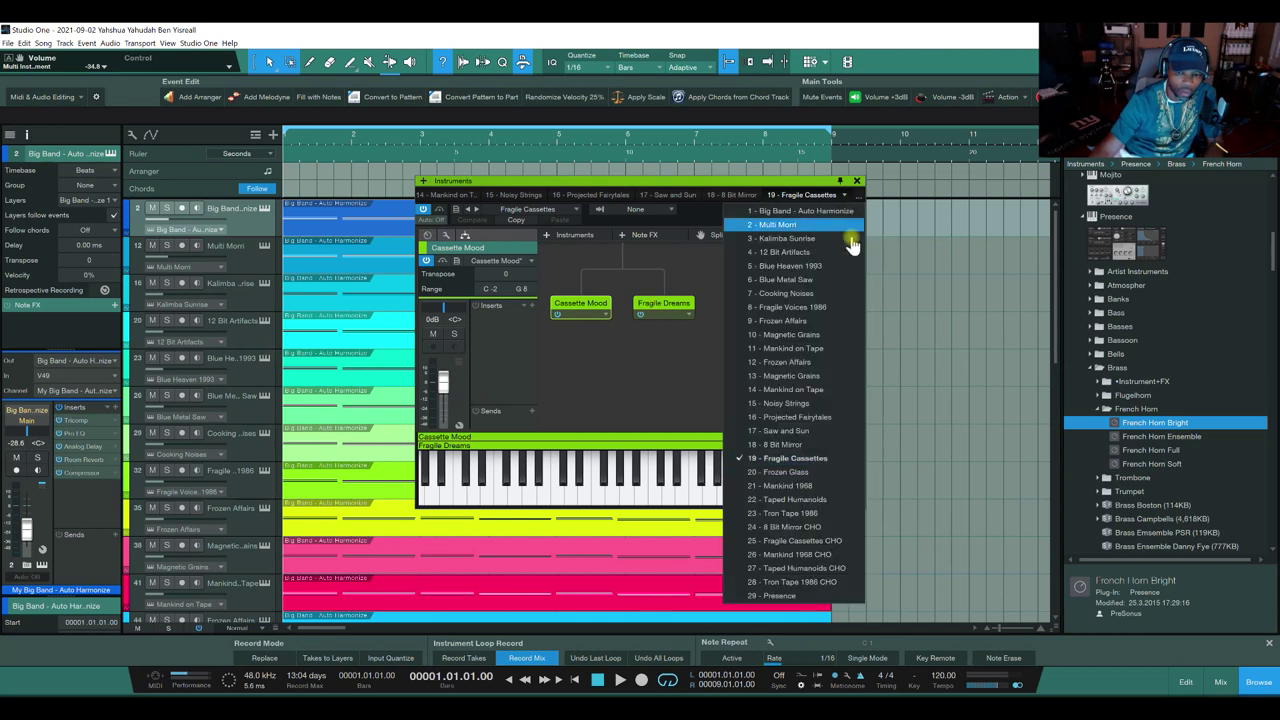
click(787, 468)
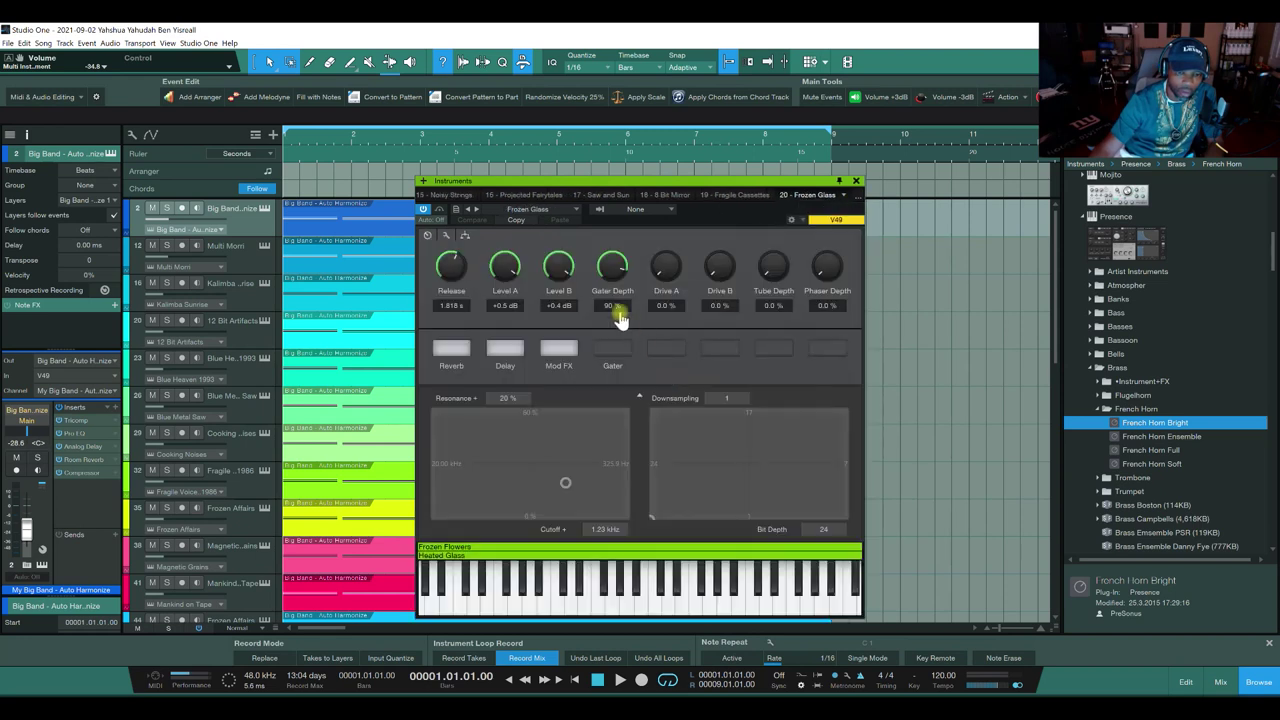
click(466, 236)
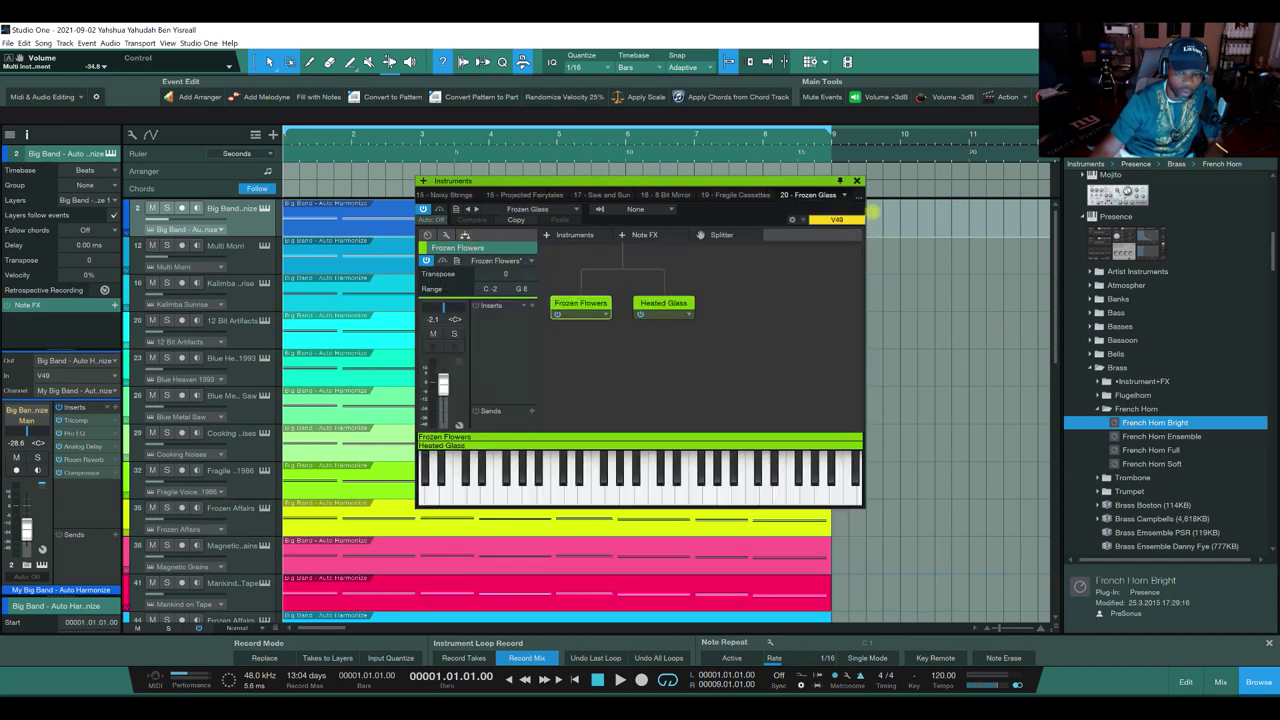
Step: Show the instrument routing of Mankind 1968 and Taped Humanoids
click(843, 195)
click(786, 488)
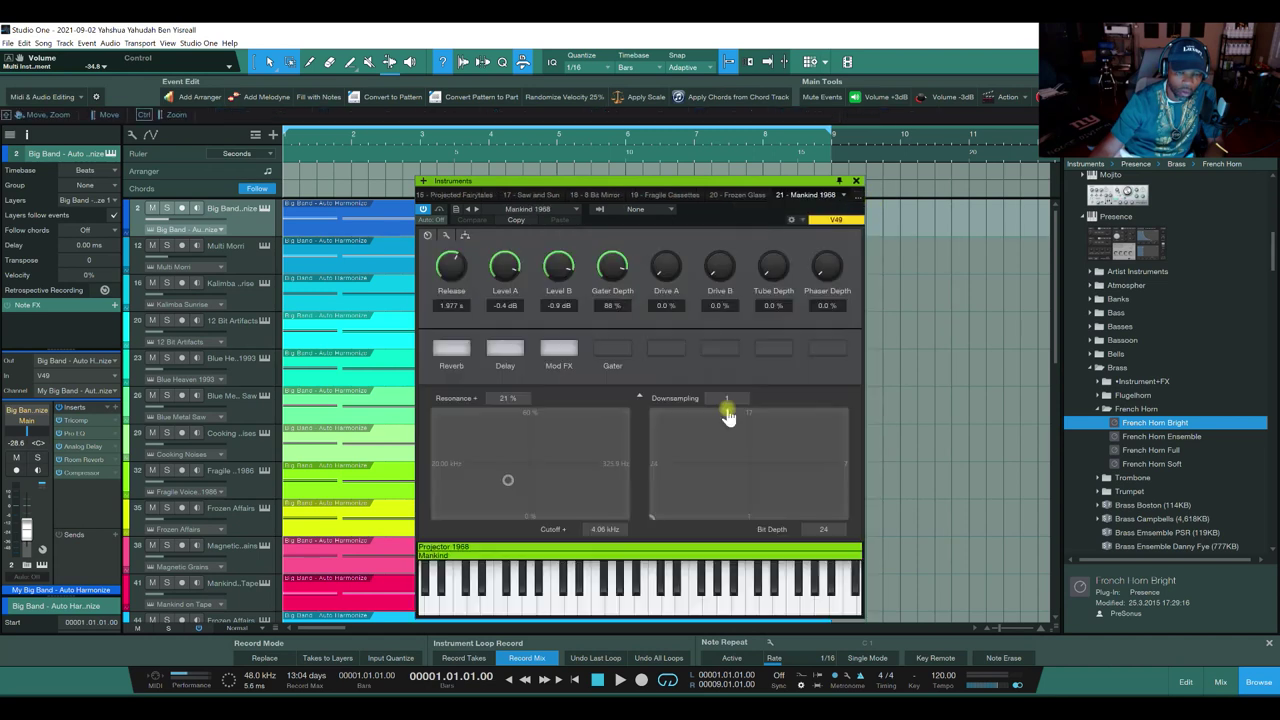
click(466, 236)
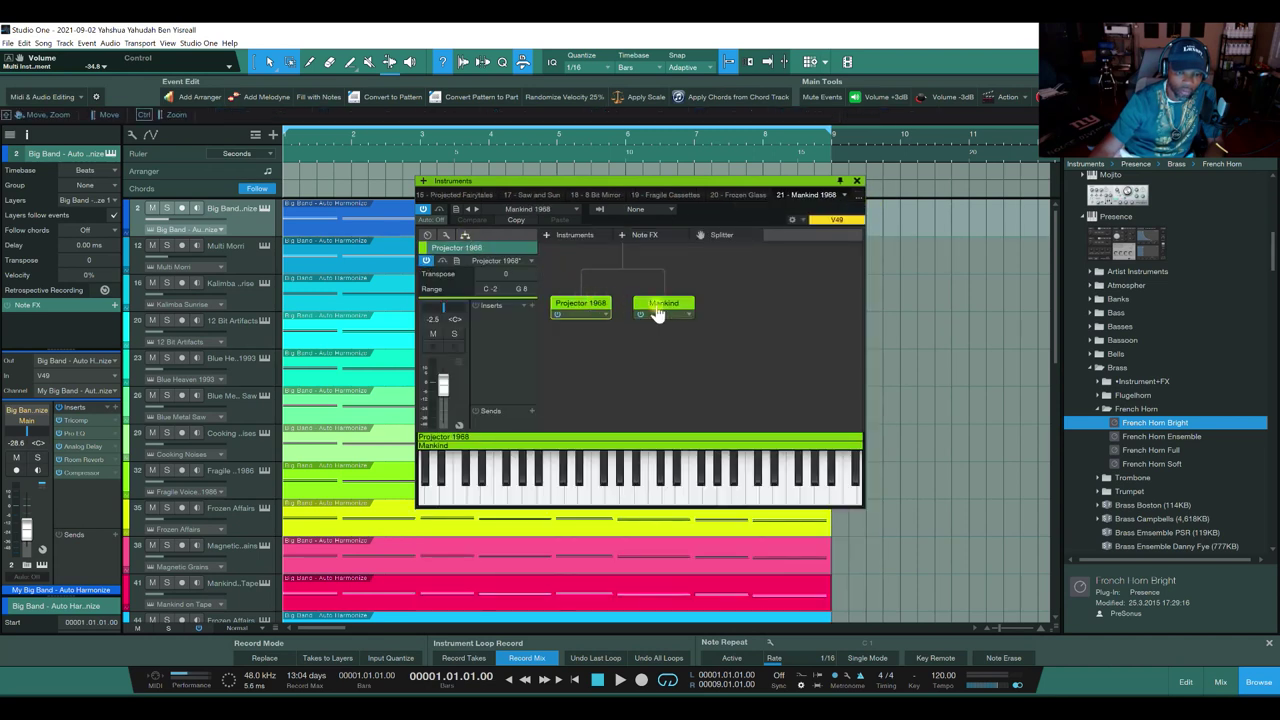
click(845, 195)
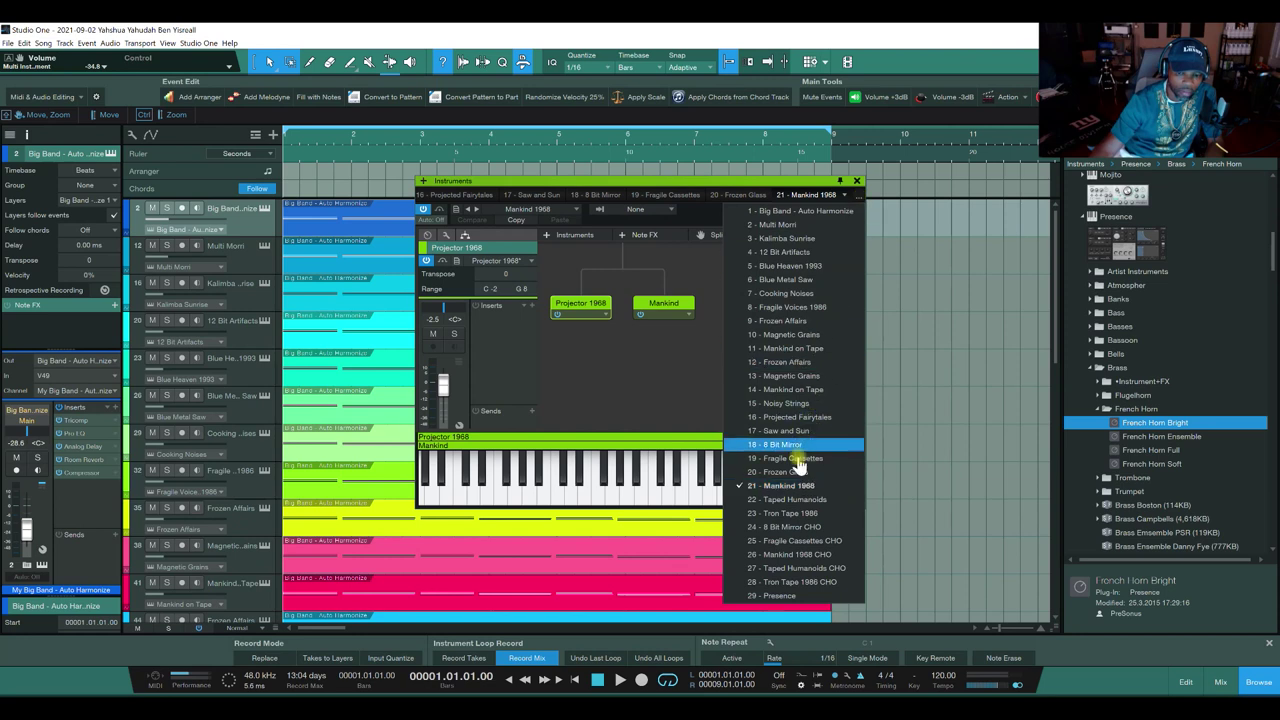
click(788, 499)
click(468, 238)
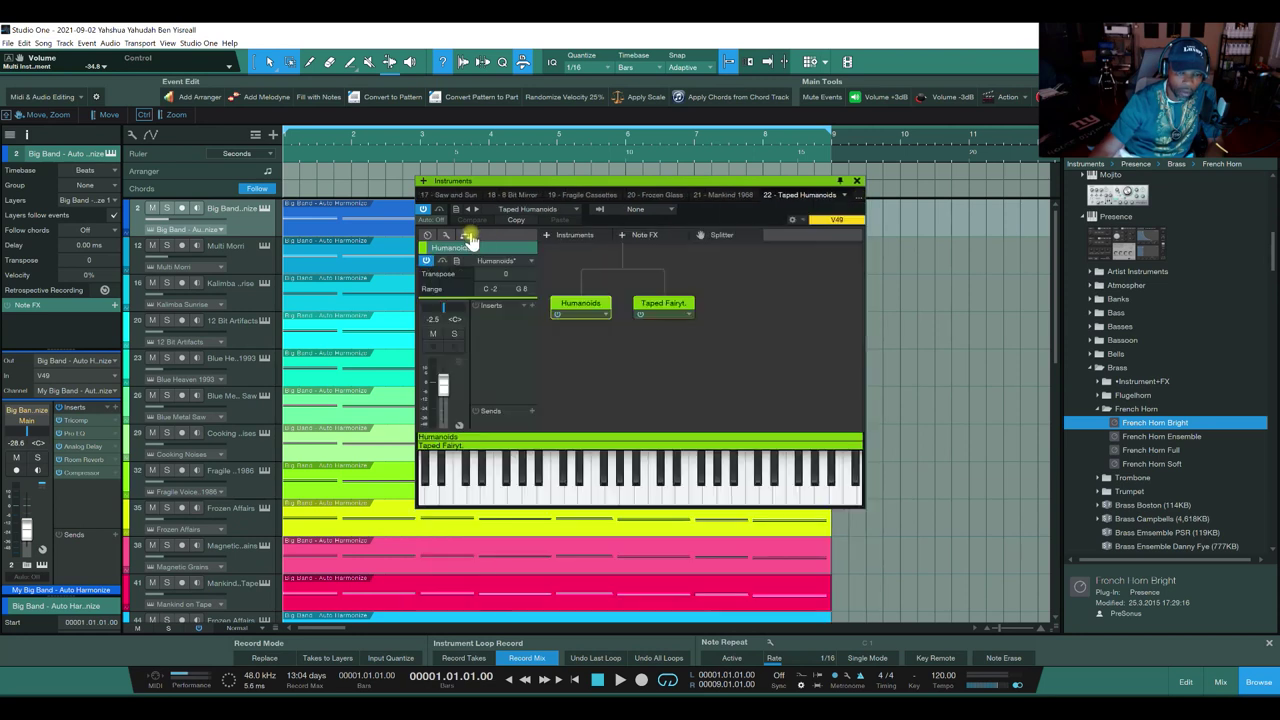
Step: Show the instrument routing of Tron Tape 1986 and 8 Bit Mirror CHO
click(856, 198)
click(790, 510)
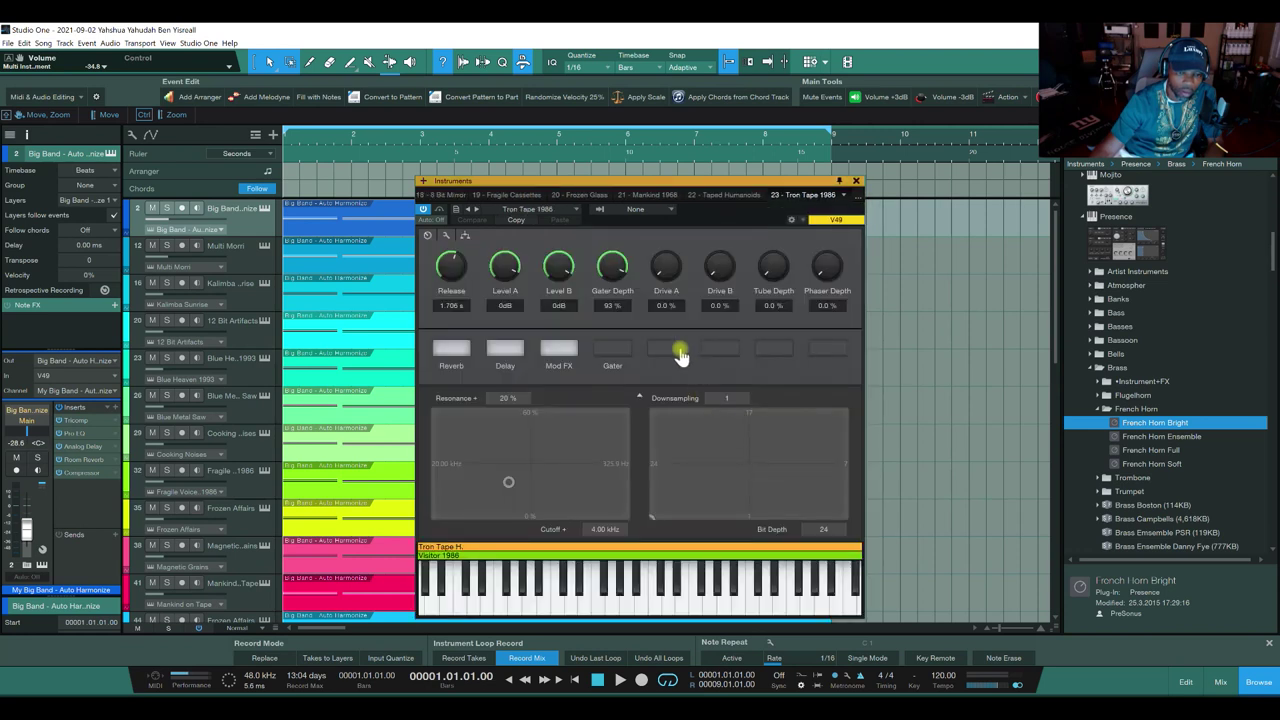
click(465, 235)
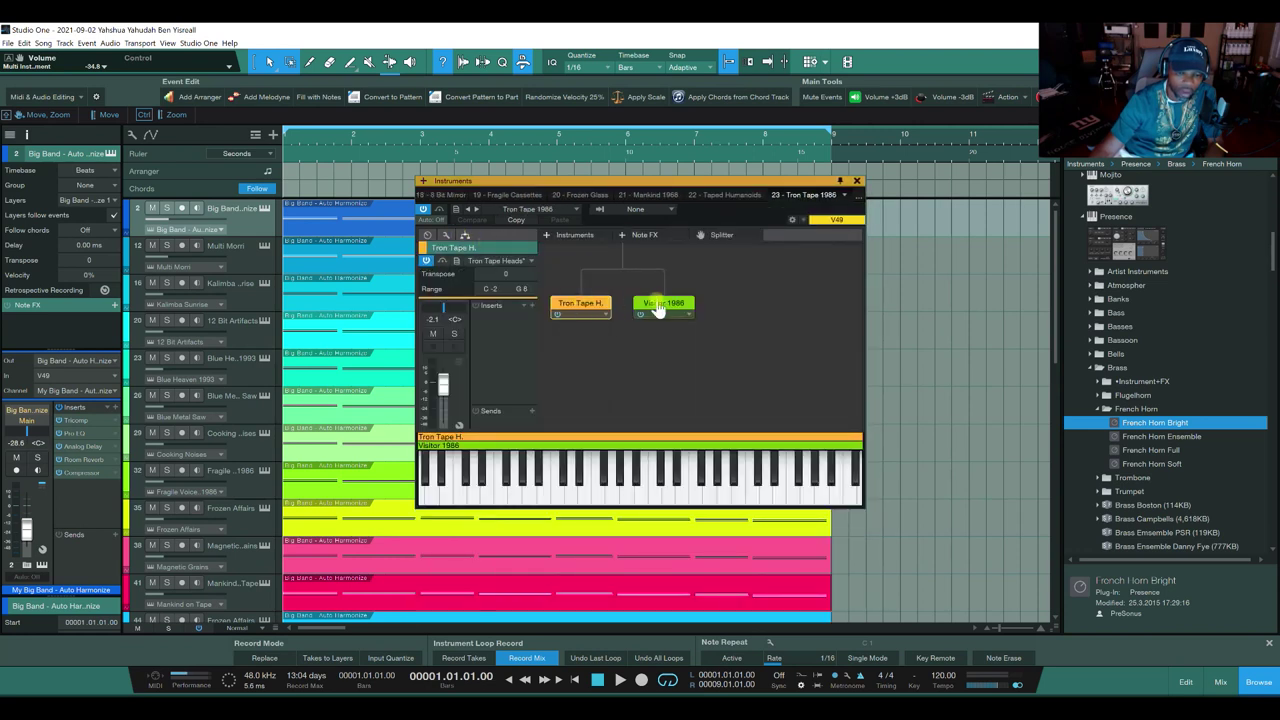
click(847, 197)
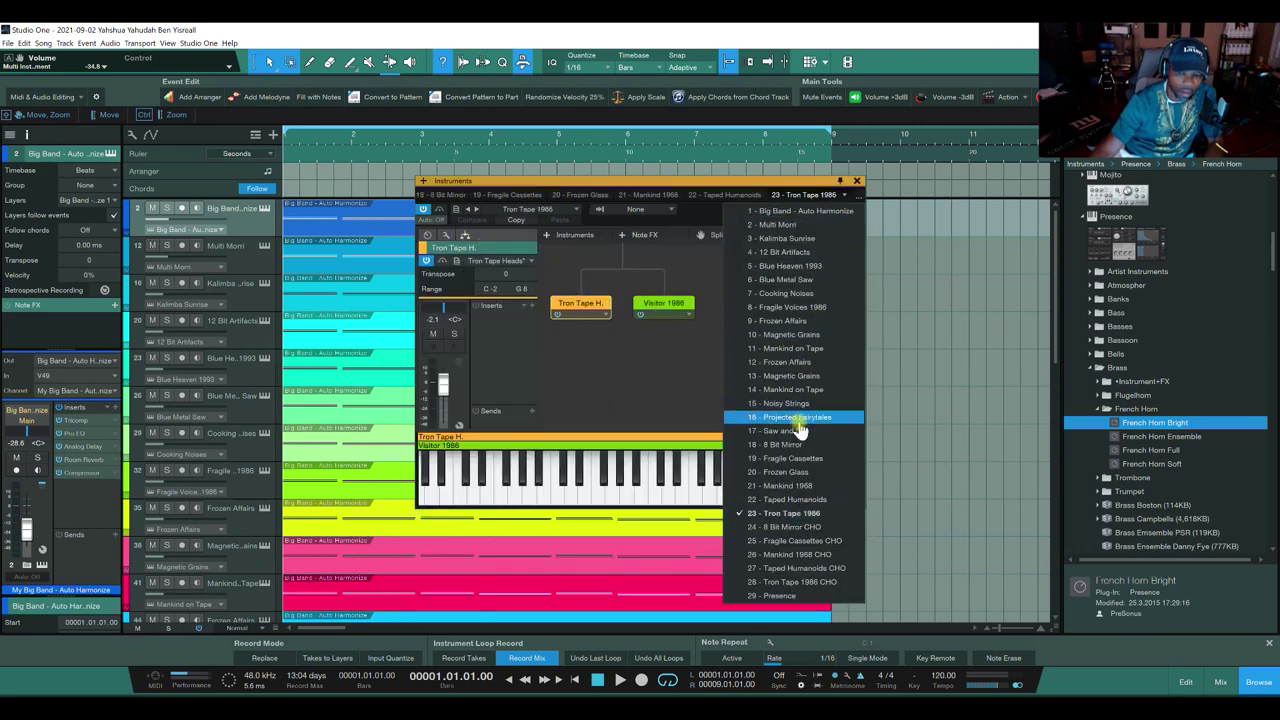
click(782, 528)
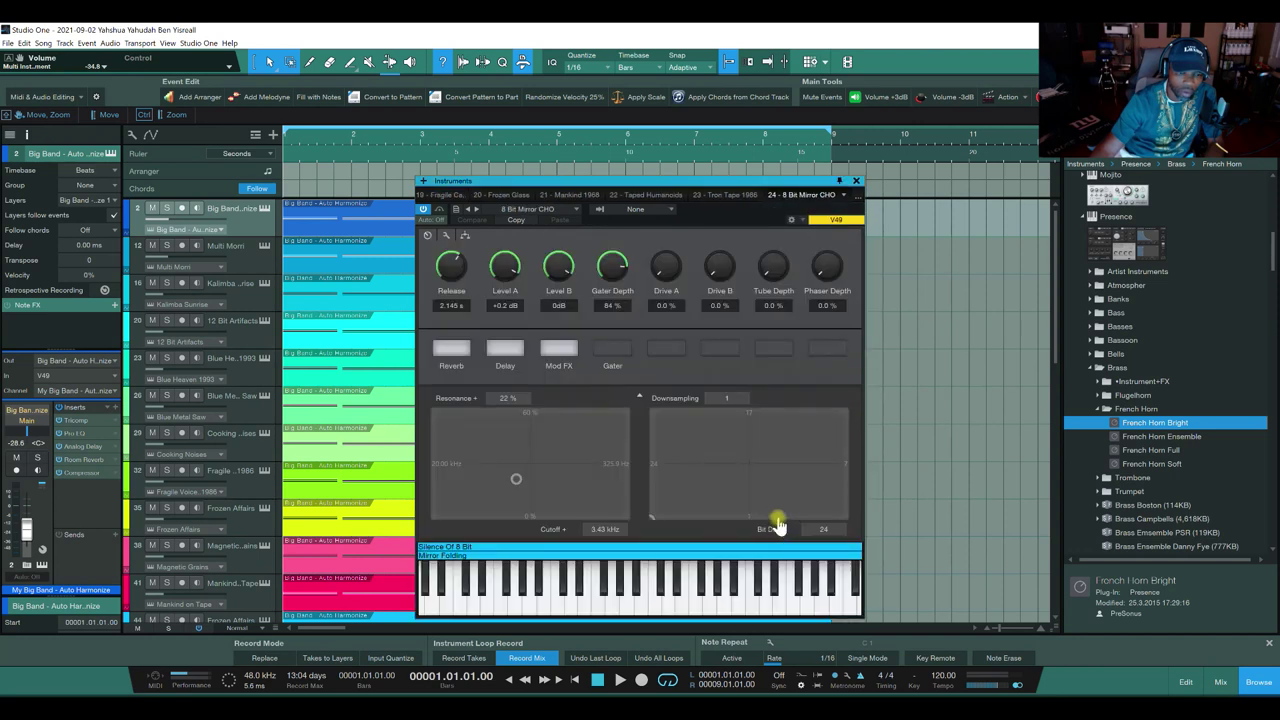
click(464, 234)
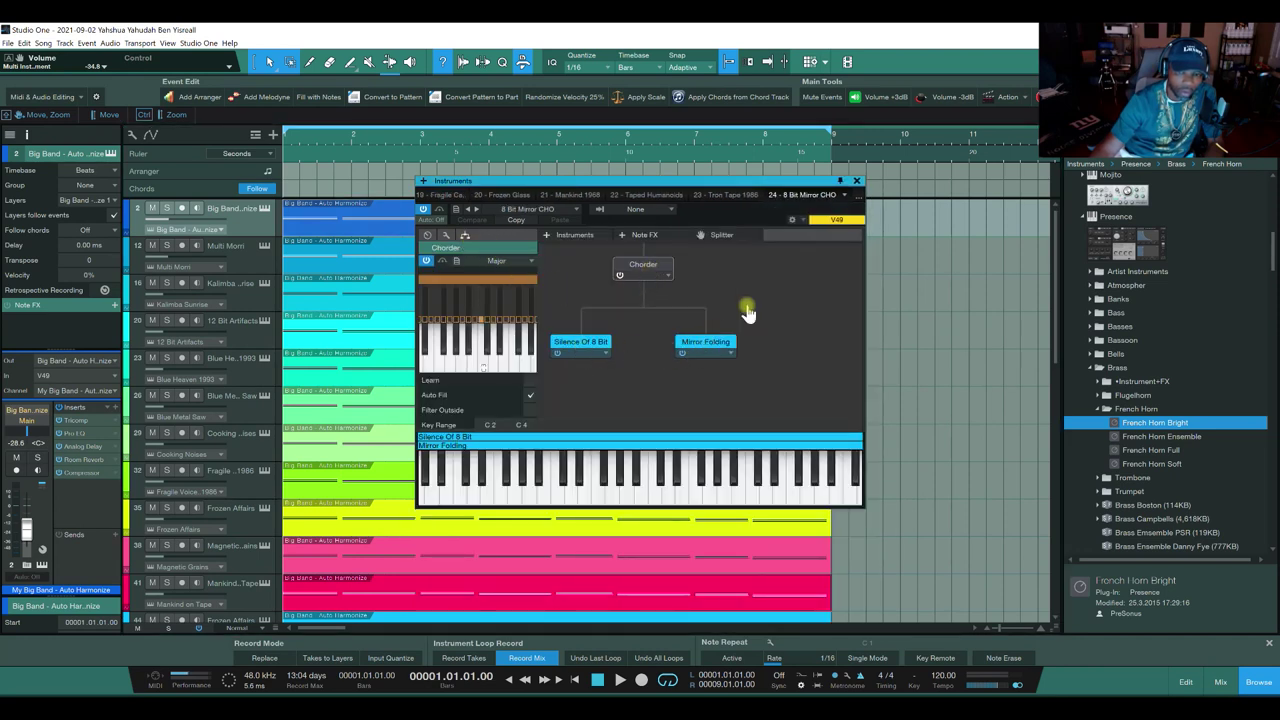
Step: Show the Chorder and instrument routing of Fragile Cassettes CHO and Mankind 1968 CHO
click(844, 195)
click(798, 540)
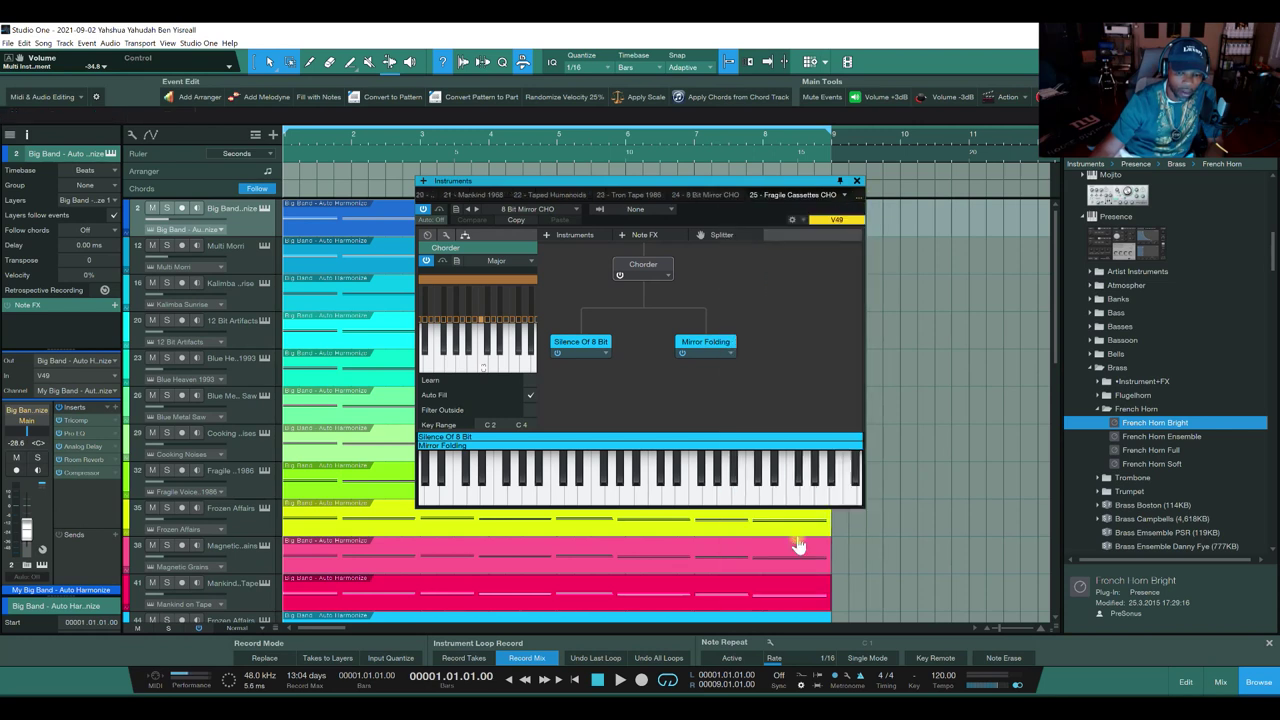
click(464, 236)
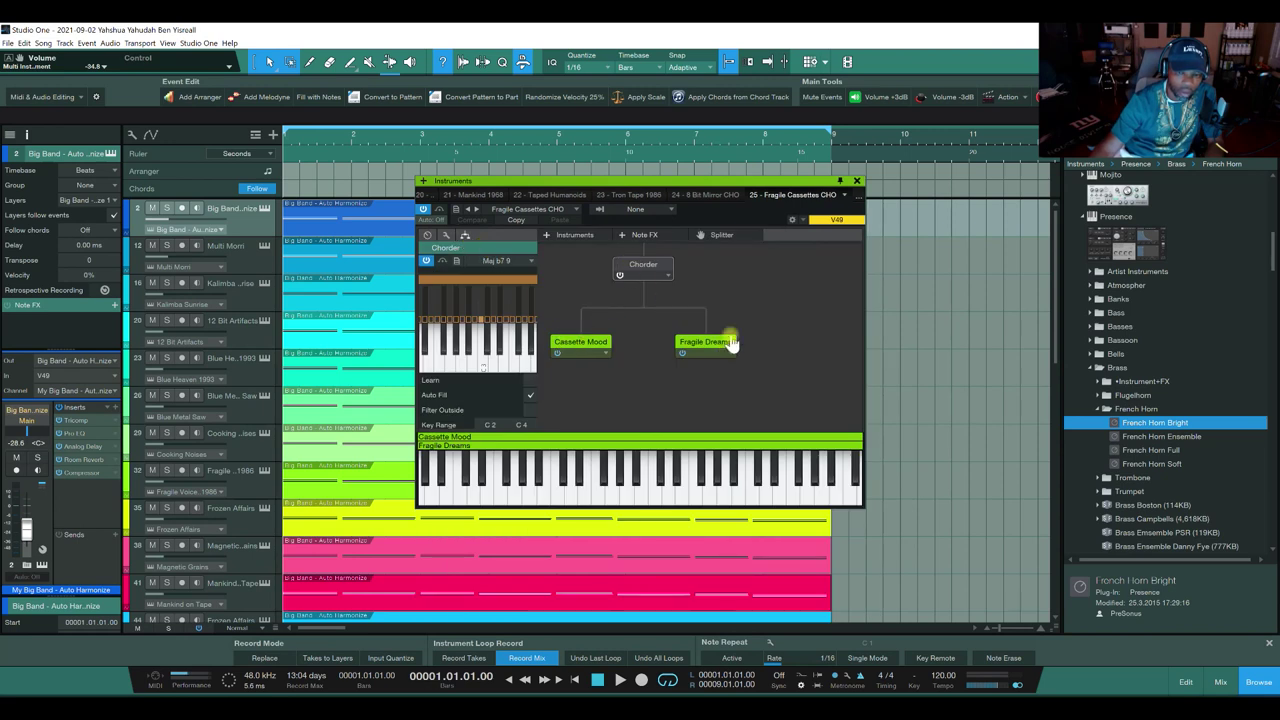
click(844, 194)
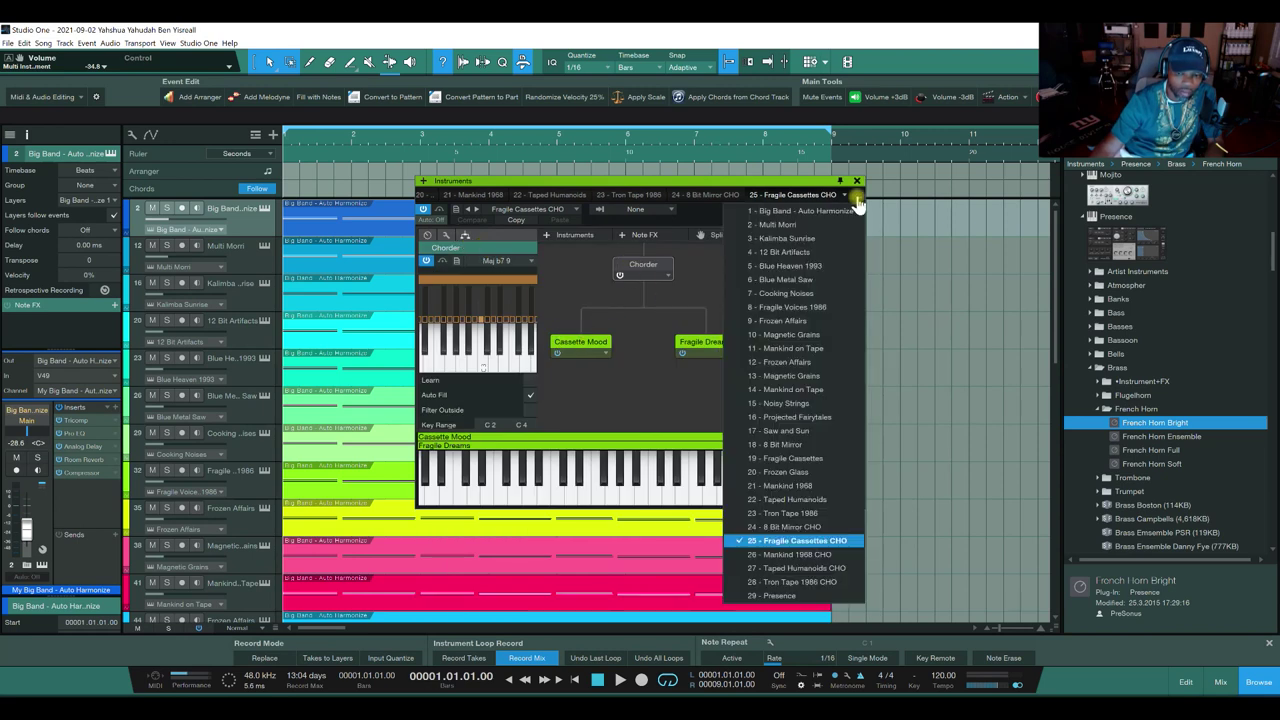
click(790, 554)
click(464, 236)
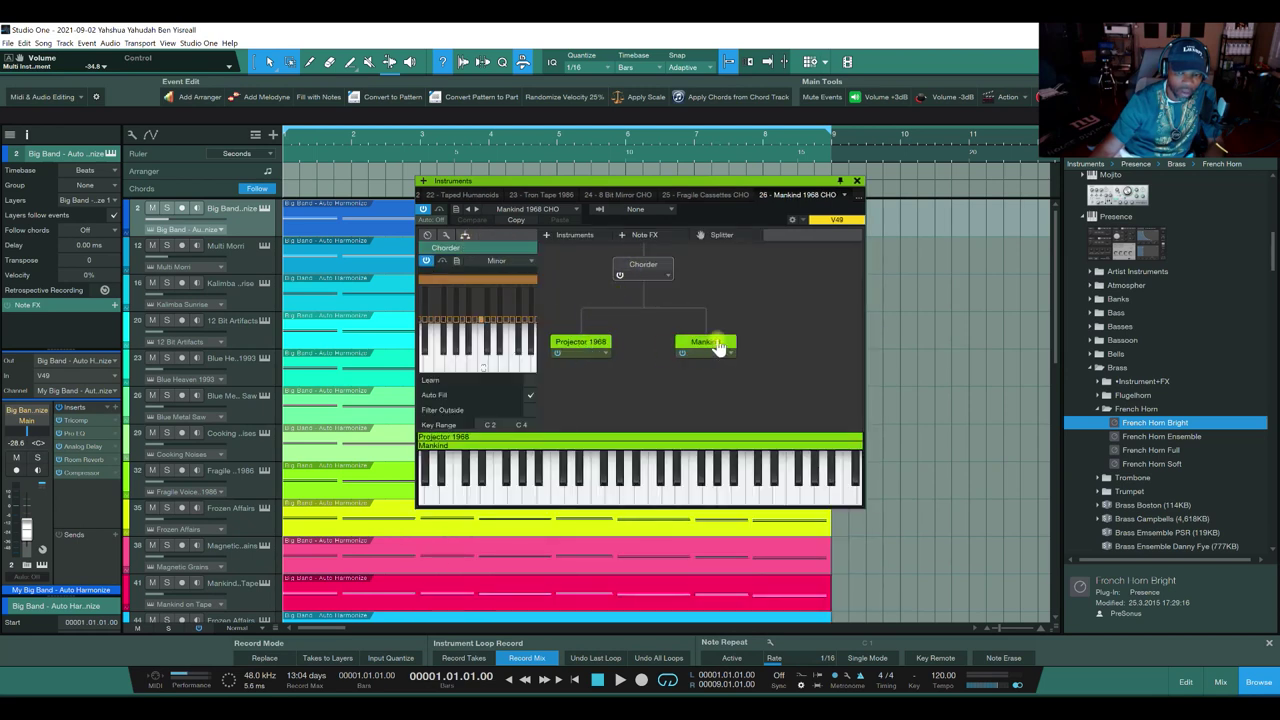
Step: Show the Chorder and instrument routing of Taped Humanoids CHO and Tron Tape 1986 CHO
click(844, 194)
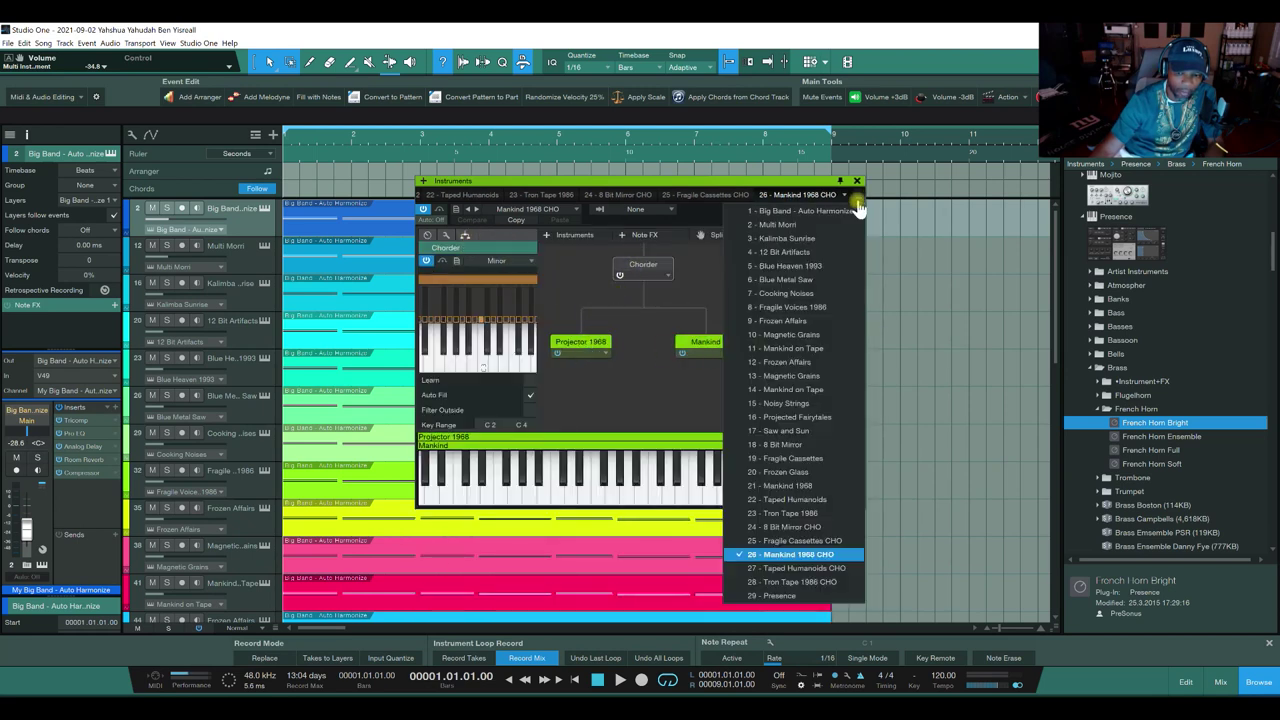
click(790, 568)
click(464, 236)
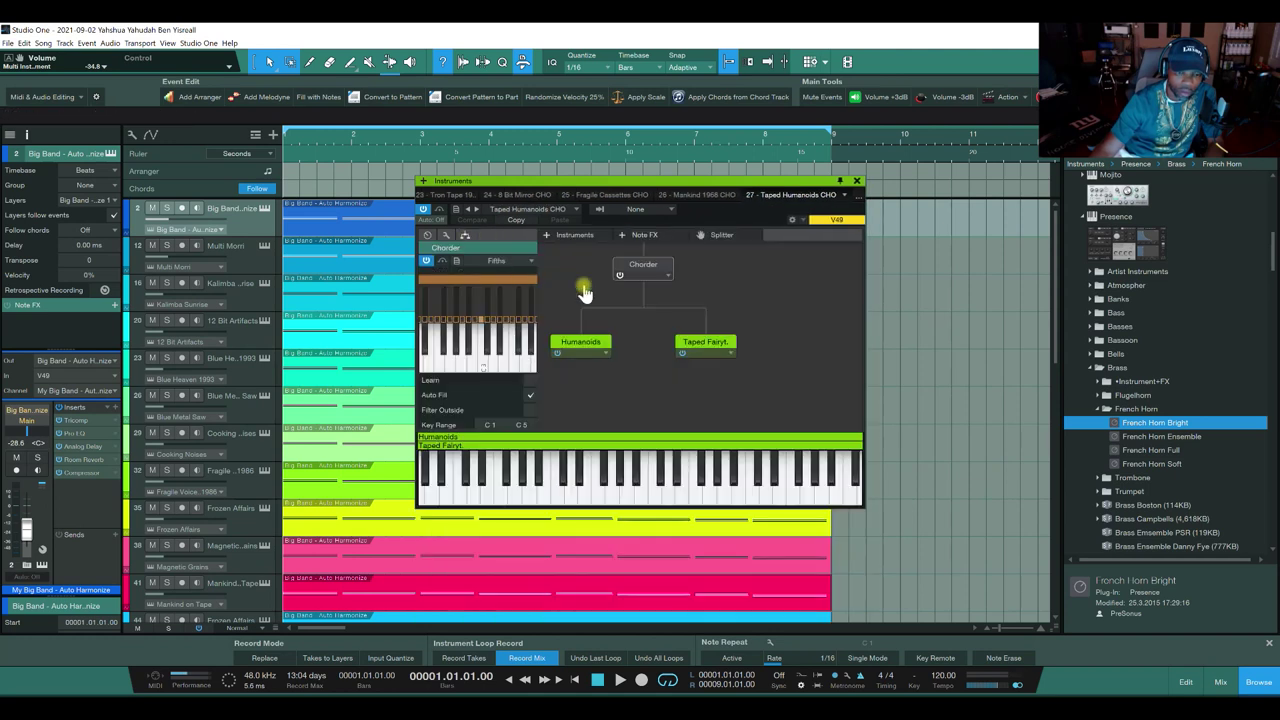
click(857, 201)
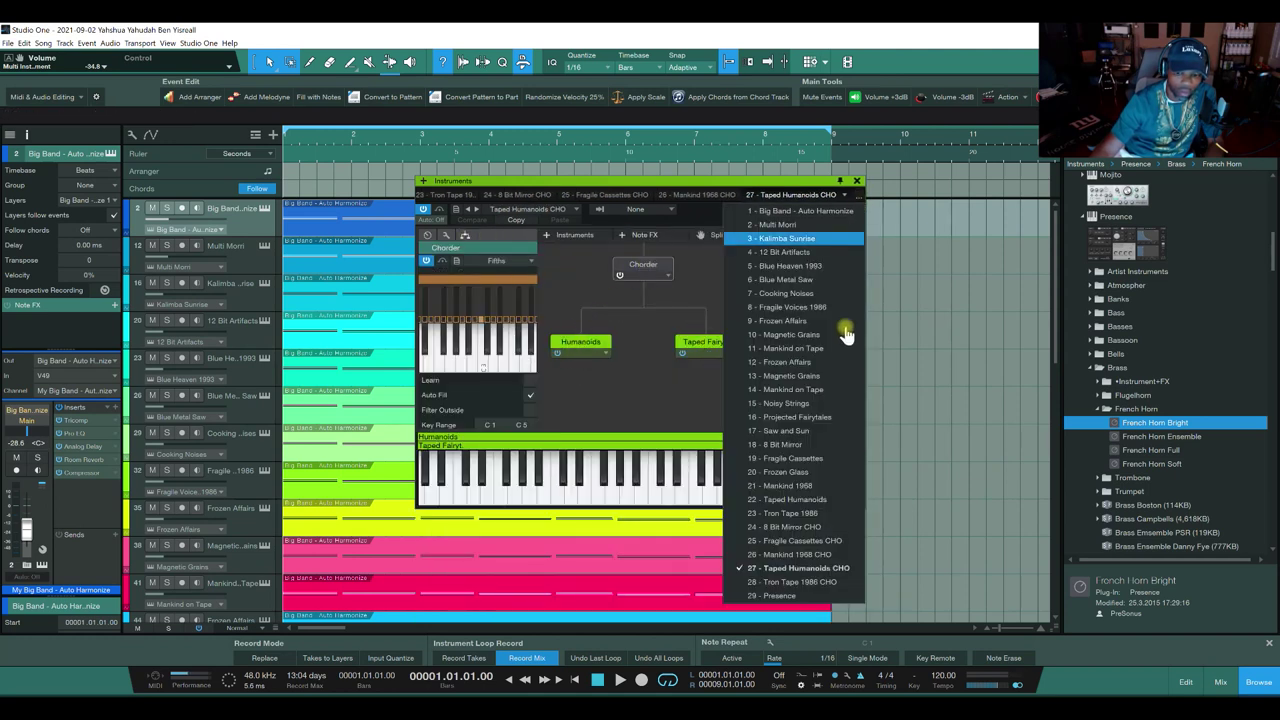
click(786, 582)
click(465, 235)
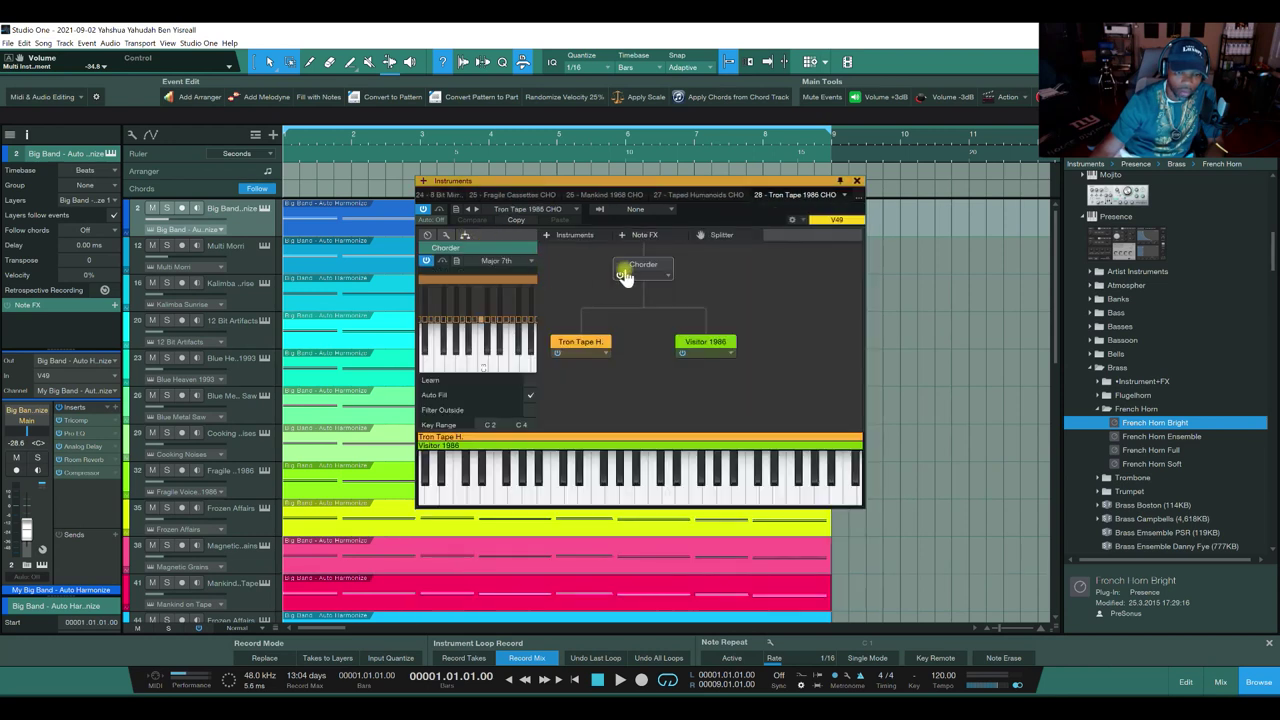
Step: View the Presence French Horn Bright instrument, look through the full track list, and close the instrument window
click(857, 201)
click(779, 596)
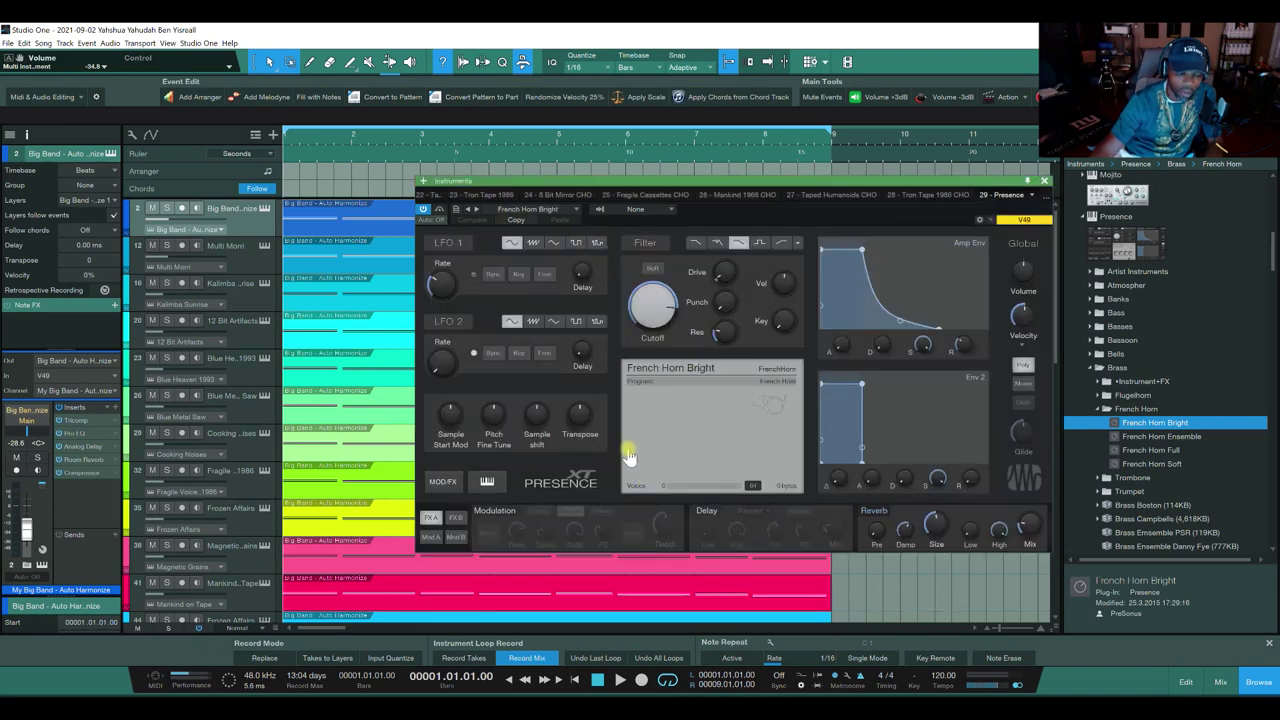
scroll(390, 440, down, 10)
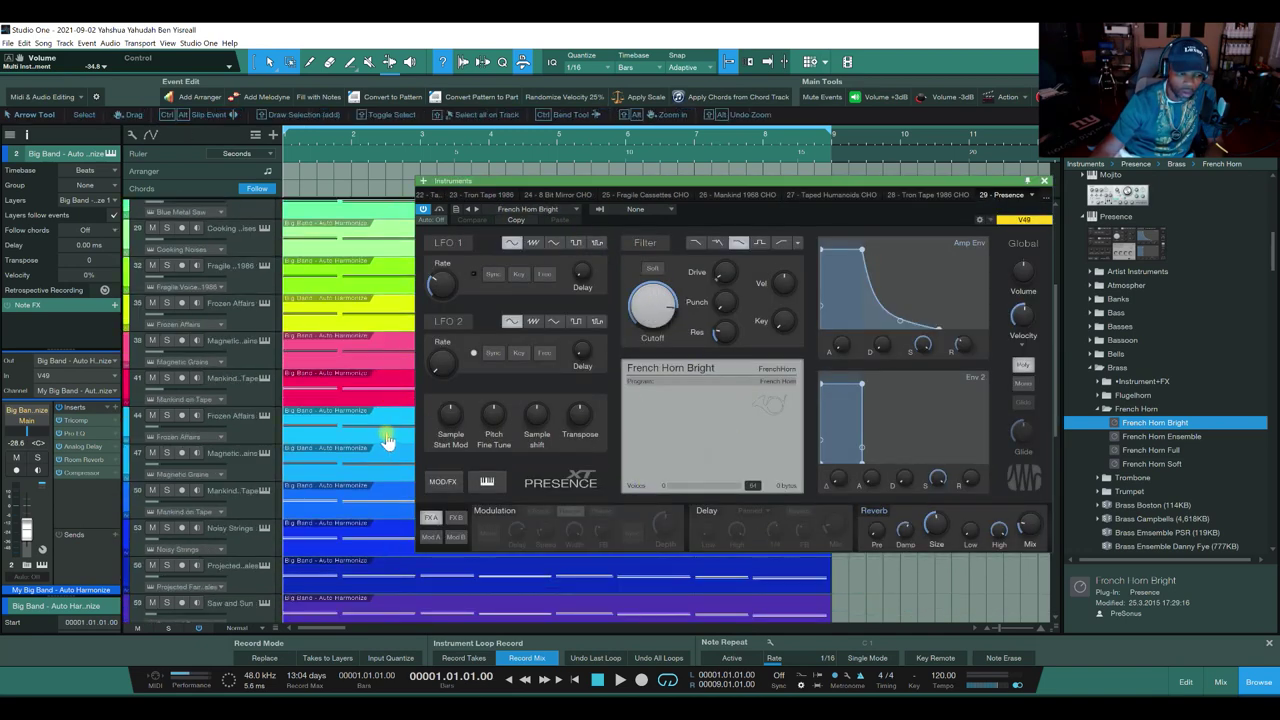
scroll(384, 430, down, 5)
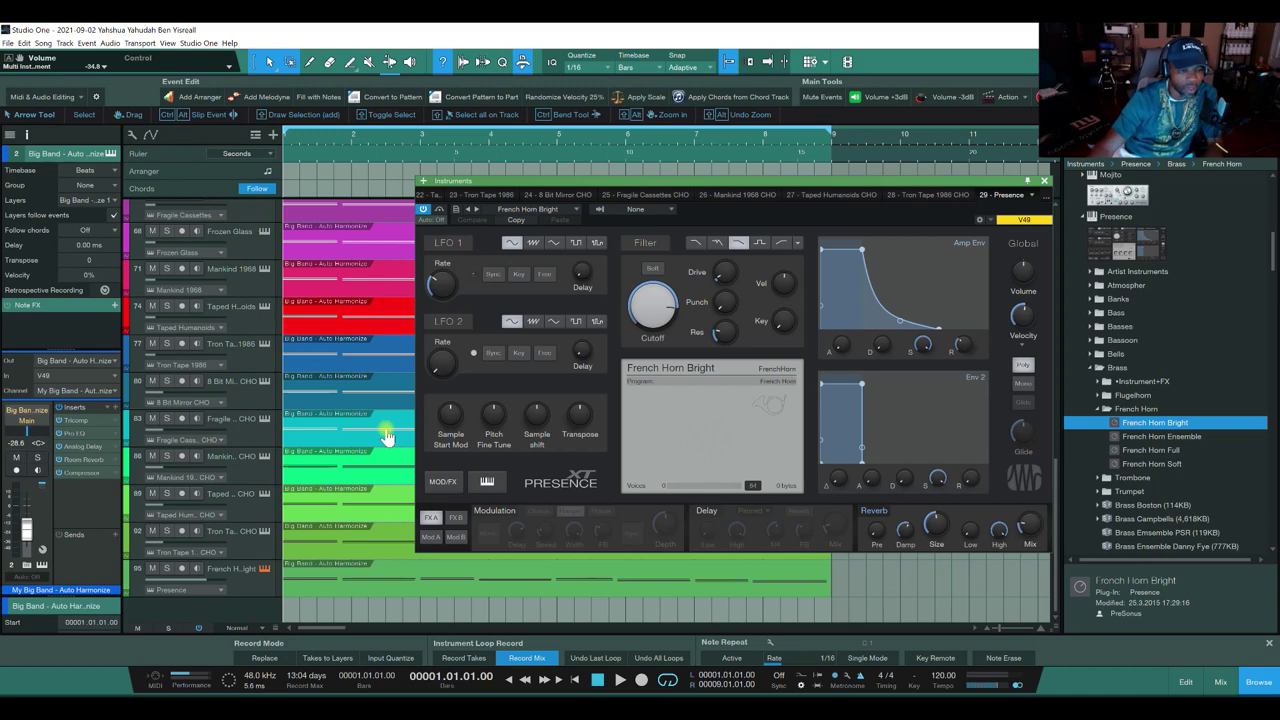
scroll(386, 430, up, 4)
scroll(386, 427, up, 12)
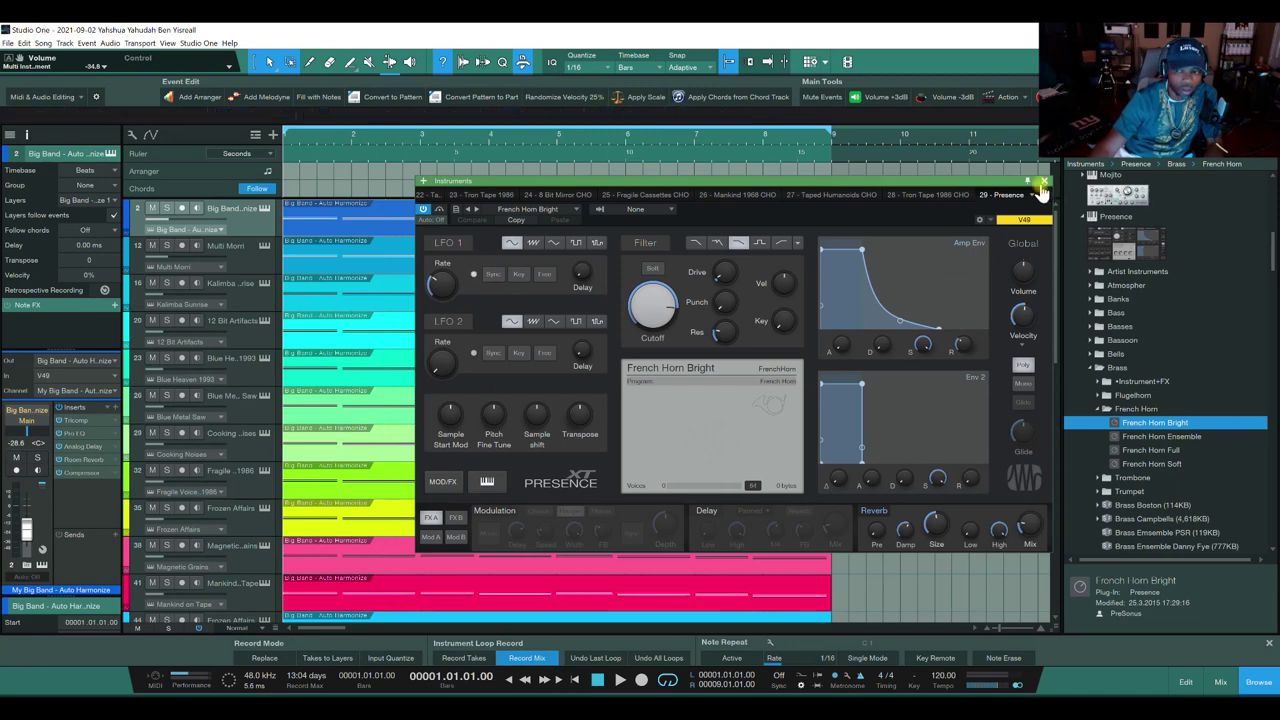
click(1043, 182)
Step: Open and close the instrument editors of Mankind on Tape on track 50 and French Horn Bright on track 95
scroll(323, 434, down, 8)
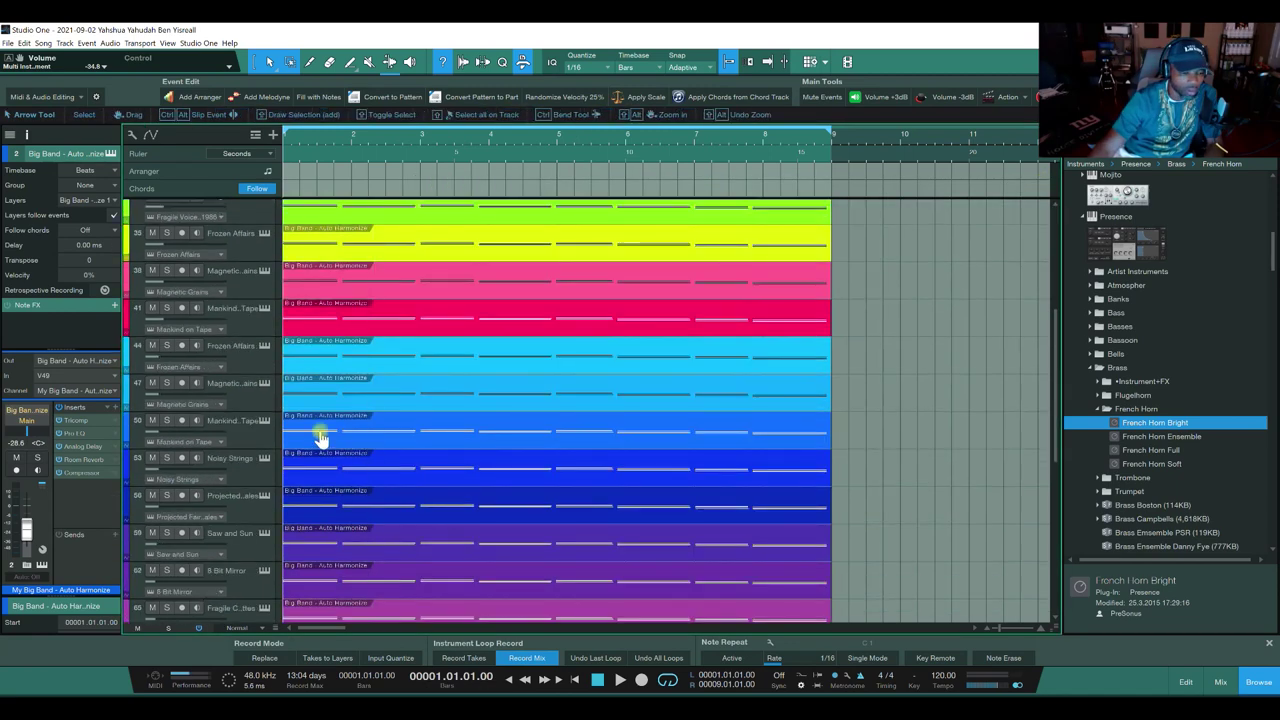
click(265, 421)
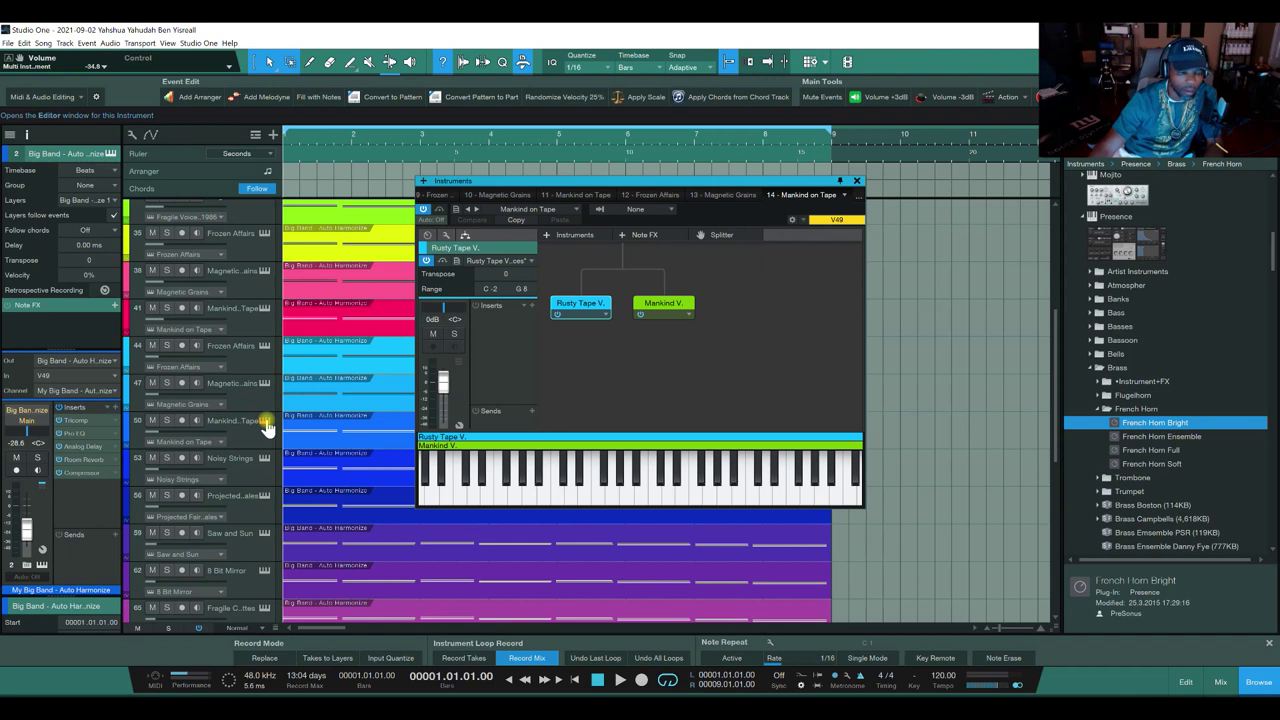
click(265, 421)
scroll(314, 508, down, 9)
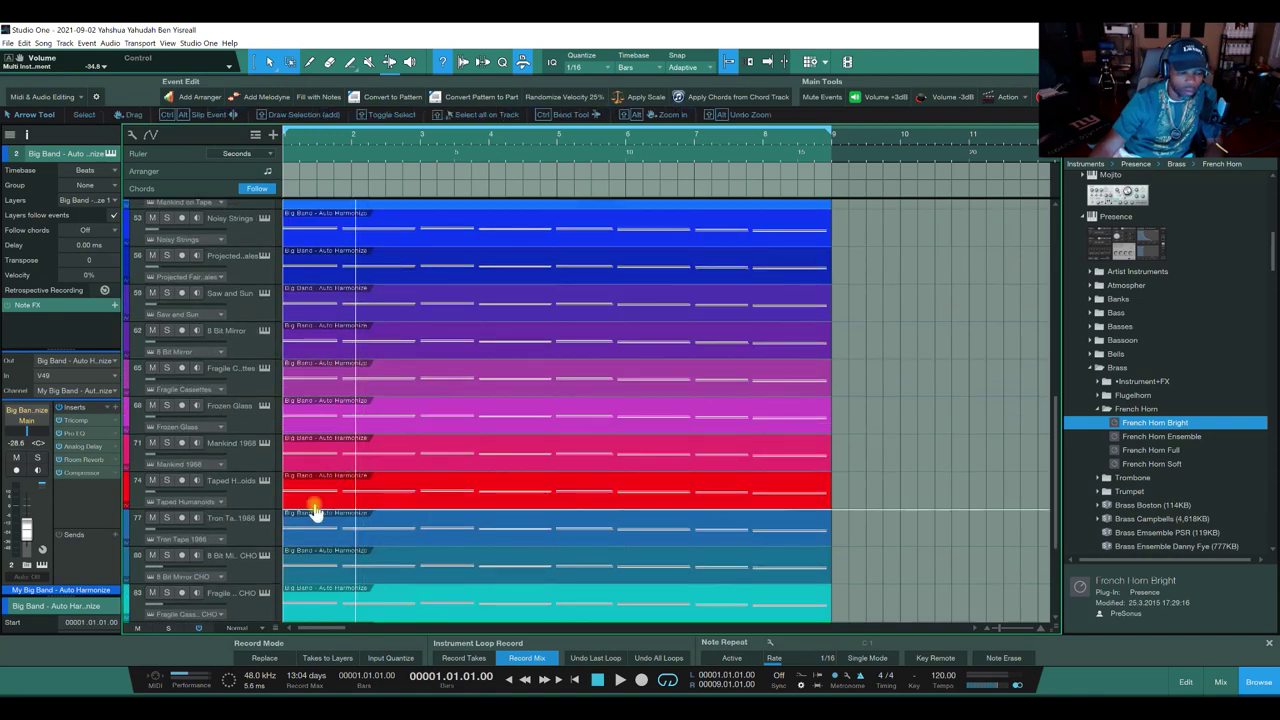
scroll(296, 541, down, 2)
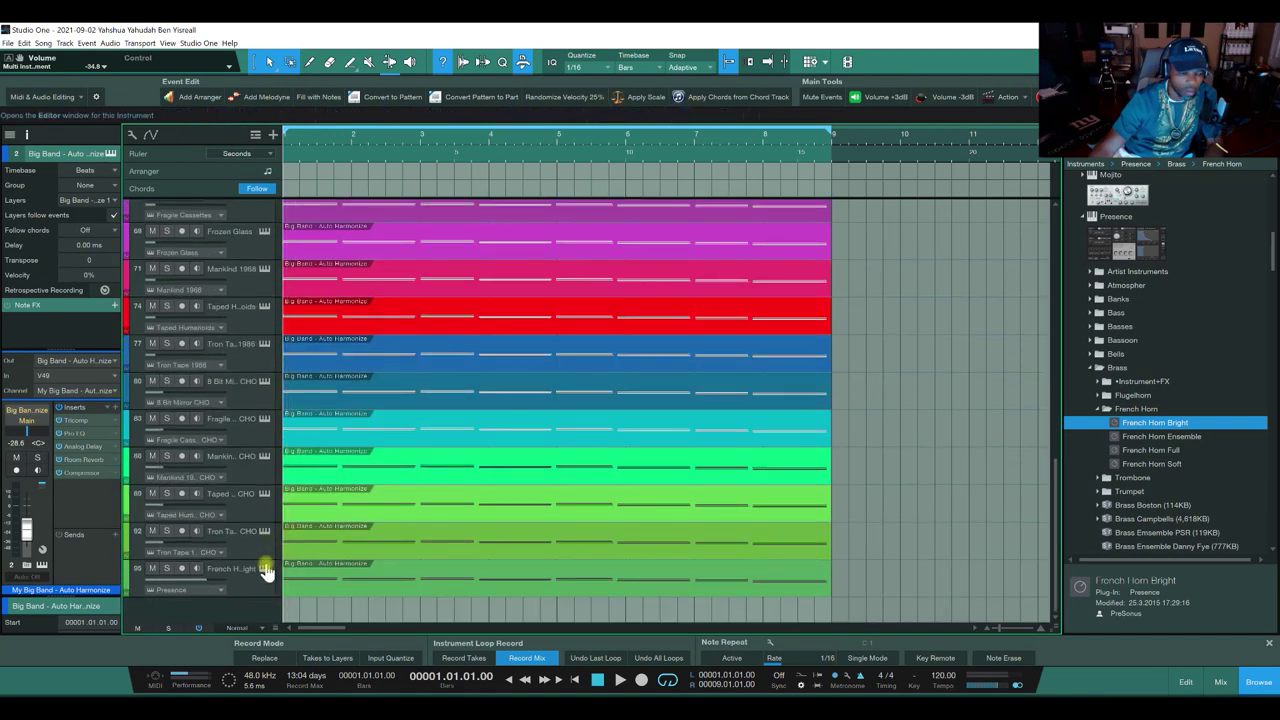
click(264, 569)
click(264, 569)
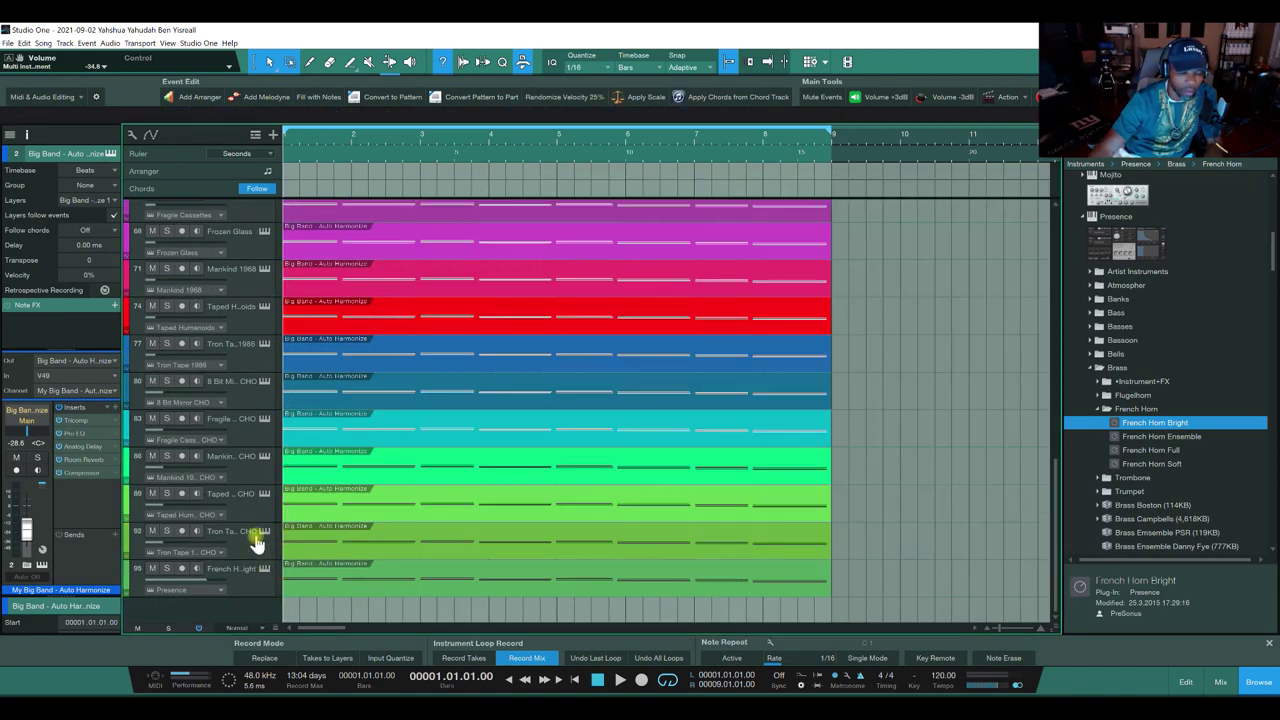
Step: View the Tron Tape 1986 CHO and 8 Bit Mirror CHO instruments from their tracks, closing each editor
click(264, 531)
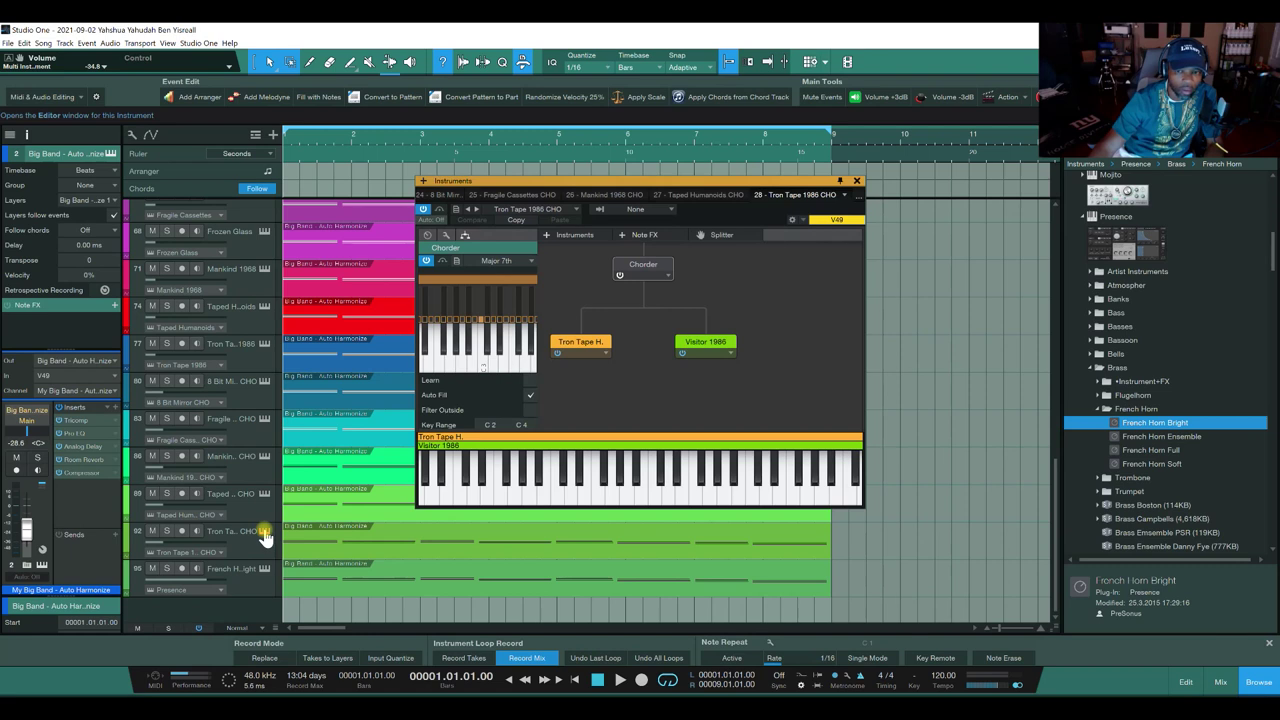
click(845, 195)
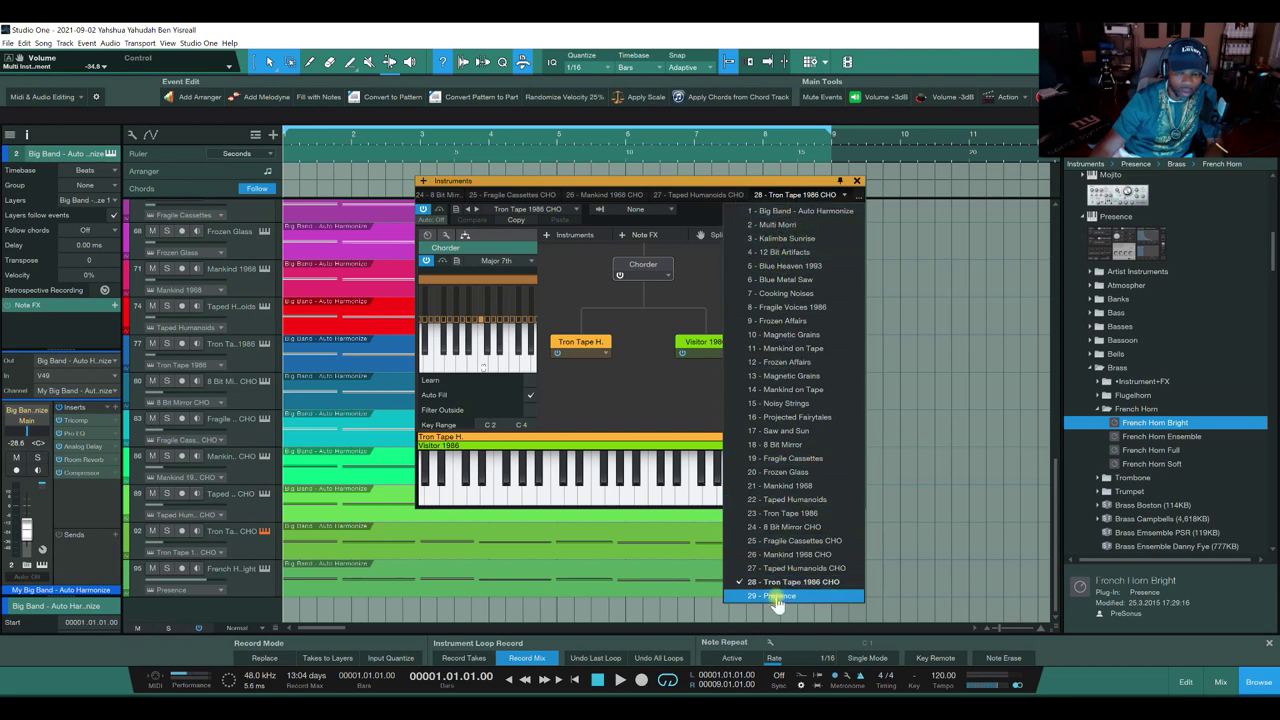
click(860, 188)
click(856, 183)
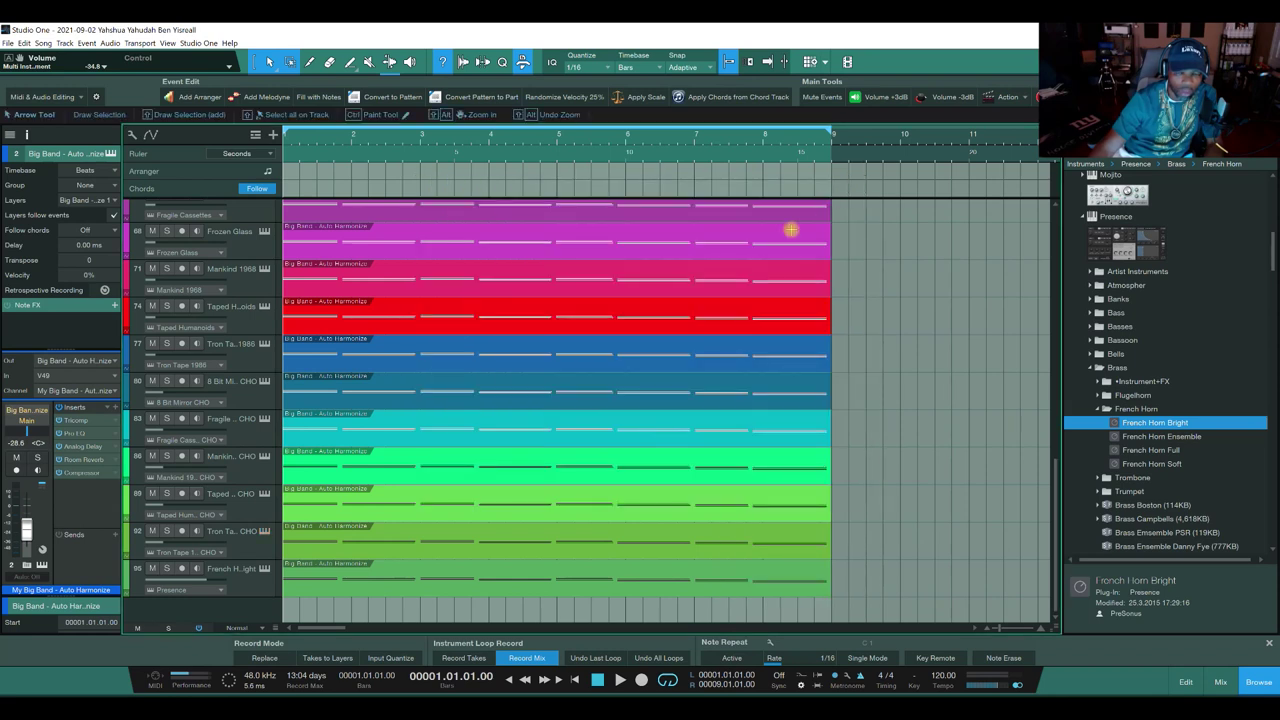
click(260, 383)
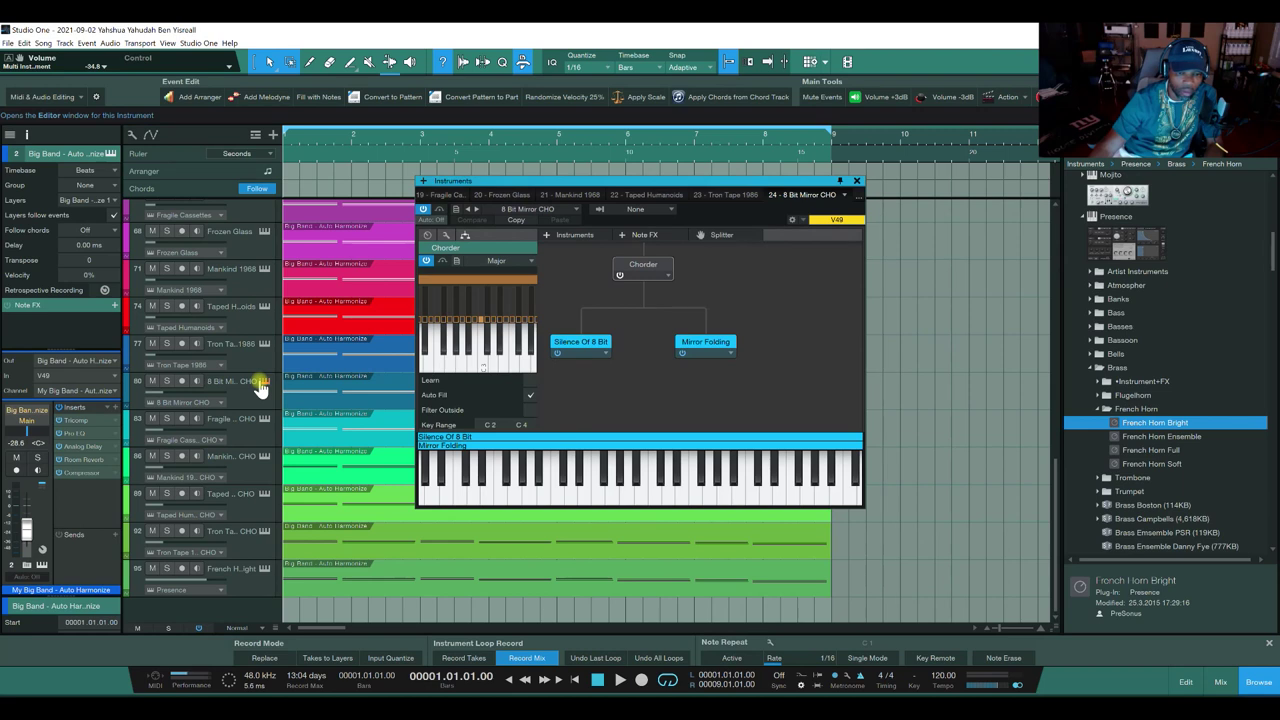
click(260, 383)
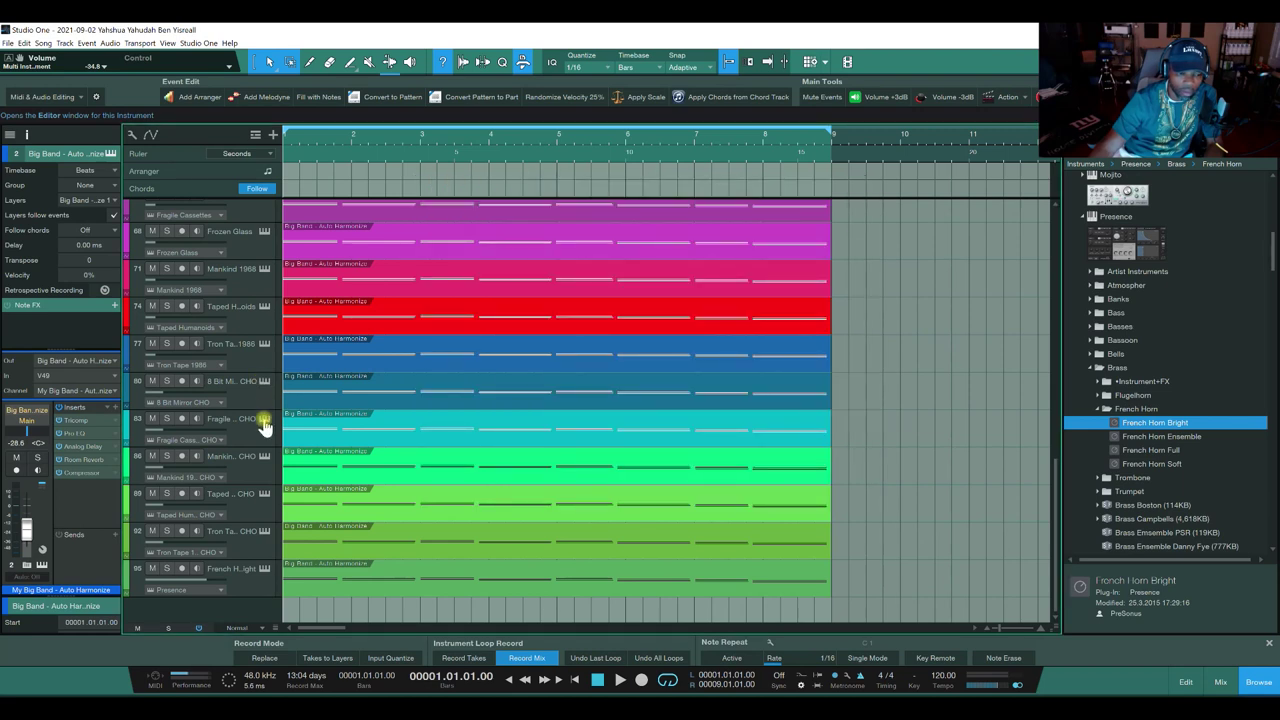
Step: Show the instrument routing of Fragile Cassettes CHO on track 83 and of Blue Heaven 1993 on track 23
click(264, 421)
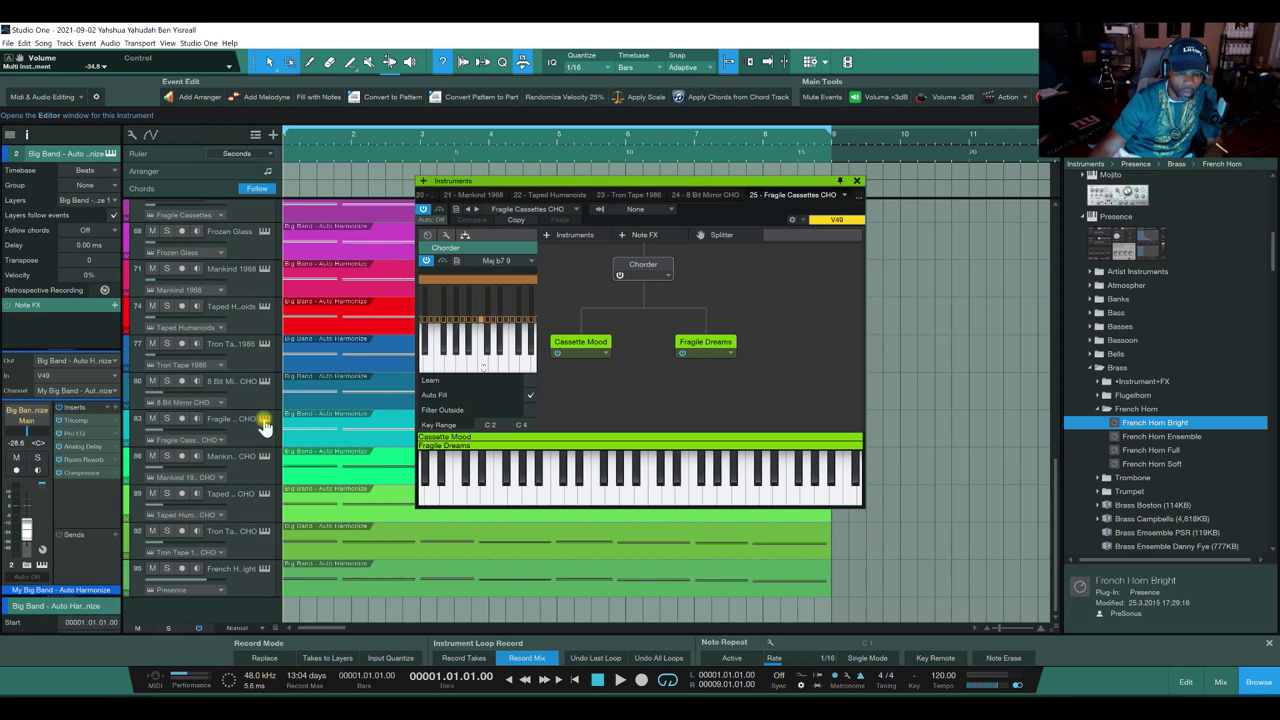
click(264, 421)
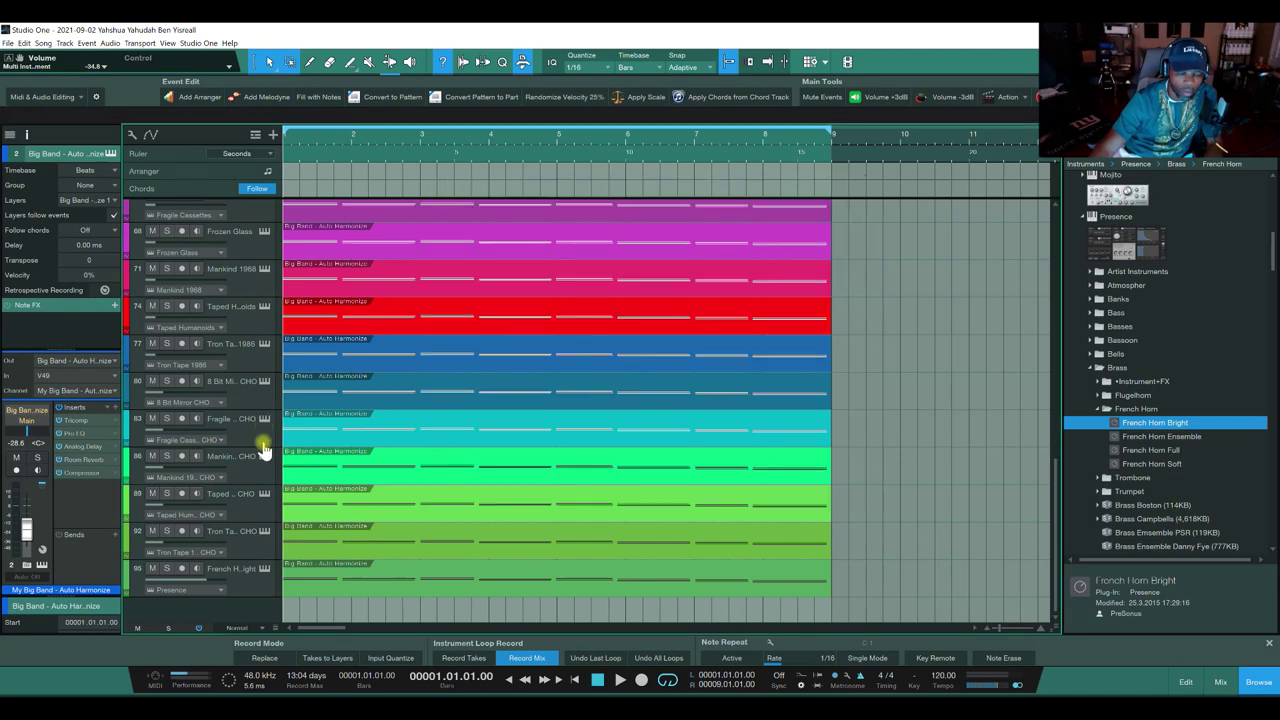
scroll(259, 484, up, 2)
scroll(259, 484, up, 8)
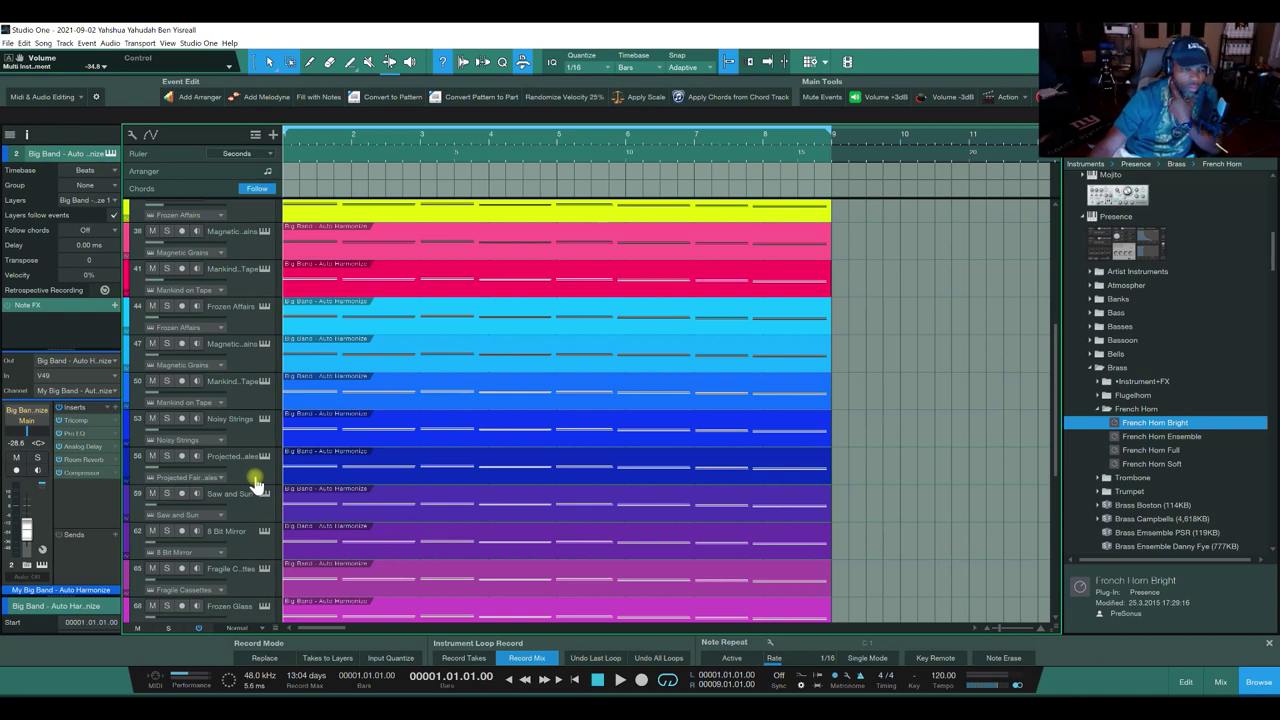
scroll(257, 482, up, 4)
scroll(257, 477, up, 6)
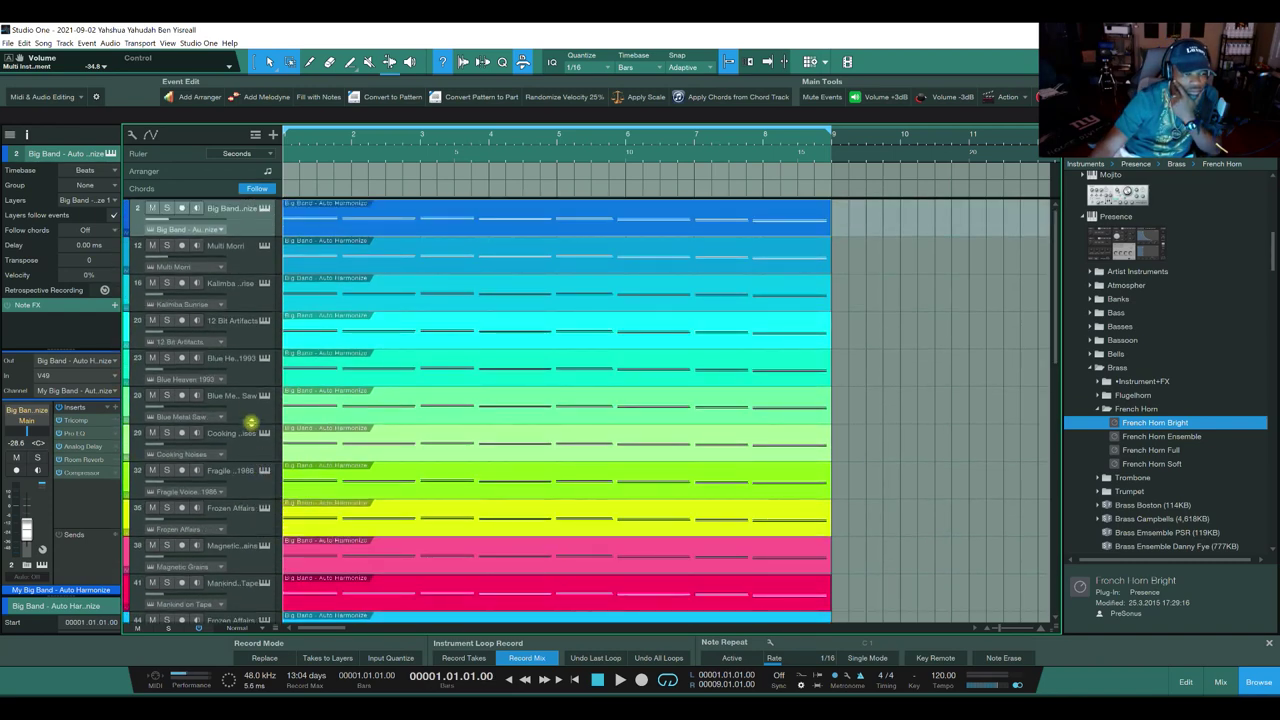
click(264, 360)
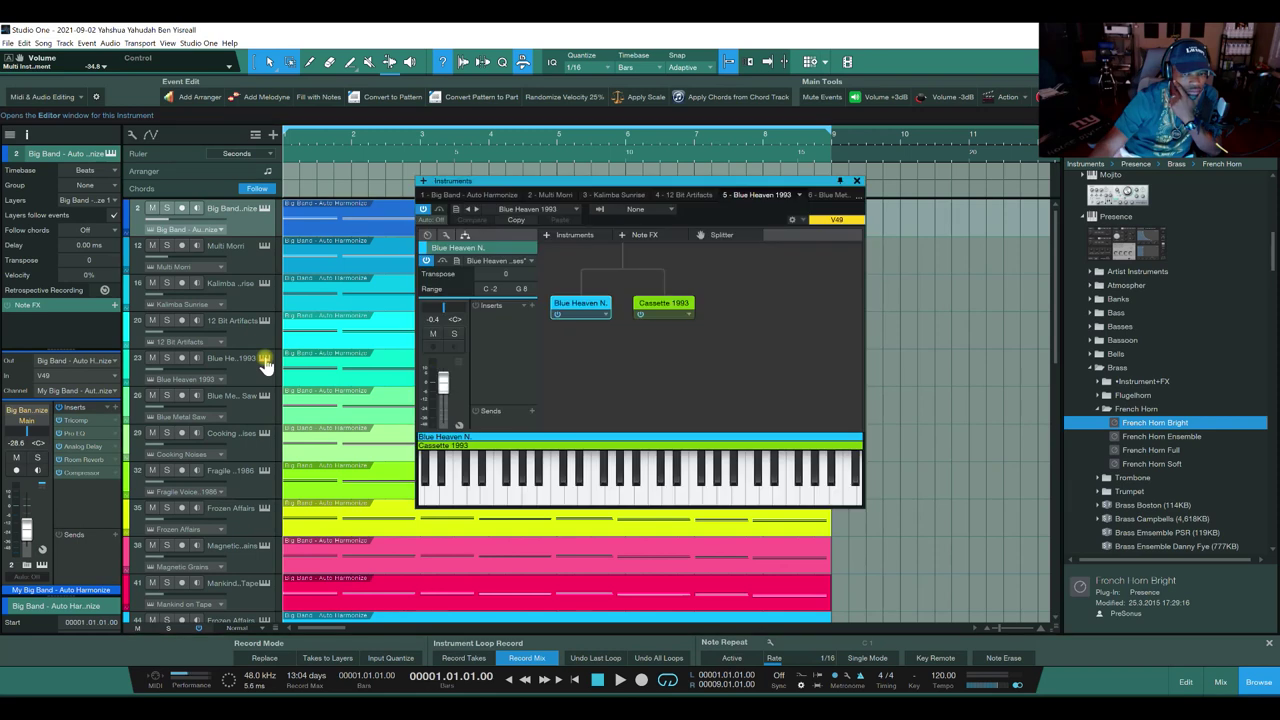
Step: View the layered instruments of Blue Metal Saw and Cooking Noises in the instrument window
click(857, 195)
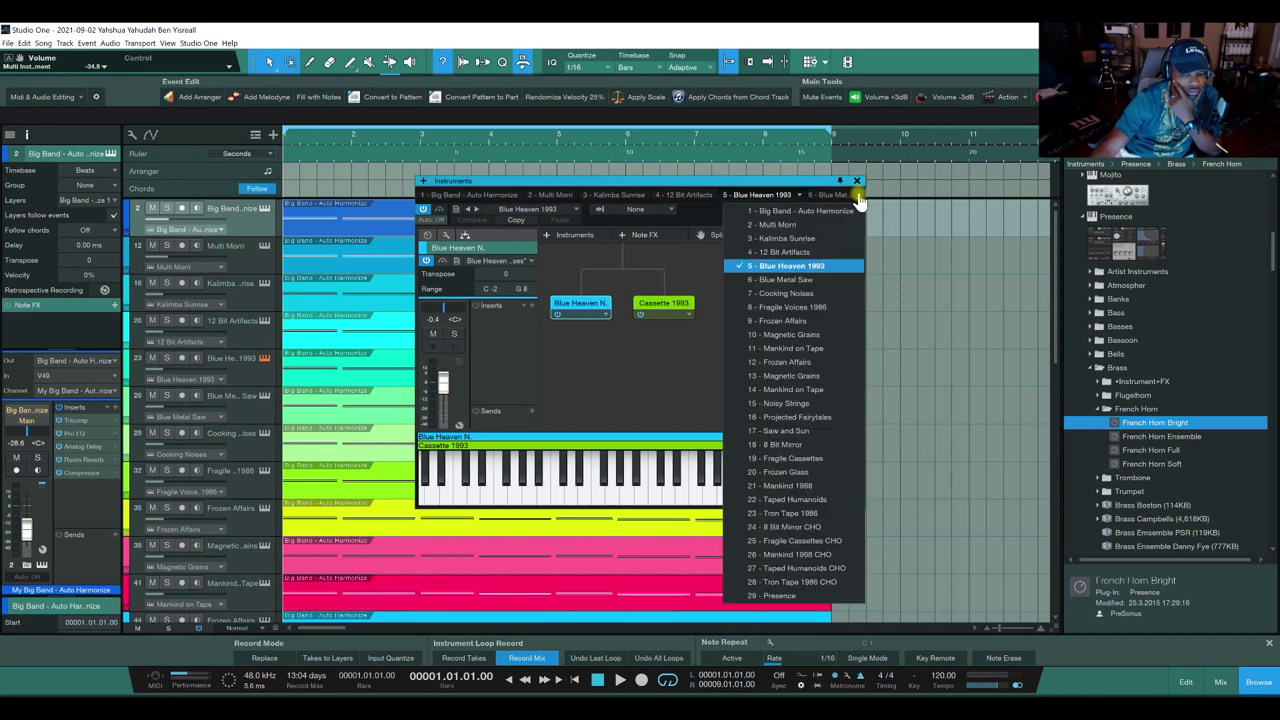
click(798, 280)
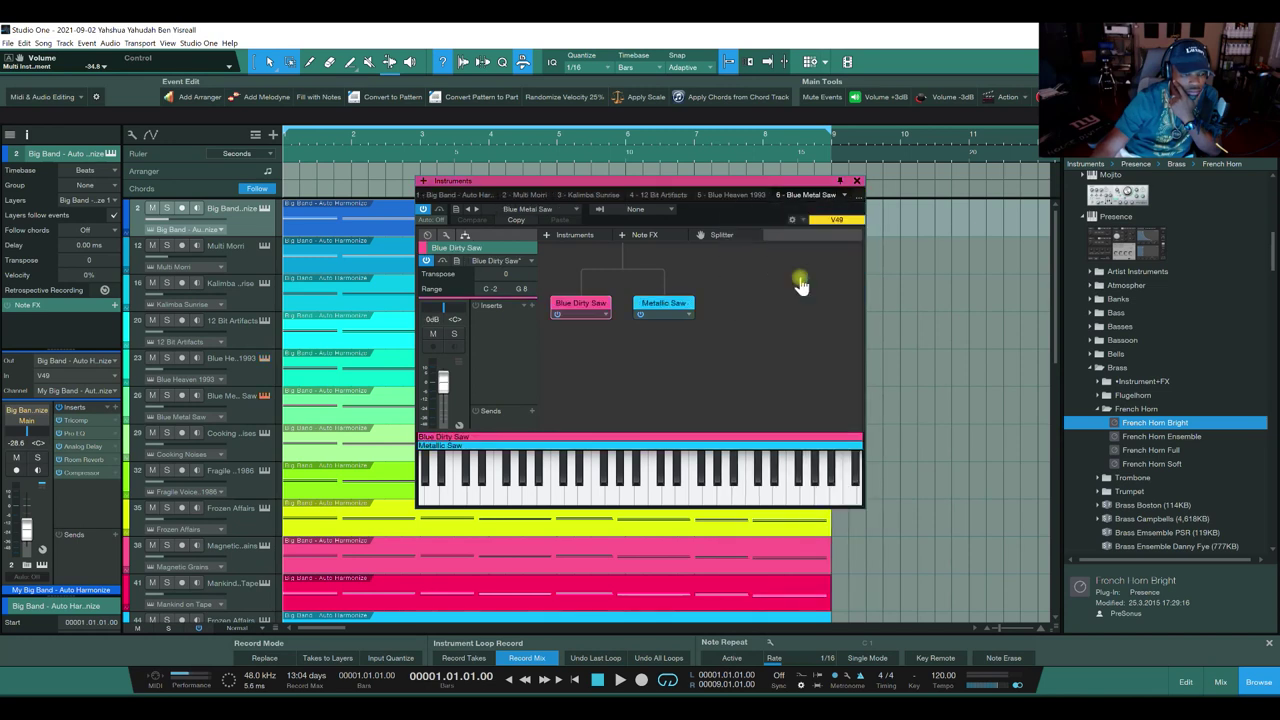
click(855, 196)
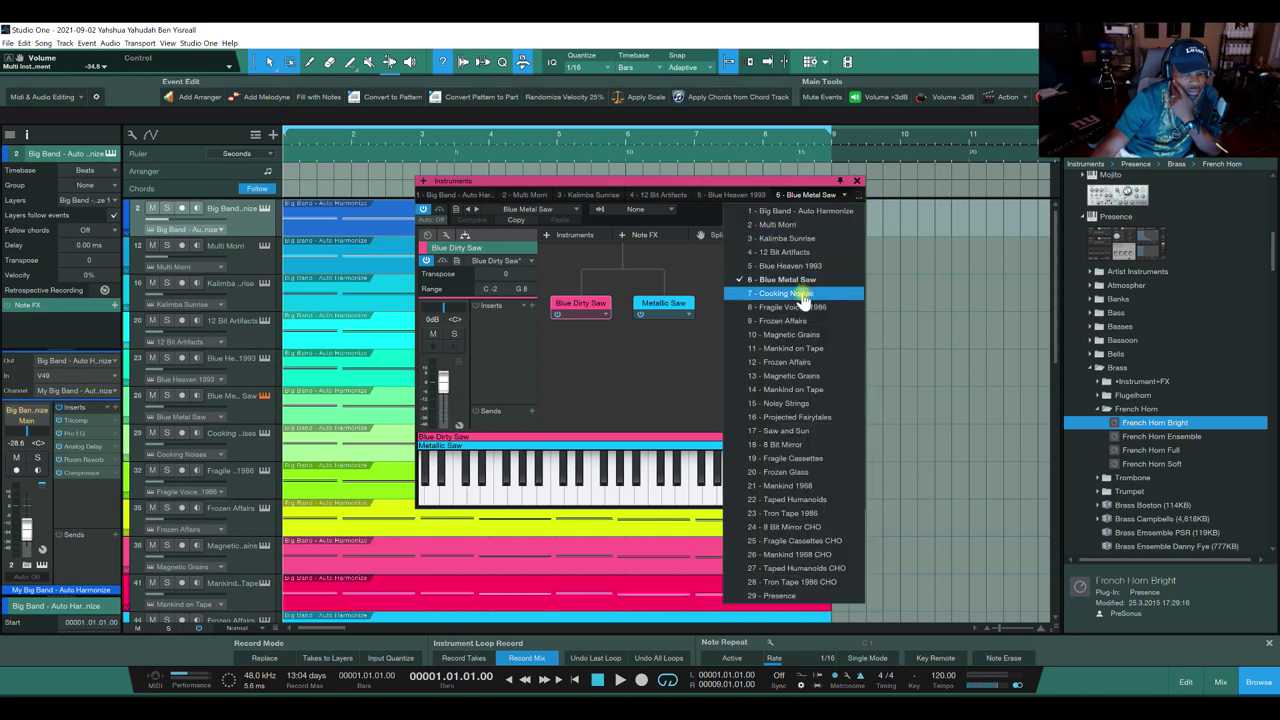
click(800, 294)
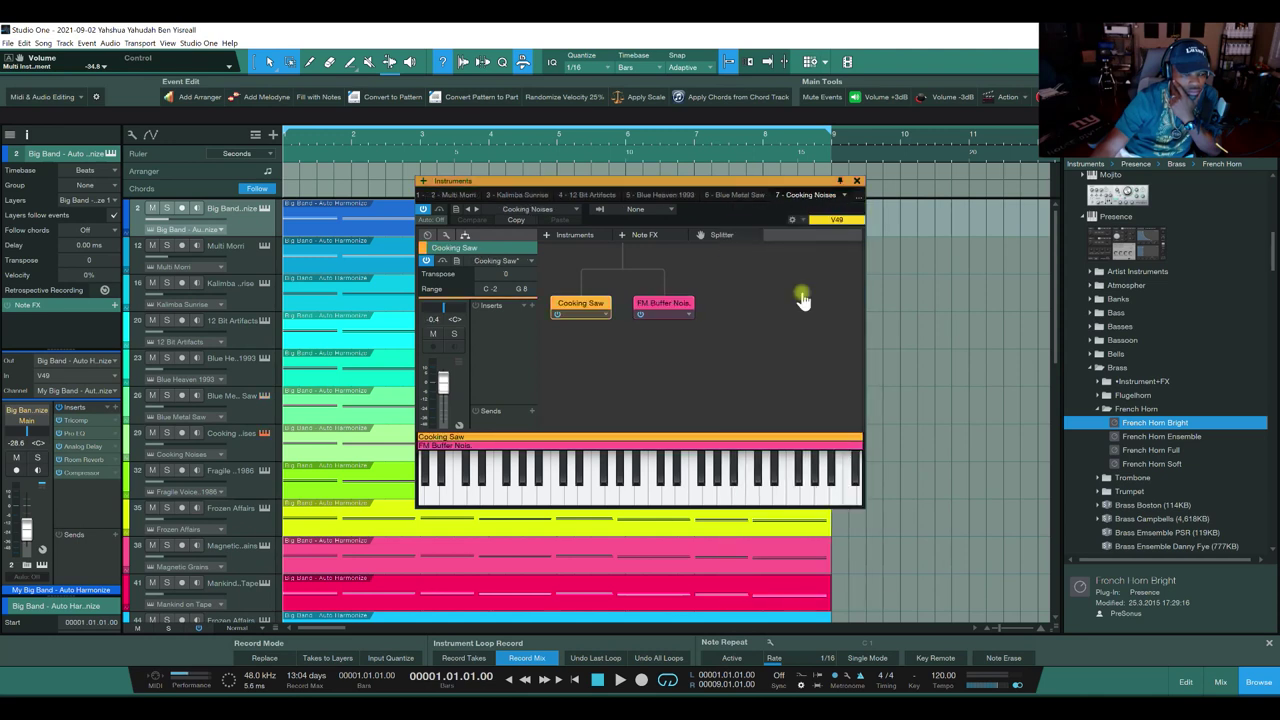
Step: View the layered instruments of Fragile Voices 1986, the first Frozen Affairs and the first Magnetic Grains
click(855, 196)
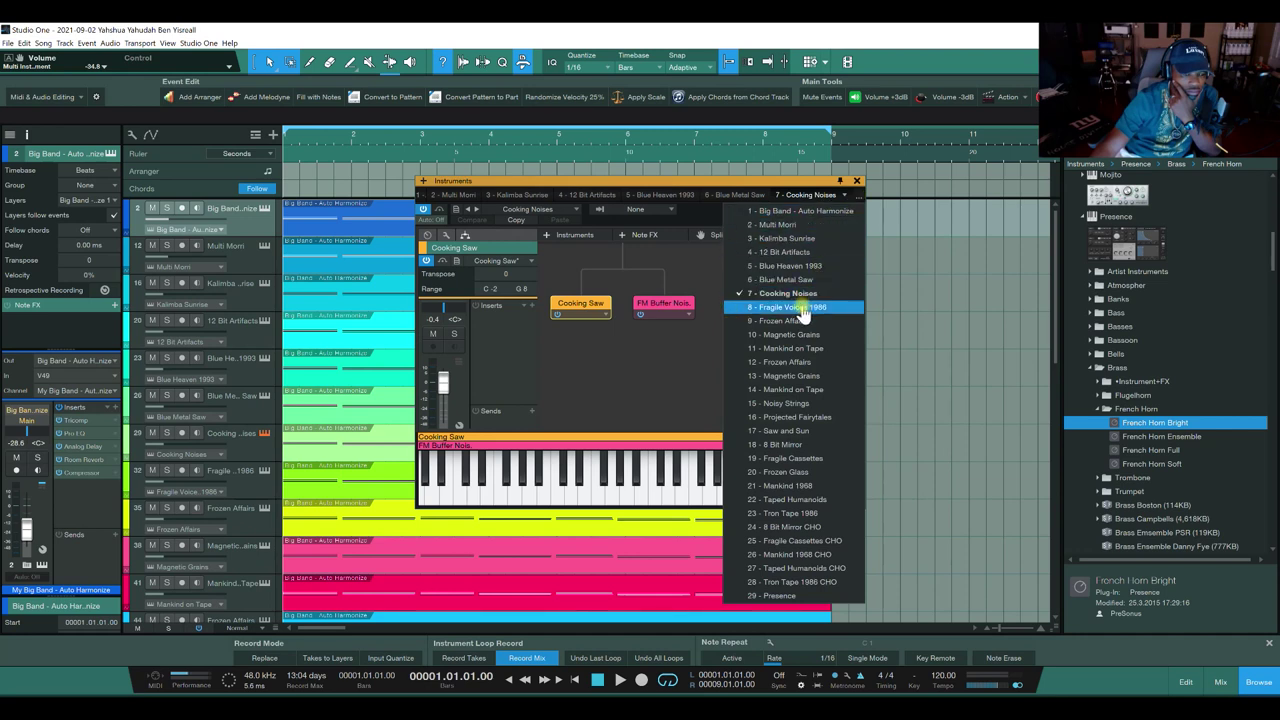
click(803, 310)
click(856, 195)
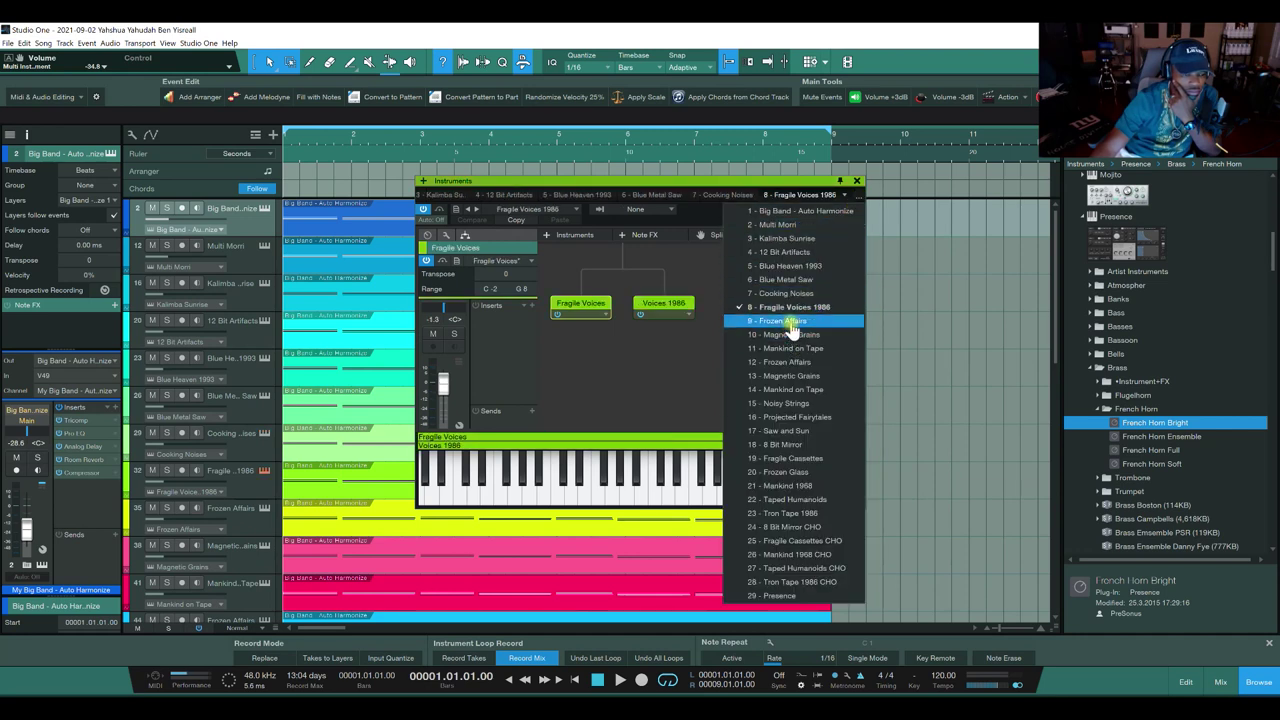
click(791, 321)
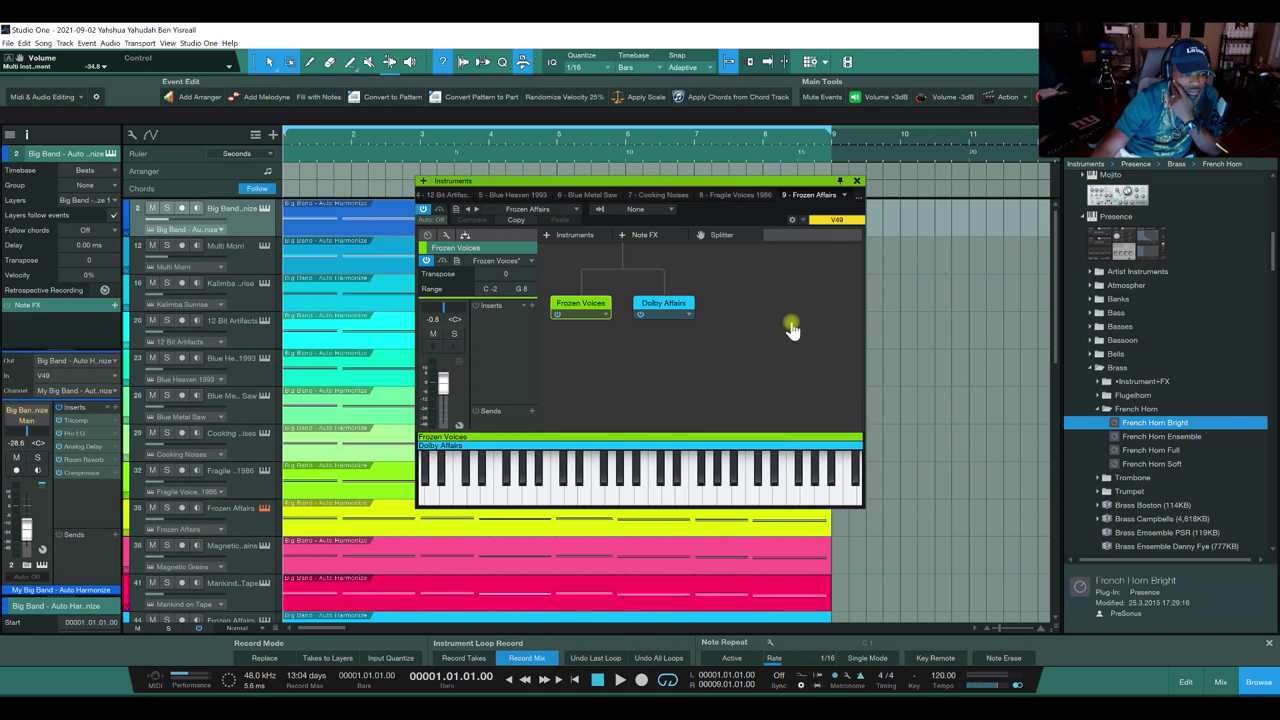
click(845, 195)
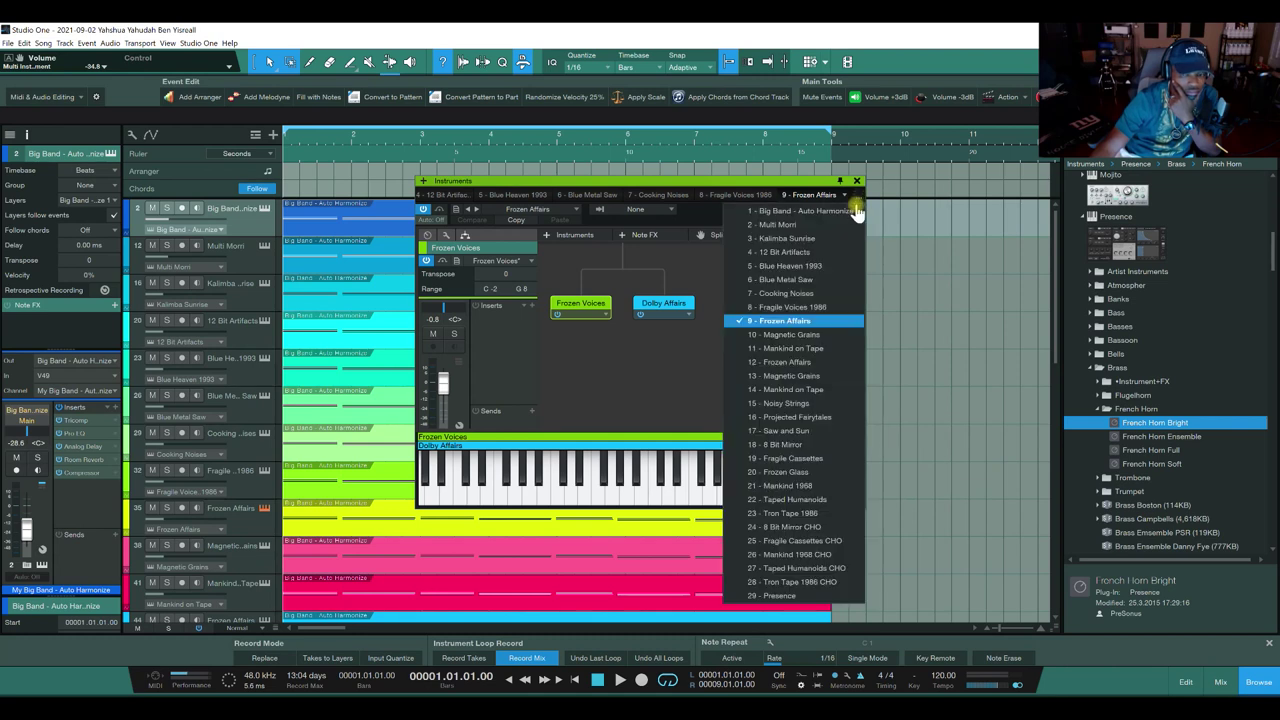
click(793, 335)
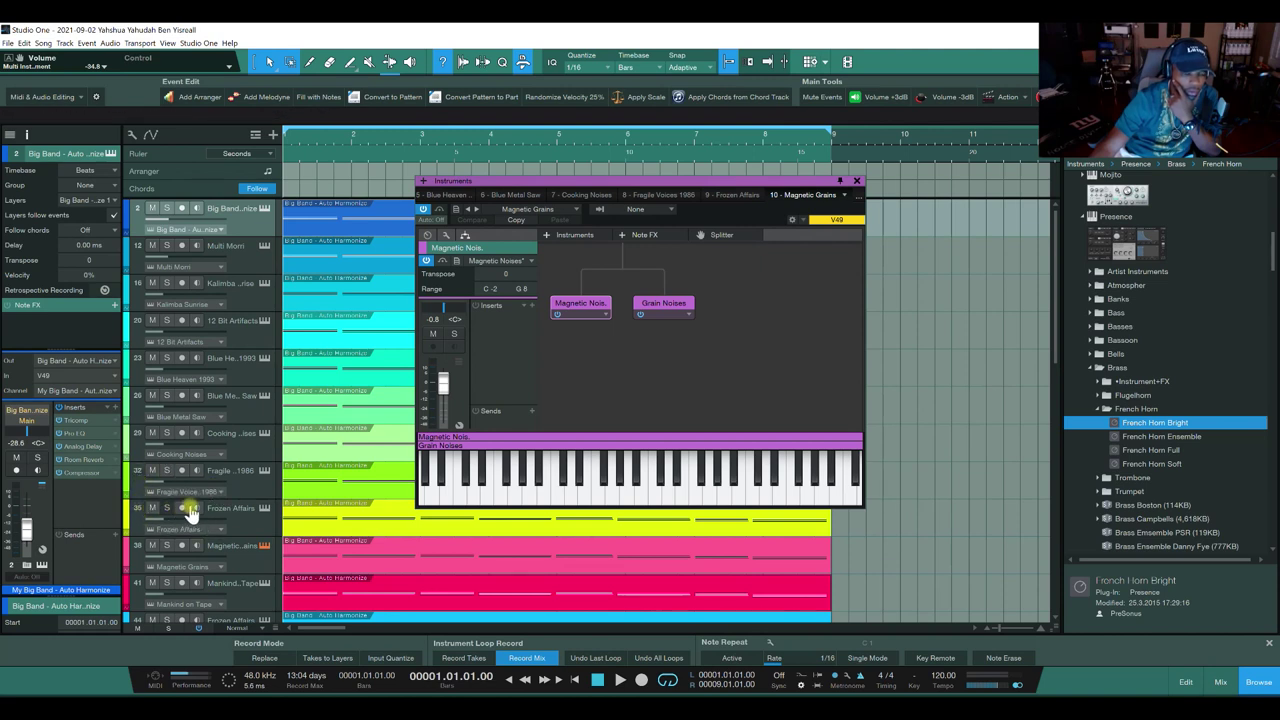
Step: Select track 32 and show its Fragile Voices 1986 layers, followed by the Frozen Affairs instrument on track 35
click(245, 489)
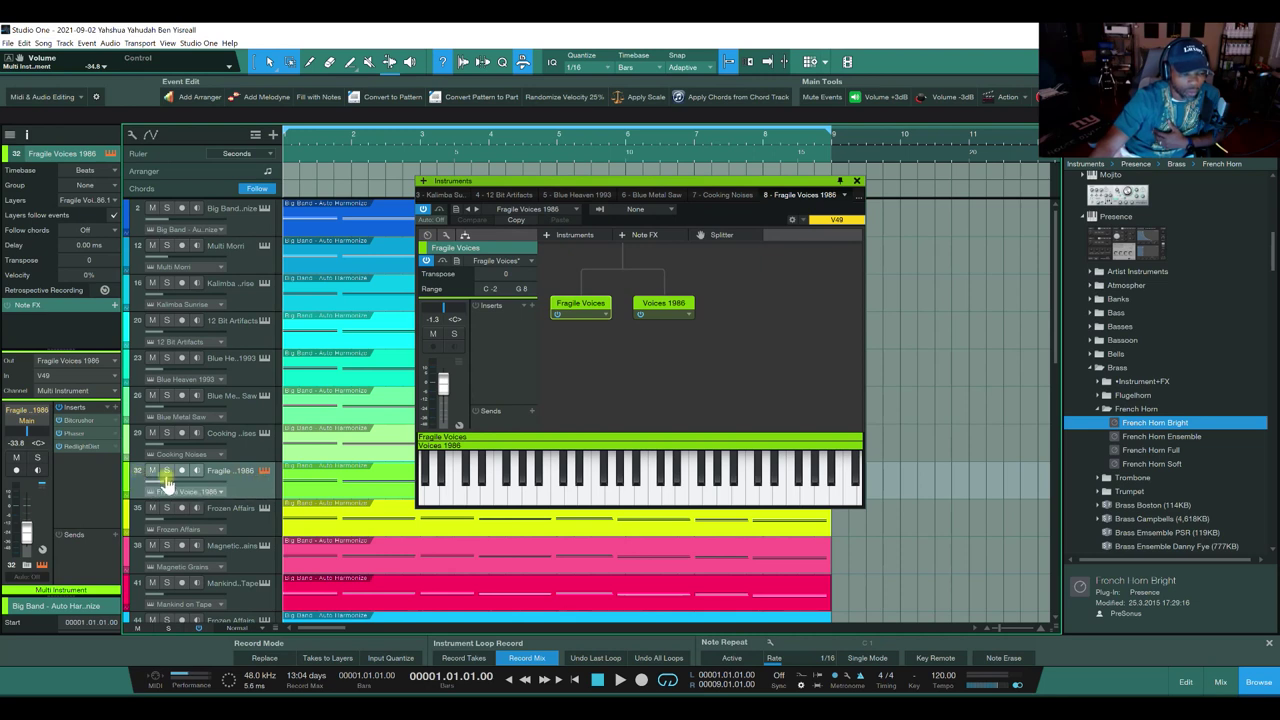
click(262, 476)
click(262, 476)
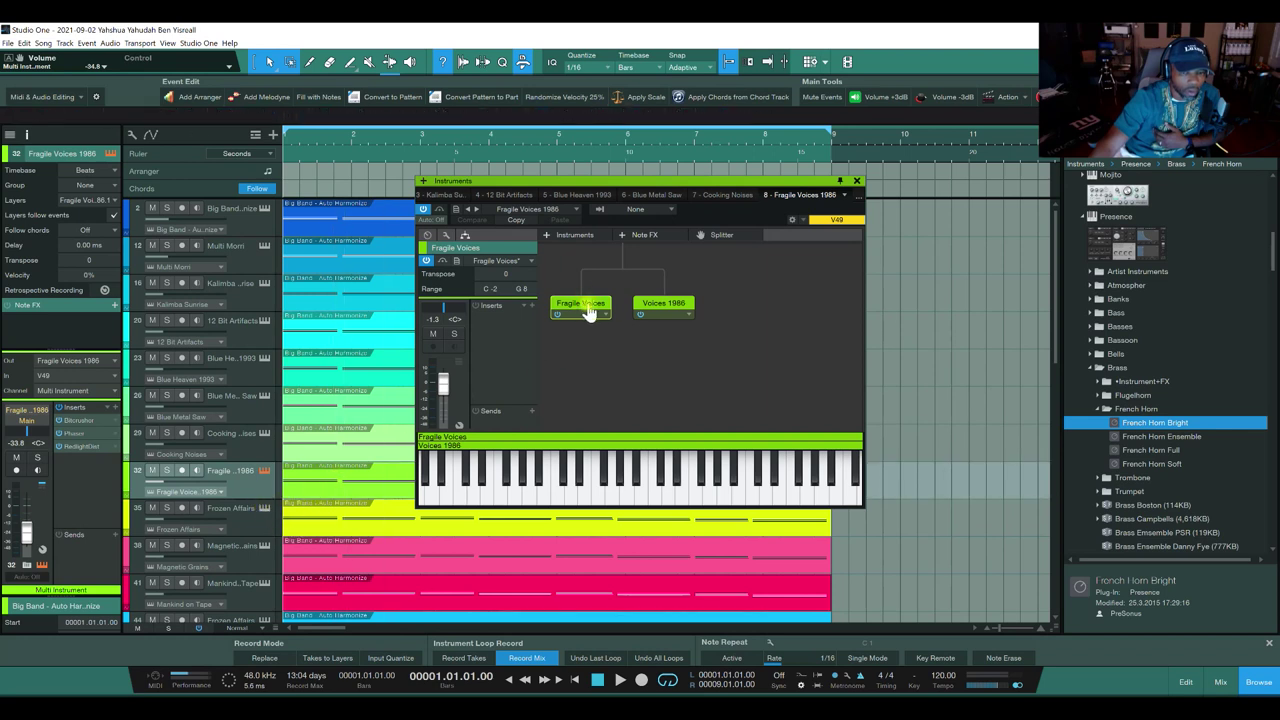
click(265, 510)
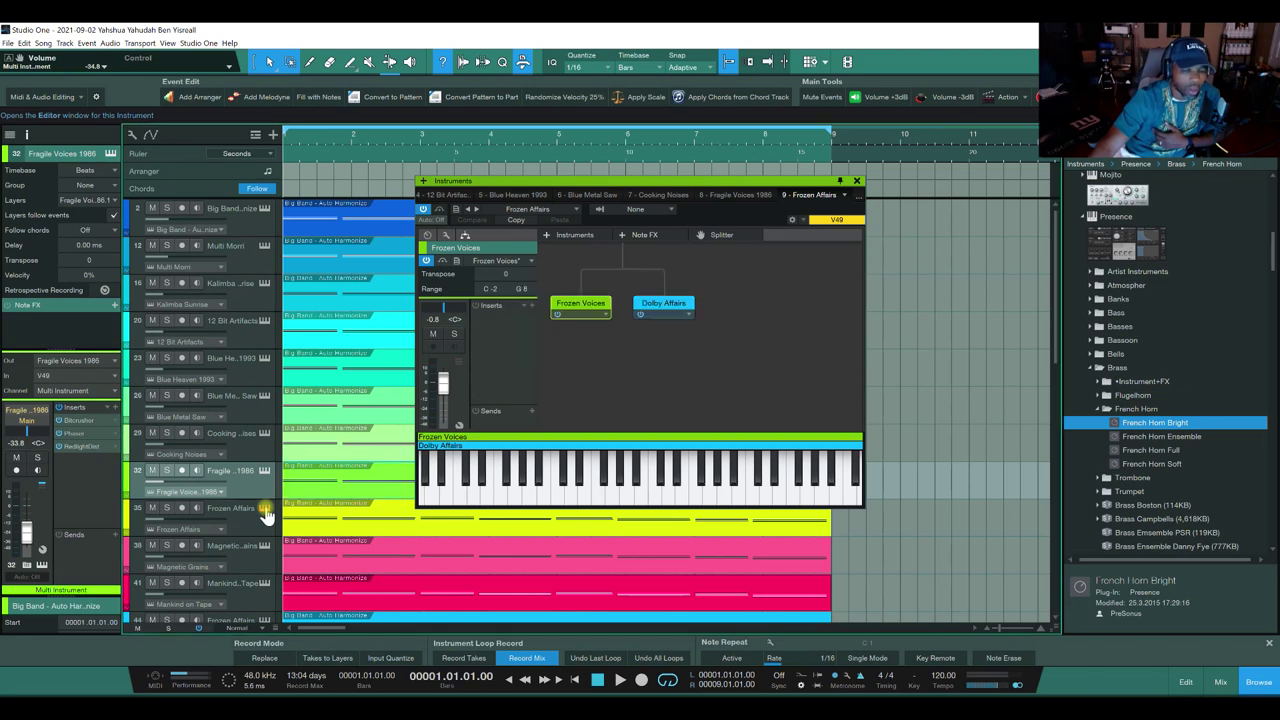
Step: Look through the remaining tracks down to French Horn Bright on track 95 and close the instrument window
scroll(232, 478, down, 2)
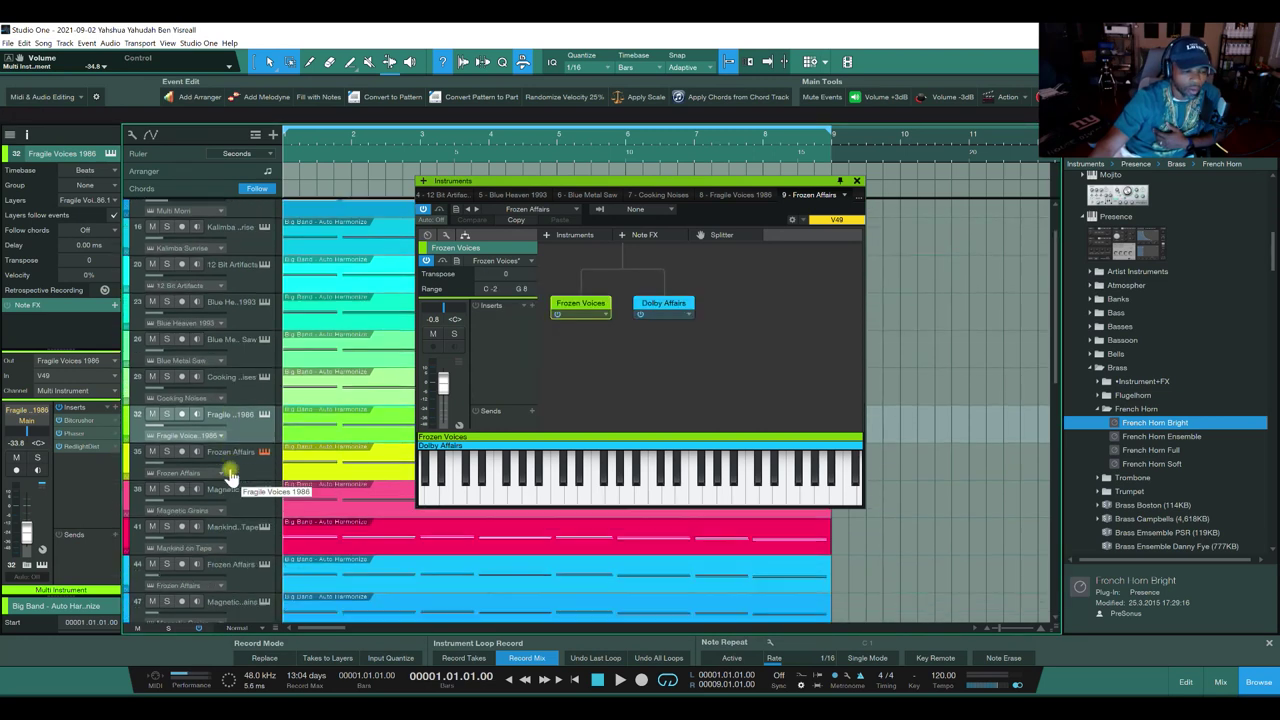
scroll(230, 477, down, 1)
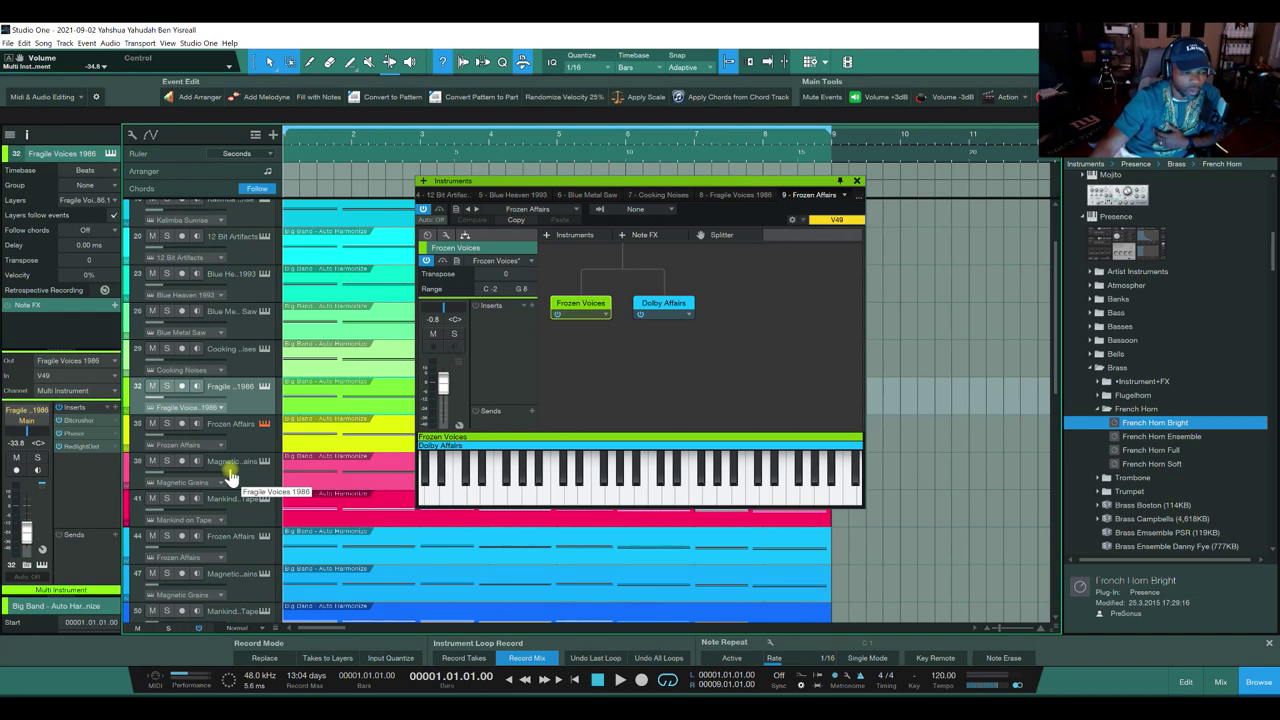
scroll(230, 477, down, 1)
scroll(230, 477, down, 2)
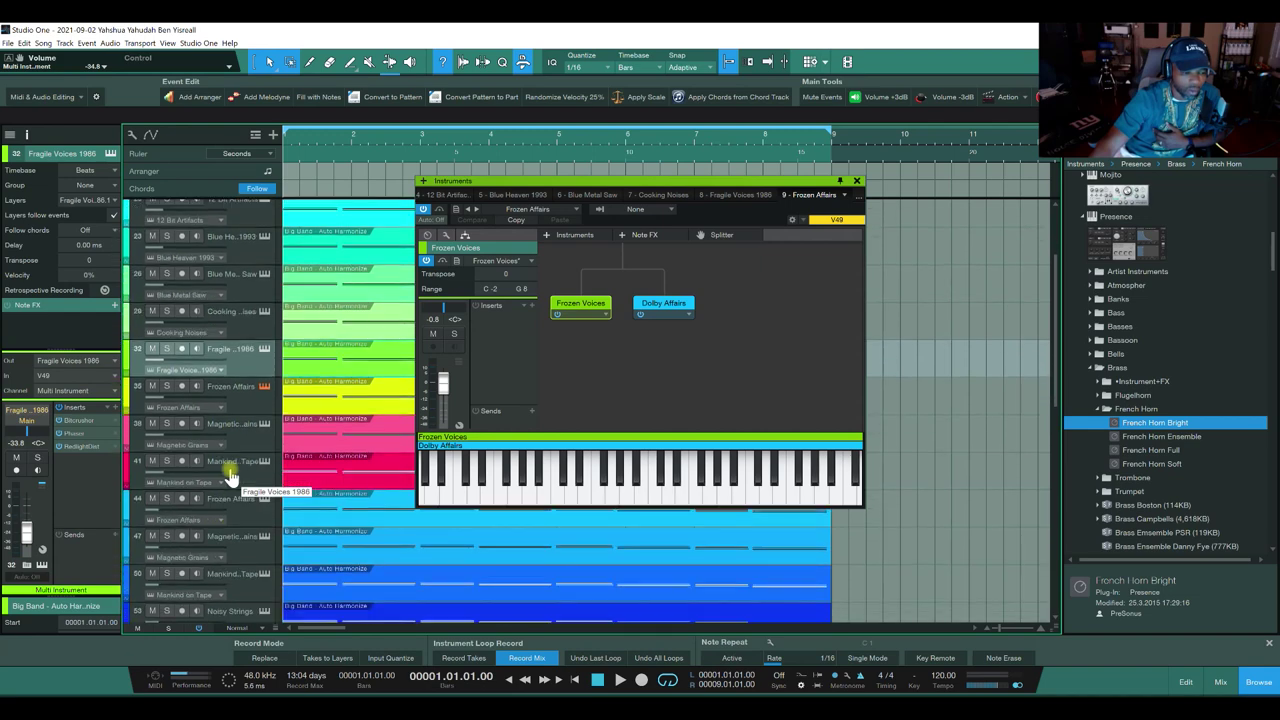
scroll(230, 477, down, 2)
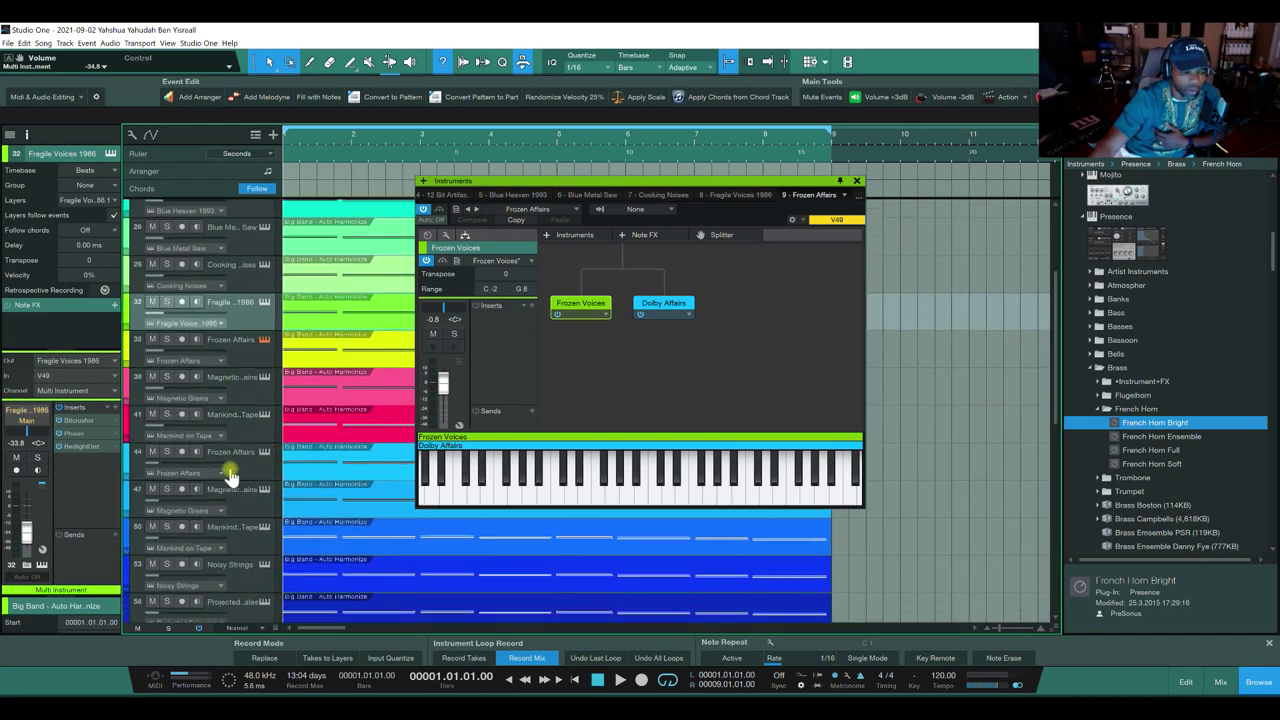
scroll(230, 477, down, 2)
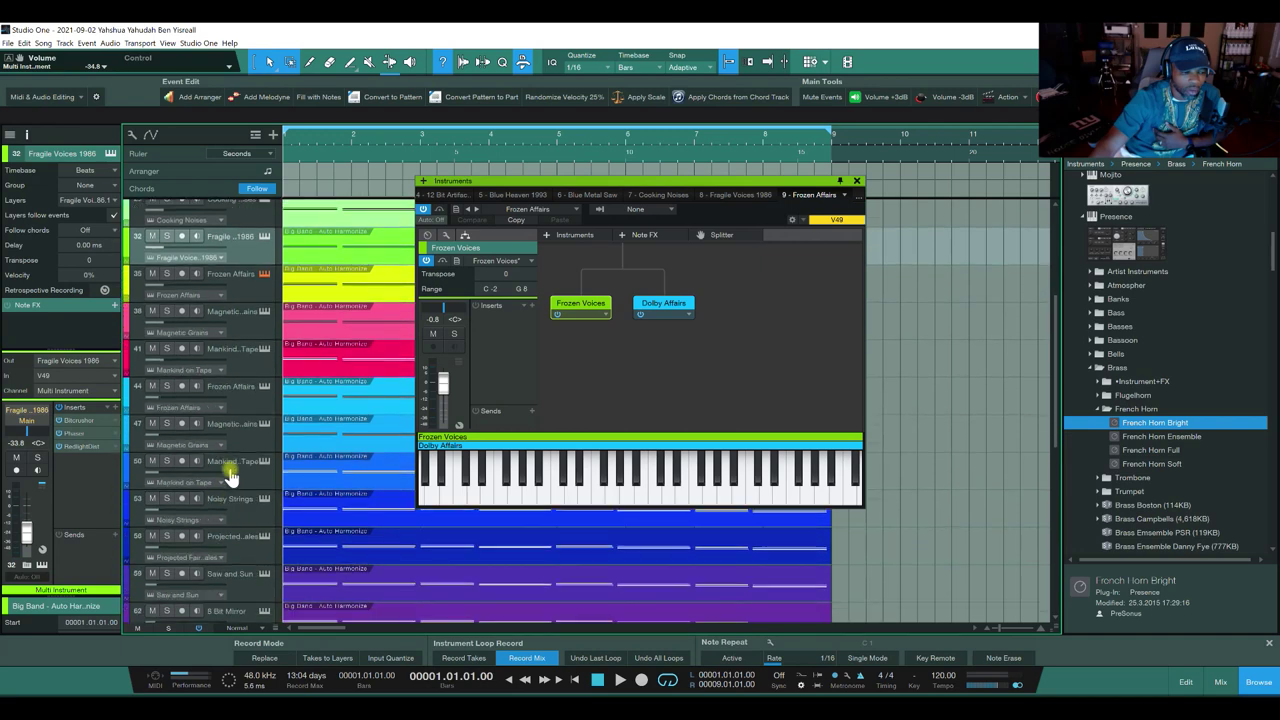
scroll(230, 477, down, 2)
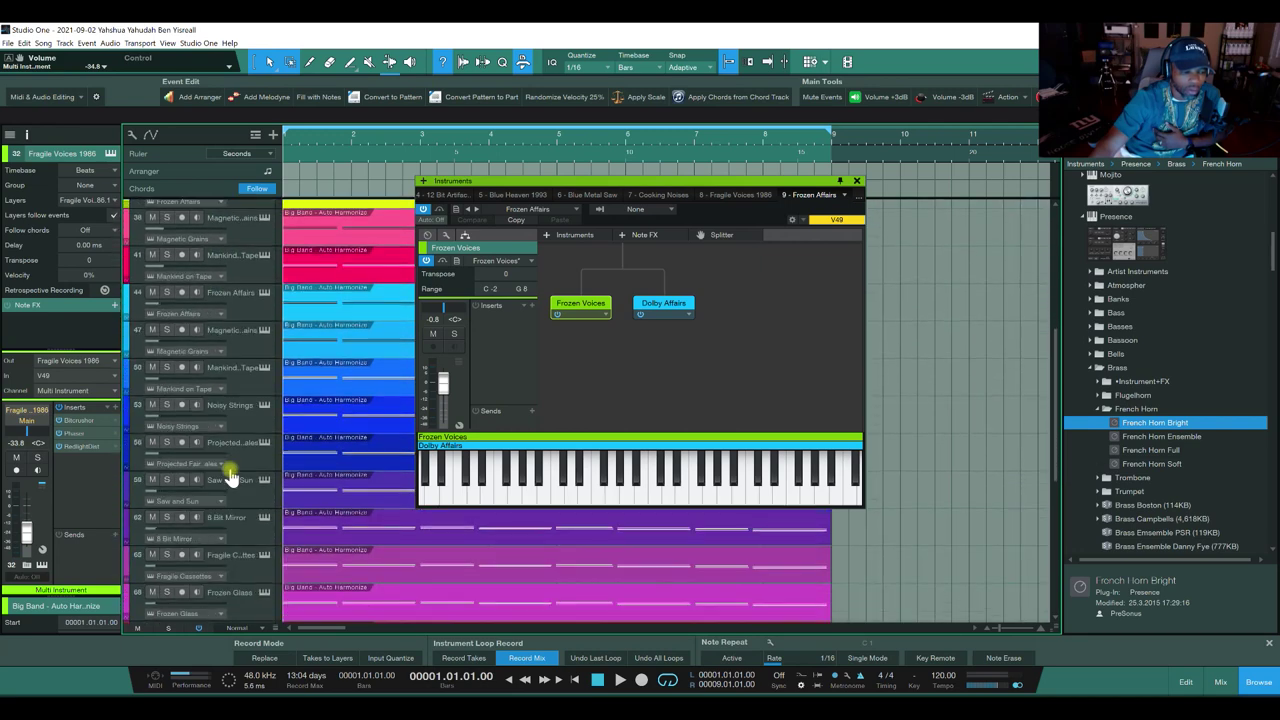
scroll(230, 477, down, 3)
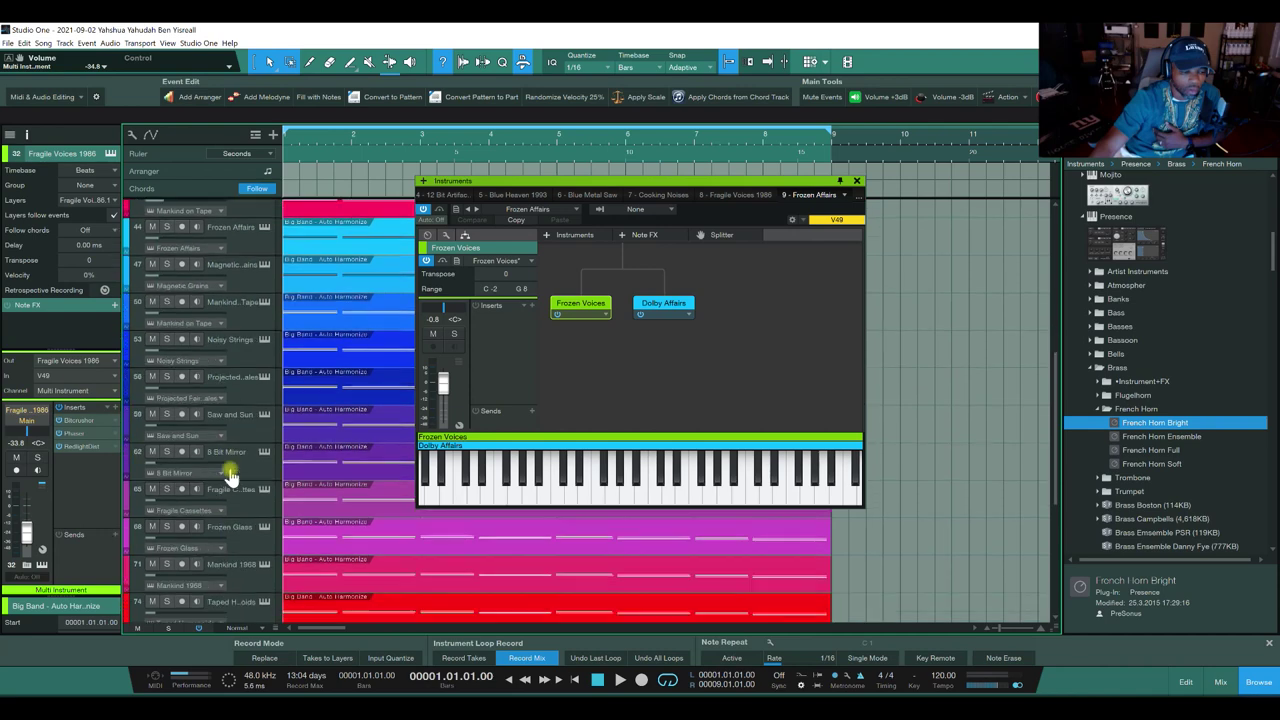
scroll(230, 477, down, 6)
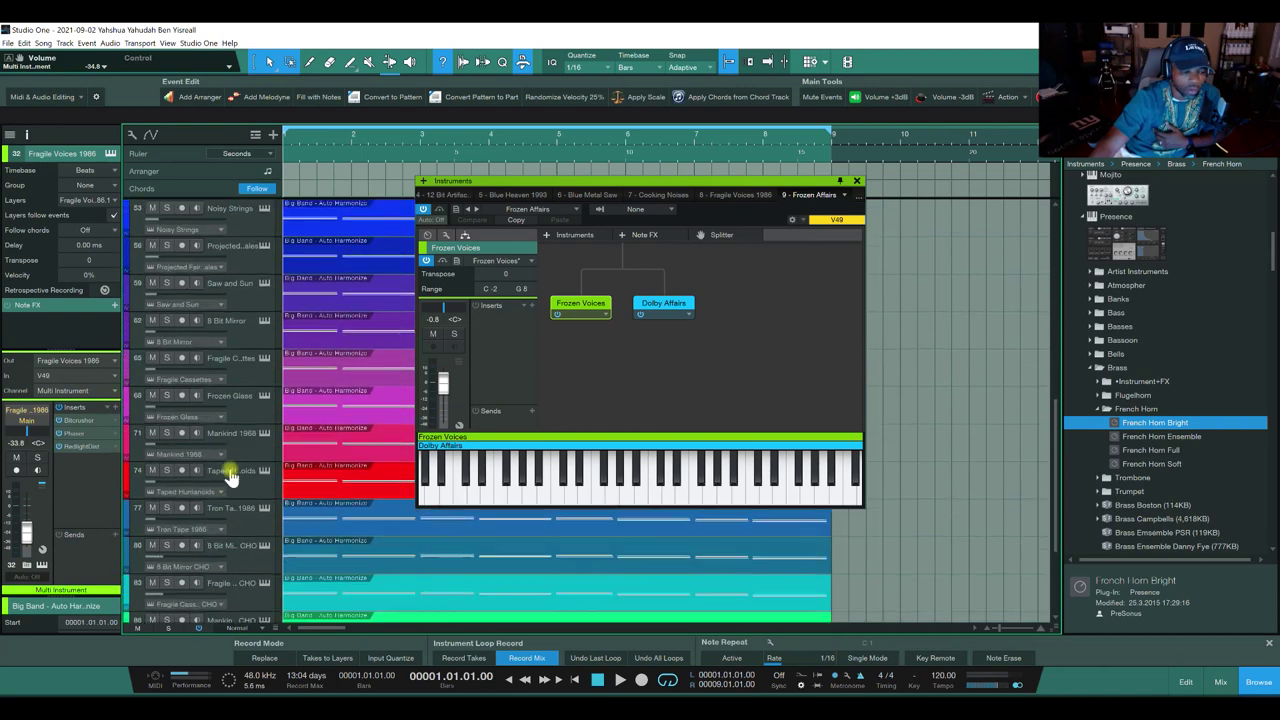
scroll(228, 477, down, 3)
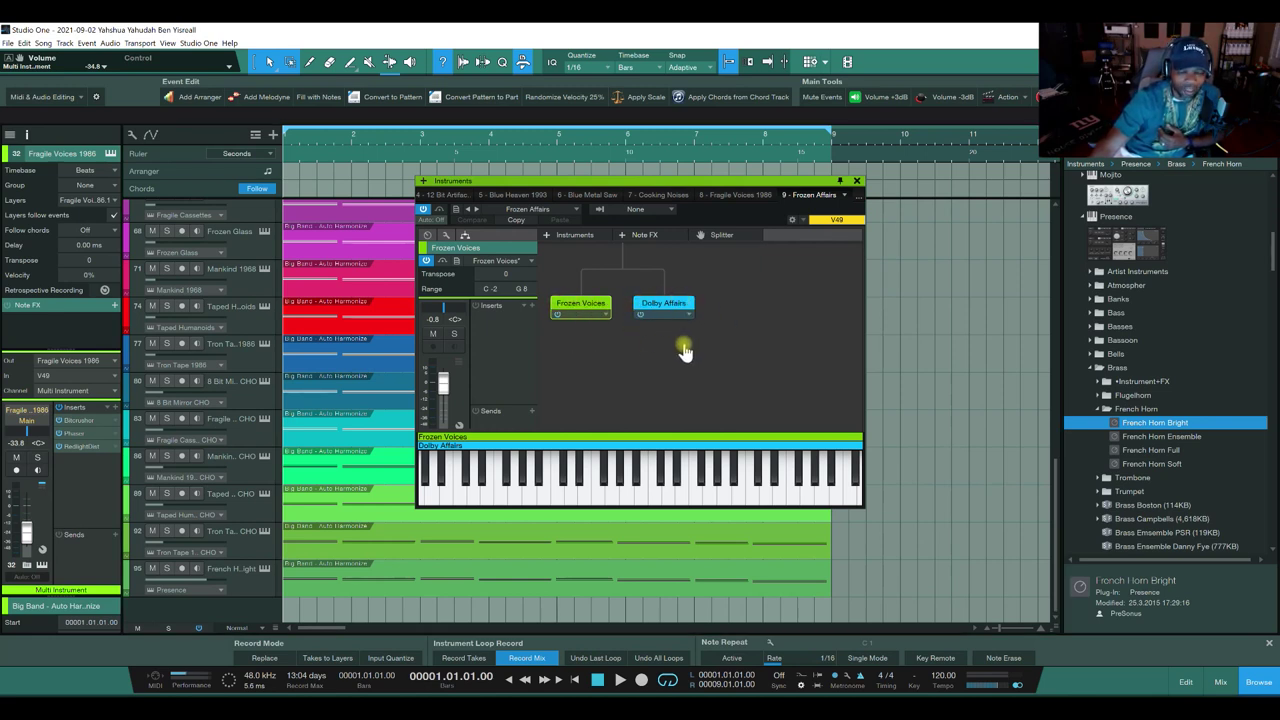
click(856, 181)
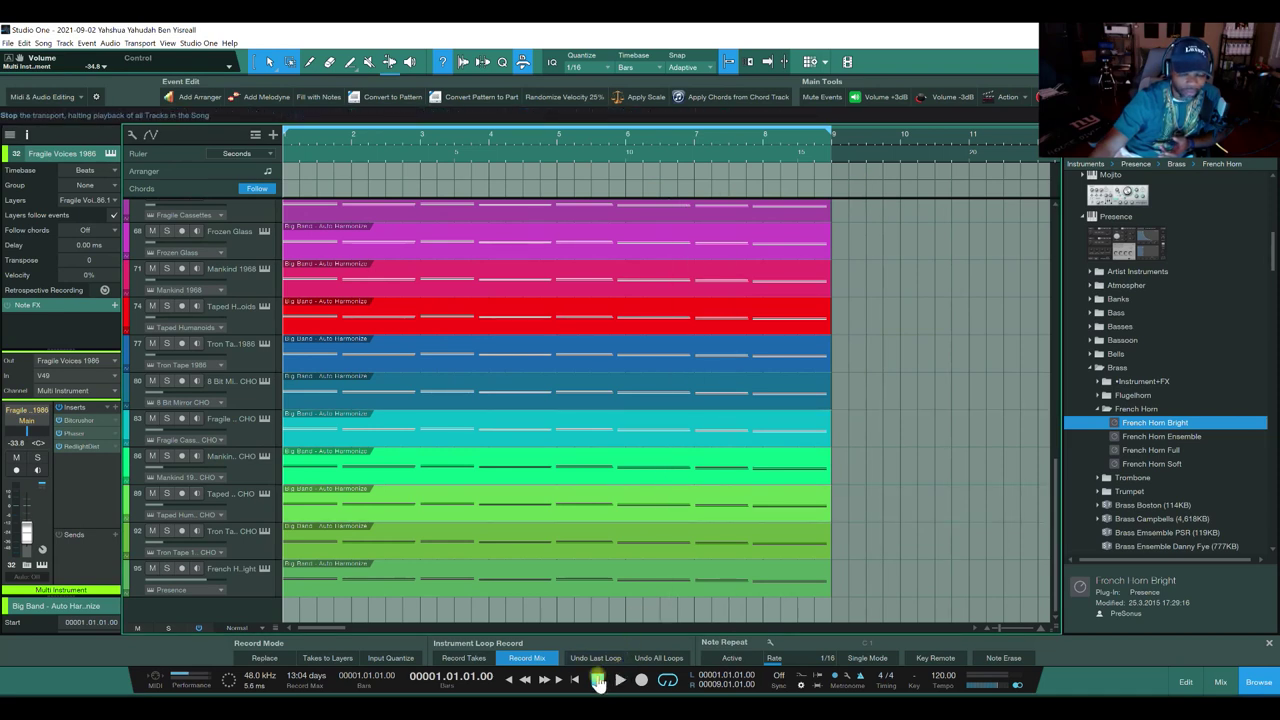
Step: Go through the channels of tracks 77 to 95 and set the French Horn Bright volume to -48.1 dB
key(space)
click(598, 680)
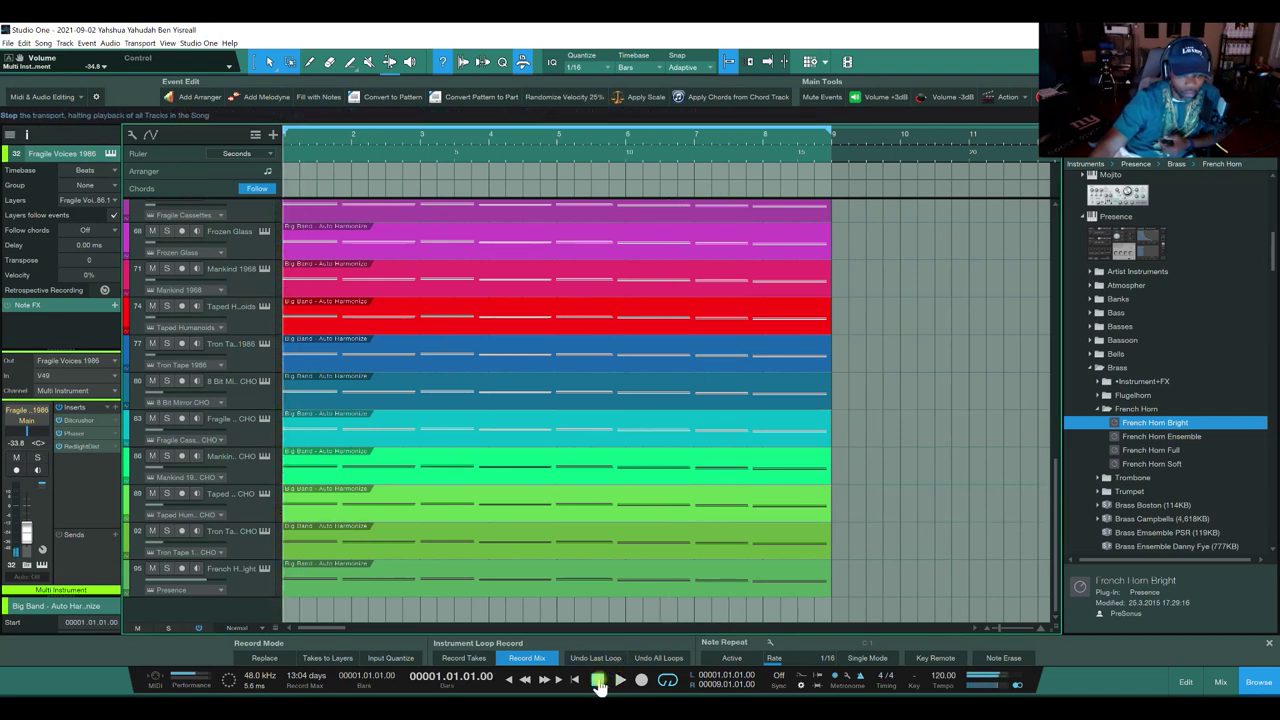
click(238, 365)
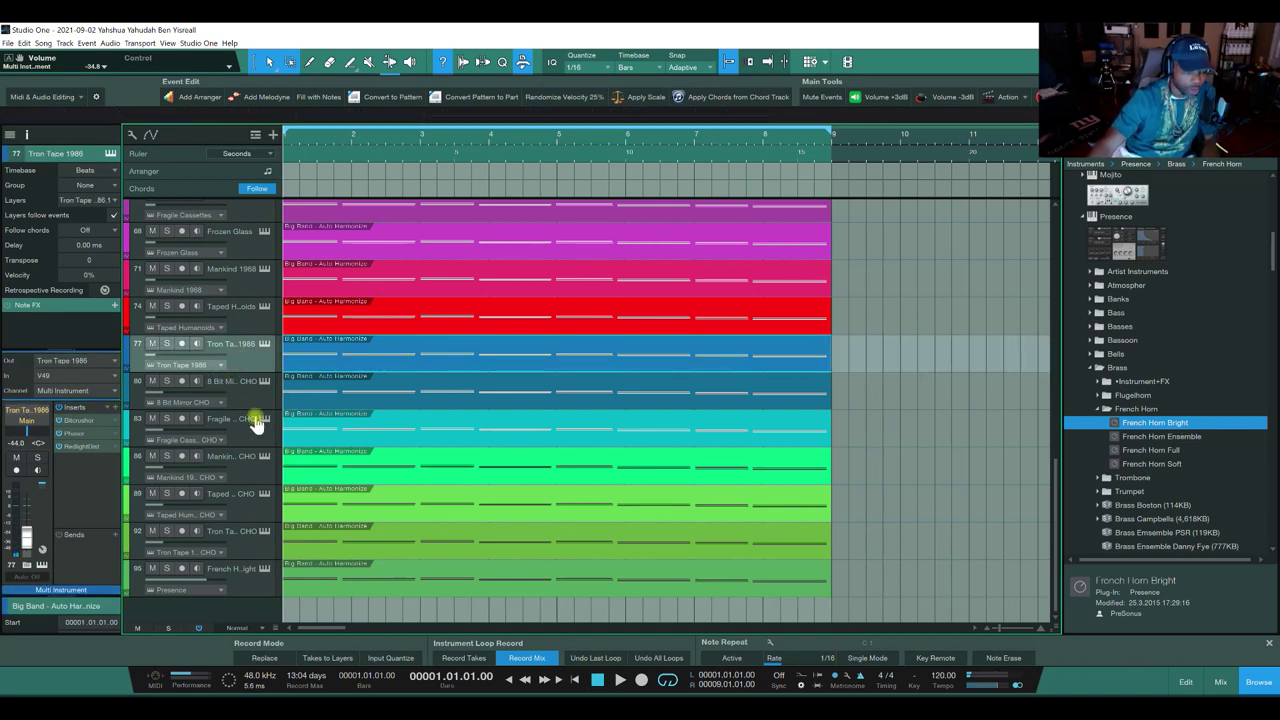
click(242, 395)
click(245, 440)
click(238, 480)
click(237, 512)
click(237, 547)
click(241, 584)
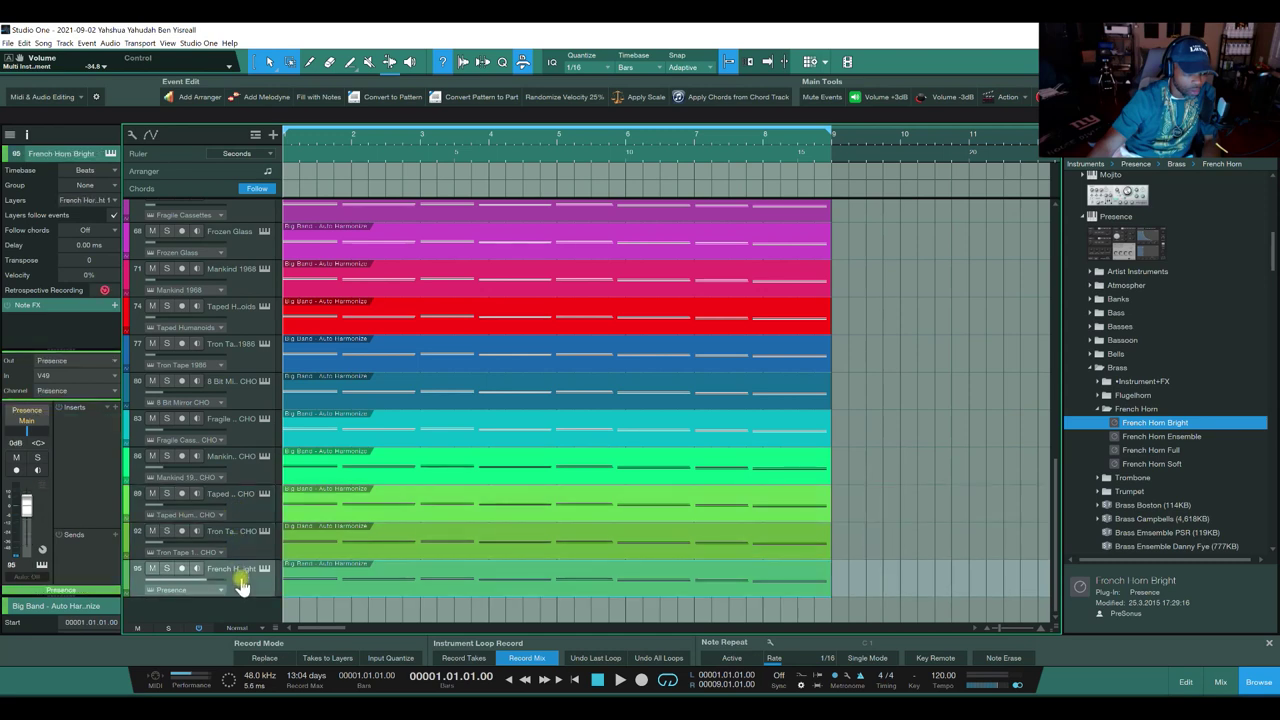
drag(27, 508, 28, 546)
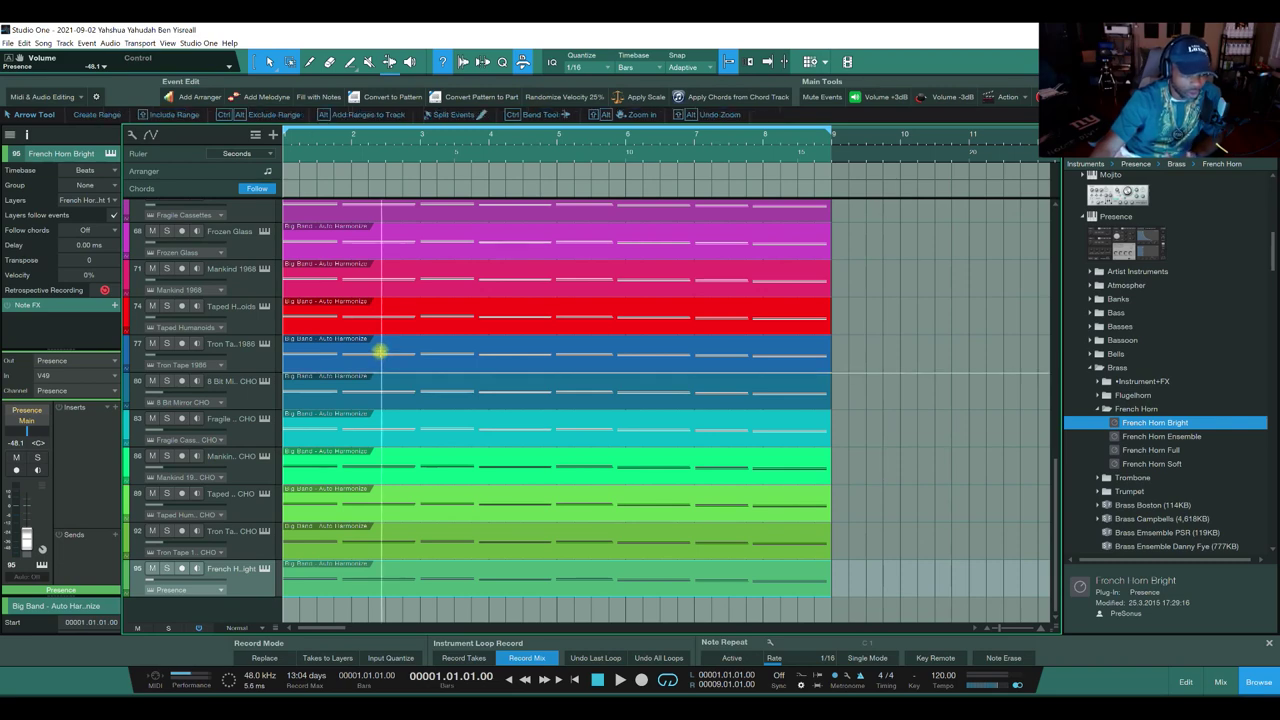
Step: Play the song from the start and examine the CPU load in the Performance Monitor
scroll(381, 350, up, 10)
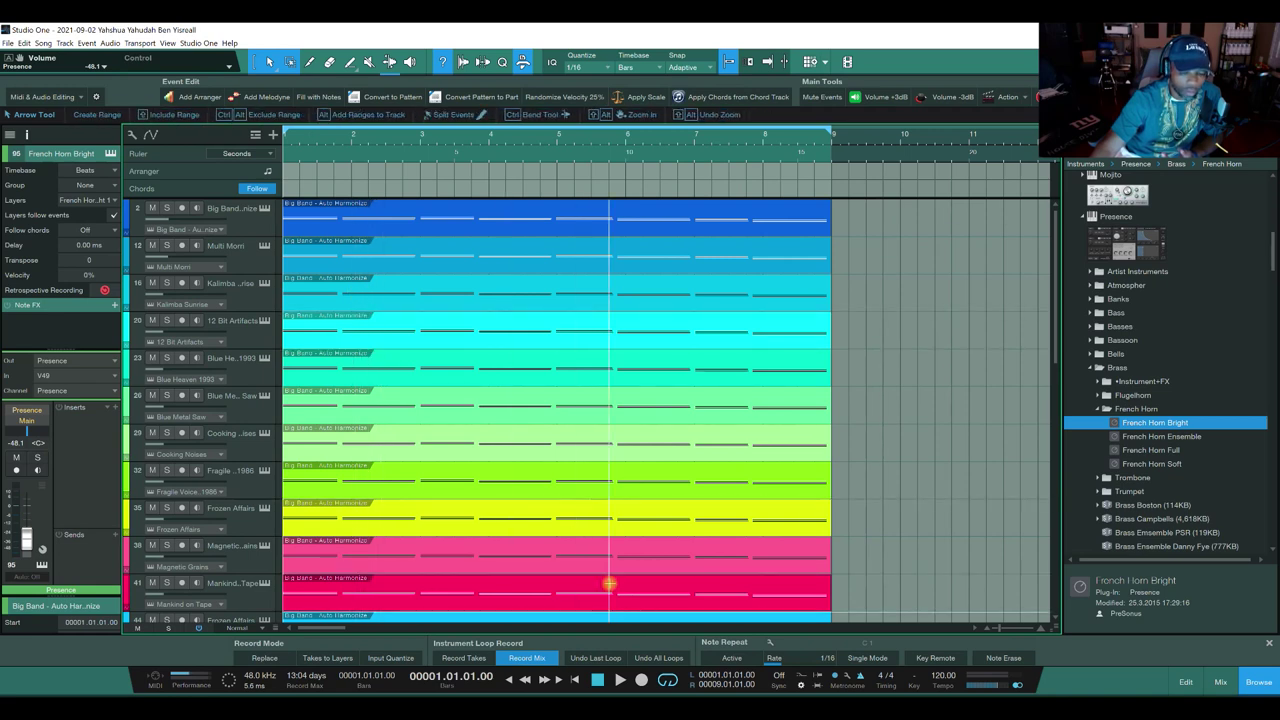
click(619, 680)
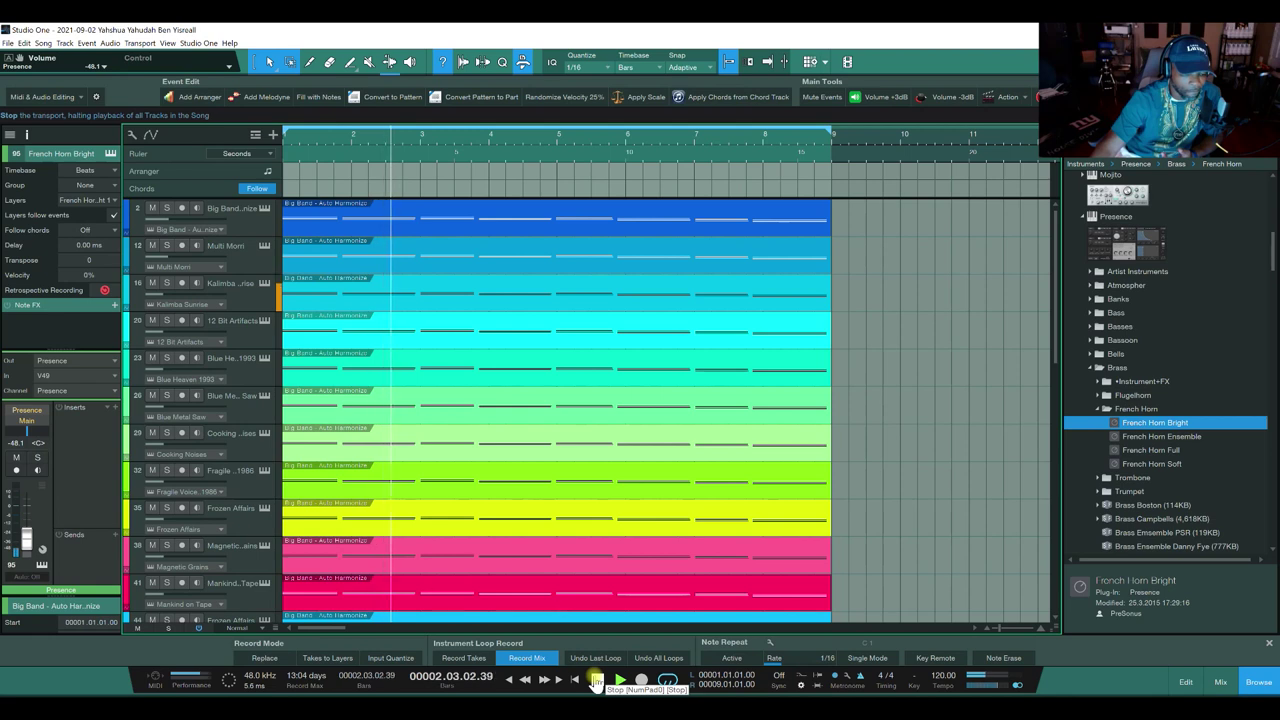
click(229, 670)
click(229, 670)
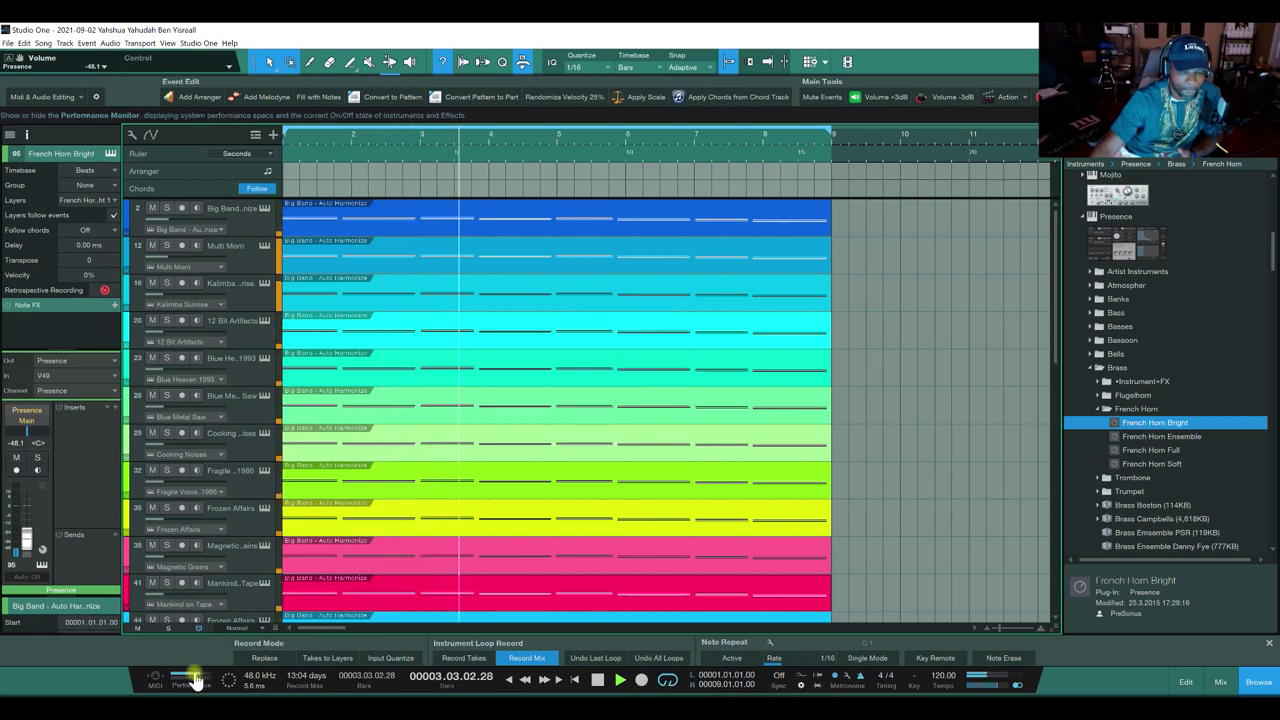
click(229, 670)
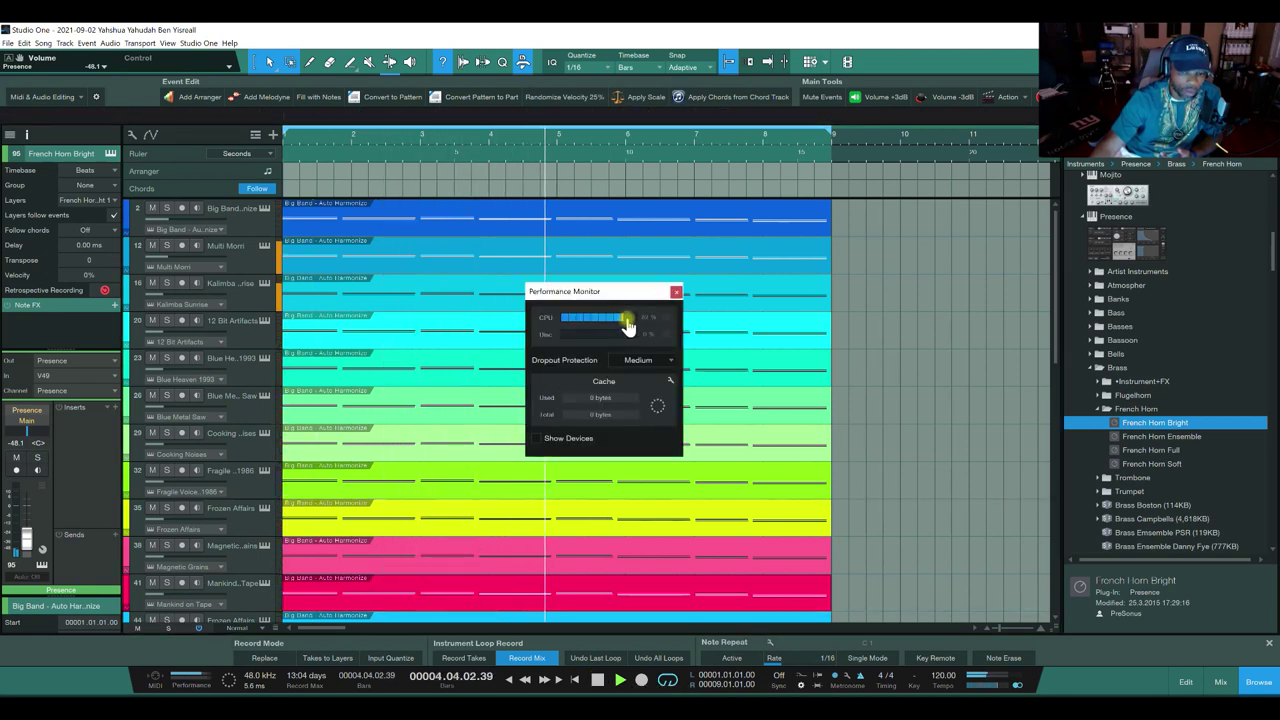
Step: Close the Performance Monitor and stop song playback
click(676, 291)
click(598, 680)
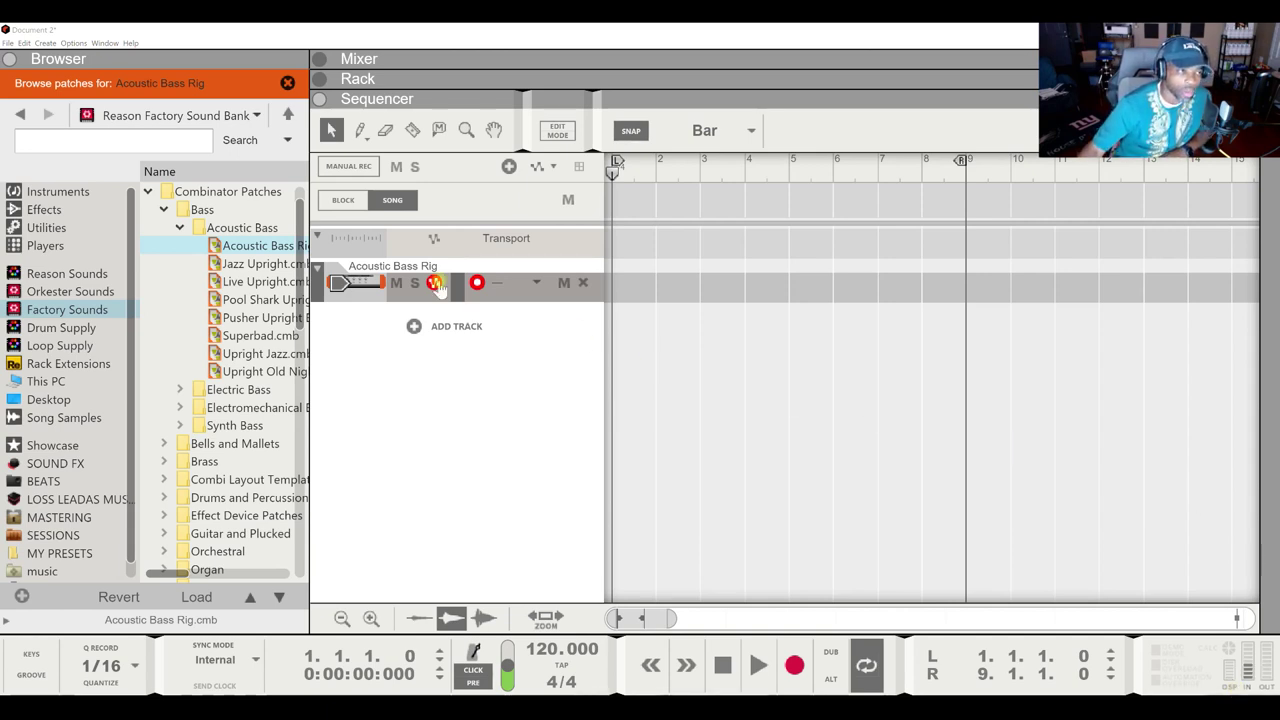
Step: Switch to Reason and review its Audio and General preferences, such as driver, sample rate and buffer size
click(23, 43)
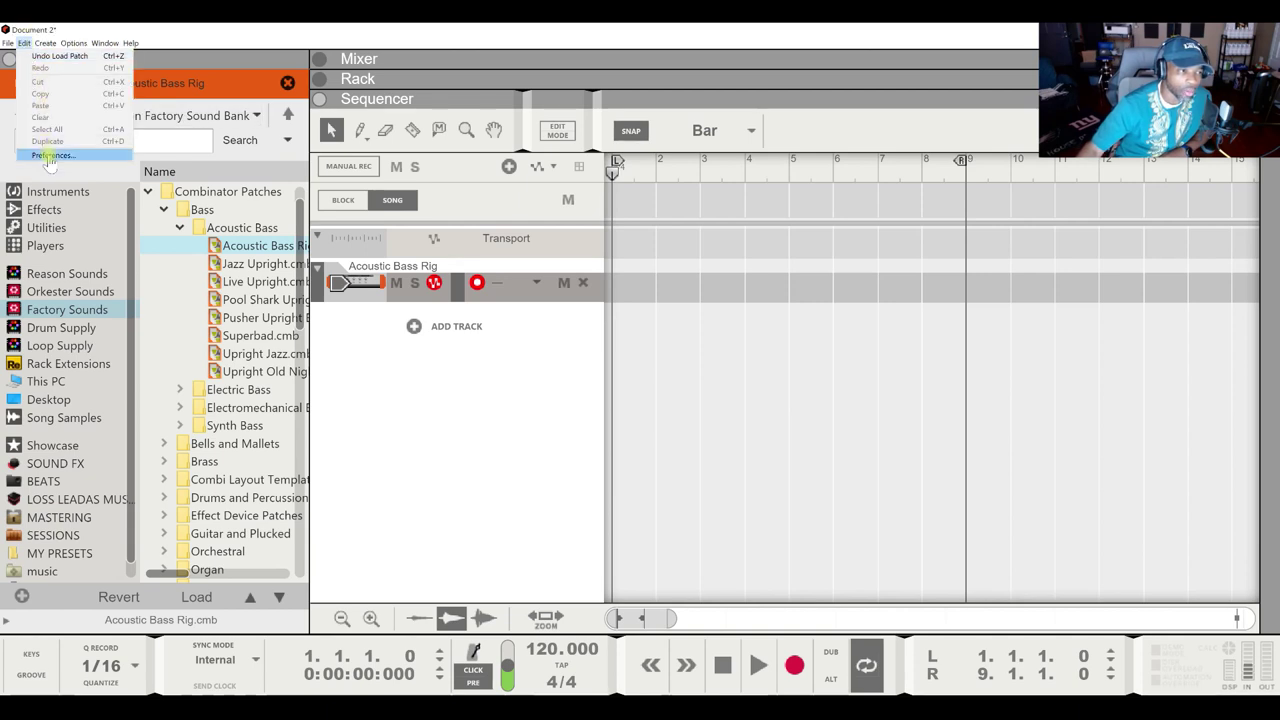
click(95, 170)
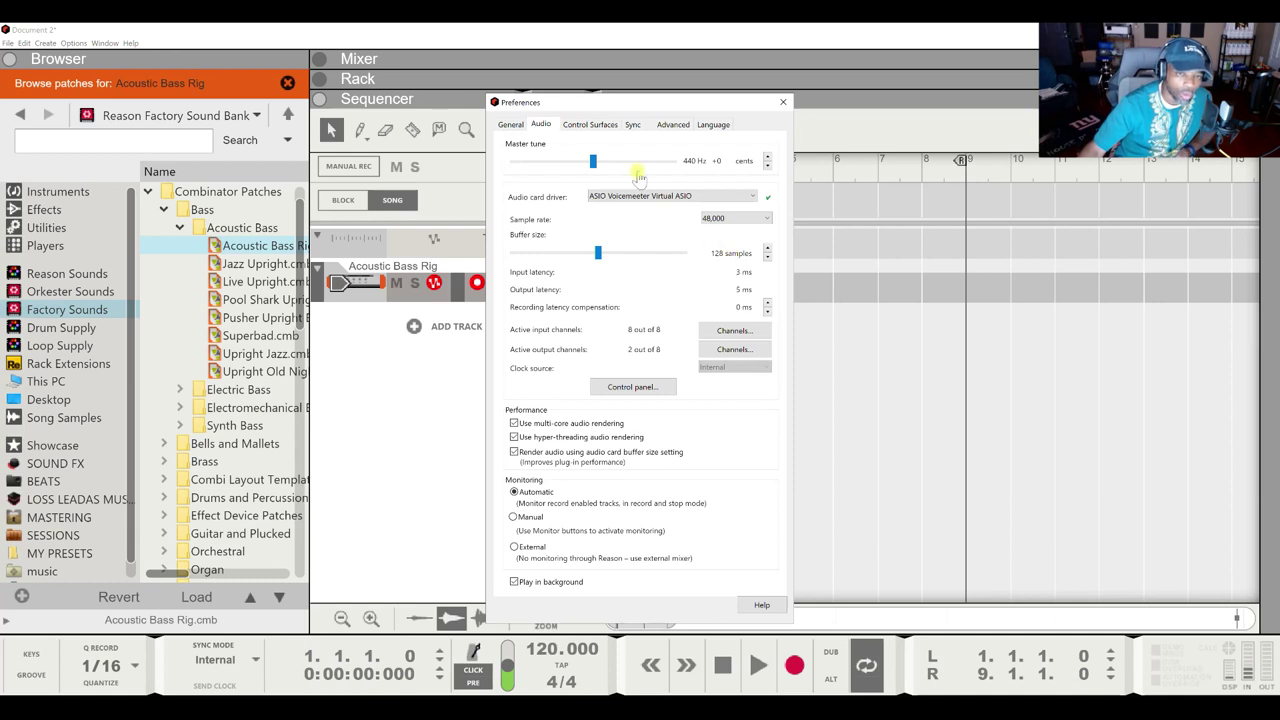
click(513, 126)
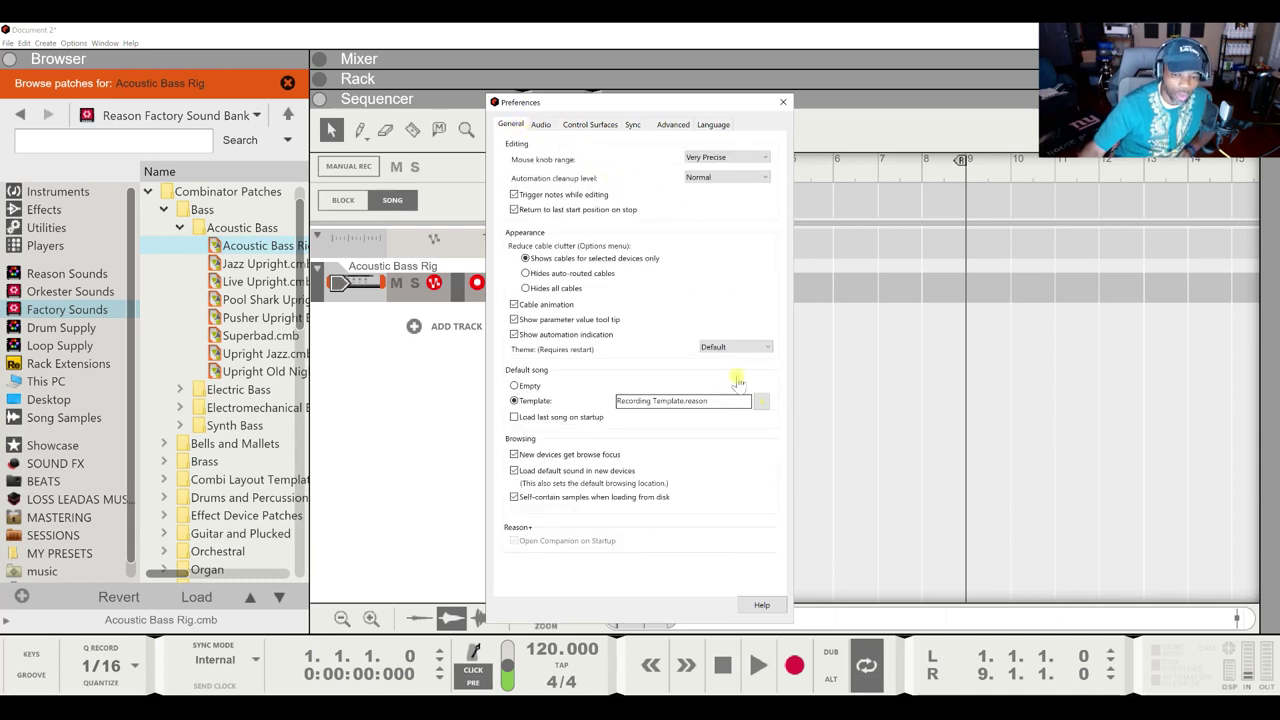
click(784, 104)
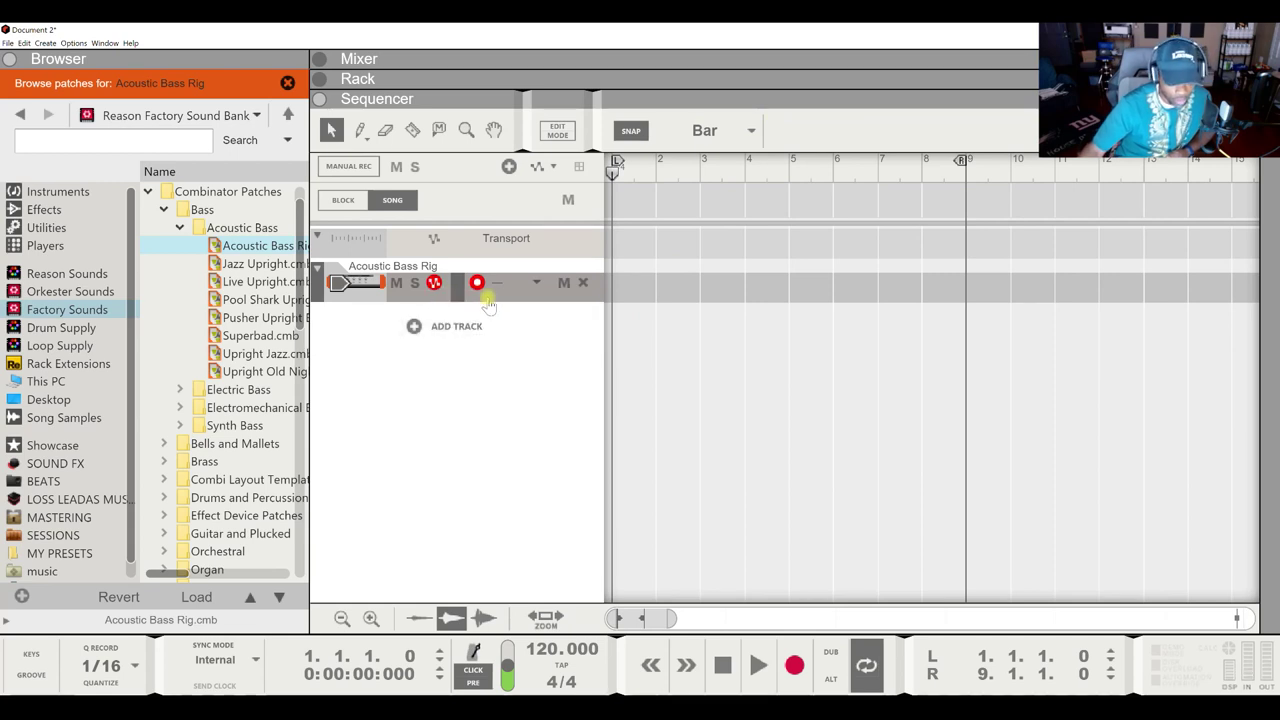
Step: Record a chord part on the Acoustic Bass Rig track, shorten the clip to four bars and set the loop around it
click(793, 664)
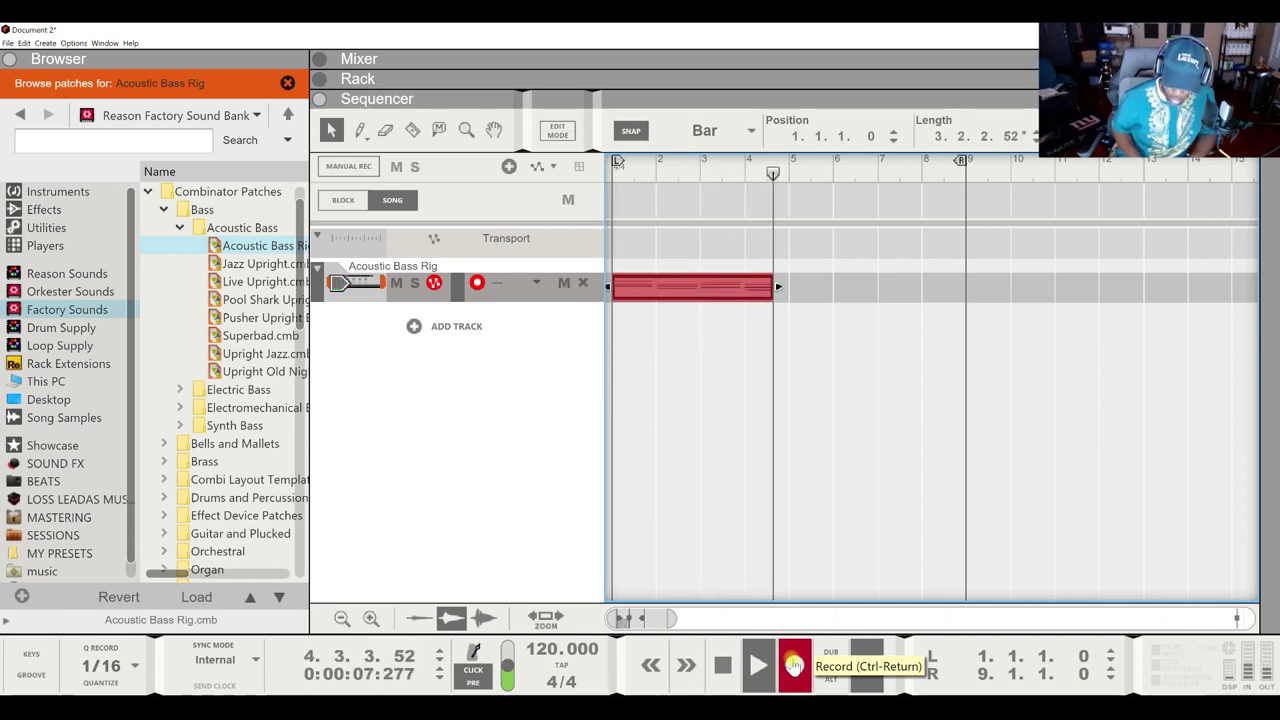
key(space)
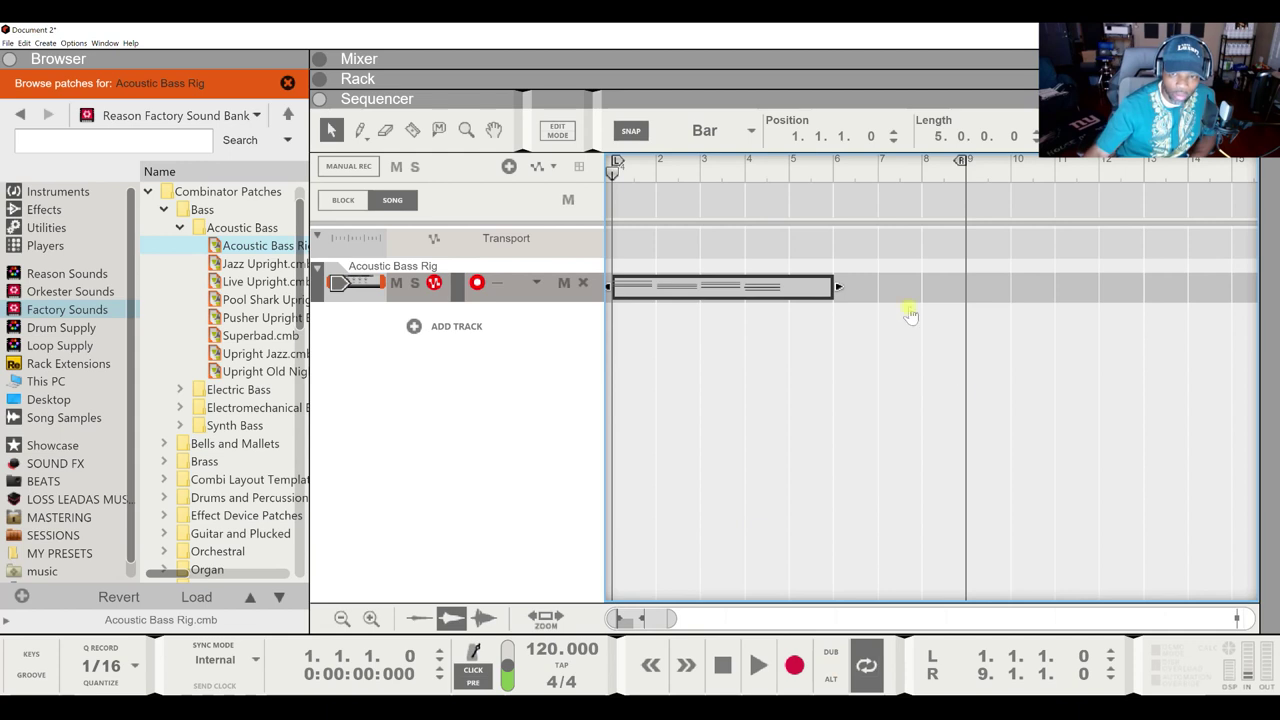
drag(829, 288, 788, 290)
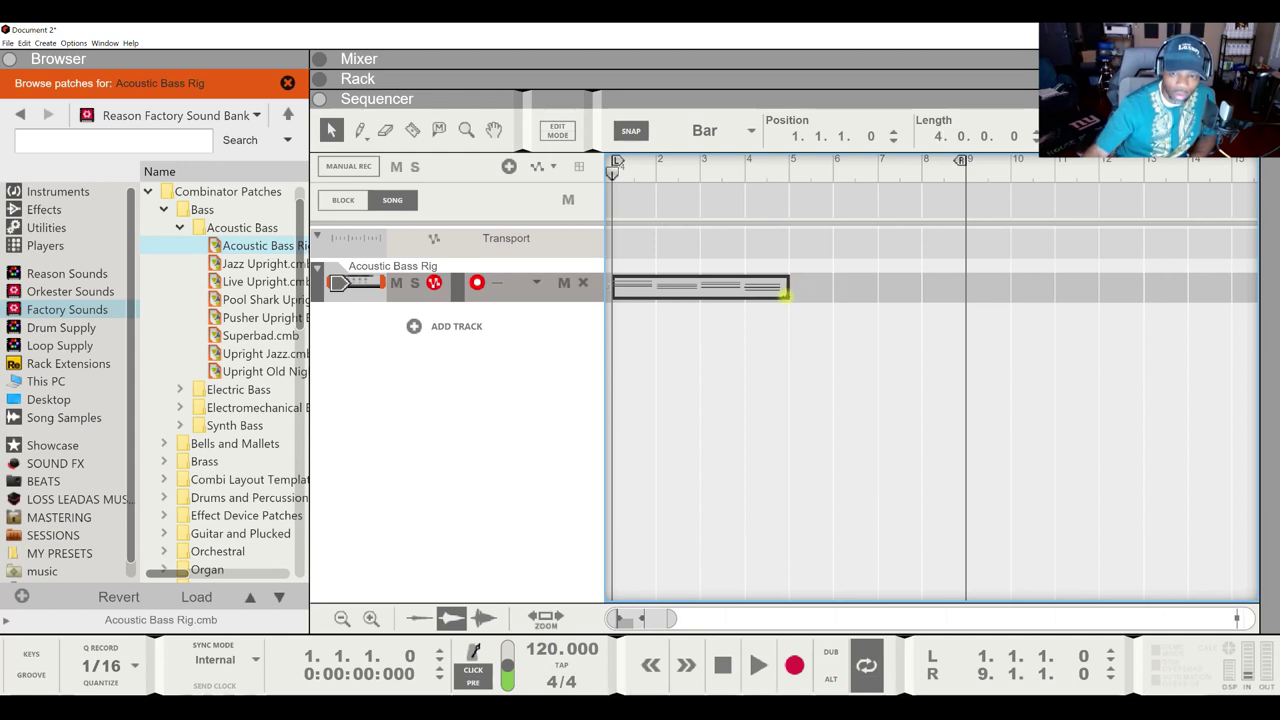
key(p)
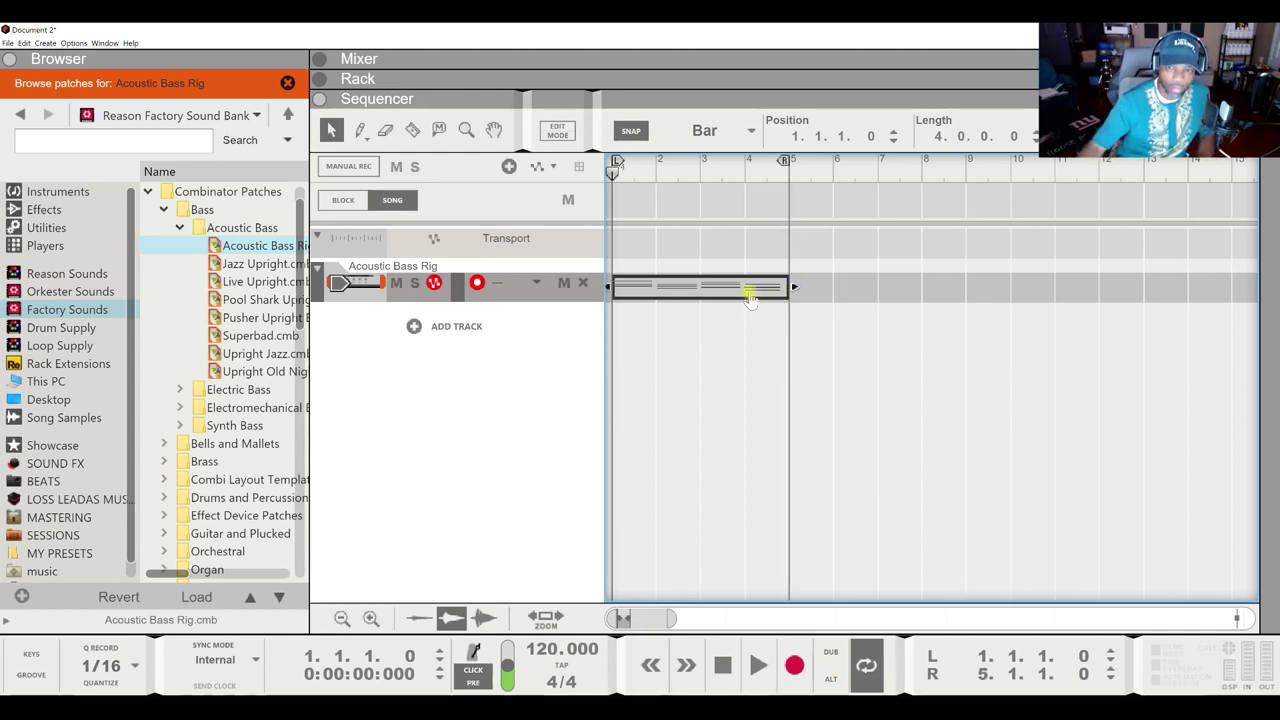
Step: Play the looped clip to check the DSP workload, and lower the Acoustic Bass Rig channel fader in the mixer
click(759, 663)
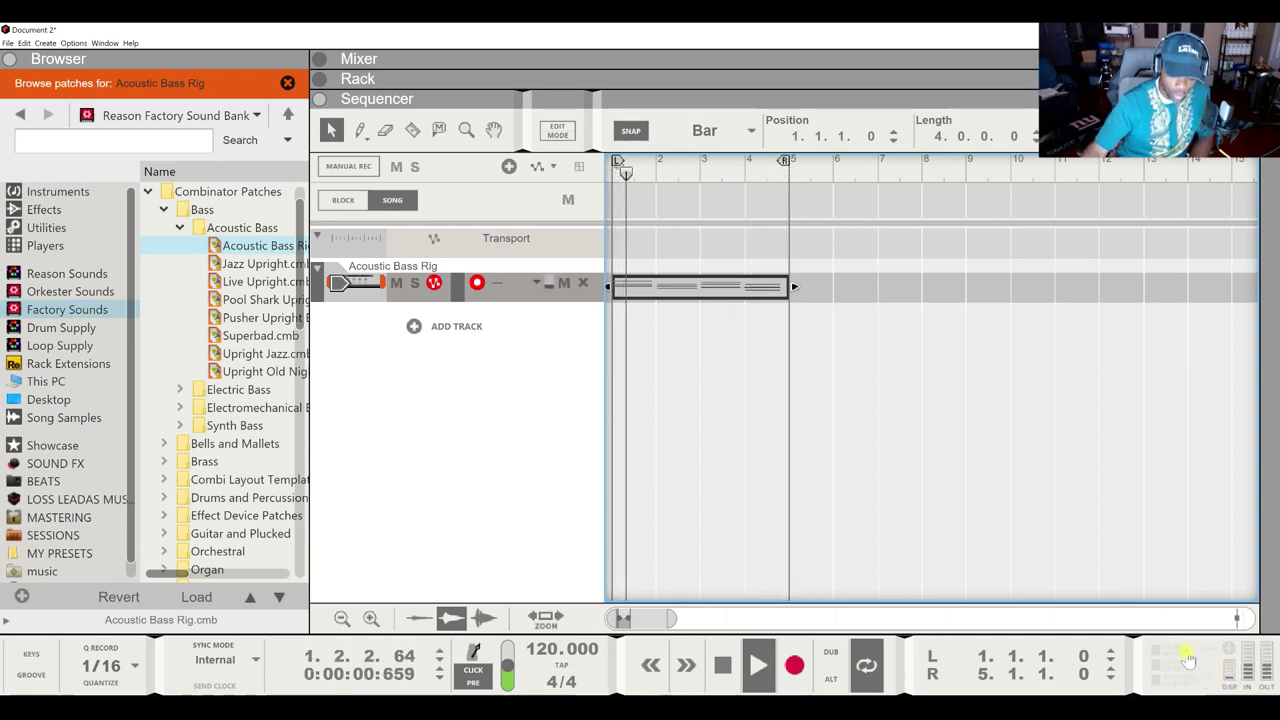
key(space)
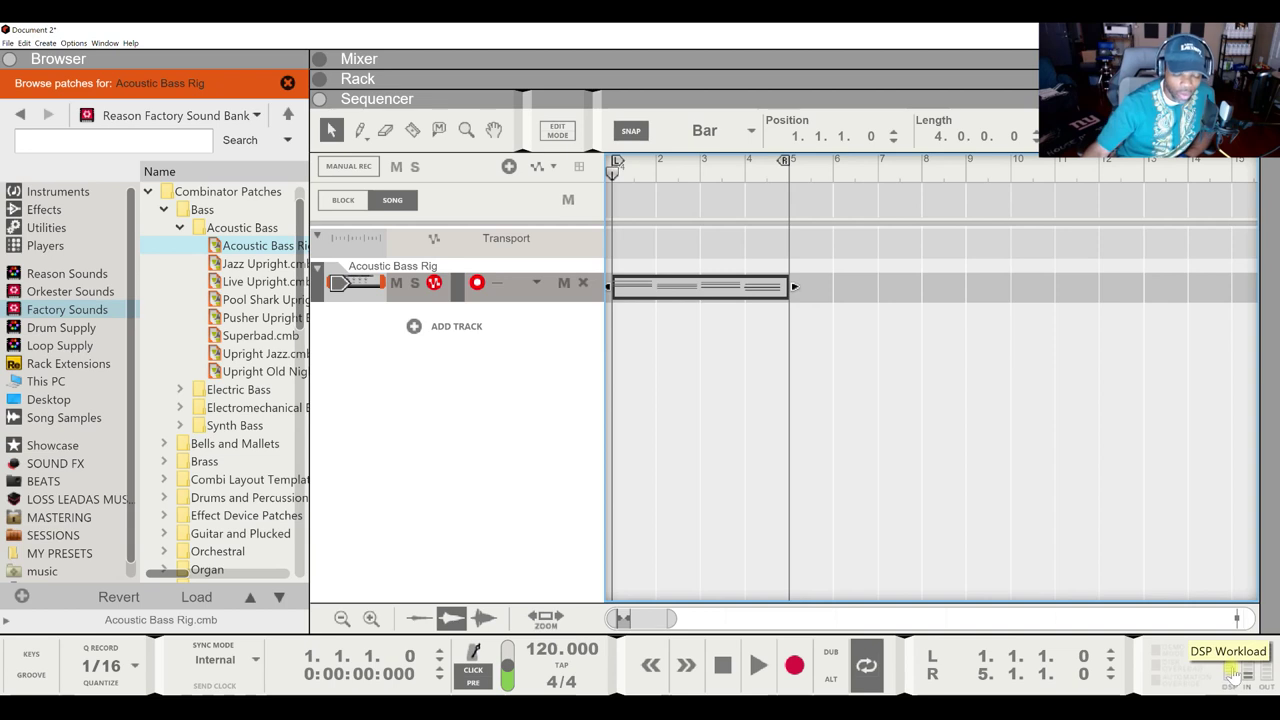
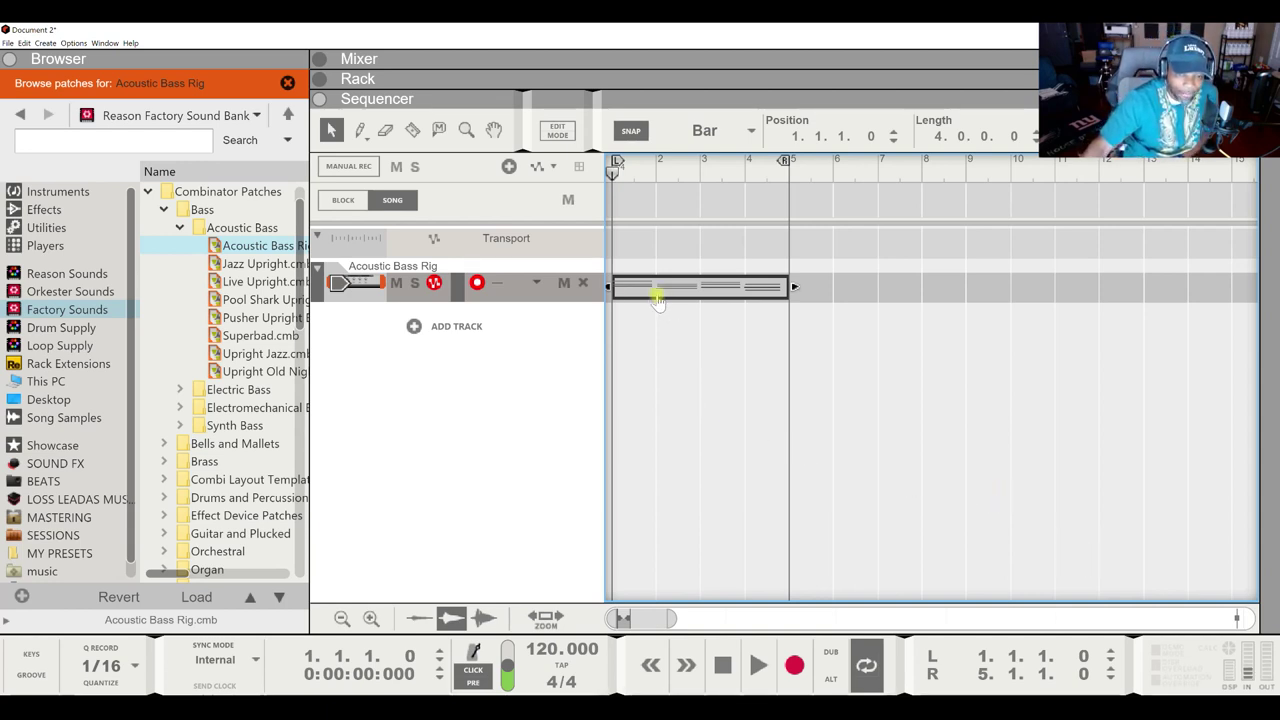
click(425, 66)
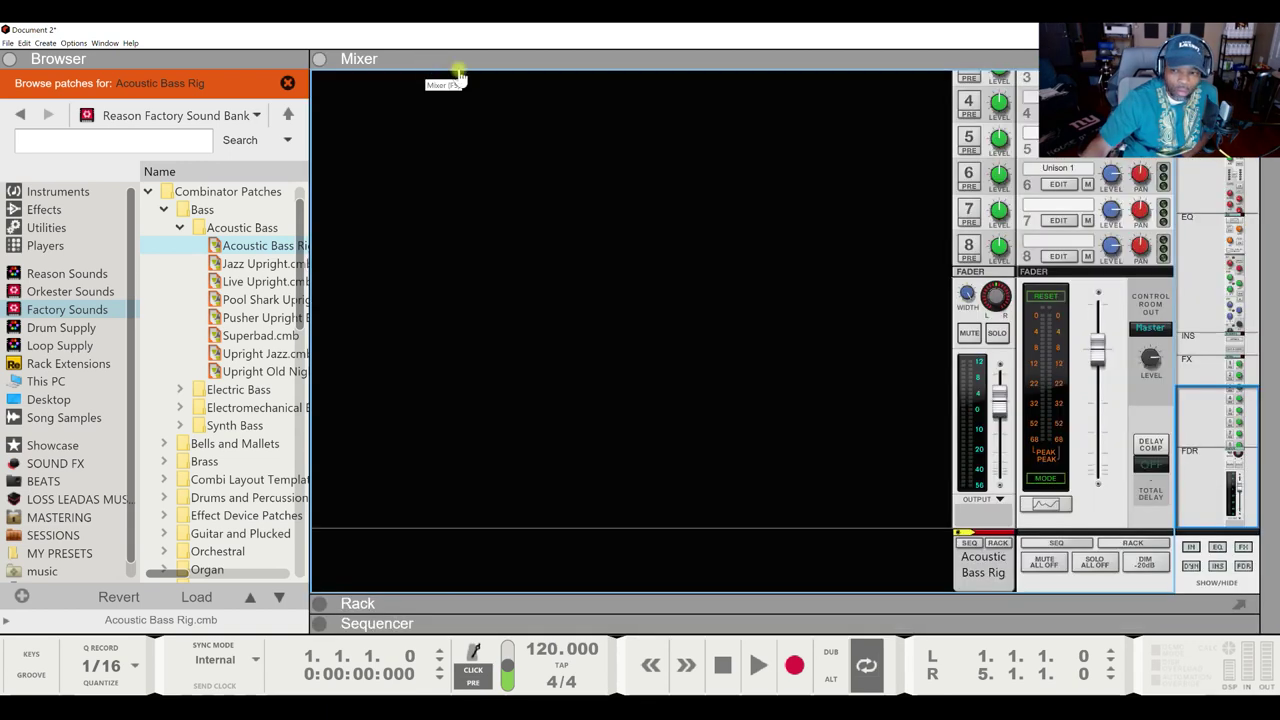
drag(1002, 405, 1008, 467)
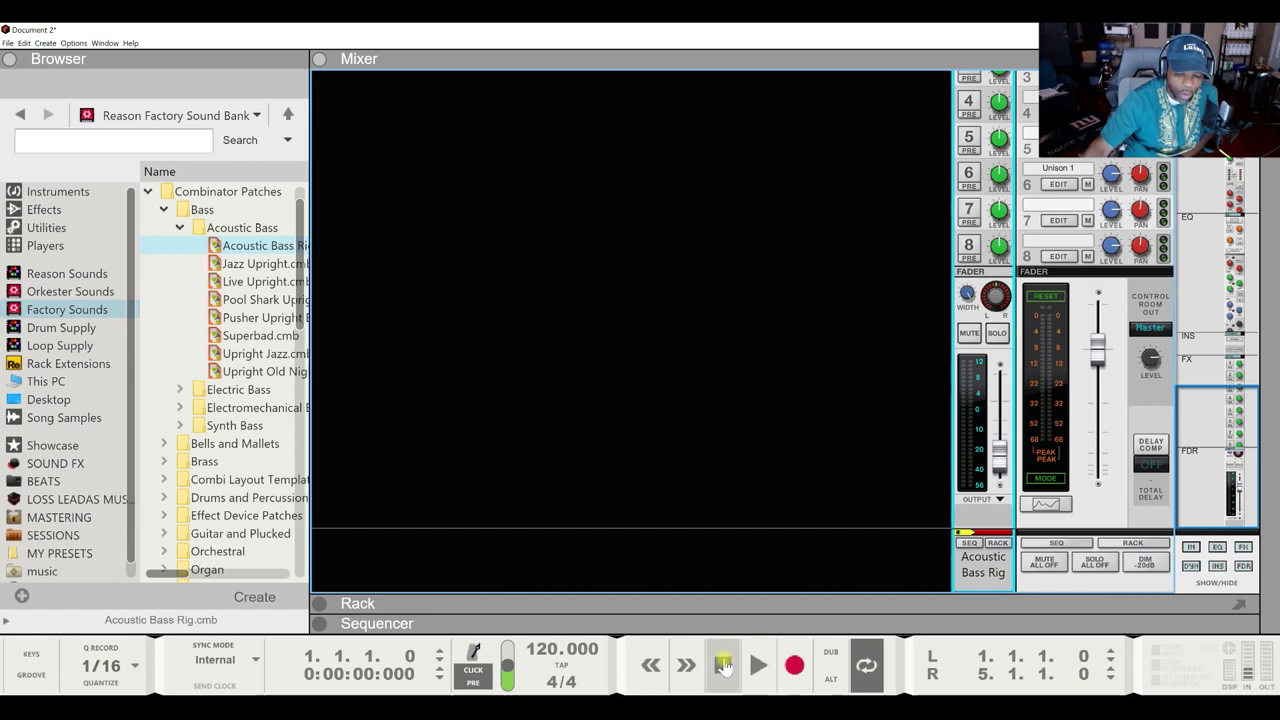
click(728, 622)
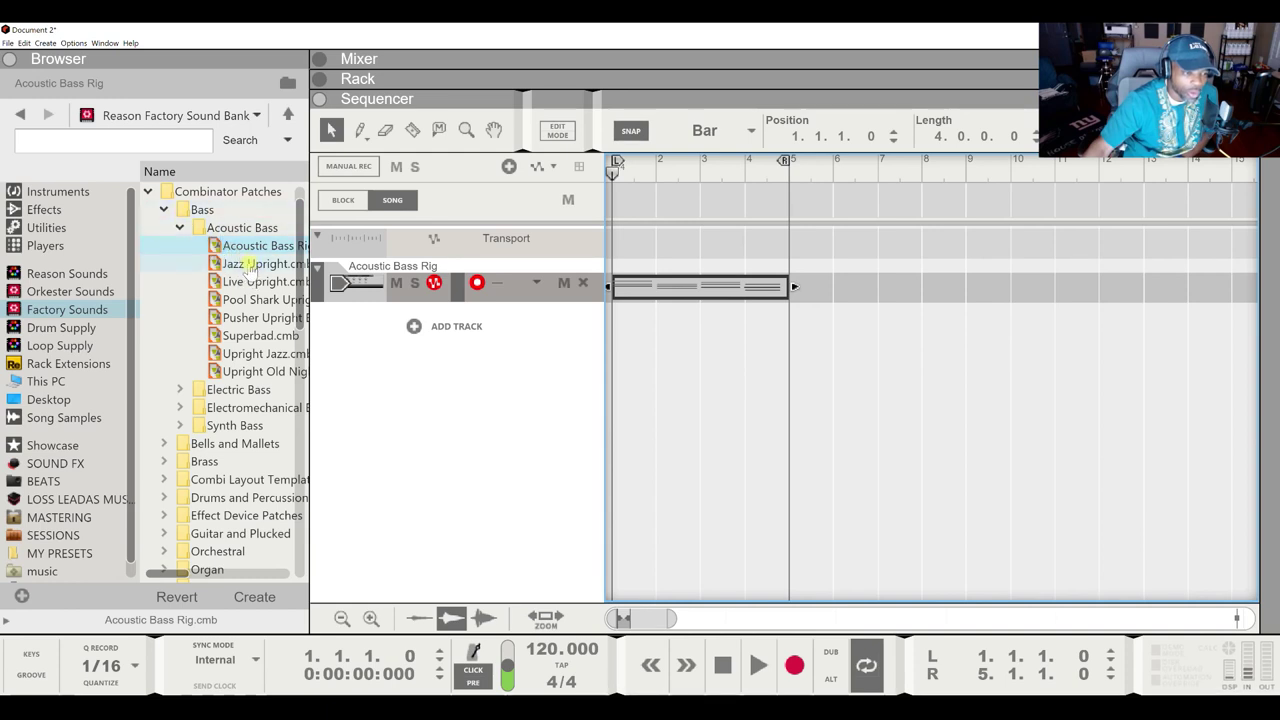
Step: Add Jazz Upright and Pusher Upright Bass tracks from the Acoustic Bass Combinator patches
drag(250, 264, 428, 340)
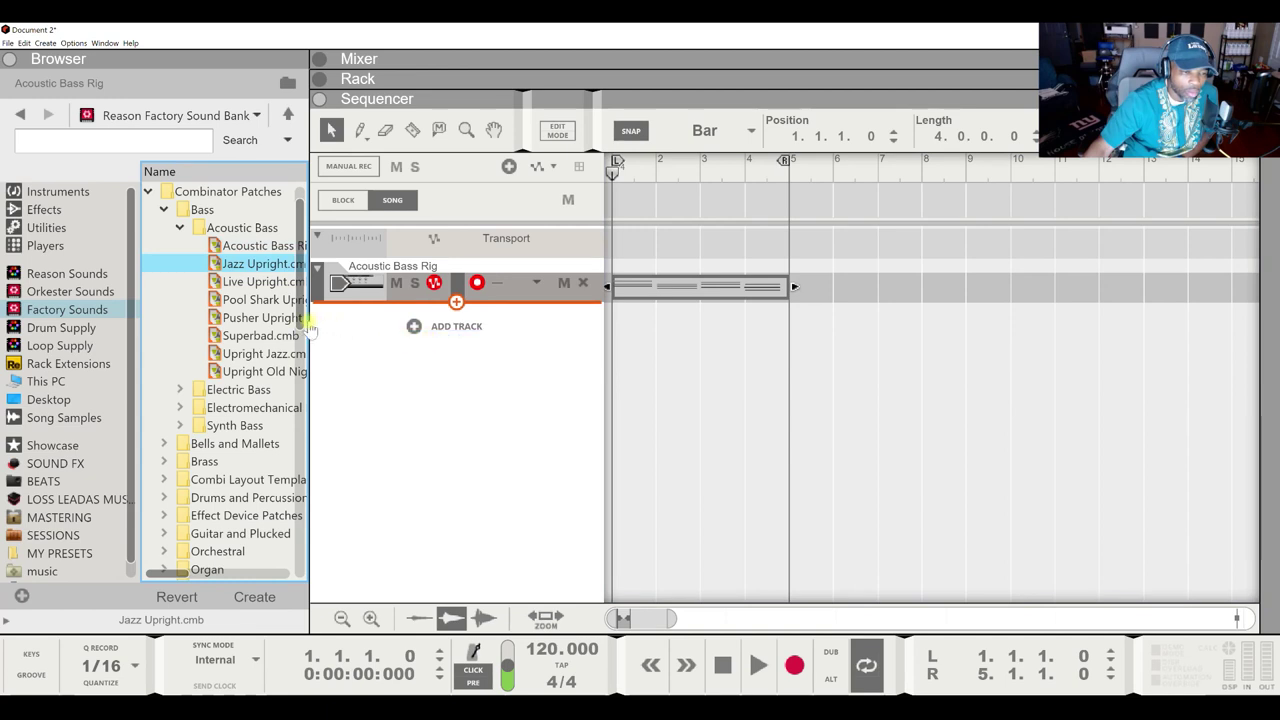
drag(260, 317, 425, 391)
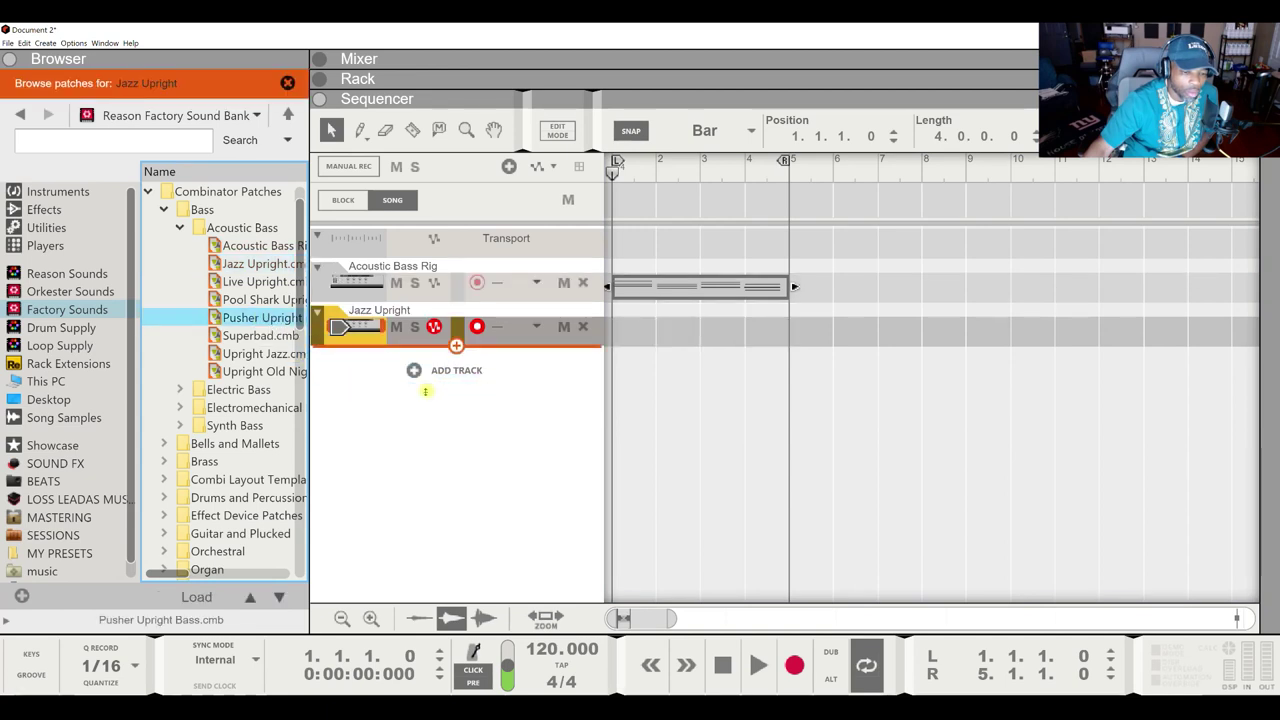
click(165, 211)
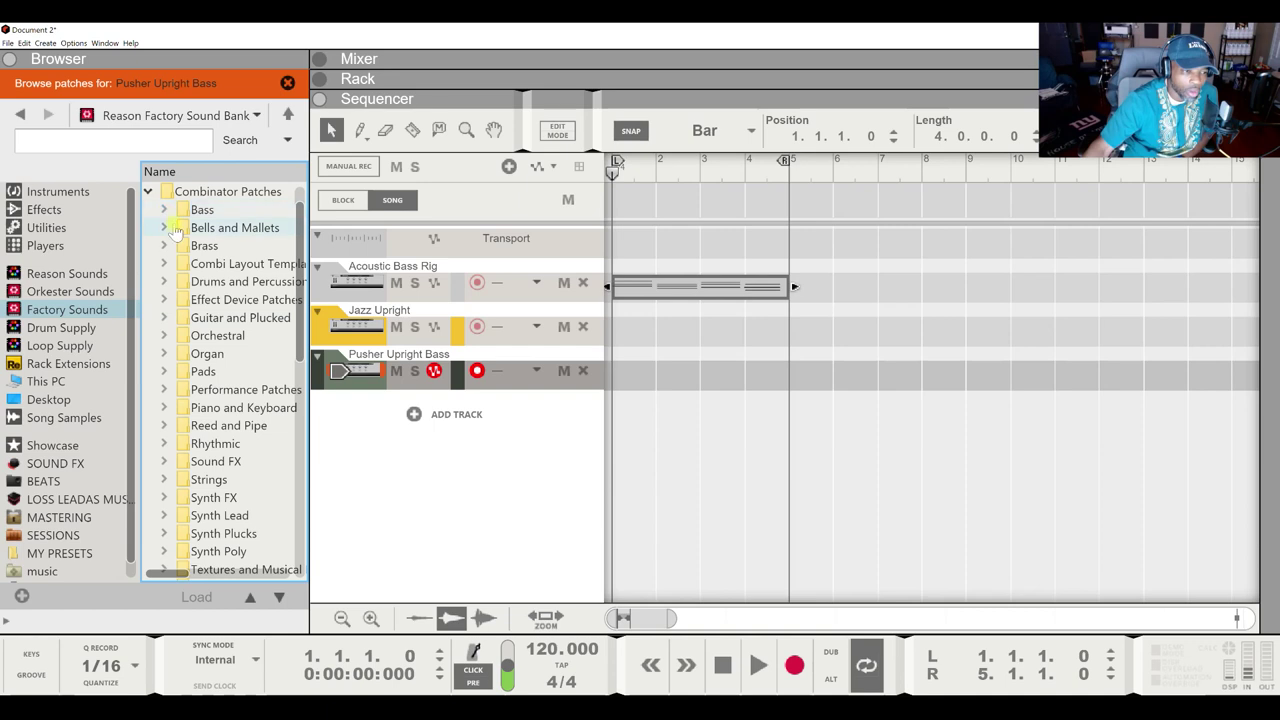
Step: Add African Layer Cake, Concert Vibes and FM Space Bell tracks from the Bells and Mallets patches
click(165, 228)
drag(218, 250, 456, 390)
drag(238, 354, 424, 494)
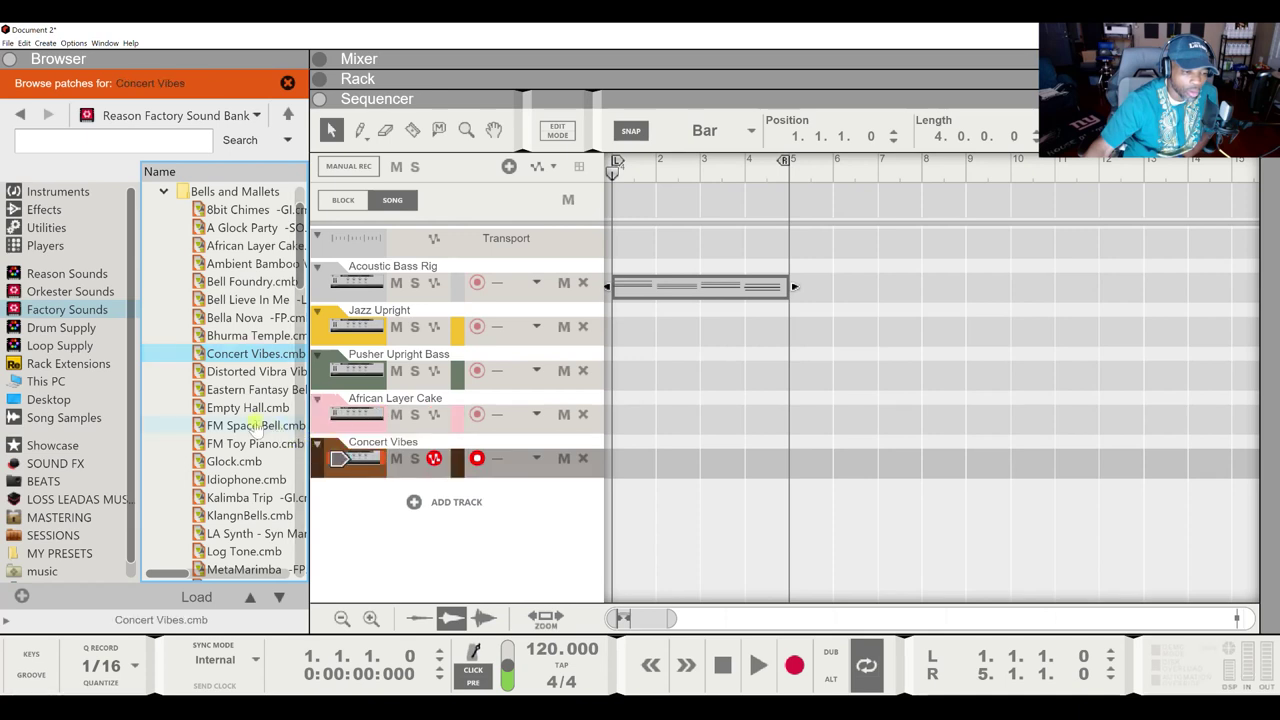
drag(255, 425, 404, 517)
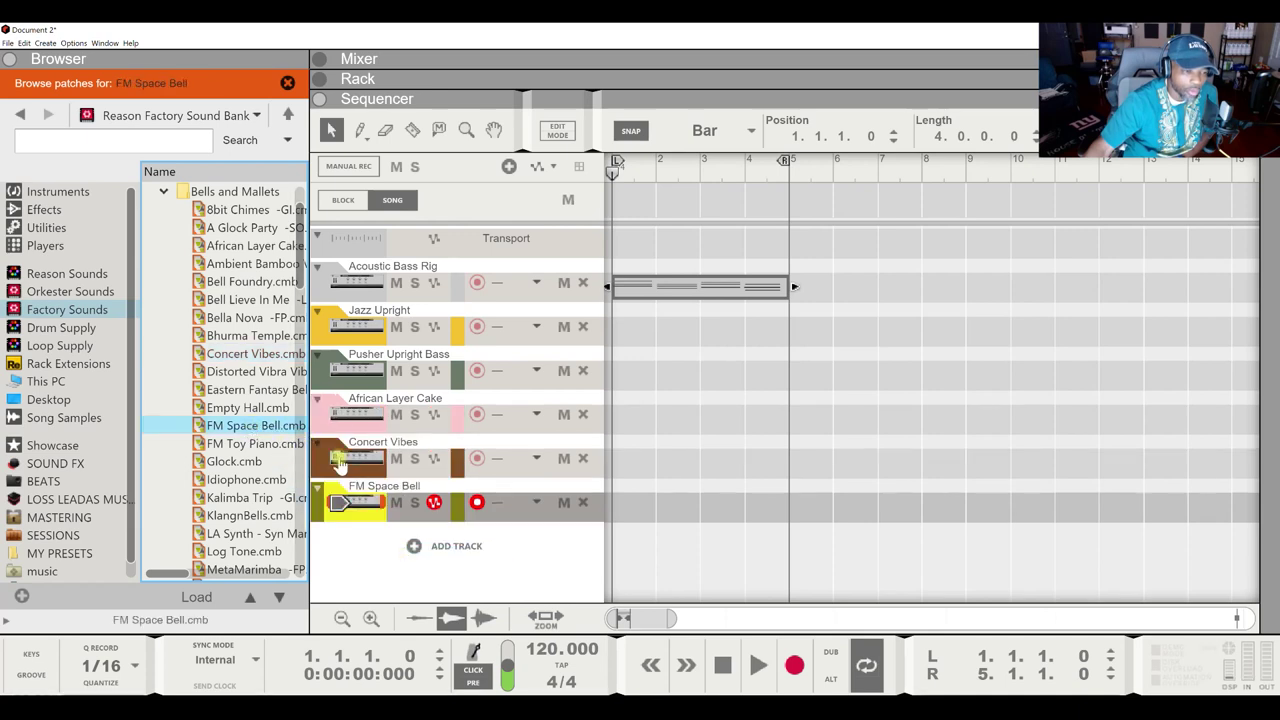
click(164, 194)
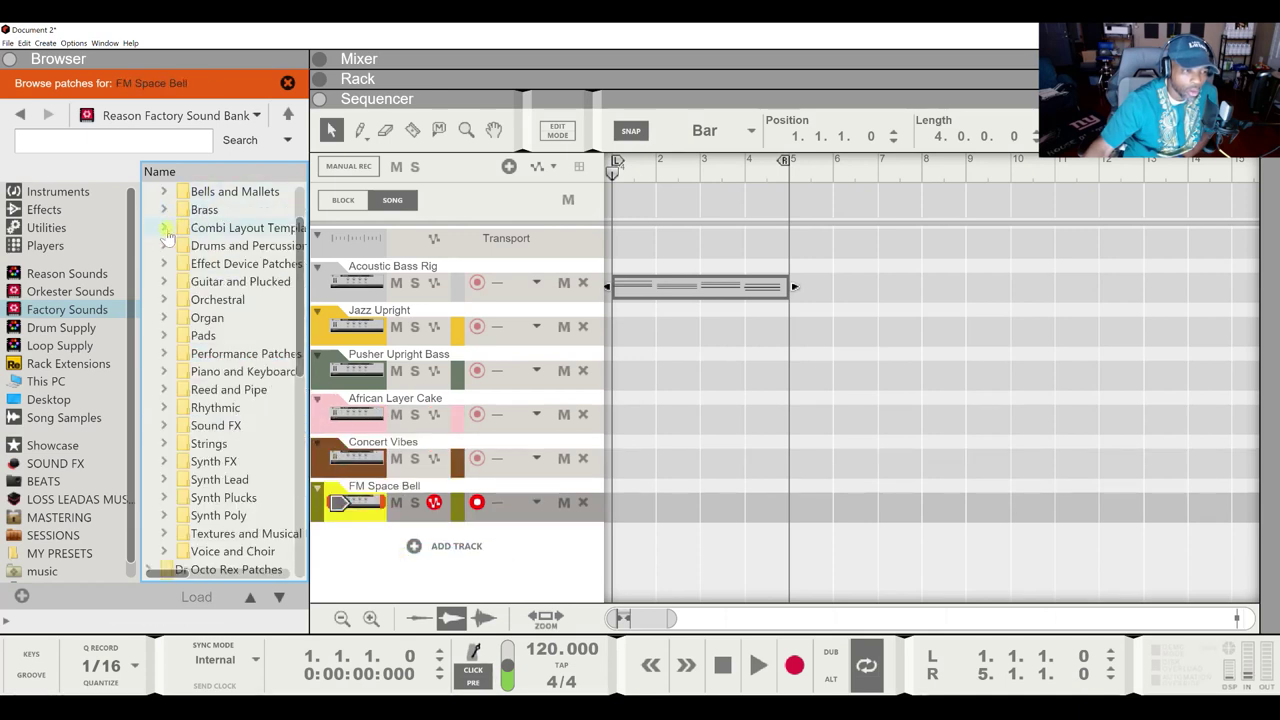
Step: Add the 4+4+4 light and 8x3 Rotaries light patches from the Combi Layout Templates folder as new tracks
click(172, 228)
drag(218, 262, 395, 540)
drag(250, 450, 440, 595)
click(160, 197)
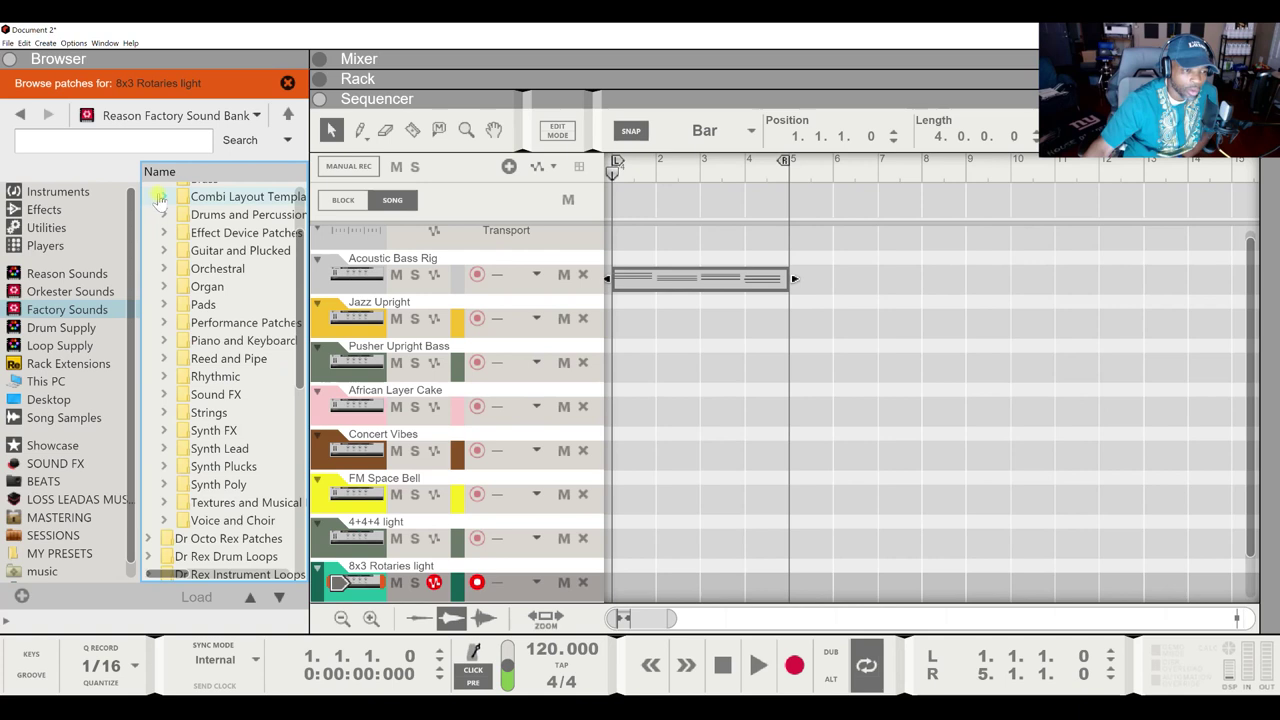
Step: Add Key-Switch Contrabasson, Horns and Trombones for TV, and Full Orchestra tracks from the Orchestral patches
click(165, 269)
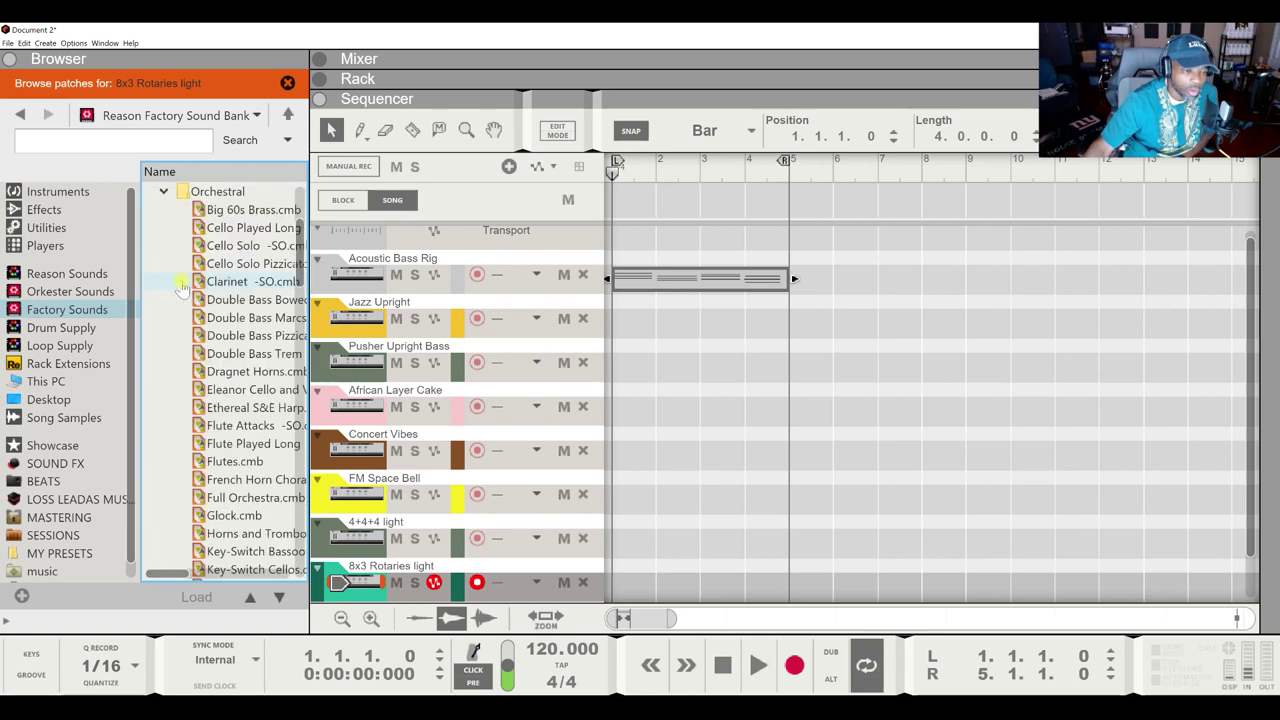
scroll(230, 330, down, 5)
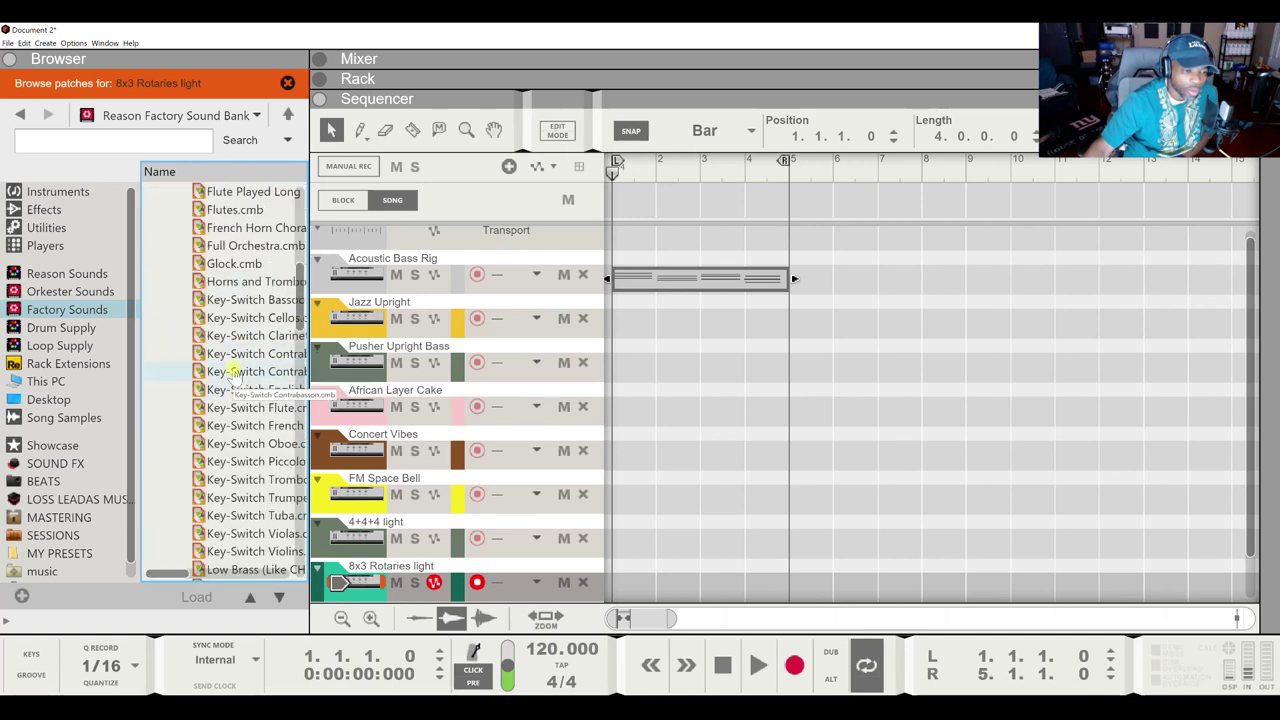
click(250, 371)
drag(270, 407, 456, 556)
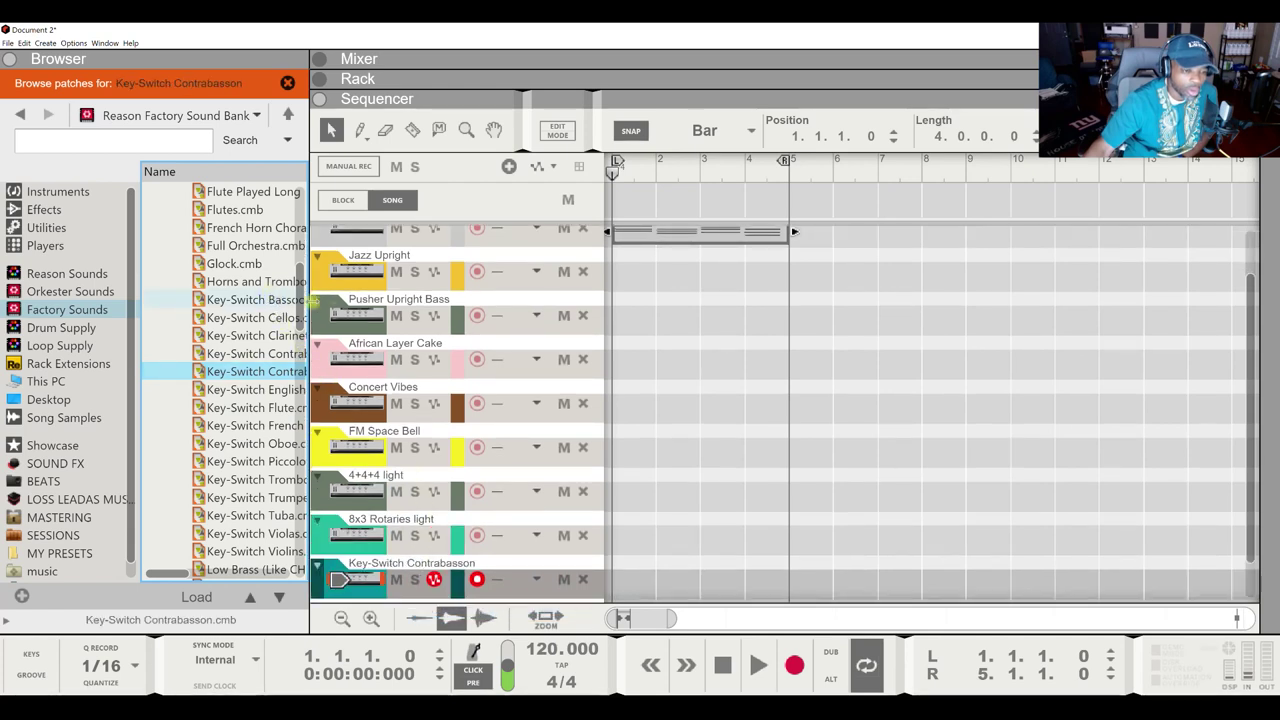
drag(277, 286, 449, 588)
scroll(266, 395, down, 1)
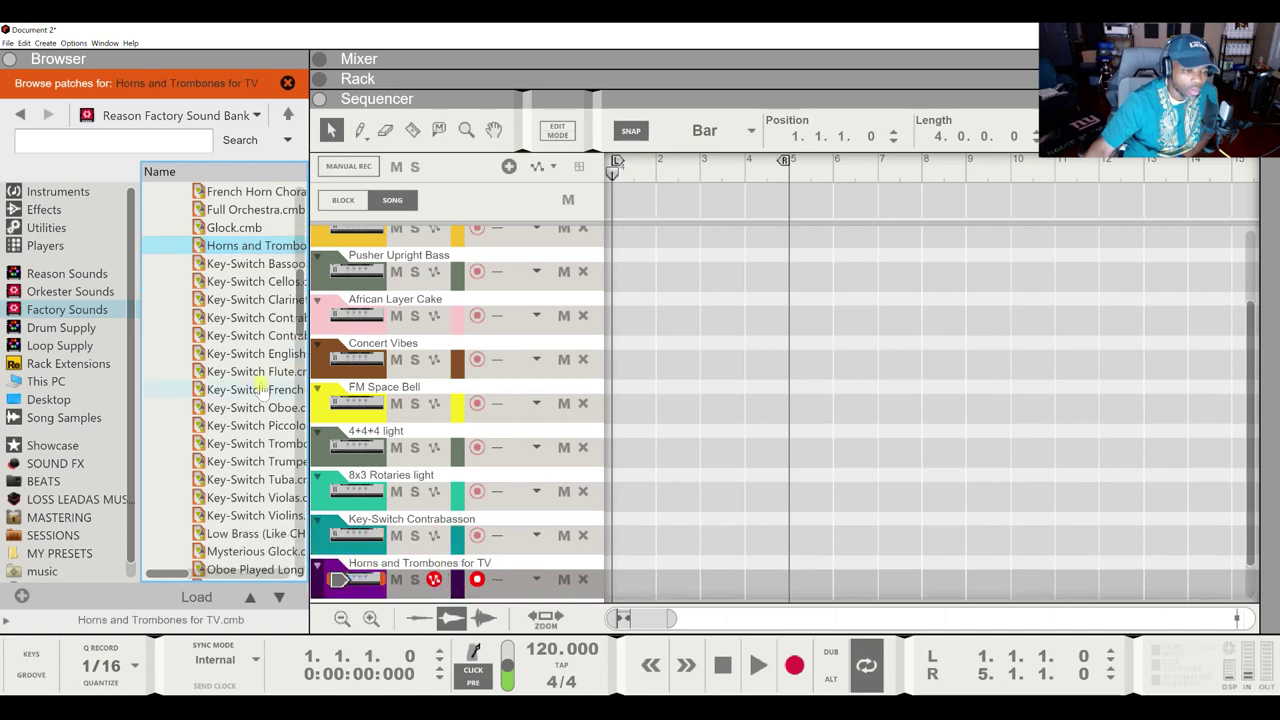
drag(251, 209, 456, 560)
scroll(257, 430, down, 5)
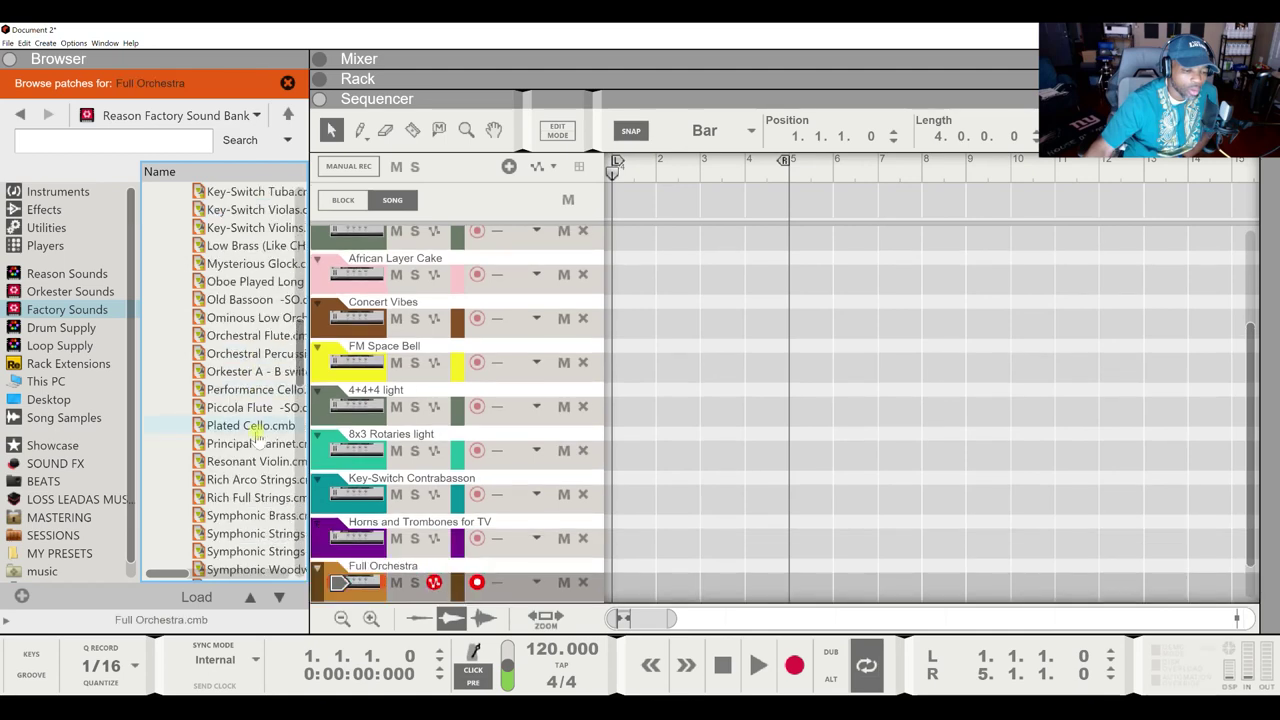
scroll(207, 256, up, 12)
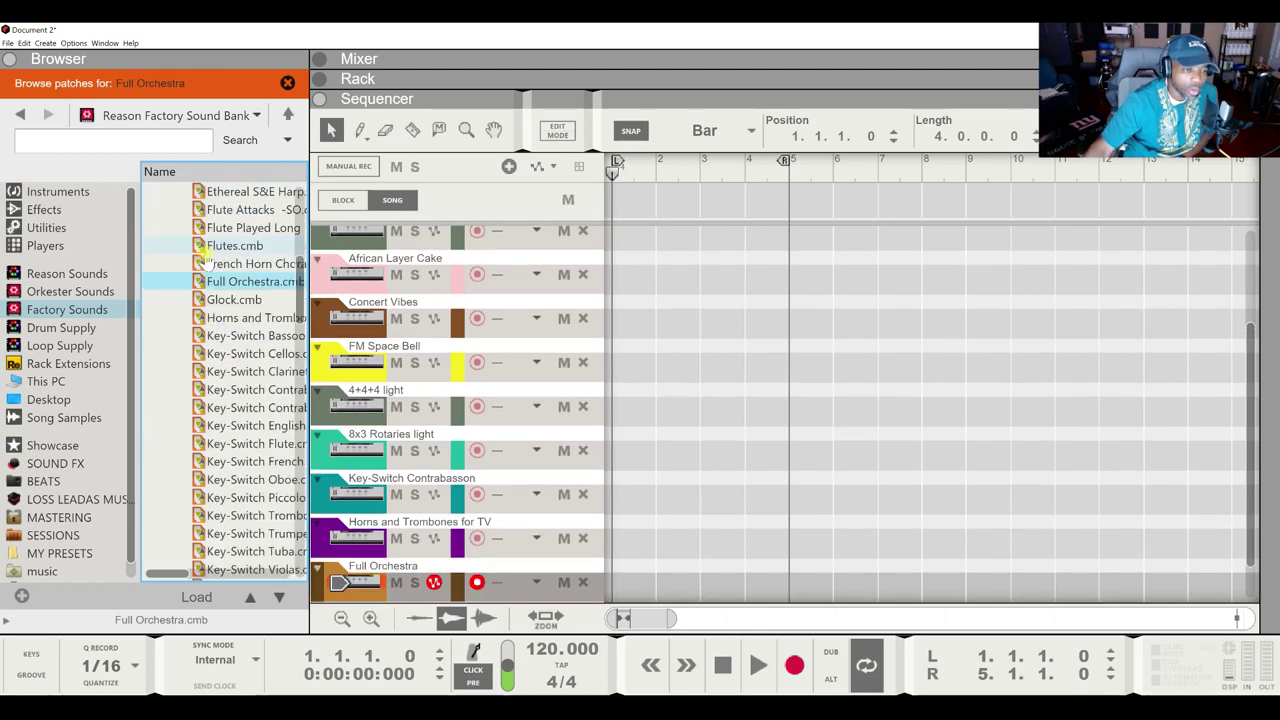
click(162, 374)
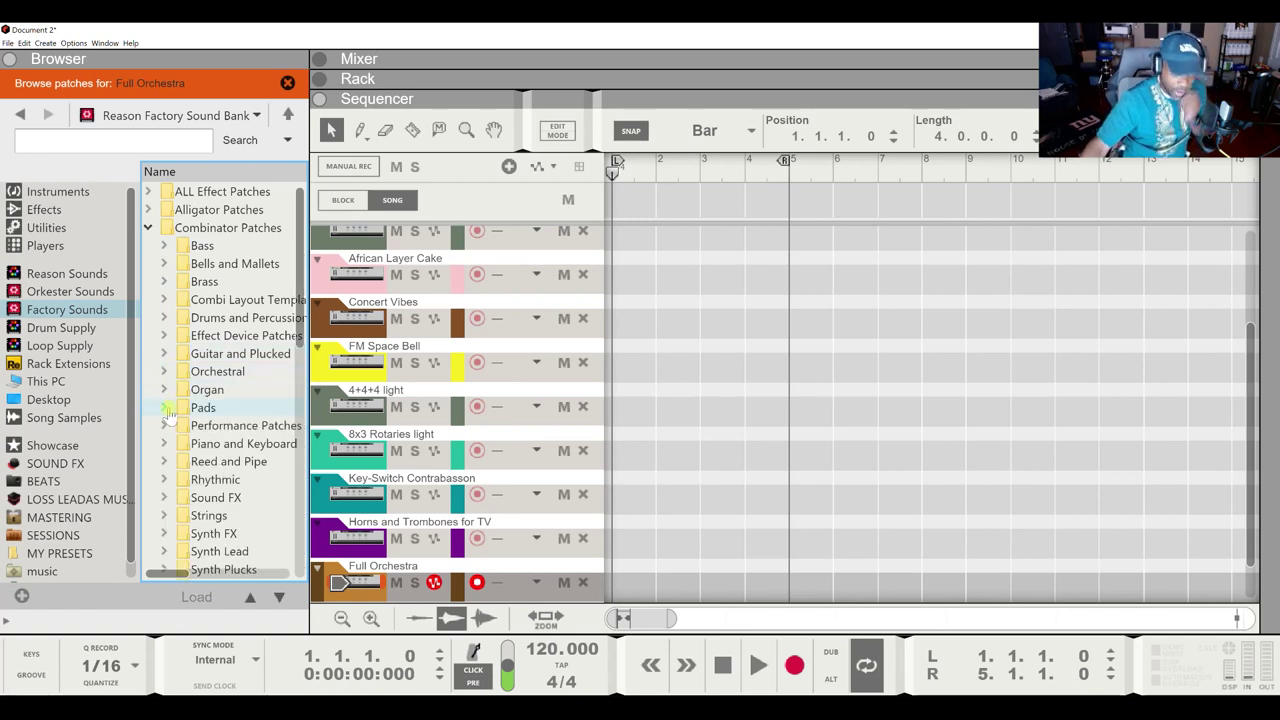
Step: Add 8AM Reflection, Bounce Pad and City Nights tracks from the Pads patches
click(168, 409)
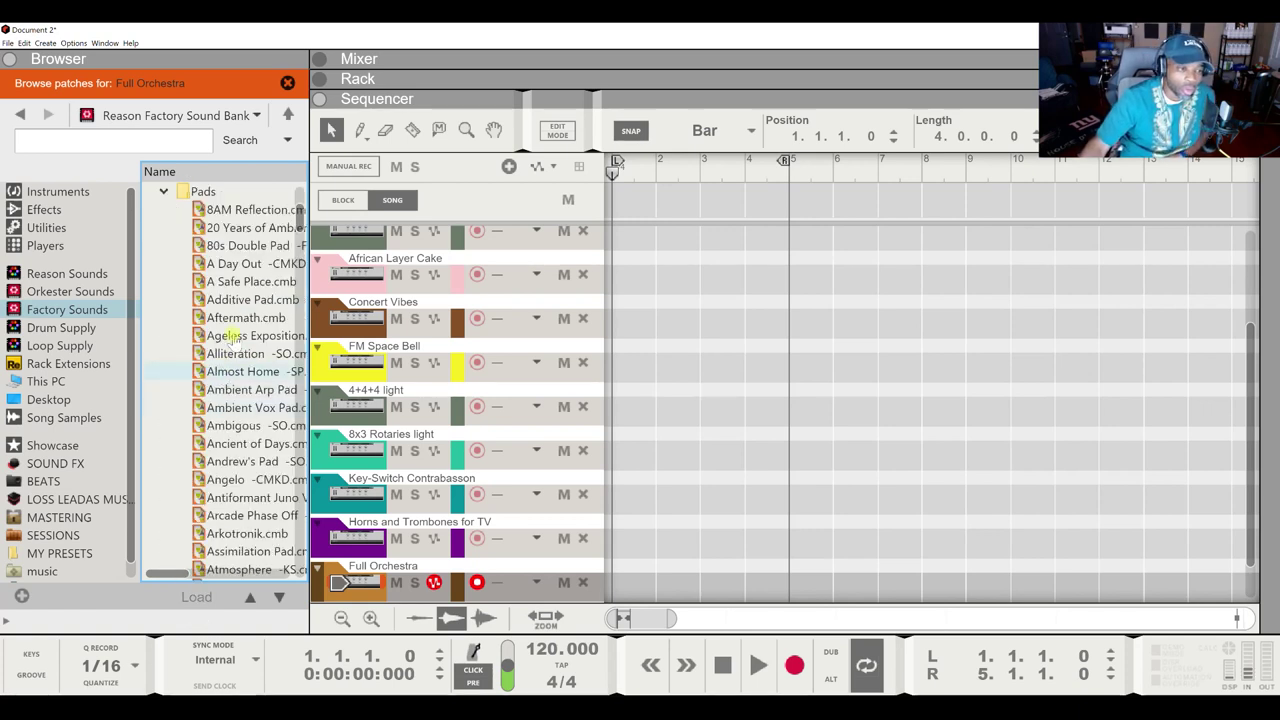
mouse_move(245, 209)
mouse_down()
mouse_move(395, 602)
mouse_move(456, 581)
mouse_move(400, 581)
mouse_up()
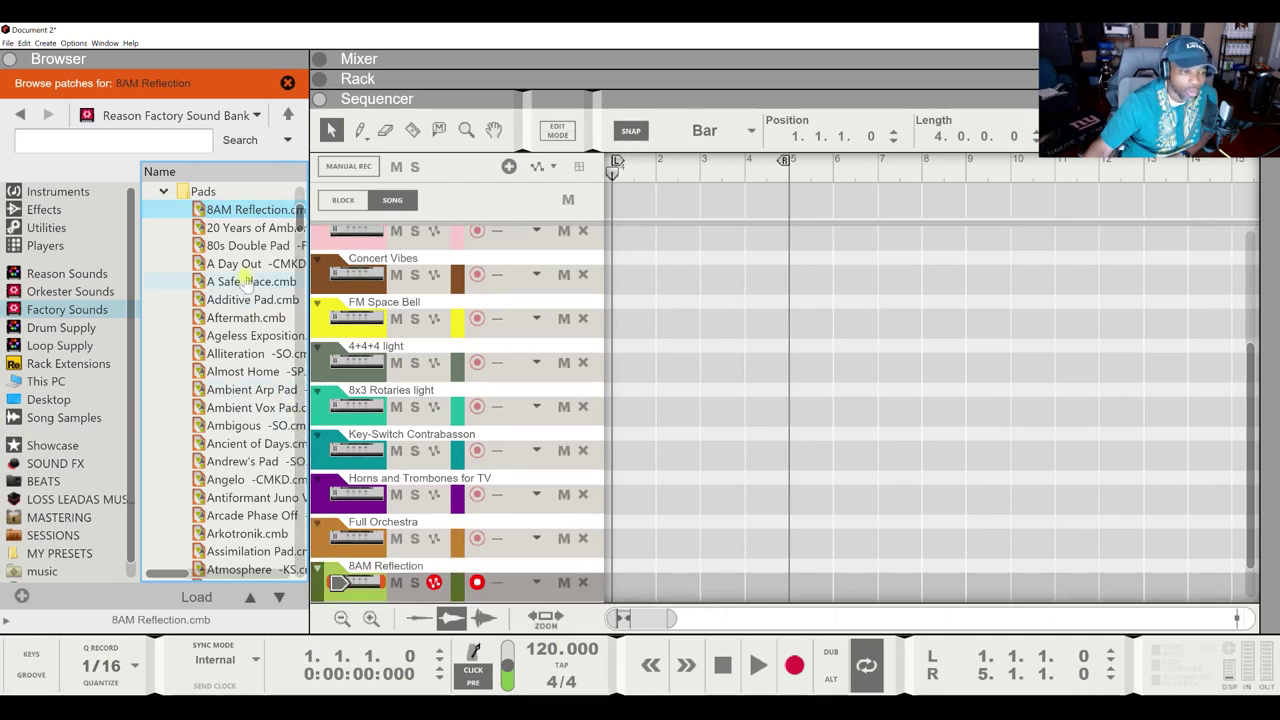
scroll(245, 290, down, 5)
scroll(330, 432, down, 1)
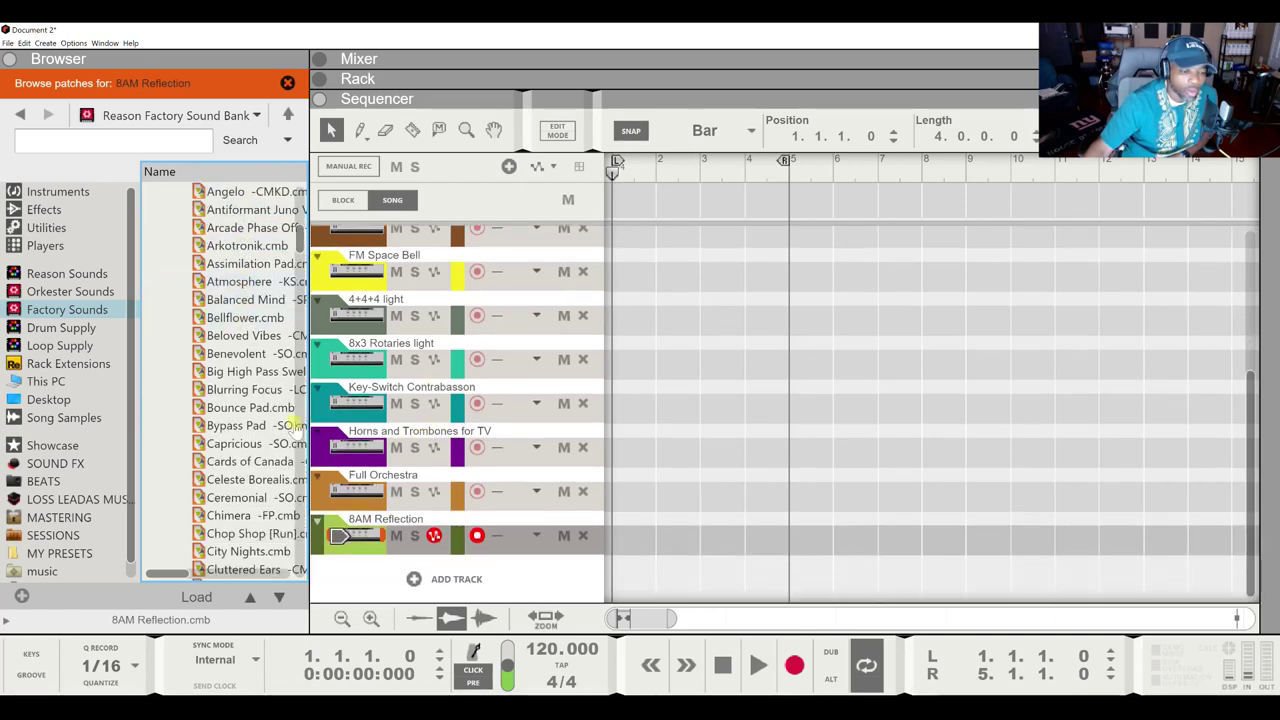
drag(241, 412, 354, 510)
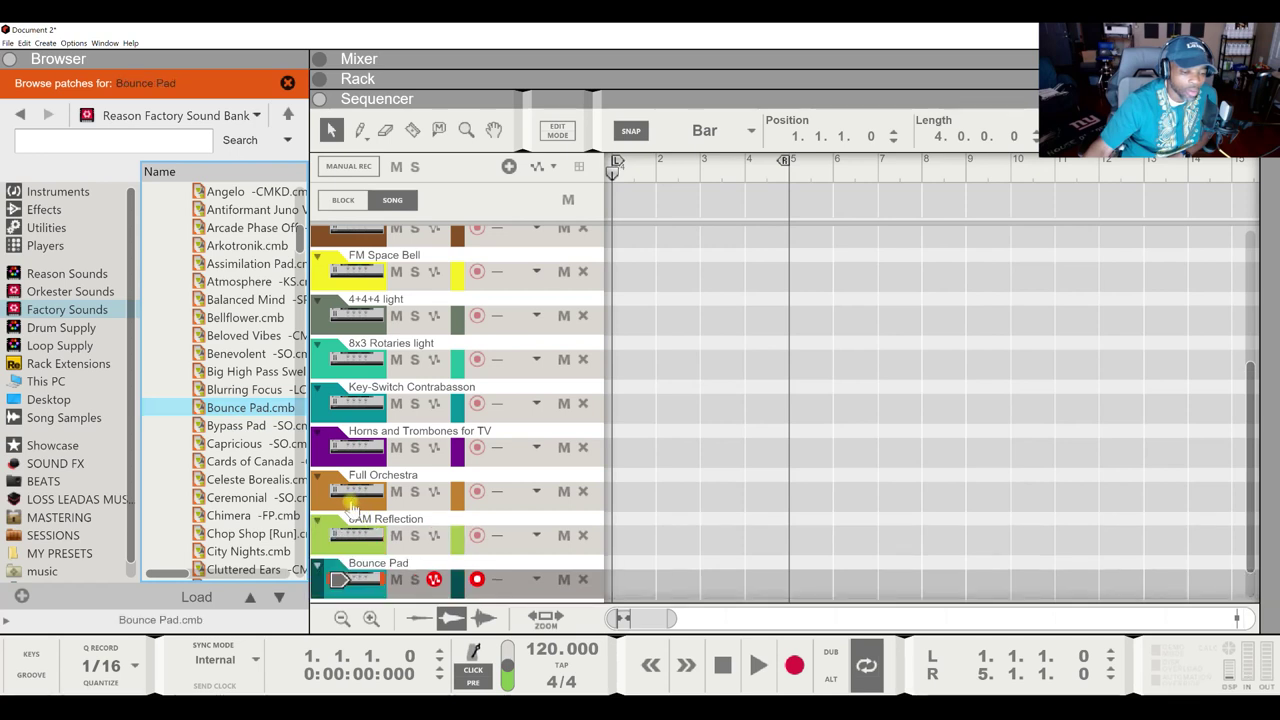
drag(250, 555, 372, 540)
scroll(207, 210, up, 15)
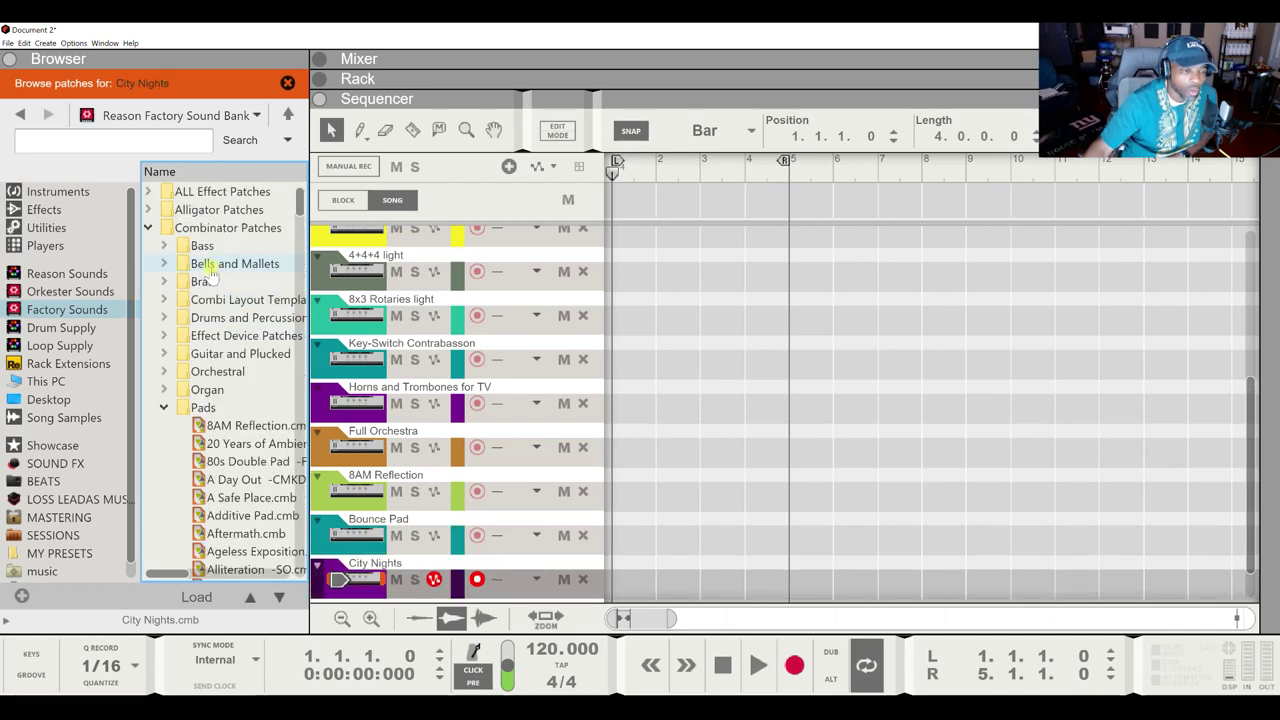
click(164, 408)
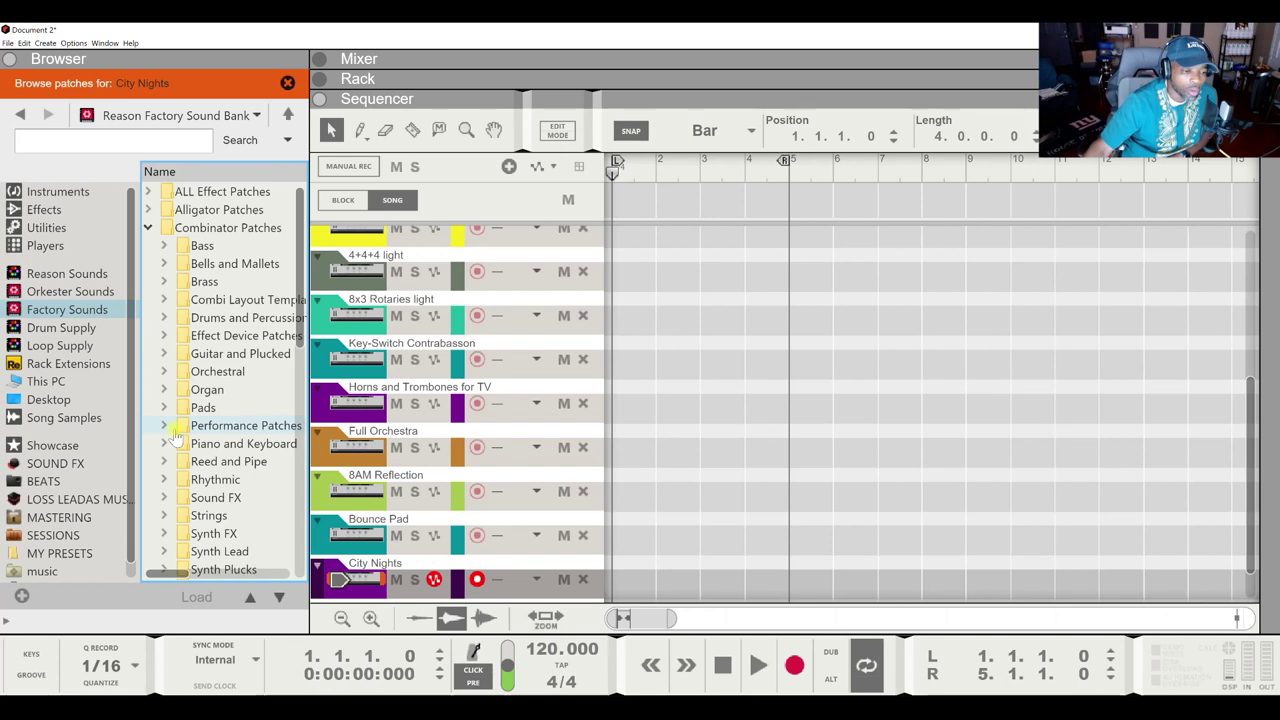
Step: Add Dusty Piano -CMKD, Free on Friday -CMKD and Harmonica With More Buttons tracks from the One Finger Chords performance patches
click(165, 426)
scroll(230, 447, down, 2)
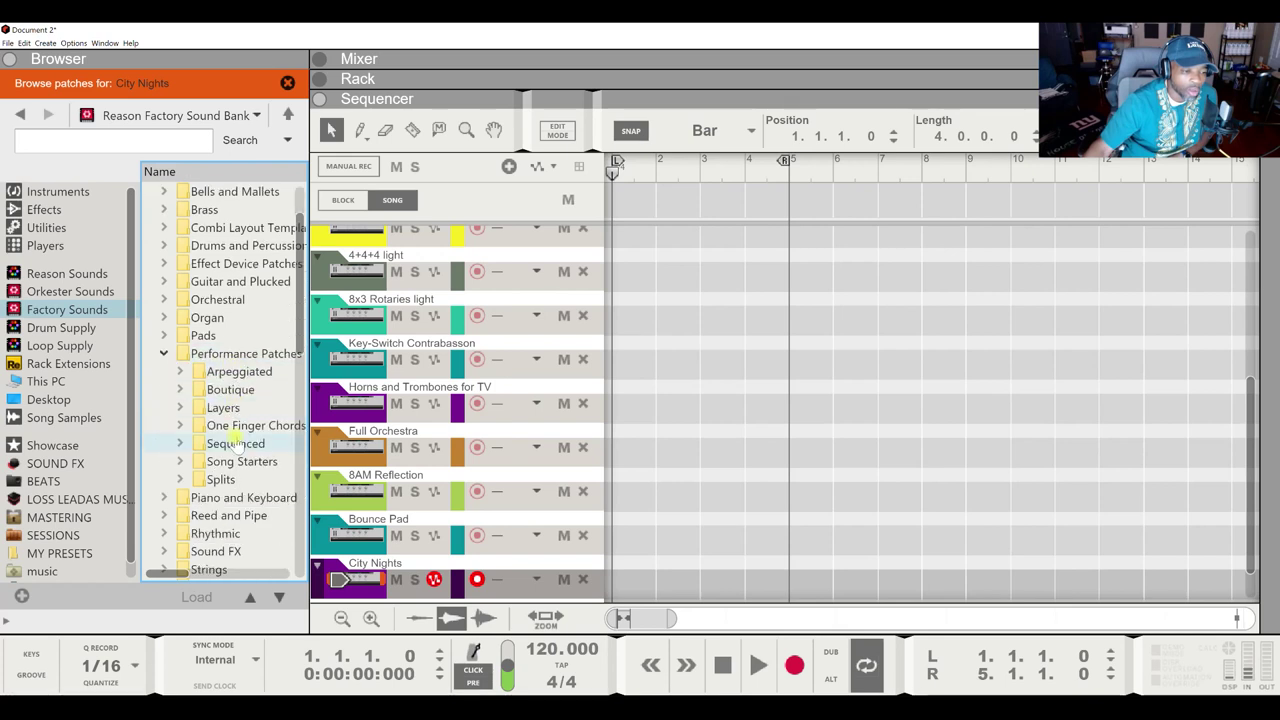
click(181, 426)
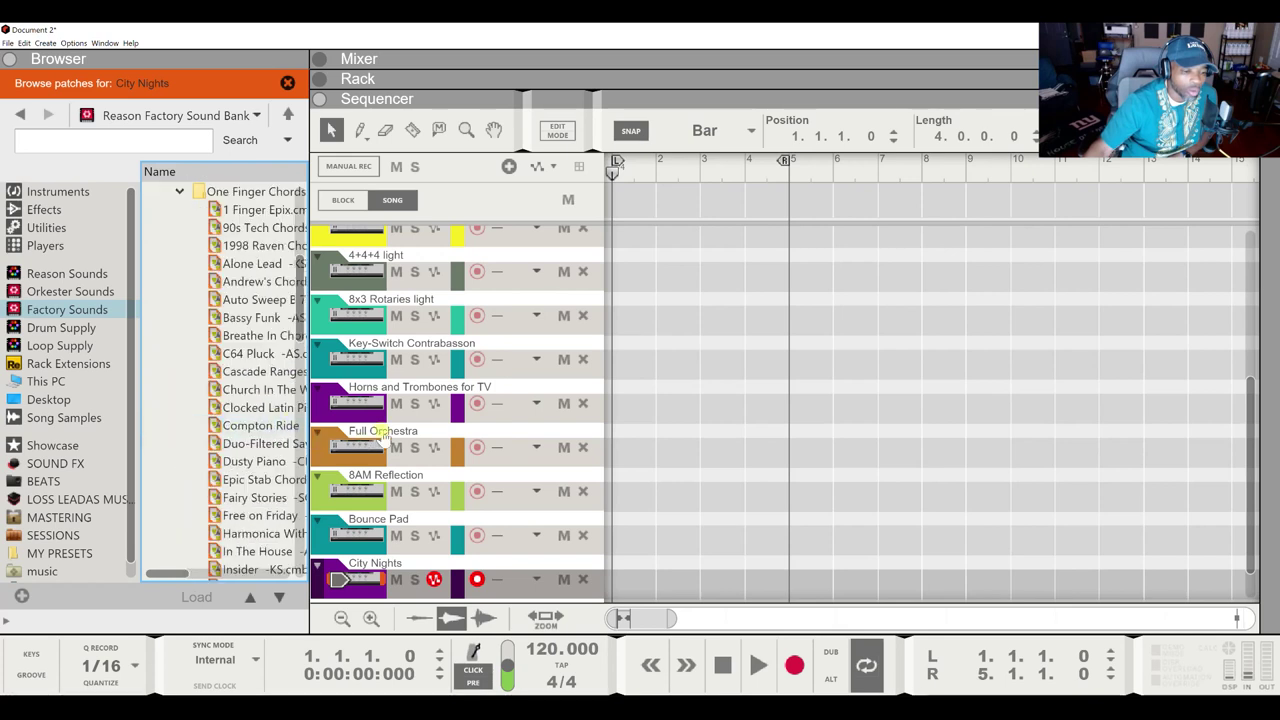
scroll(383, 432, down, 1)
drag(254, 461, 436, 566)
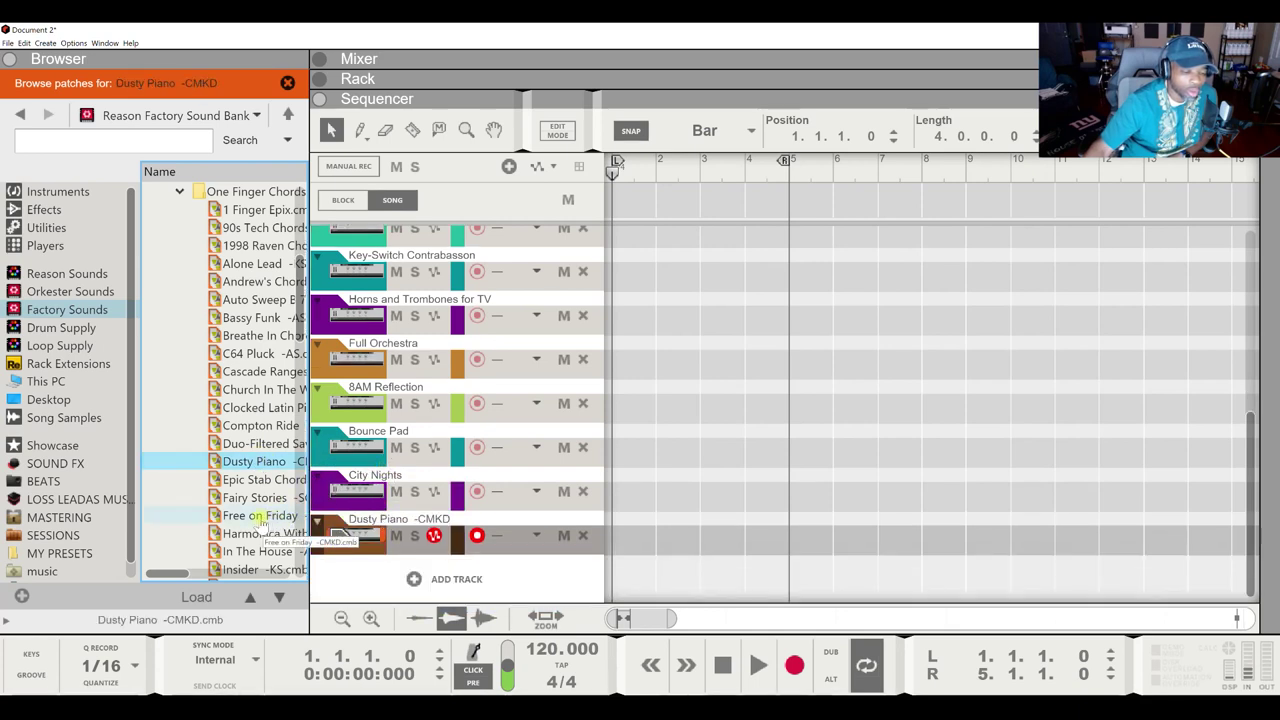
drag(258, 518, 433, 584)
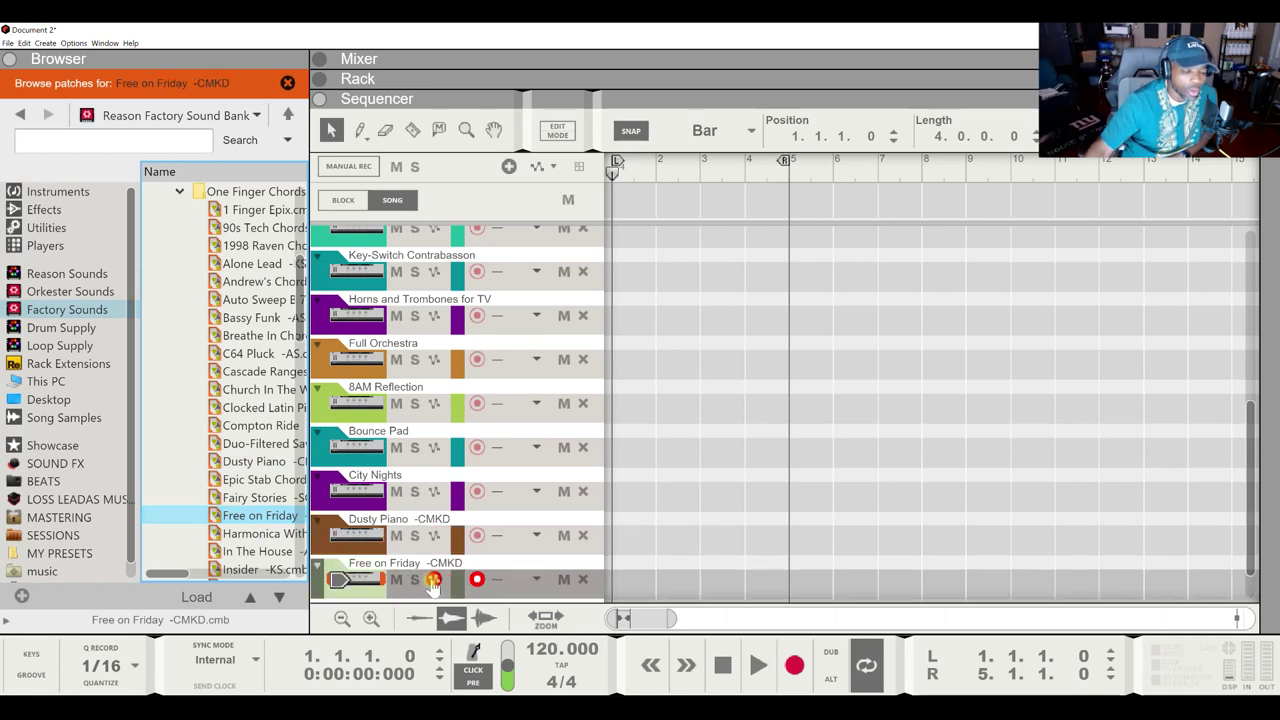
key(Down)
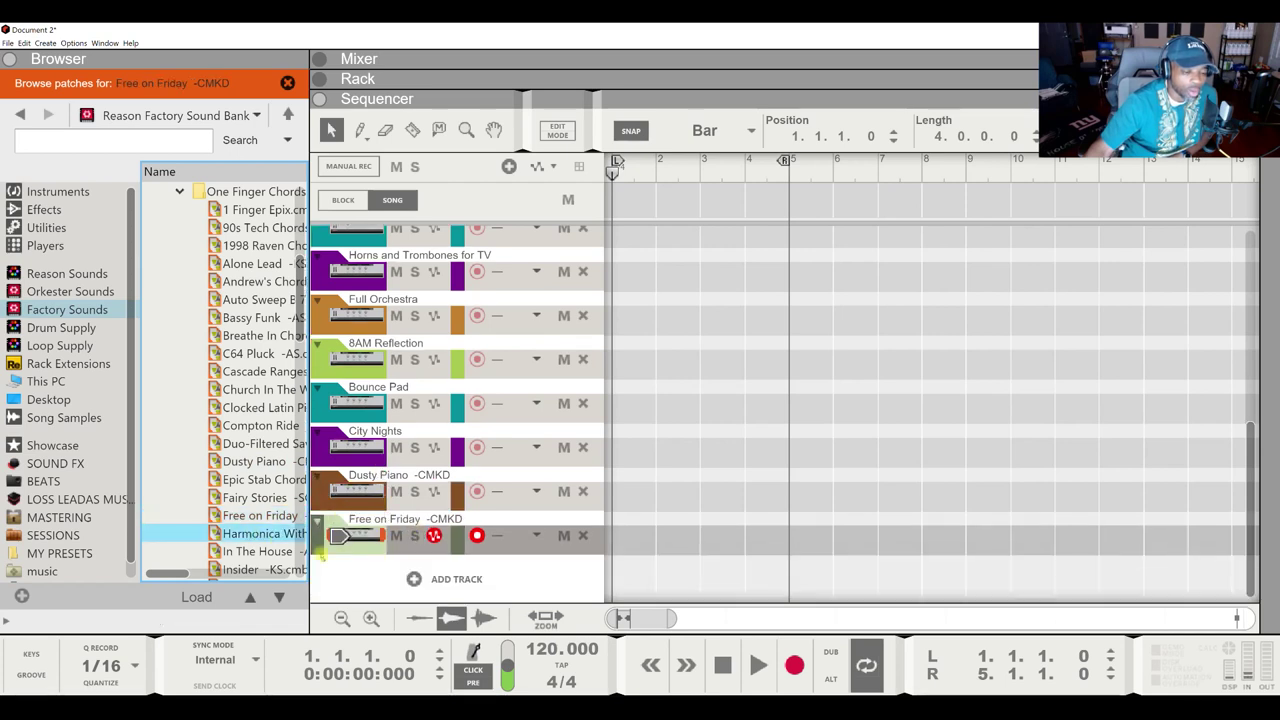
click(420, 592)
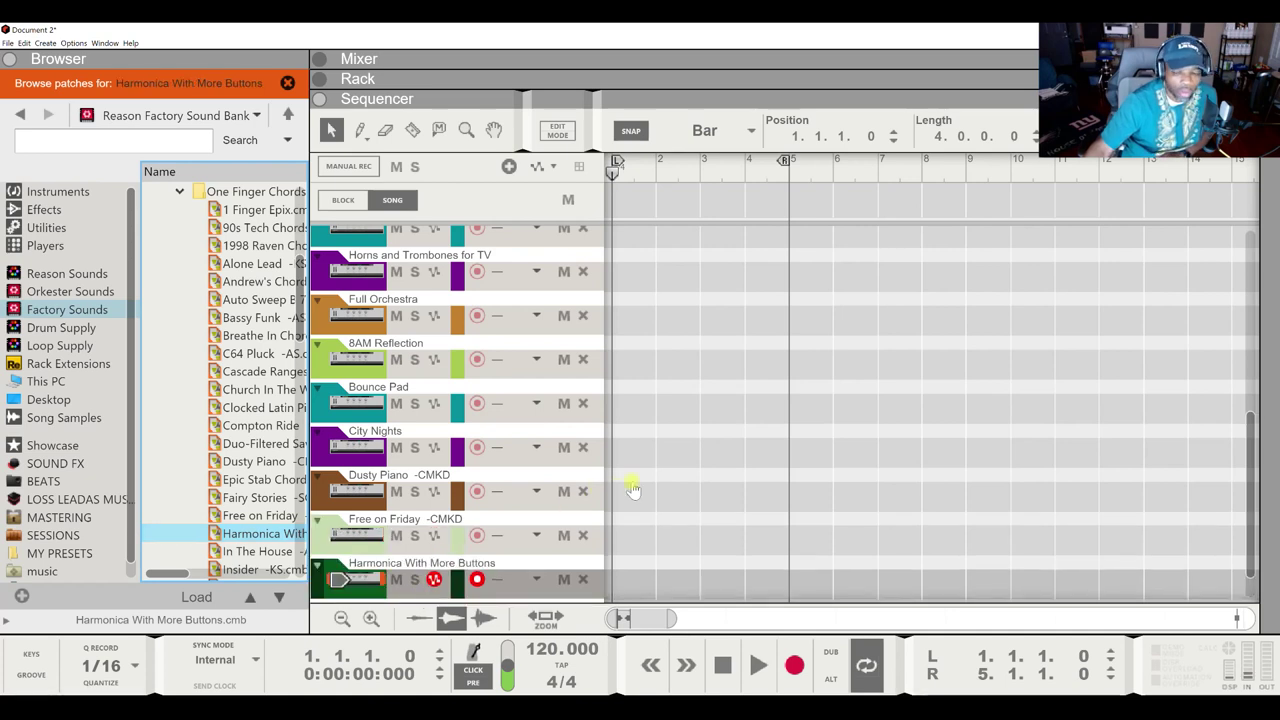
Step: Copy the four-bar clip from the first track onto every other instrument track down to Harmonica With More Buttons
scroll(740, 478, up, 1)
scroll(740, 478, up, 10)
click(678, 290)
drag(678, 290, 698, 594)
scroll(736, 514, down, 3)
scroll(736, 514, down, 2)
mouse_move(691, 326)
mouse_down()
mouse_move(698, 535)
mouse_move(686, 569)
mouse_up()
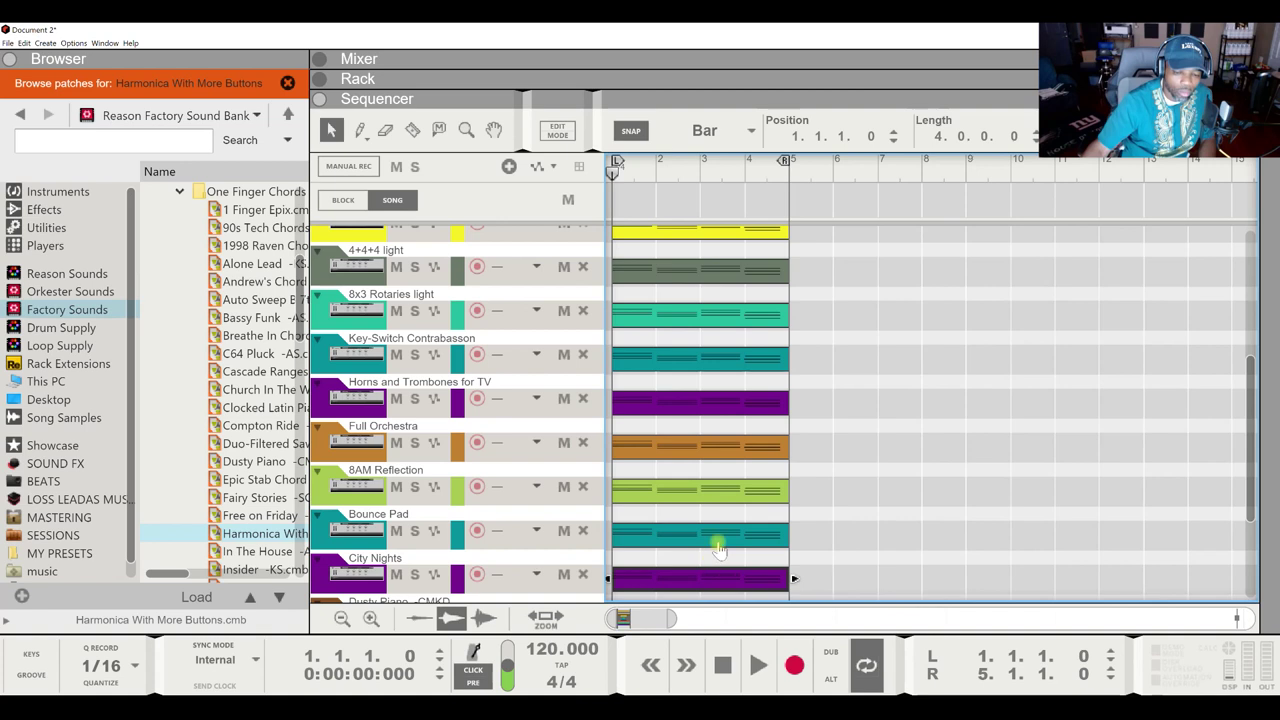
scroll(714, 537, down, 3)
drag(695, 418, 697, 540)
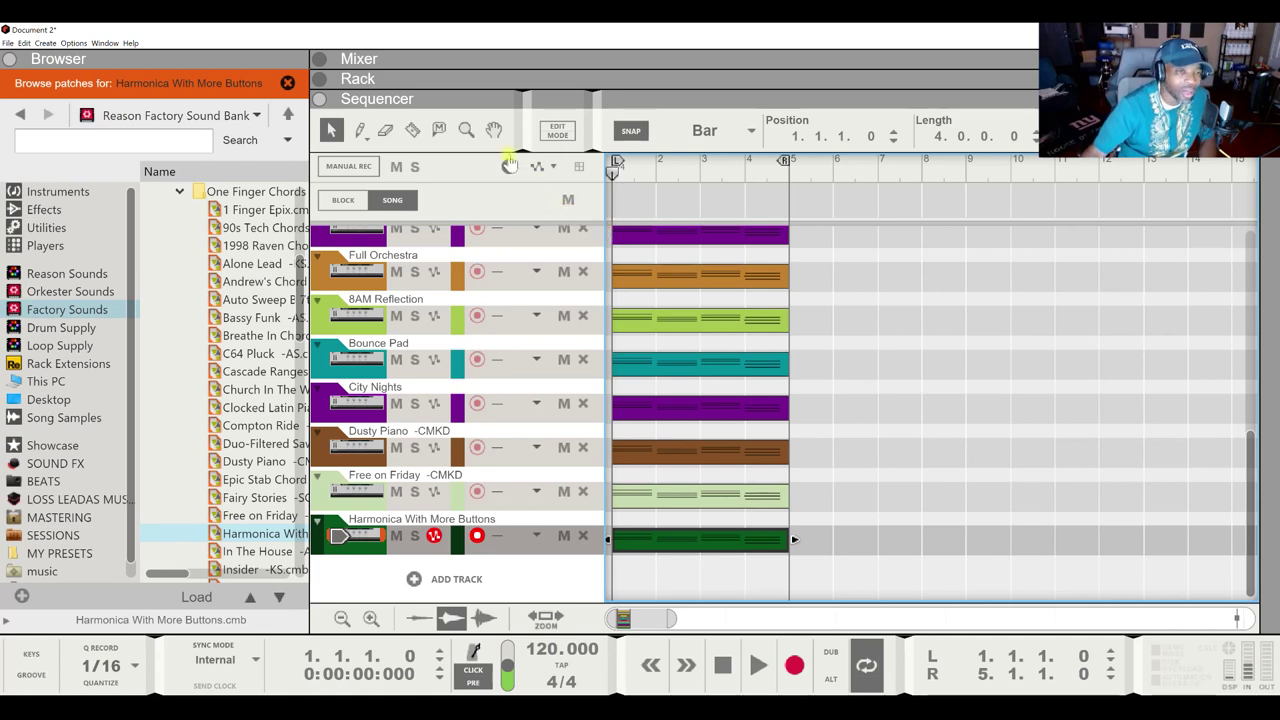
Step: Select all the instrument channels in the mixer and lower their faders together to about -40.7 dB
click(473, 79)
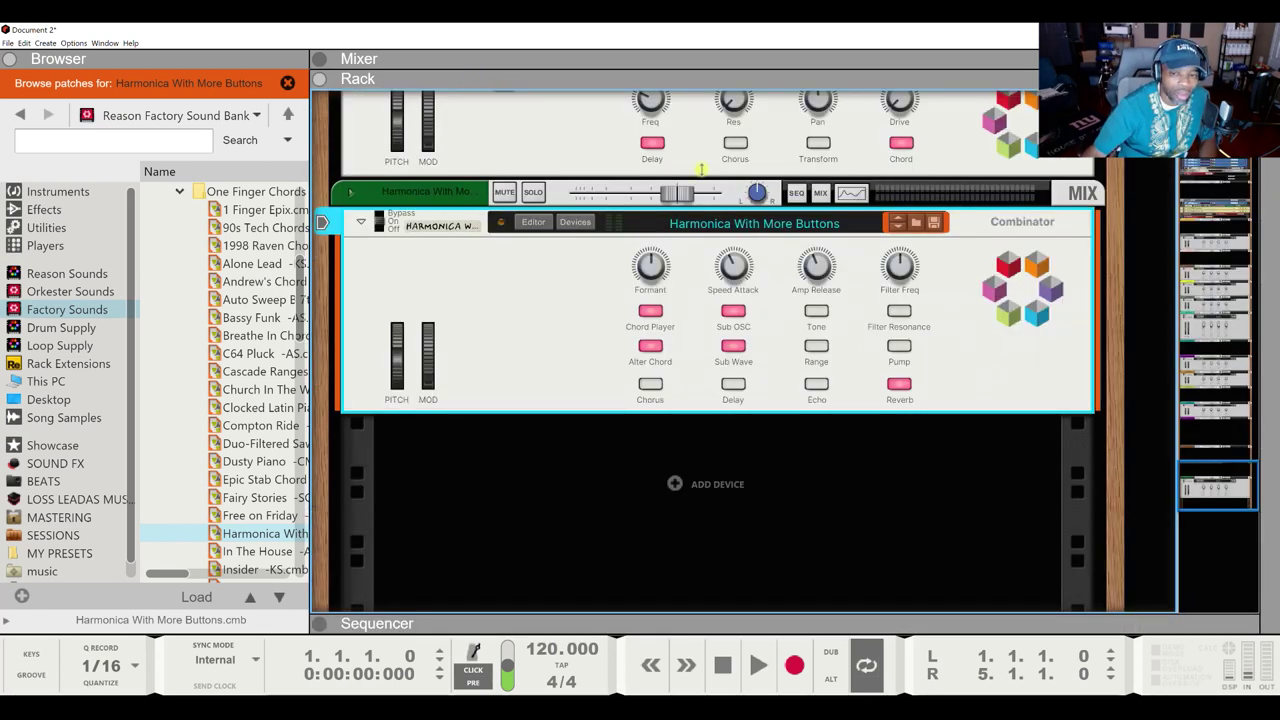
click(500, 64)
drag(851, 580, 990, 583)
shift+click(990, 580)
drag(999, 400, 1007, 472)
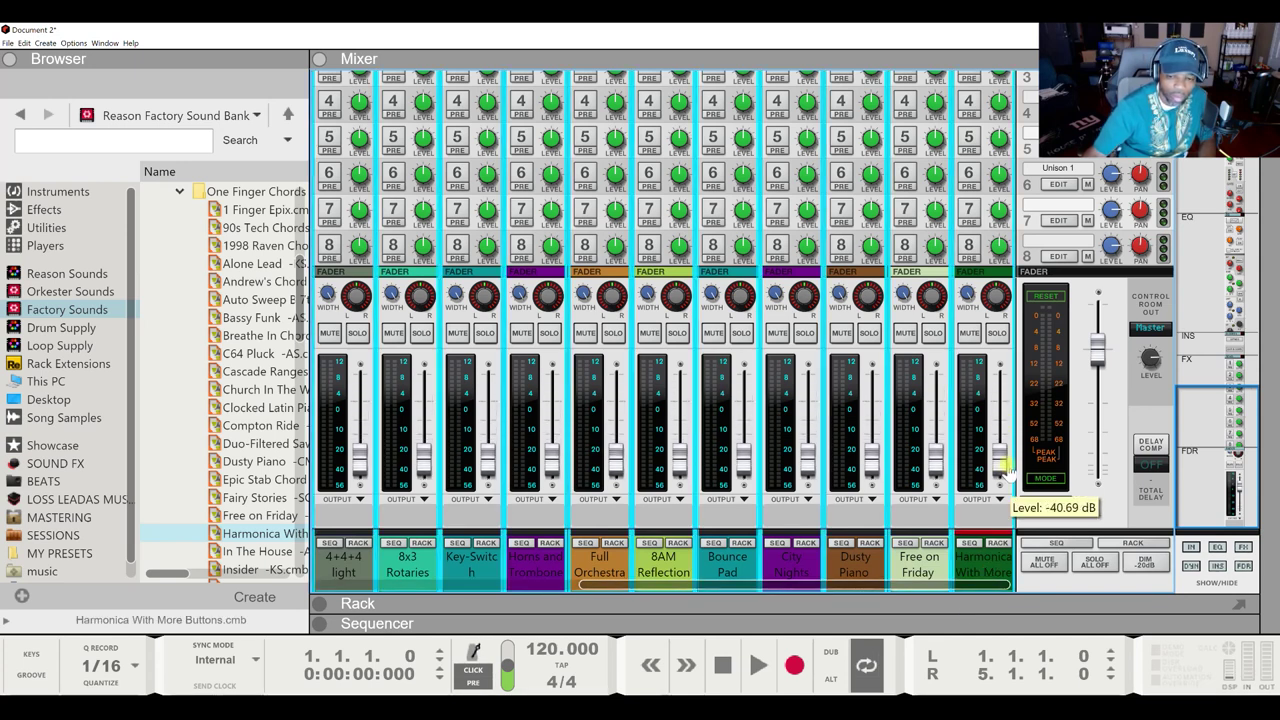
Step: Play the song from the sequencer while watching the DSP meter, and return to the start
click(799, 620)
click(759, 667)
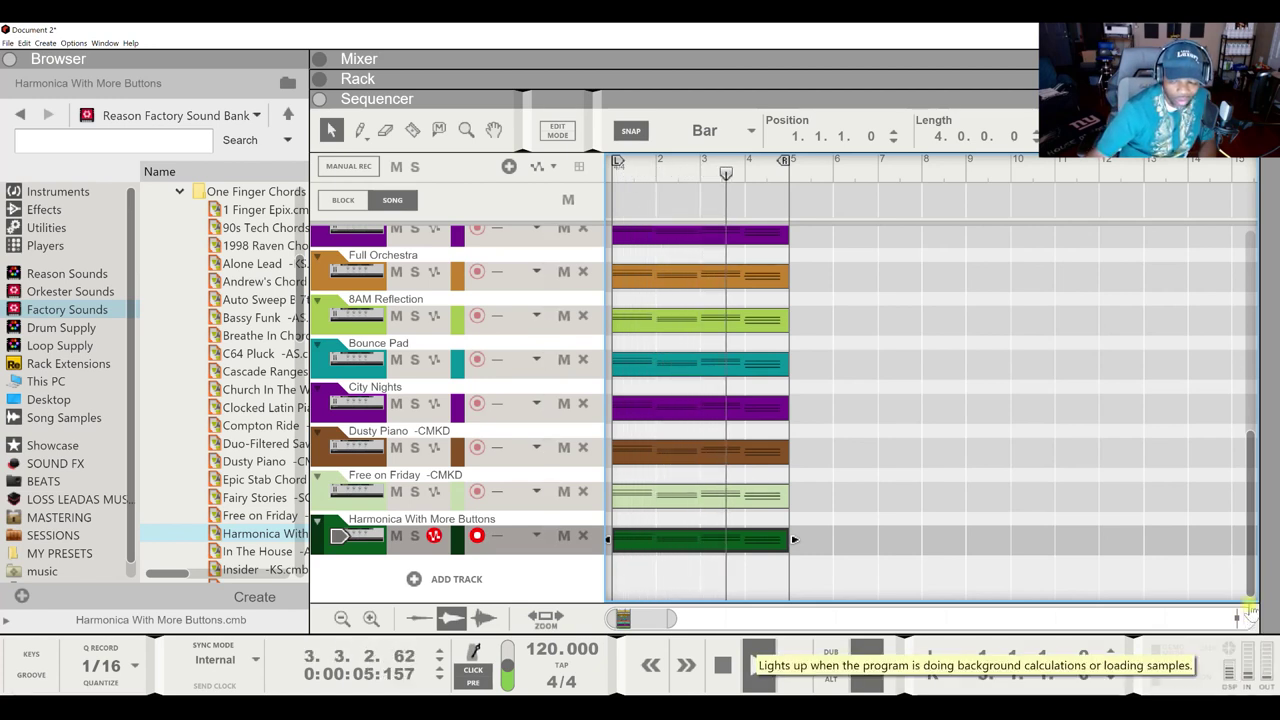
double_click(722, 665)
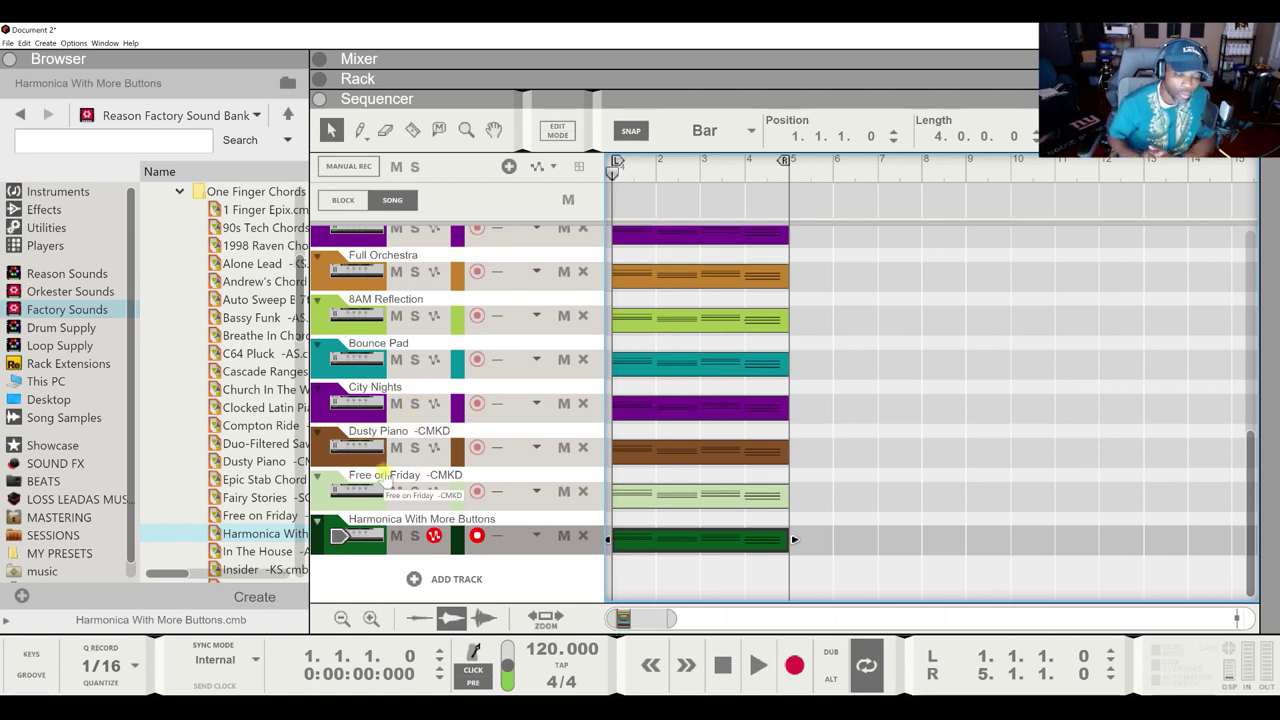
Step: Disarm recording on the Harmonica With More Buttons track and add a Parsec Spectral Synthesizer instrument track
click(477, 538)
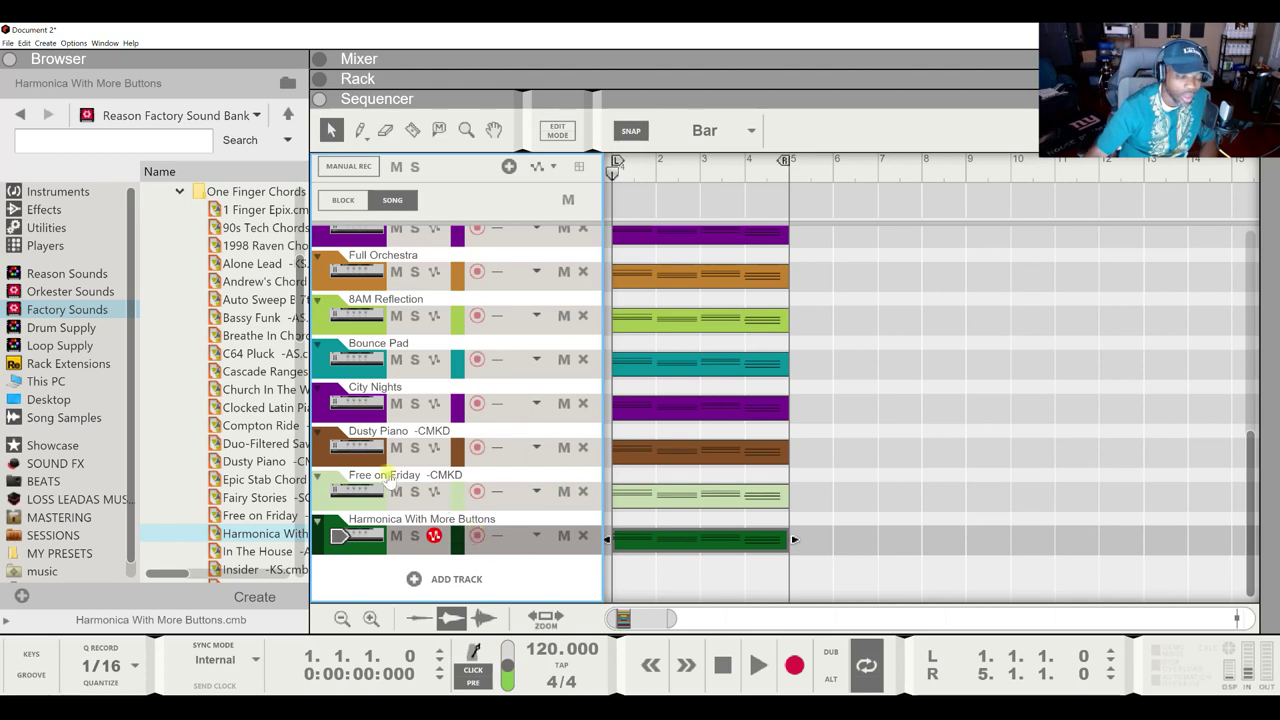
click(98, 195)
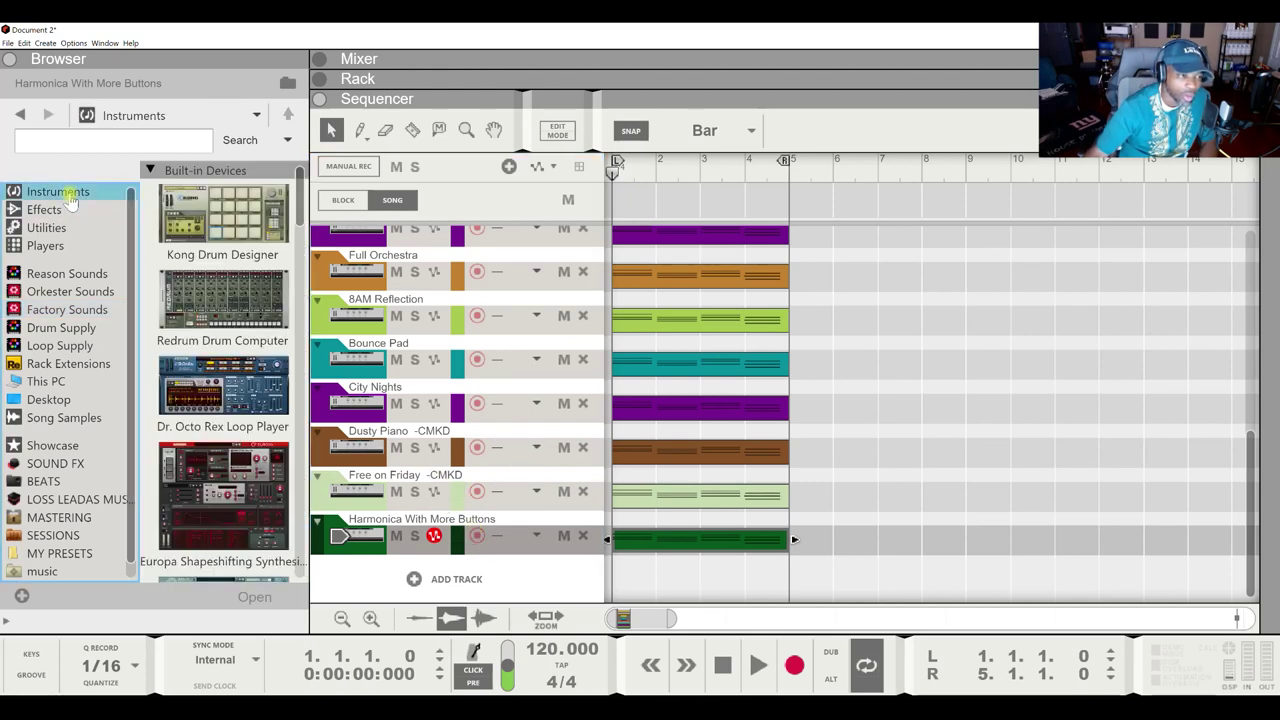
scroll(220, 350, down, 10)
scroll(226, 356, down, 12)
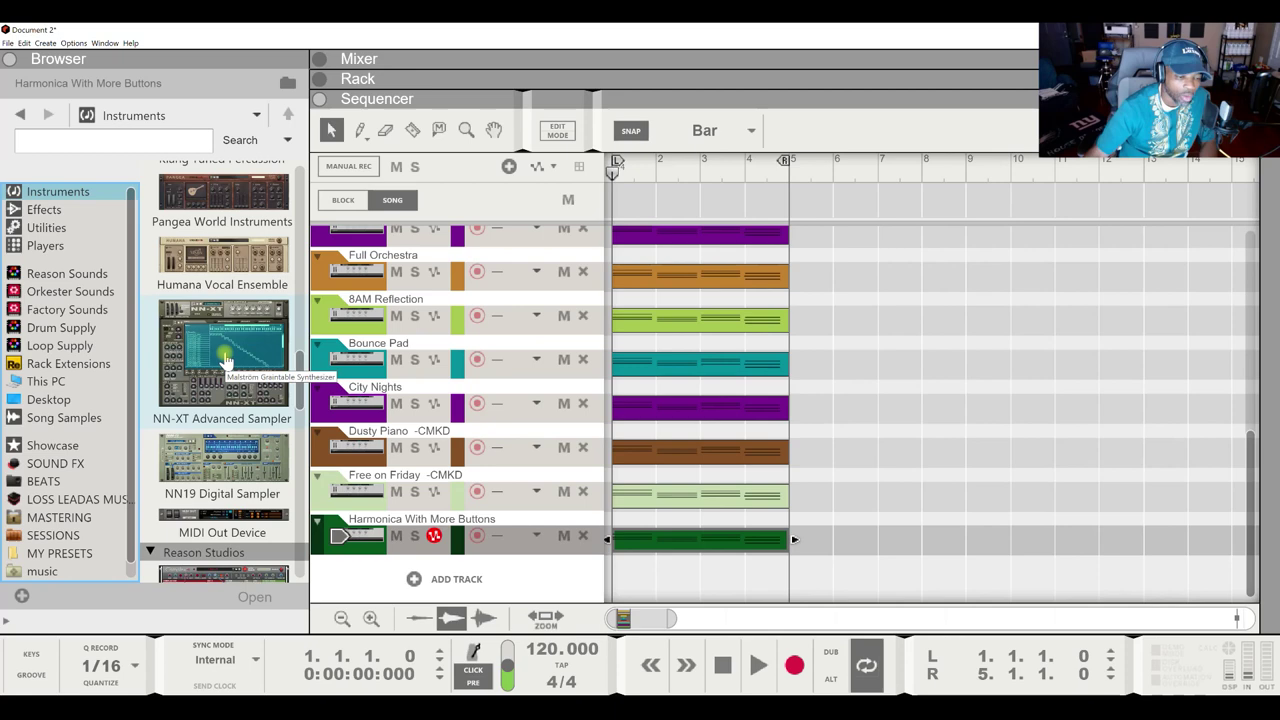
scroll(226, 358, down, 4)
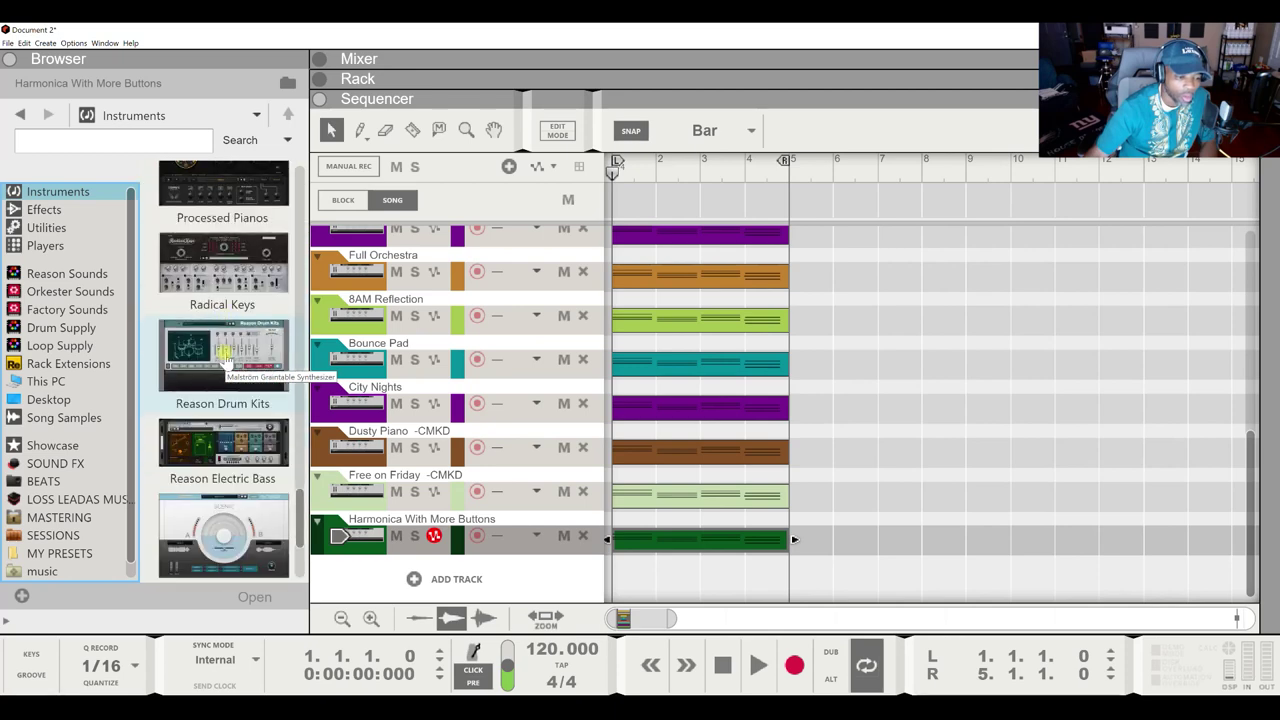
scroll(226, 358, up, 5)
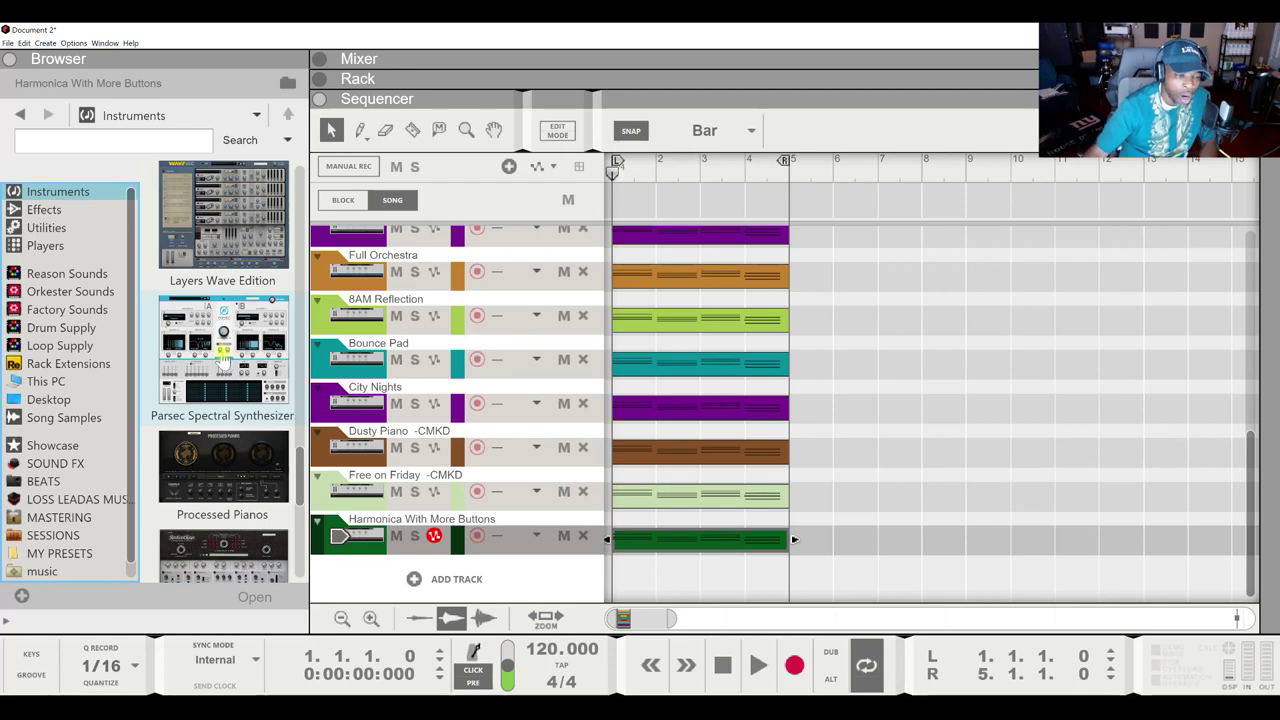
drag(225, 333, 460, 565)
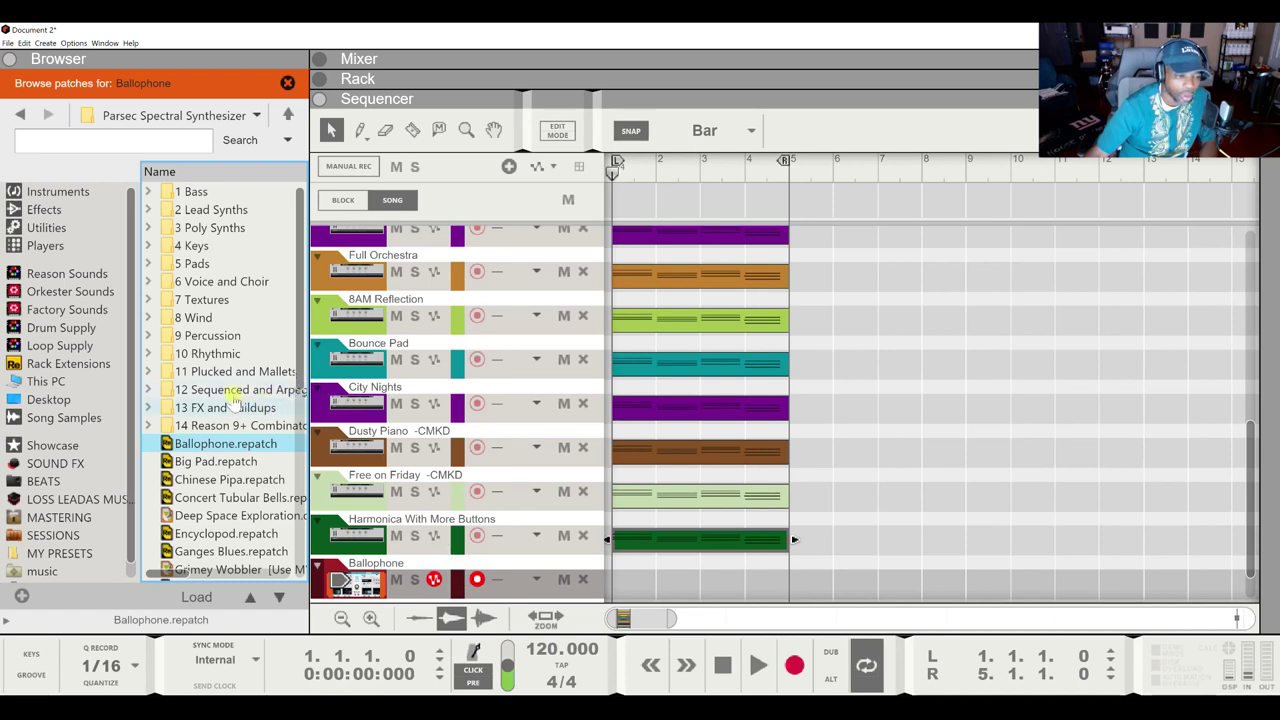
Step: Load the DooWap patch from 6 Voice and Choir into the Parsec track and copy the four-bar clip onto it
click(151, 337)
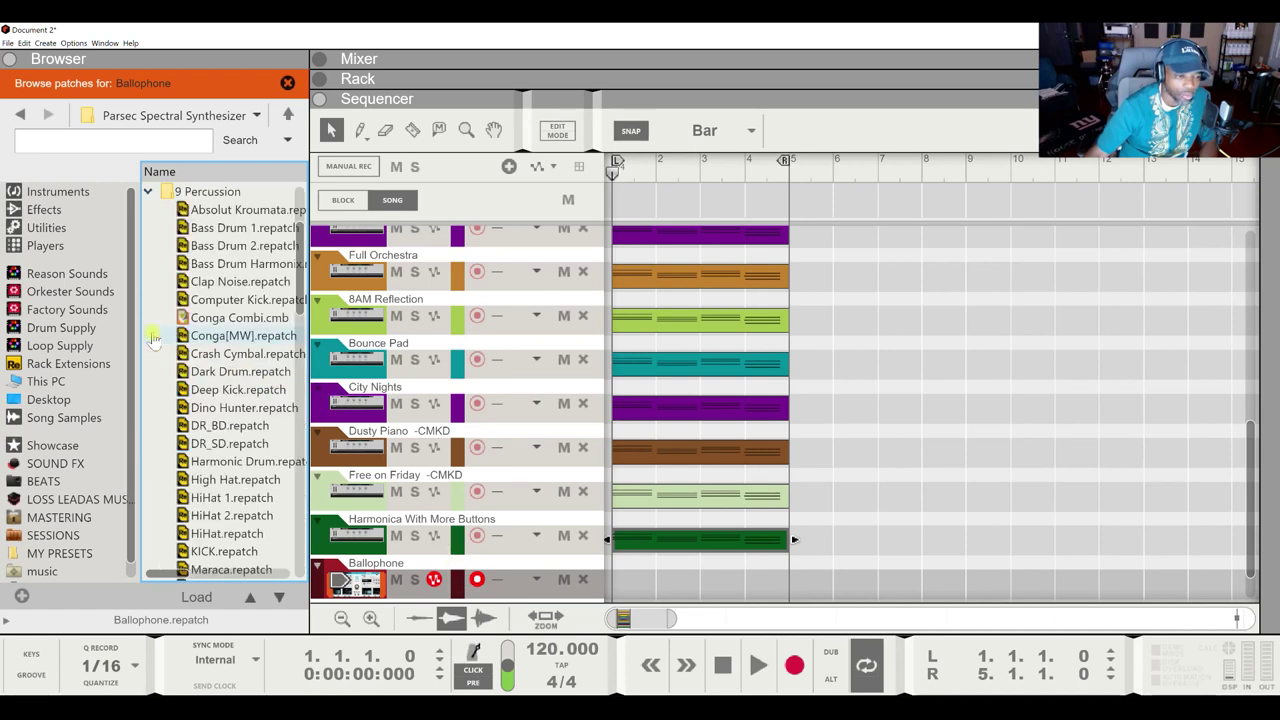
click(148, 193)
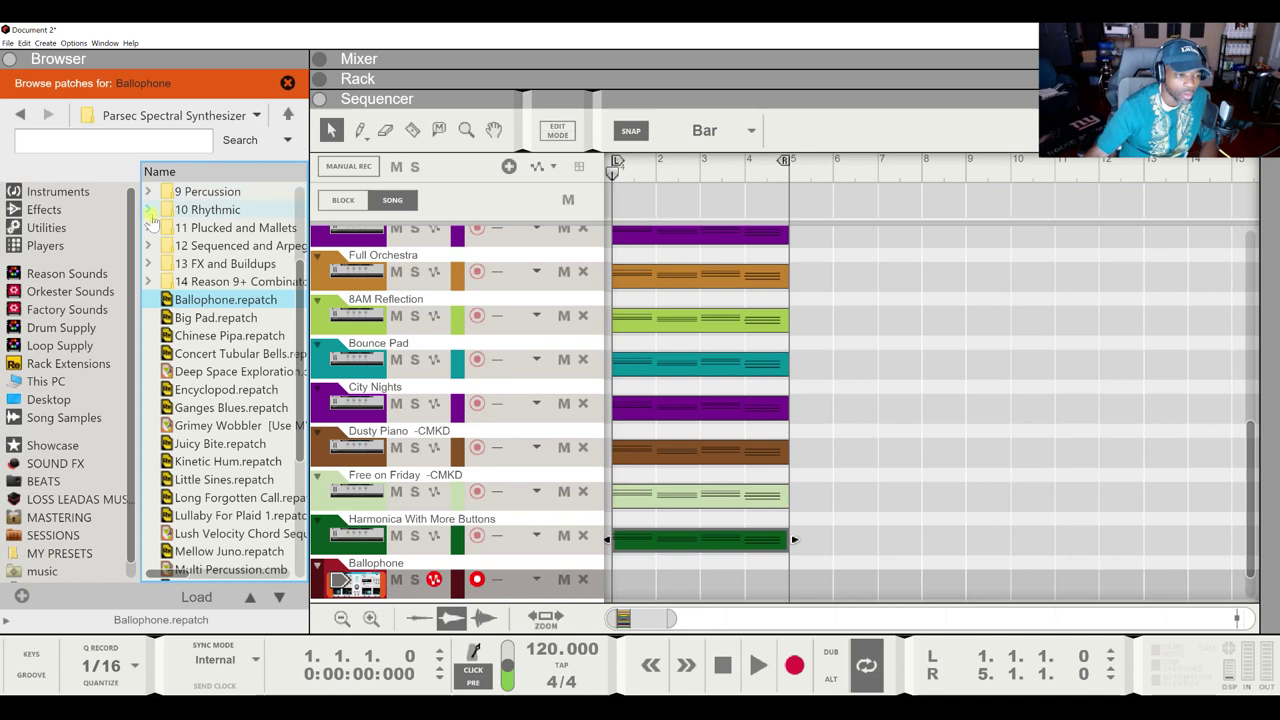
scroll(190, 340, up, 3)
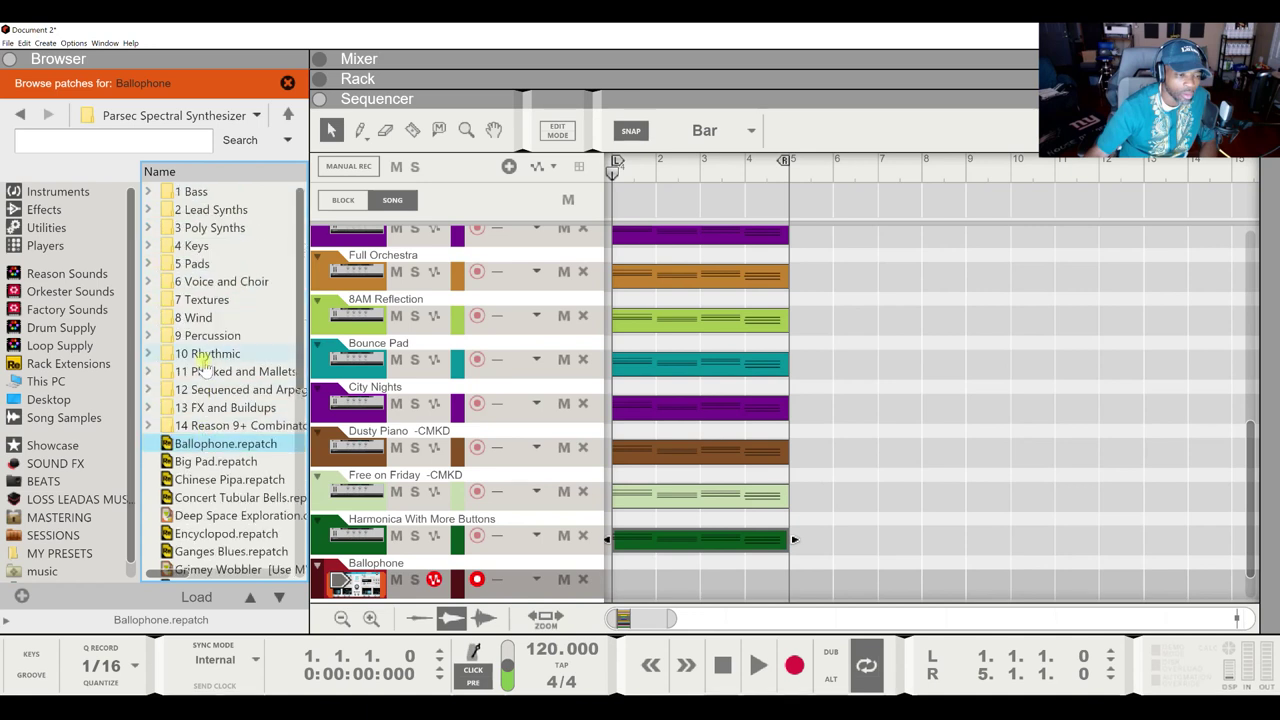
click(148, 281)
scroll(436, 410, down, 1)
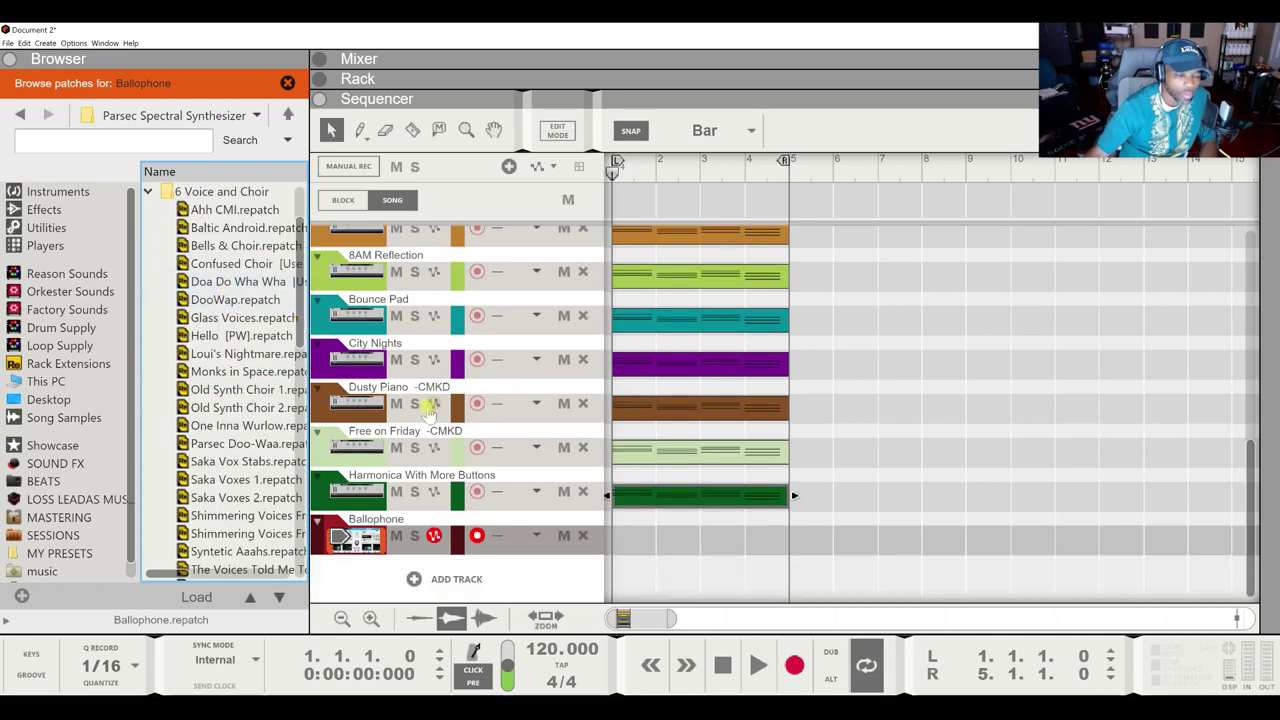
drag(228, 300, 418, 545)
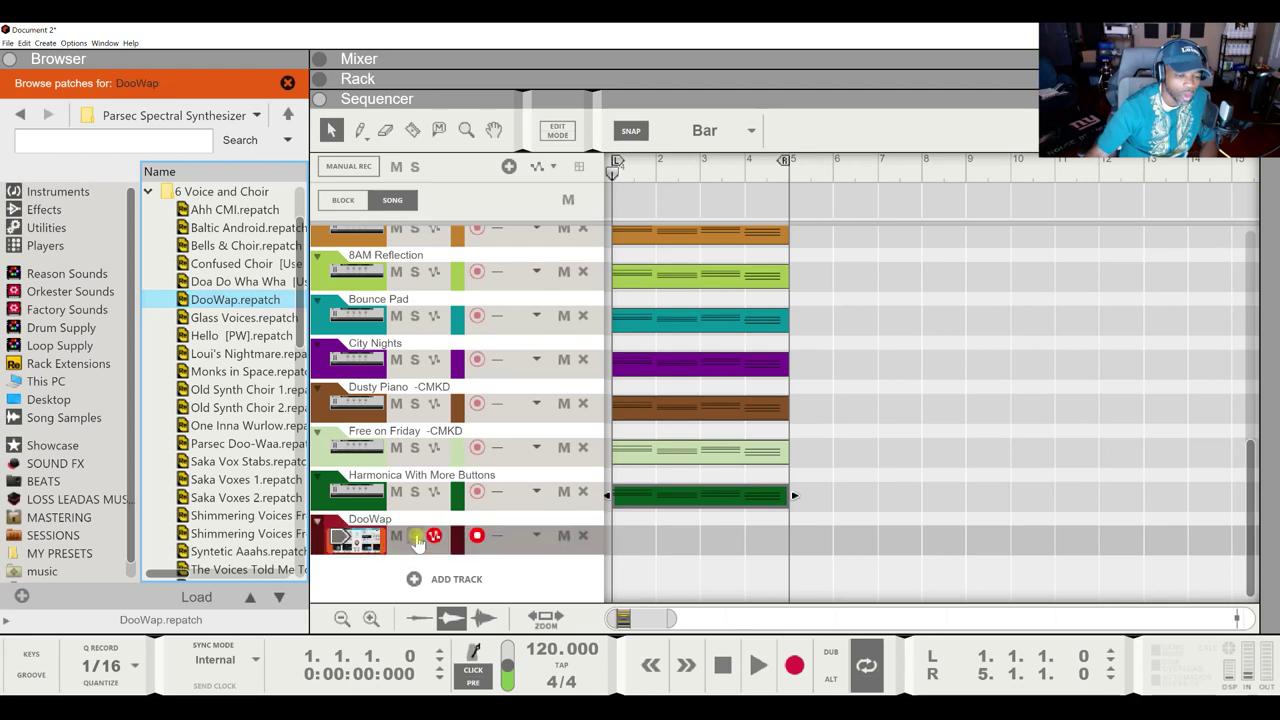
drag(672, 500, 676, 541)
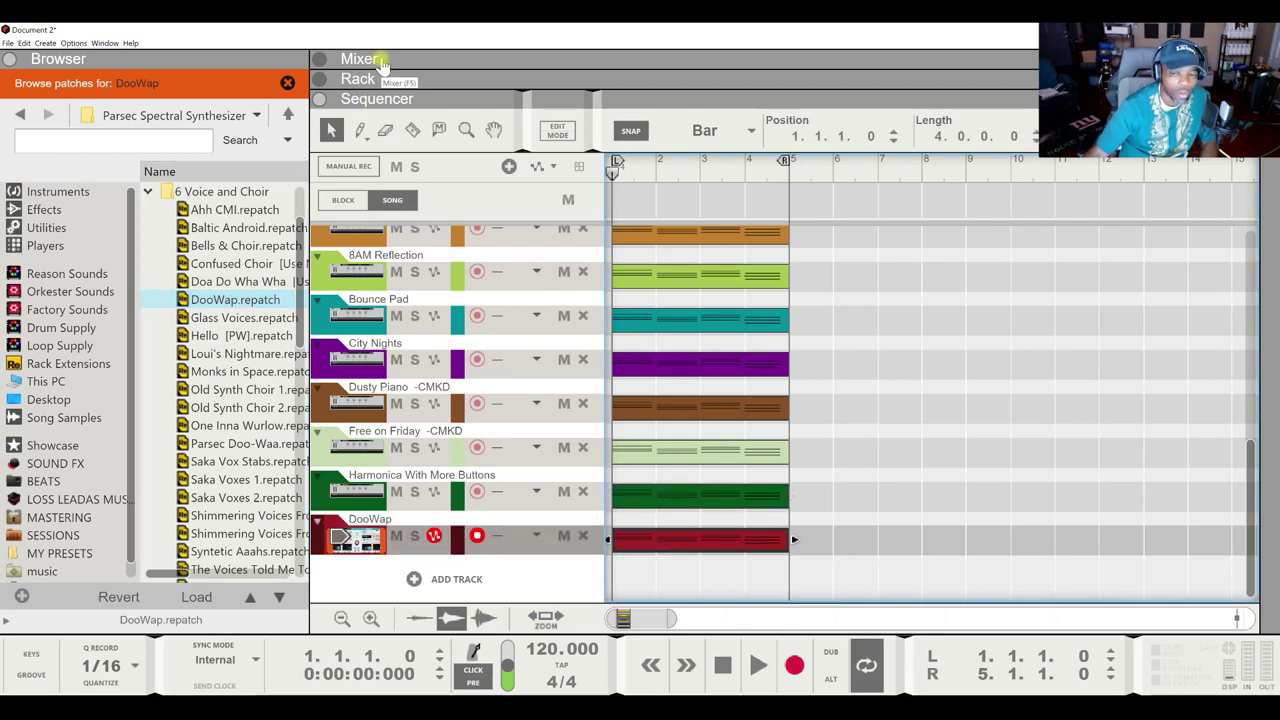
Step: Lower the DooWap channel's fader to roughly match the other channels and play the song to check the DSP load
click(372, 62)
drag(999, 400, 1000, 466)
click(758, 666)
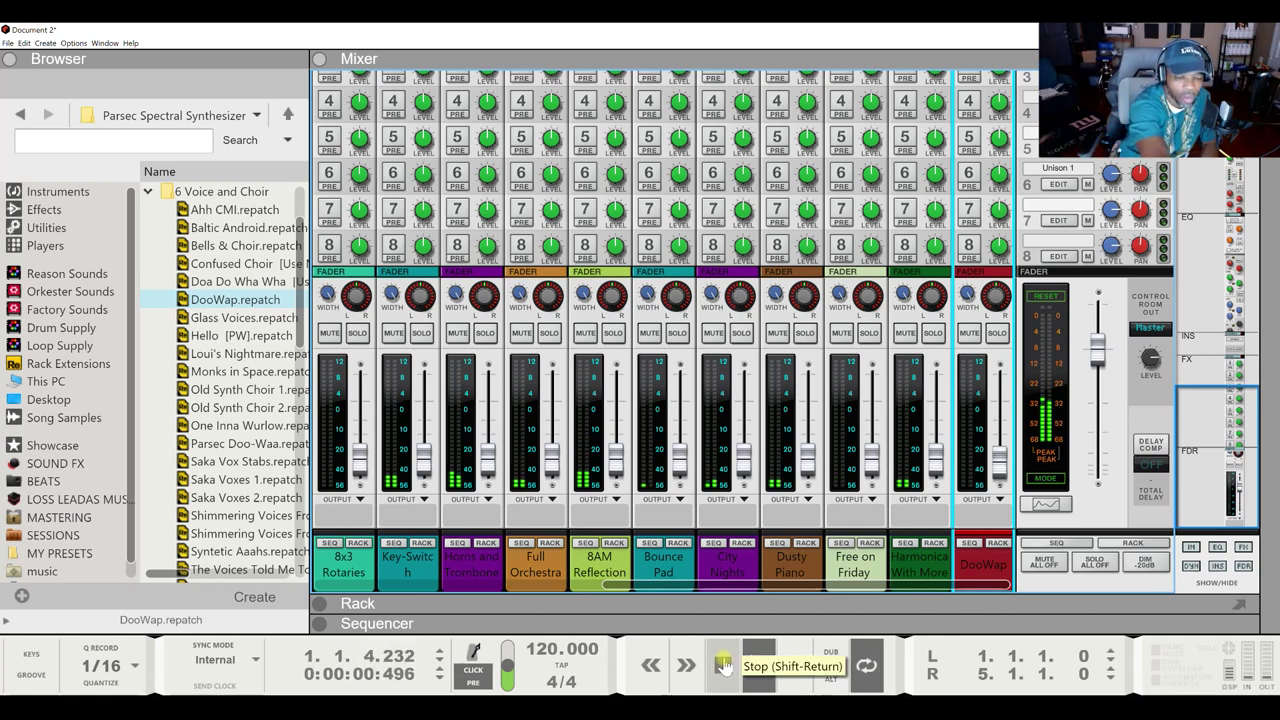
double_click(724, 667)
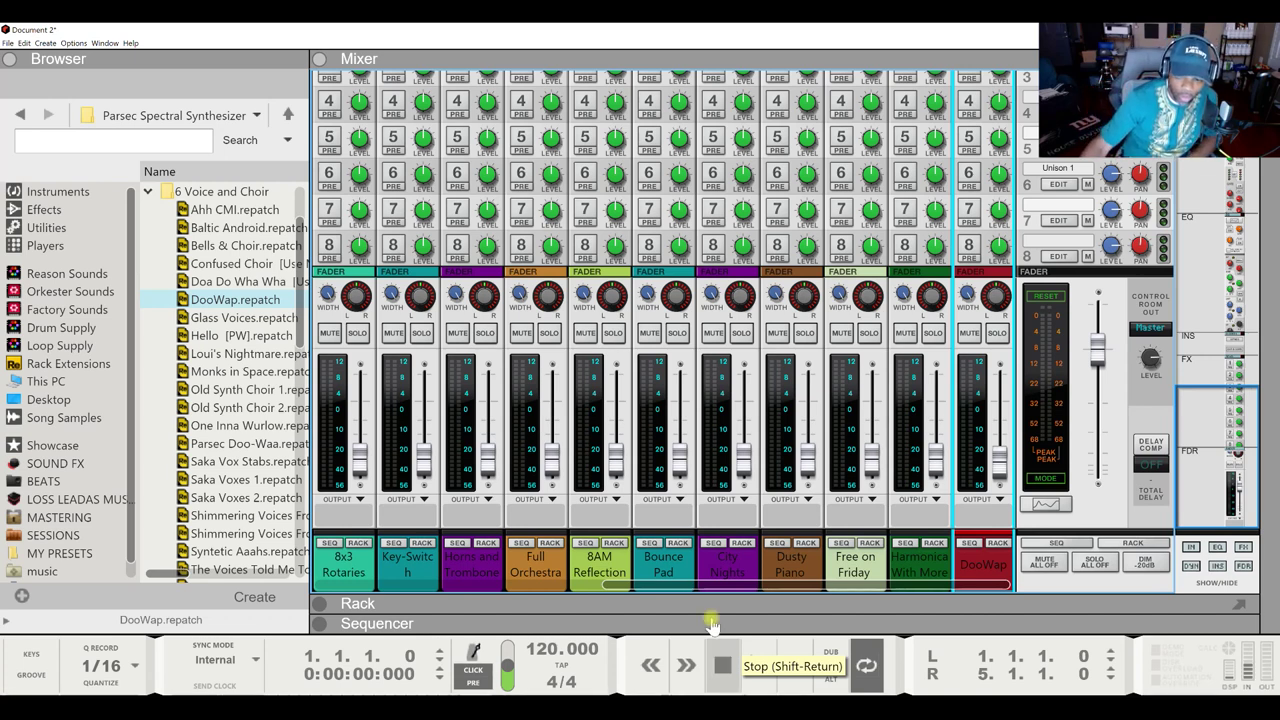
Step: Play the song again to check the DSP load, and look over the first mixer channels and the master section
drag(590, 588, 328, 590)
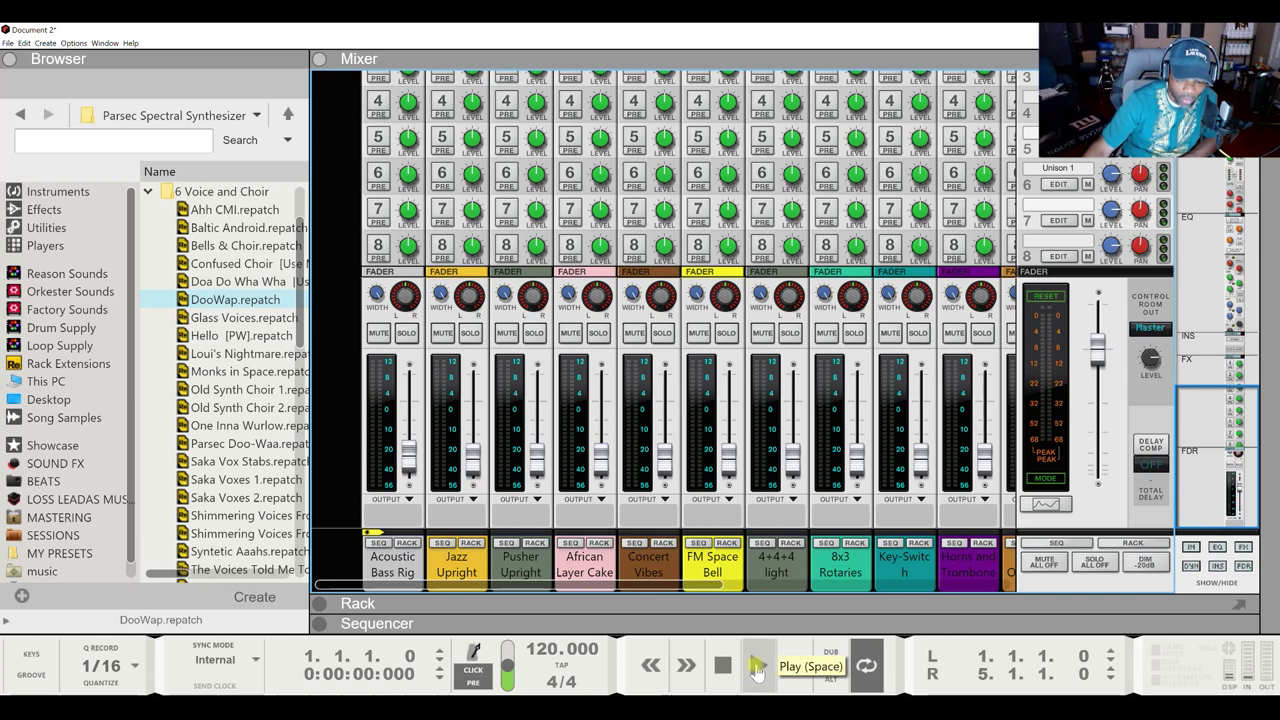
click(757, 668)
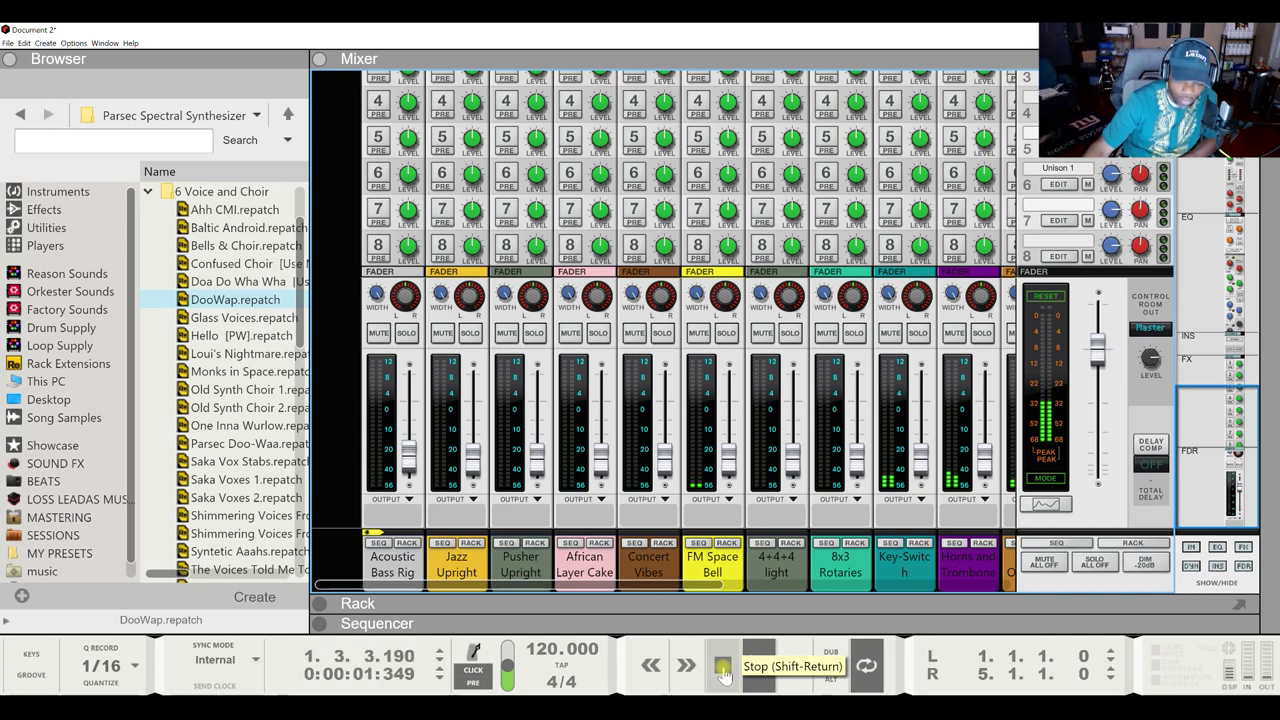
double_click(723, 676)
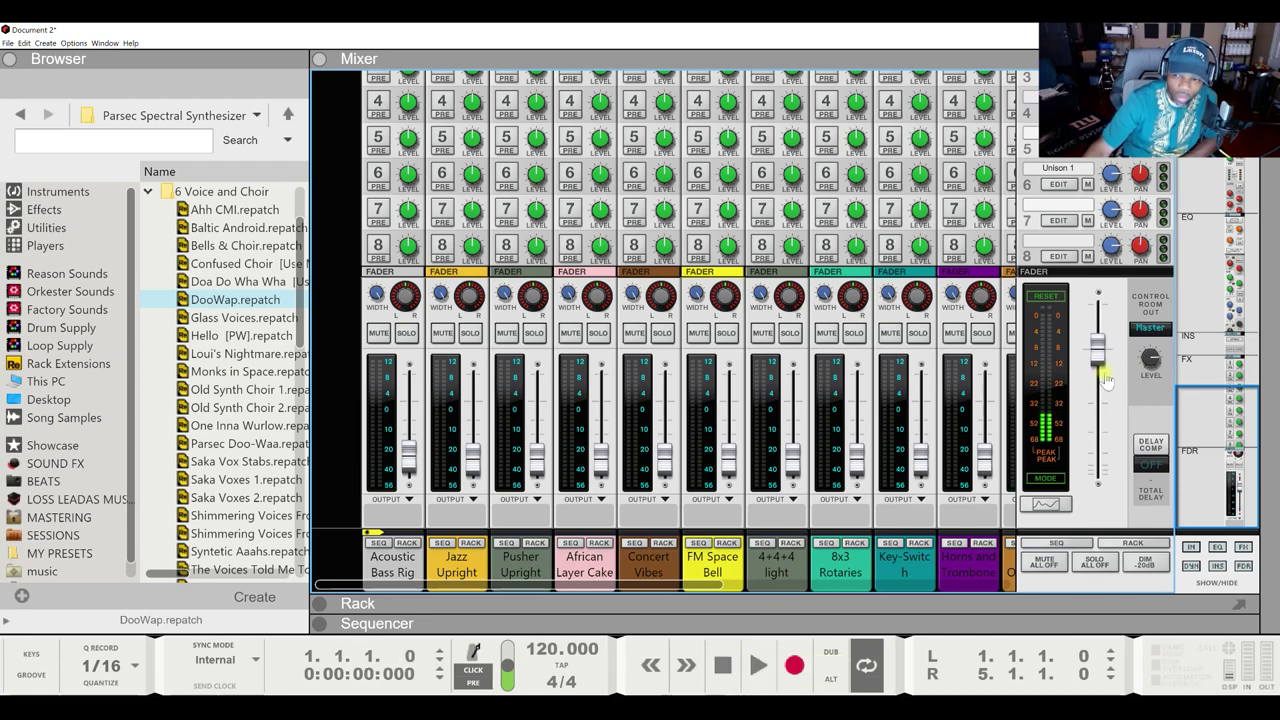
scroll(1113, 369, up, 10)
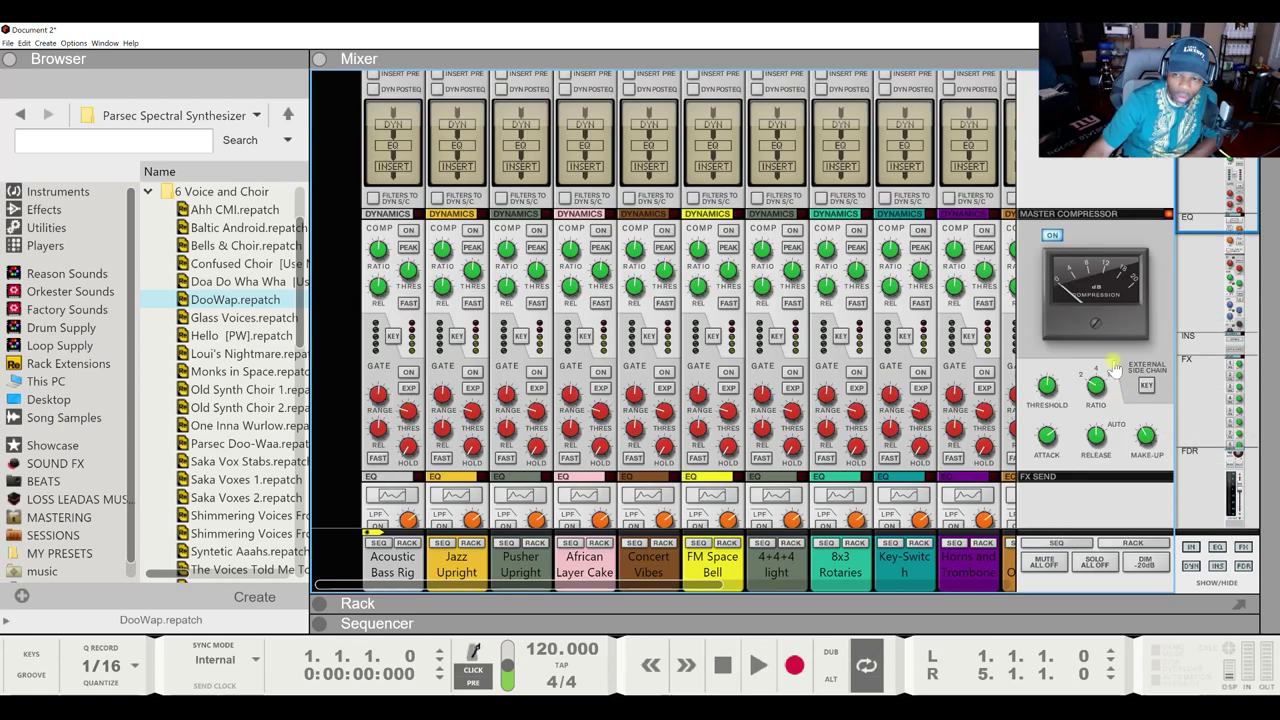
scroll(1113, 369, down, 10)
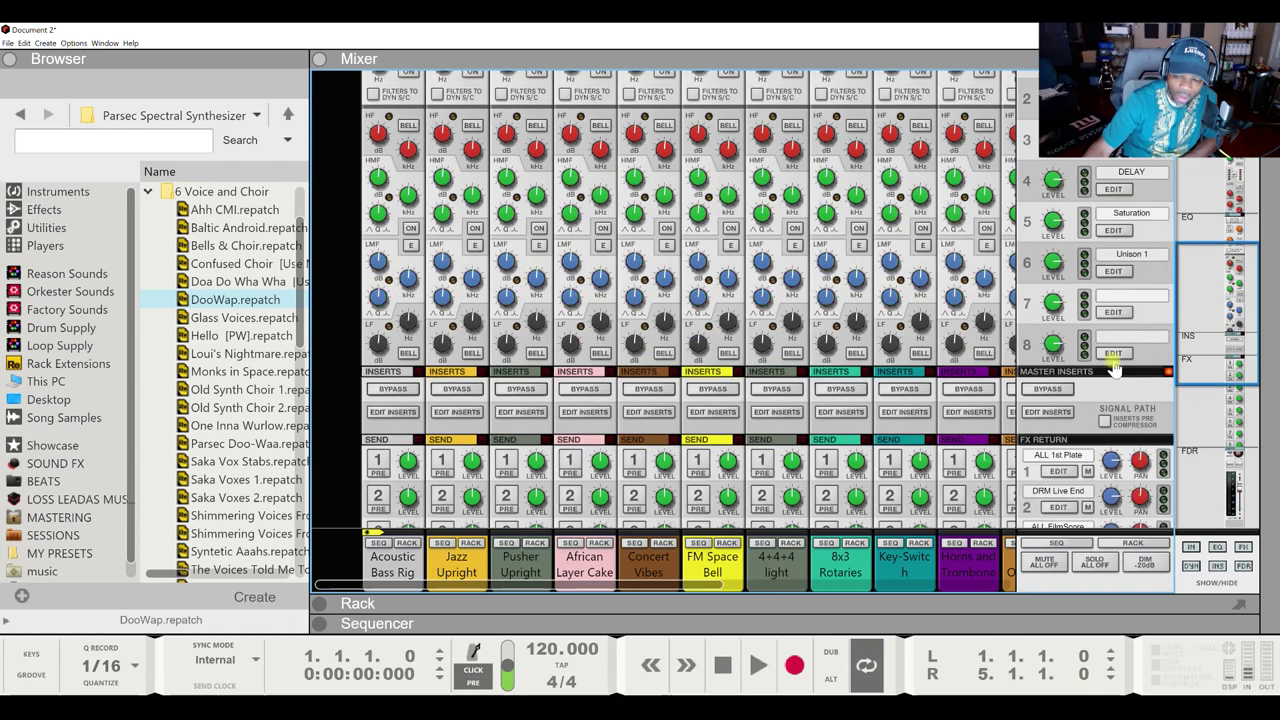
scroll(1113, 369, up, 1)
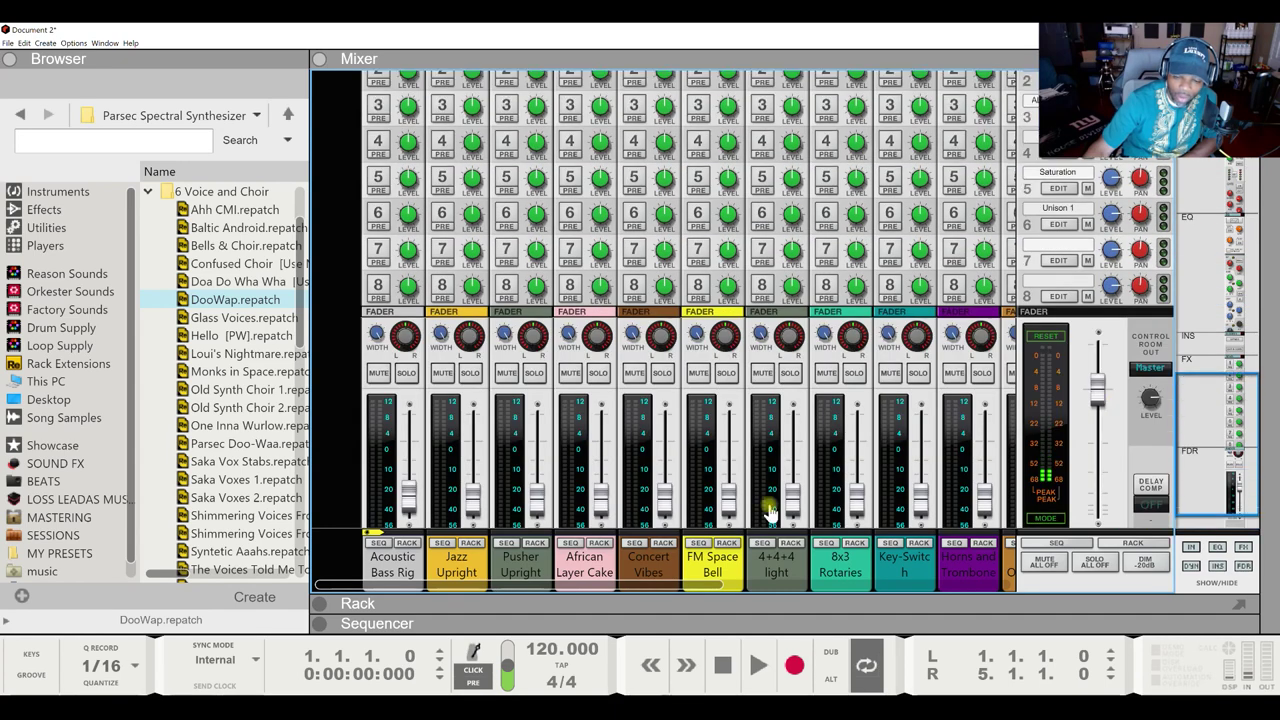
click(754, 668)
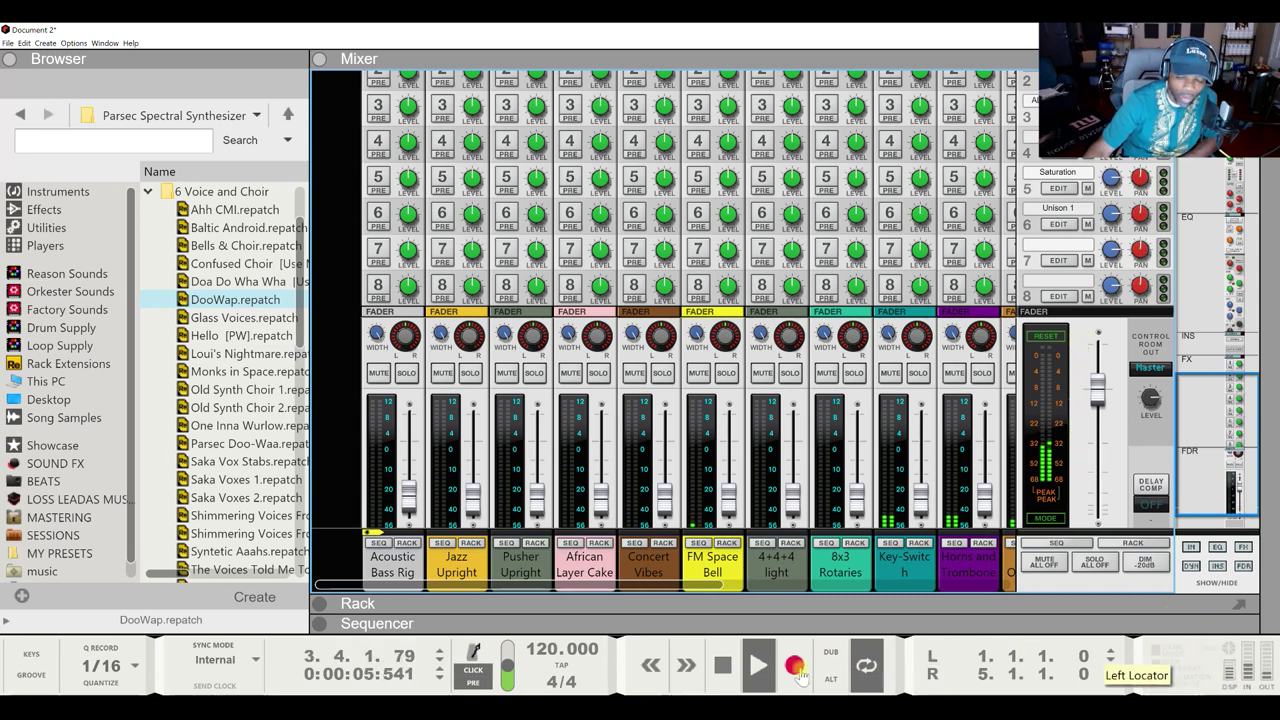
double_click(725, 666)
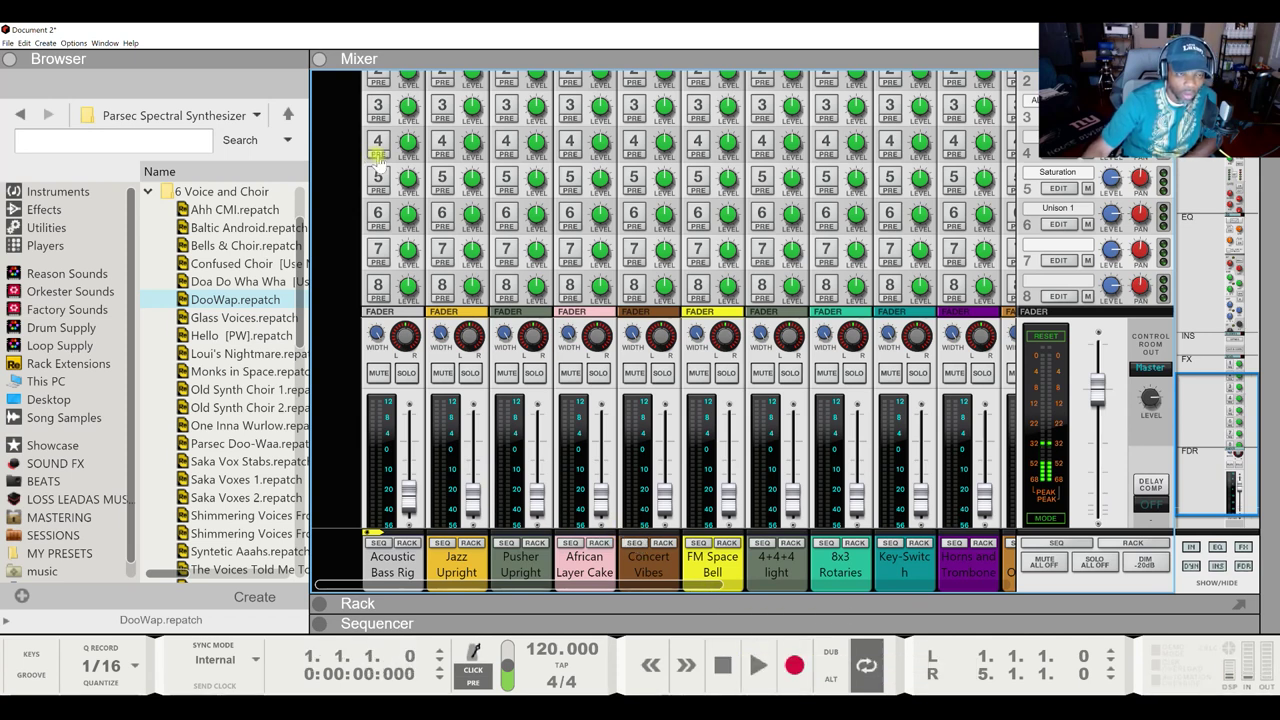
Step: Show the Acoustic Bass Rig Combinator in the rack and examine the devices inside it
click(405, 542)
scroll(570, 385, down, 1)
scroll(577, 390, down, 4)
scroll(585, 345, up, 4)
key(F5)
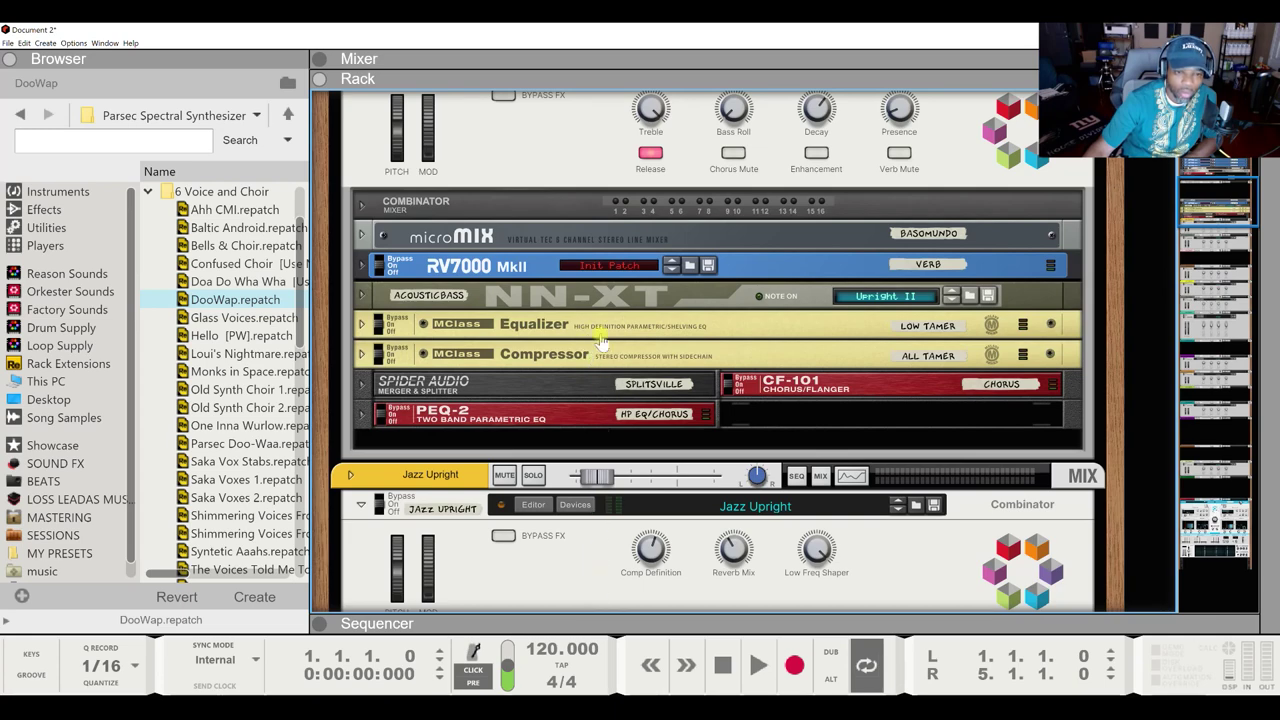
Step: Go to the master section and point out its Maximizer and each send effect, from the three RV7000 reverbs to the UN-16 Unison
scroll(601, 342, up, 3)
scroll(601, 341, up, 3)
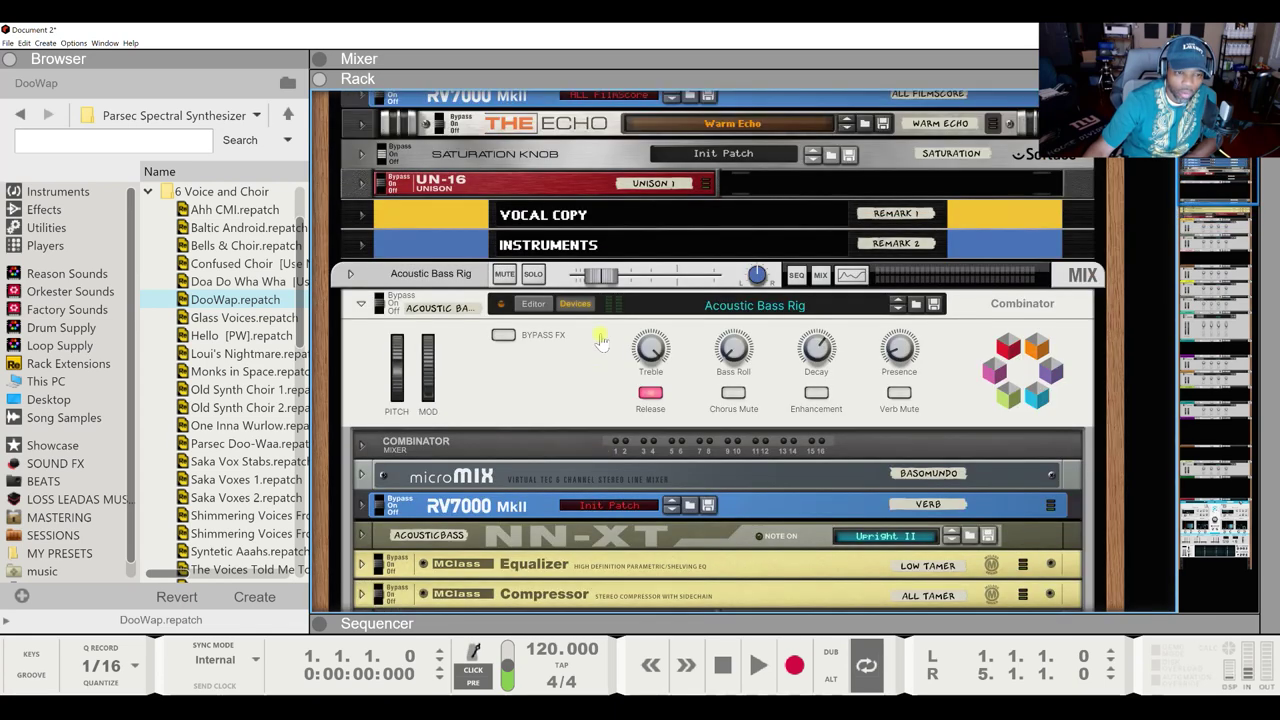
scroll(583, 360, up, 8)
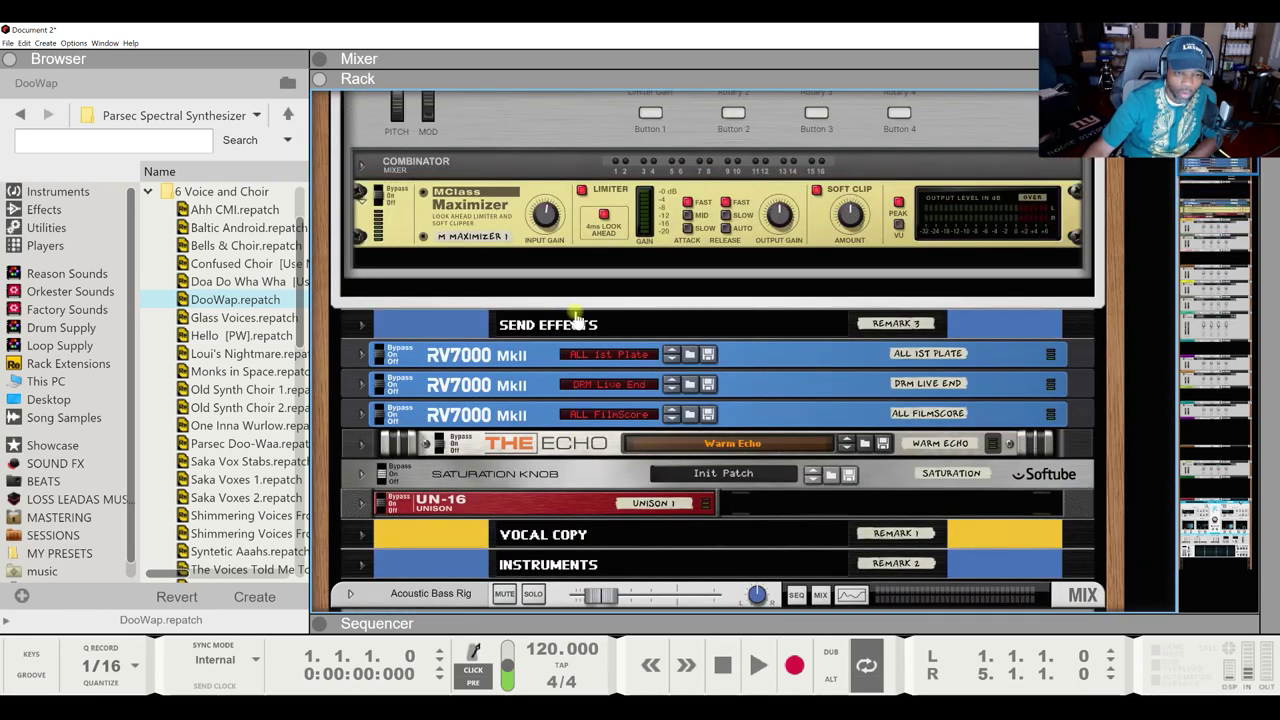
click(513, 220)
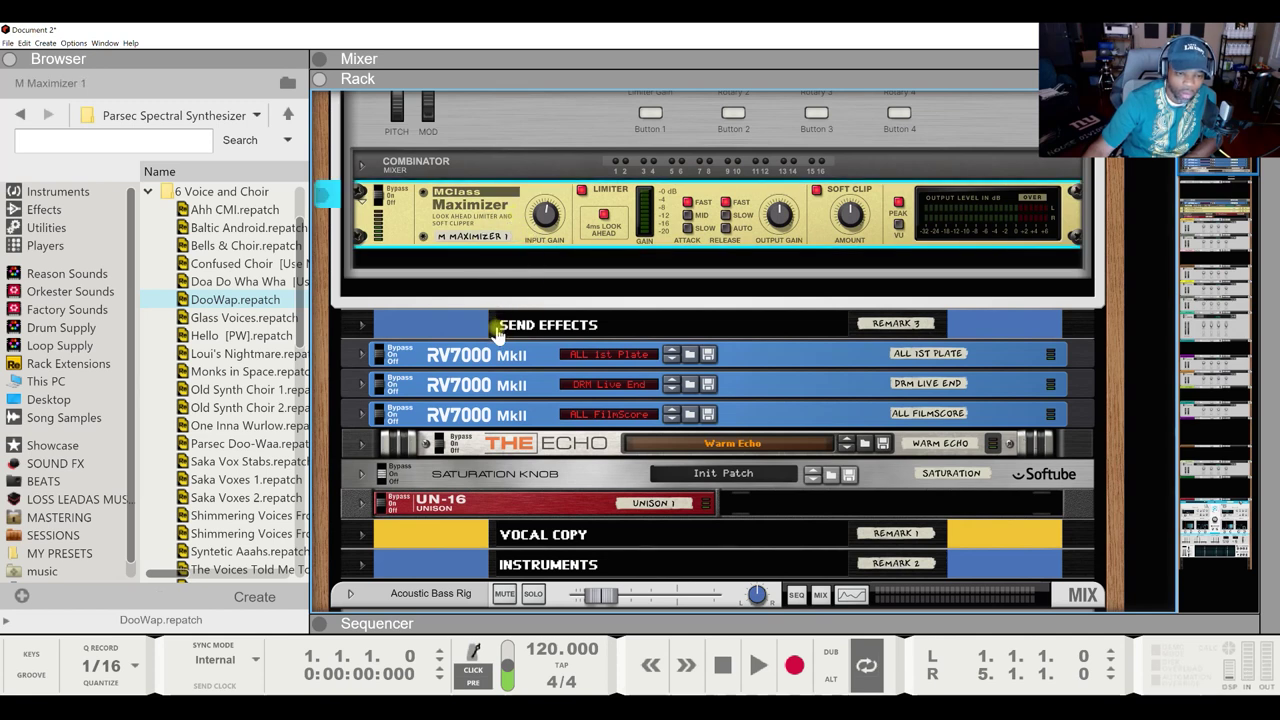
click(488, 355)
click(494, 384)
click(495, 414)
click(494, 443)
click(494, 473)
click(506, 503)
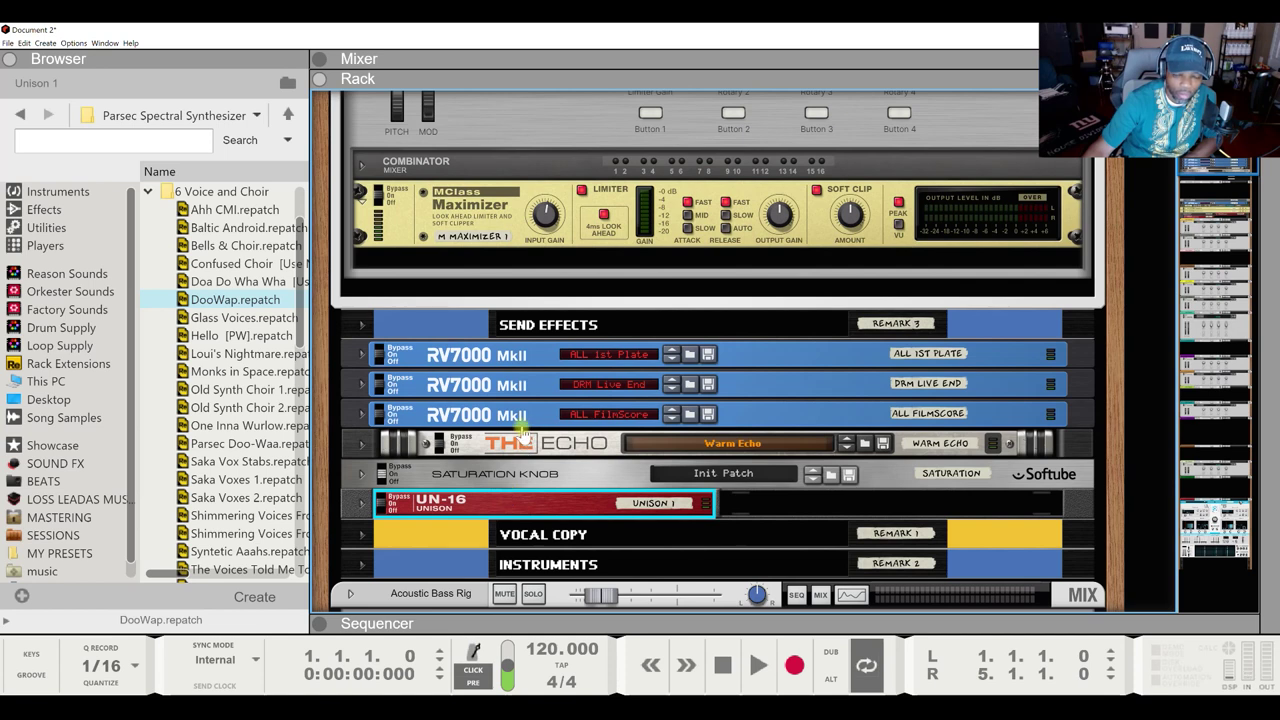
Step: Go through the devices inside the Acoustic Bass Rig Combinator one by one, from the microMIX to the PEQ-2
scroll(518, 428, down, 5)
scroll(551, 325, down, 3)
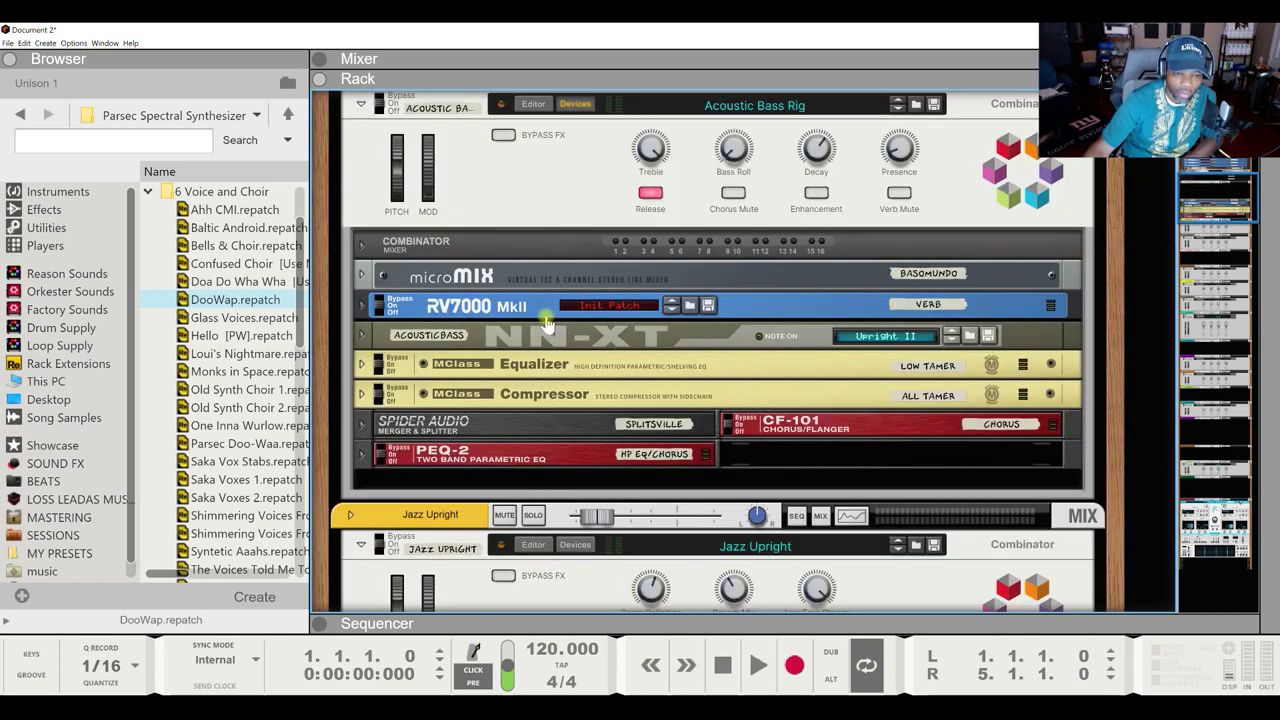
click(498, 237)
click(493, 266)
click(490, 295)
click(490, 325)
click(490, 354)
click(537, 385)
click(760, 386)
click(600, 412)
Step: Show the devices inside the Jazz Upright Combinator and go through its reverb, sampler, EQs and compressor
scroll(571, 402, down, 4)
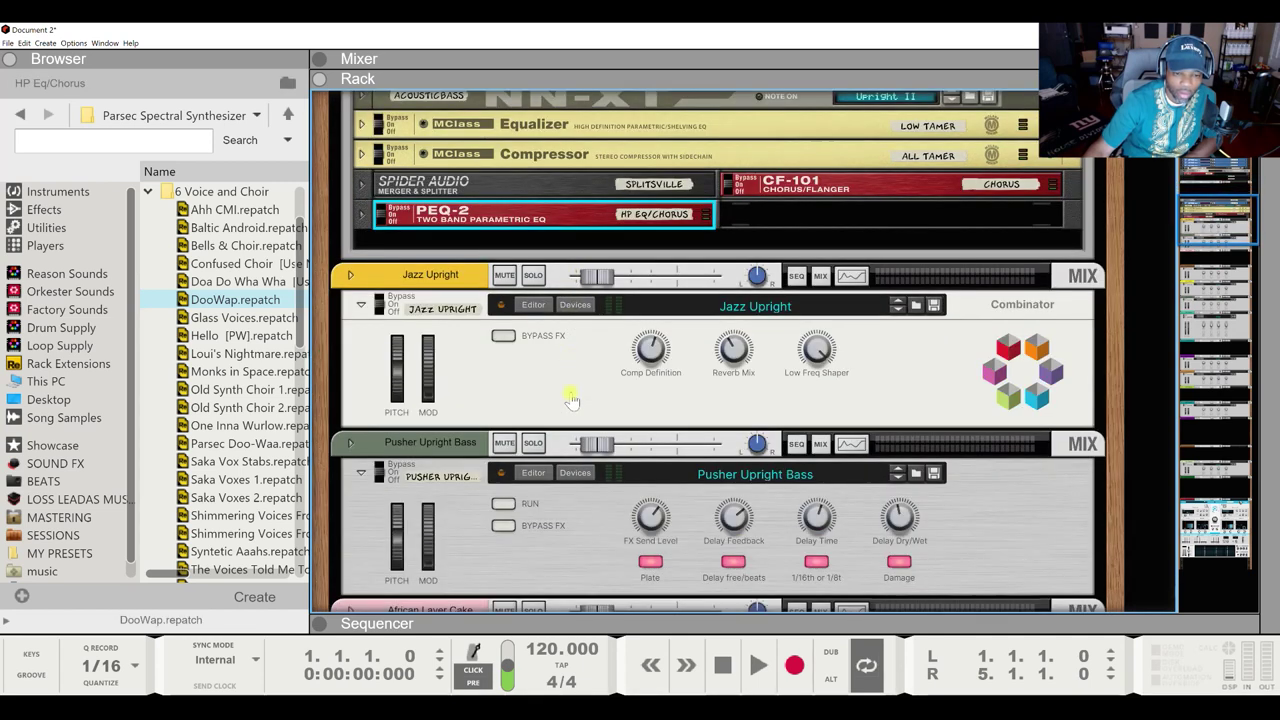
click(575, 265)
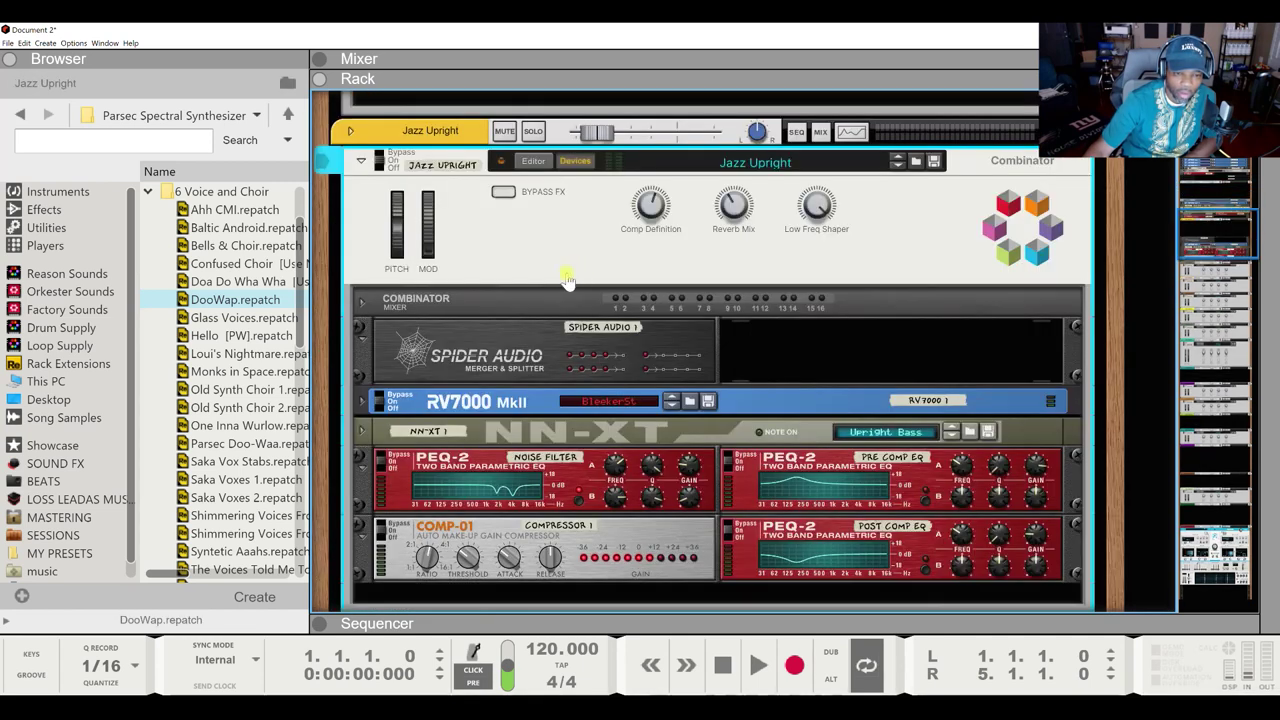
click(520, 382)
click(527, 402)
click(532, 432)
click(693, 468)
click(732, 478)
scroll(560, 440, down, 1)
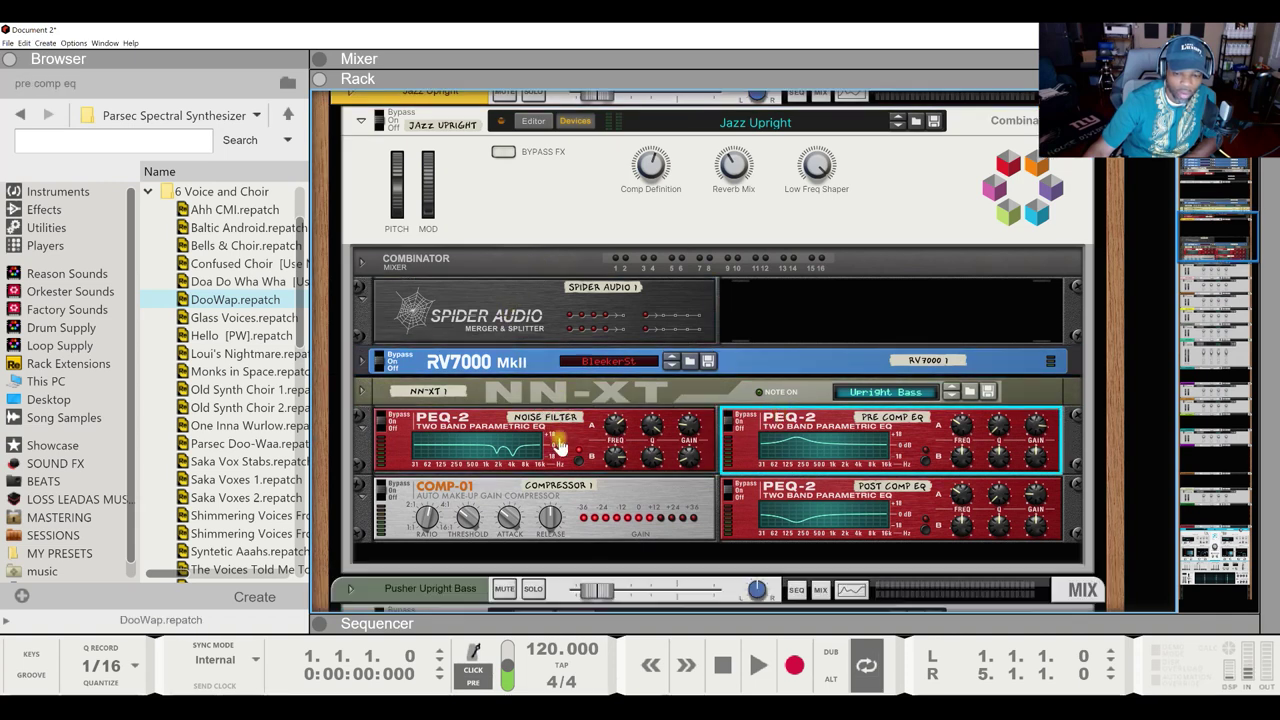
click(622, 468)
click(748, 468)
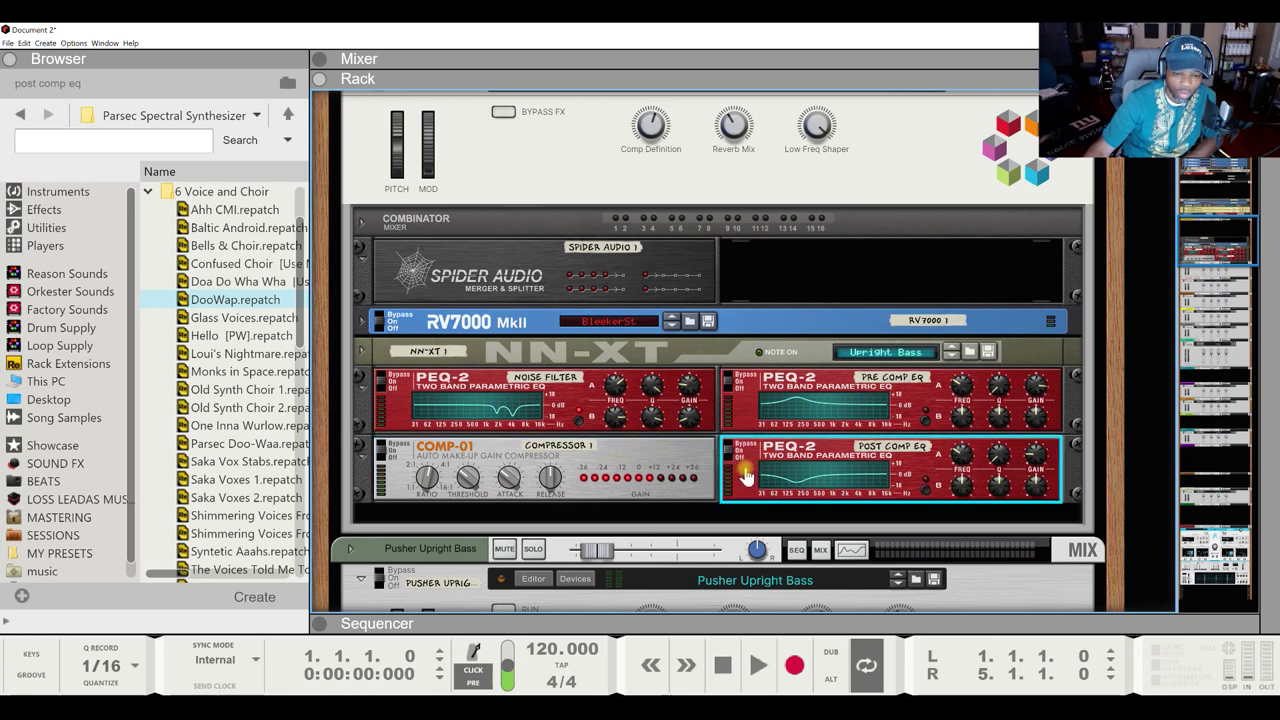
Step: Show the devices inside the Pusher Upright Bass Combinator and look through them down to the NN-XT sampler
scroll(585, 460, down, 3)
click(575, 296)
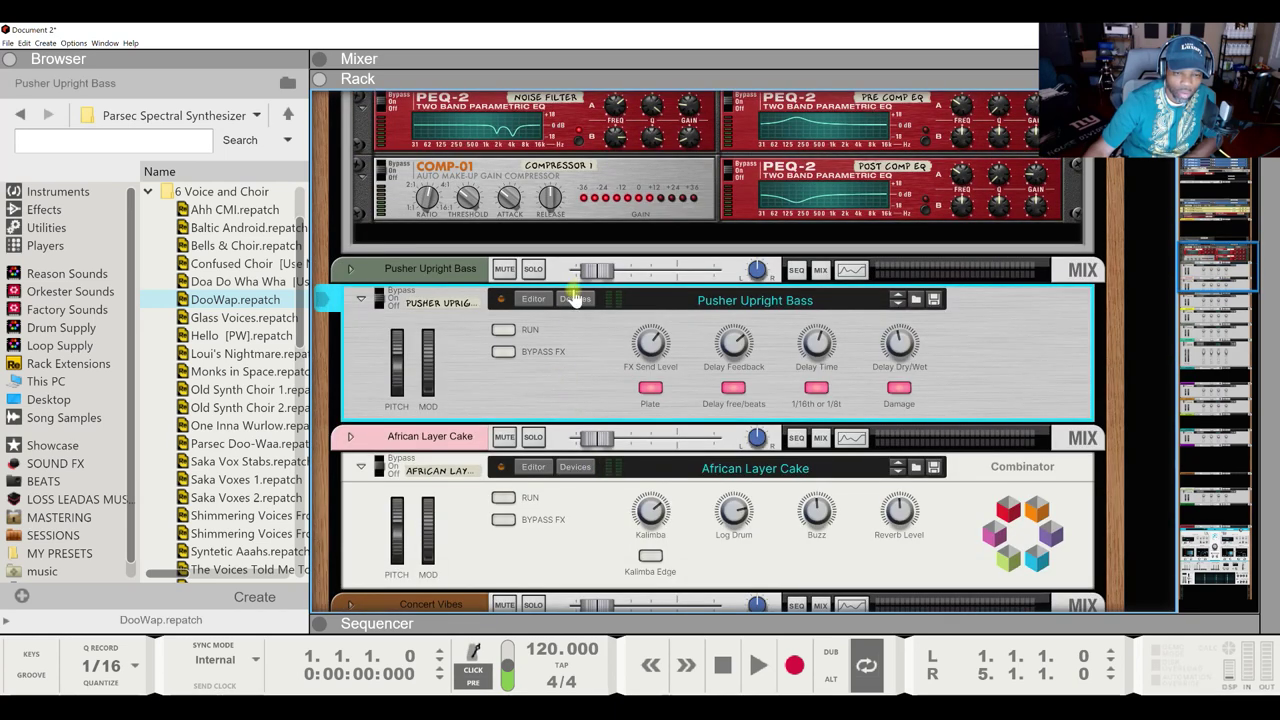
click(575, 298)
click(530, 305)
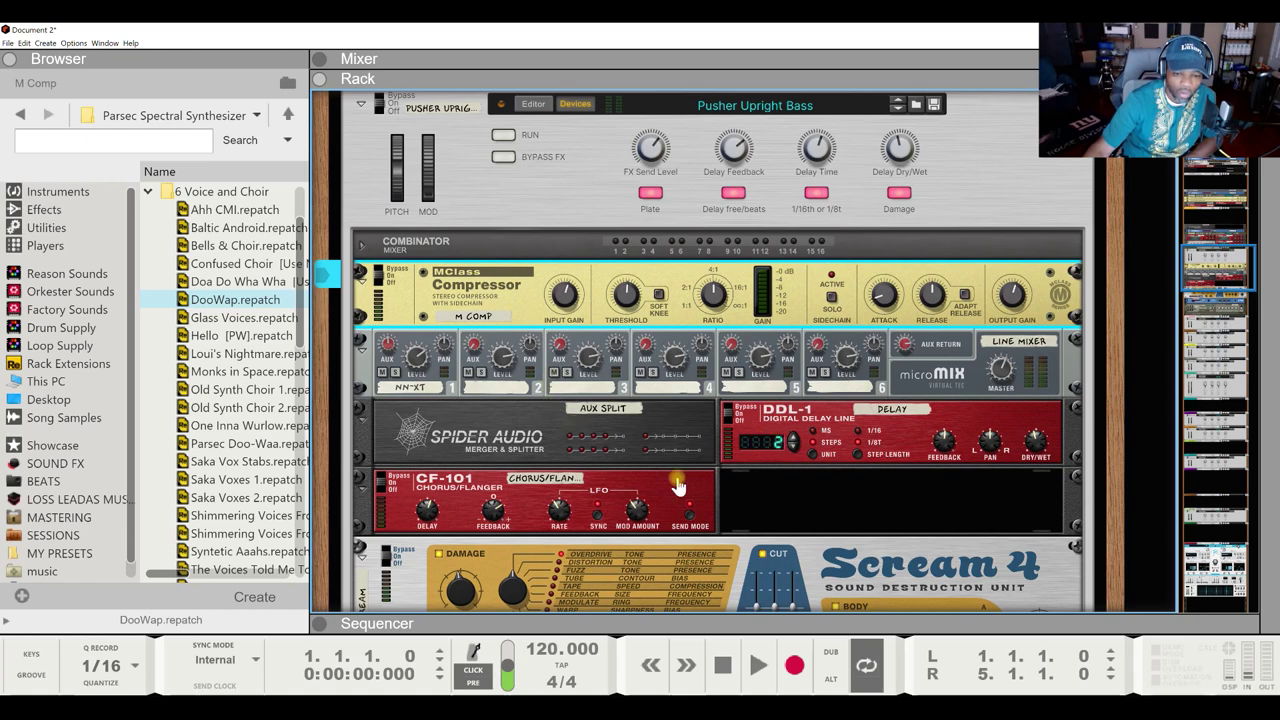
scroll(672, 530, down, 2)
scroll(670, 527, down, 3)
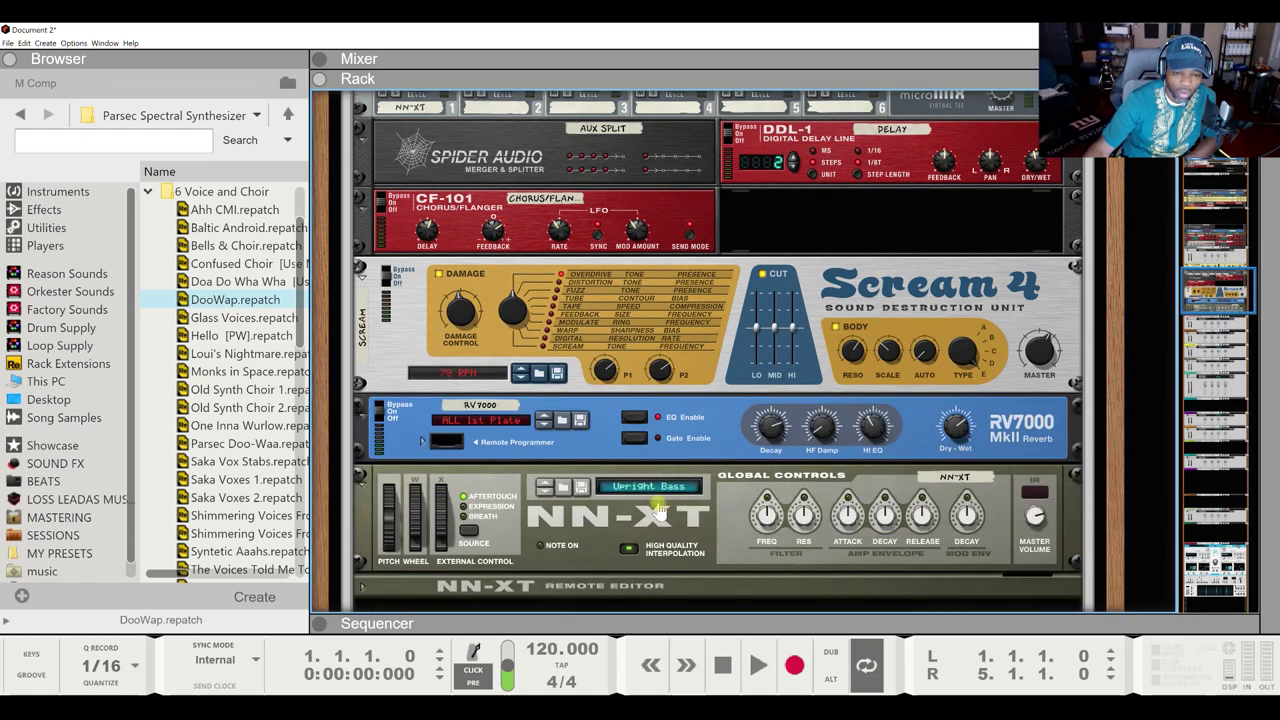
Step: Show the devices inside the African Layer Cake and Concert Vibes Combinators and look them over
scroll(584, 515, down, 8)
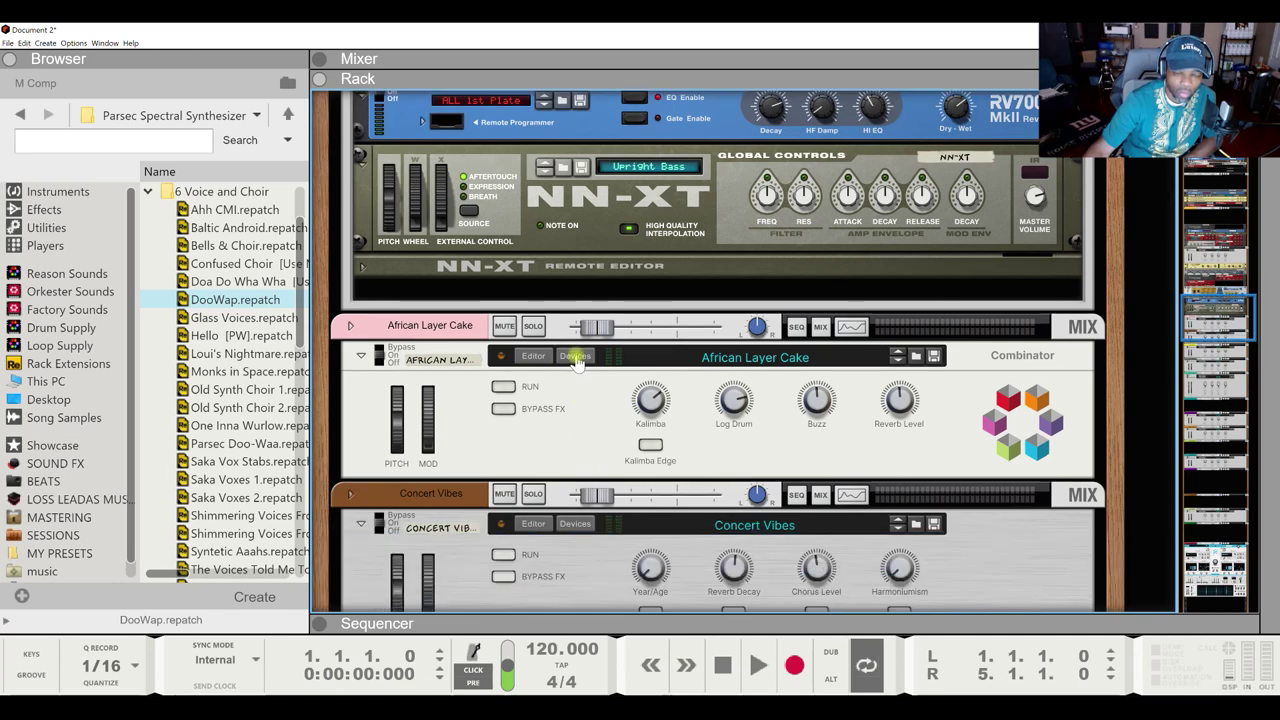
click(575, 357)
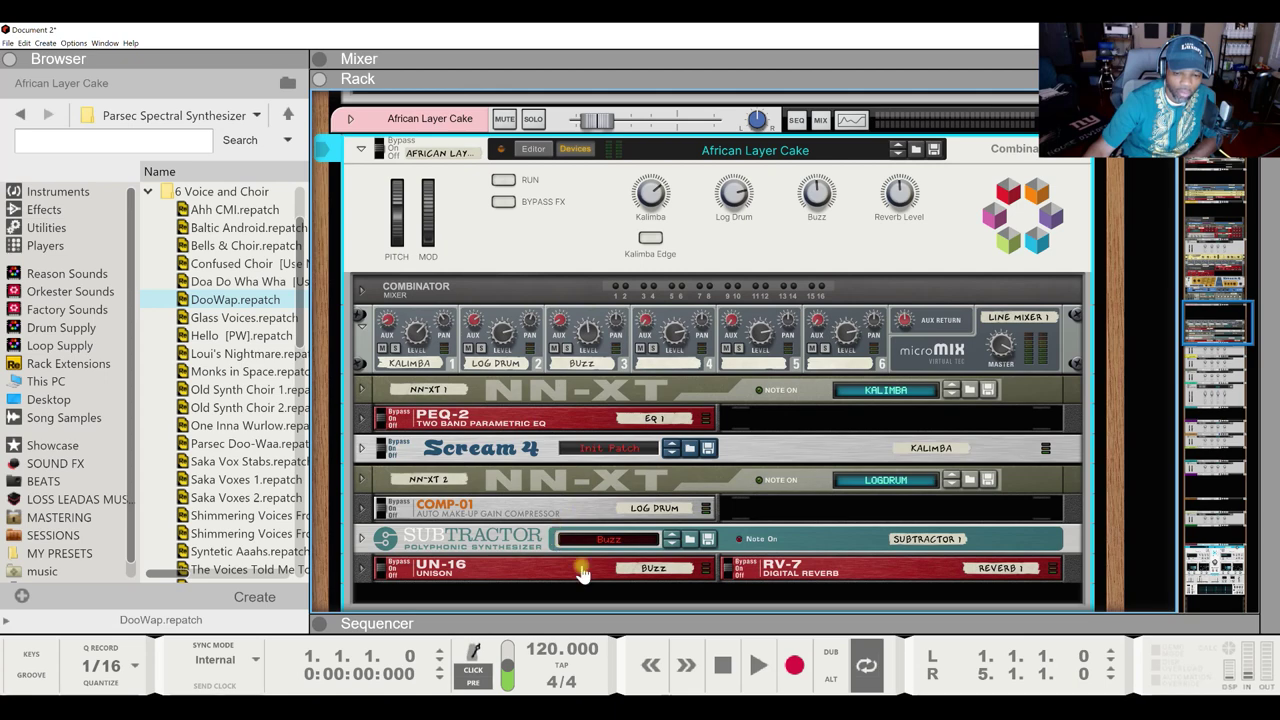
scroll(573, 518, down, 5)
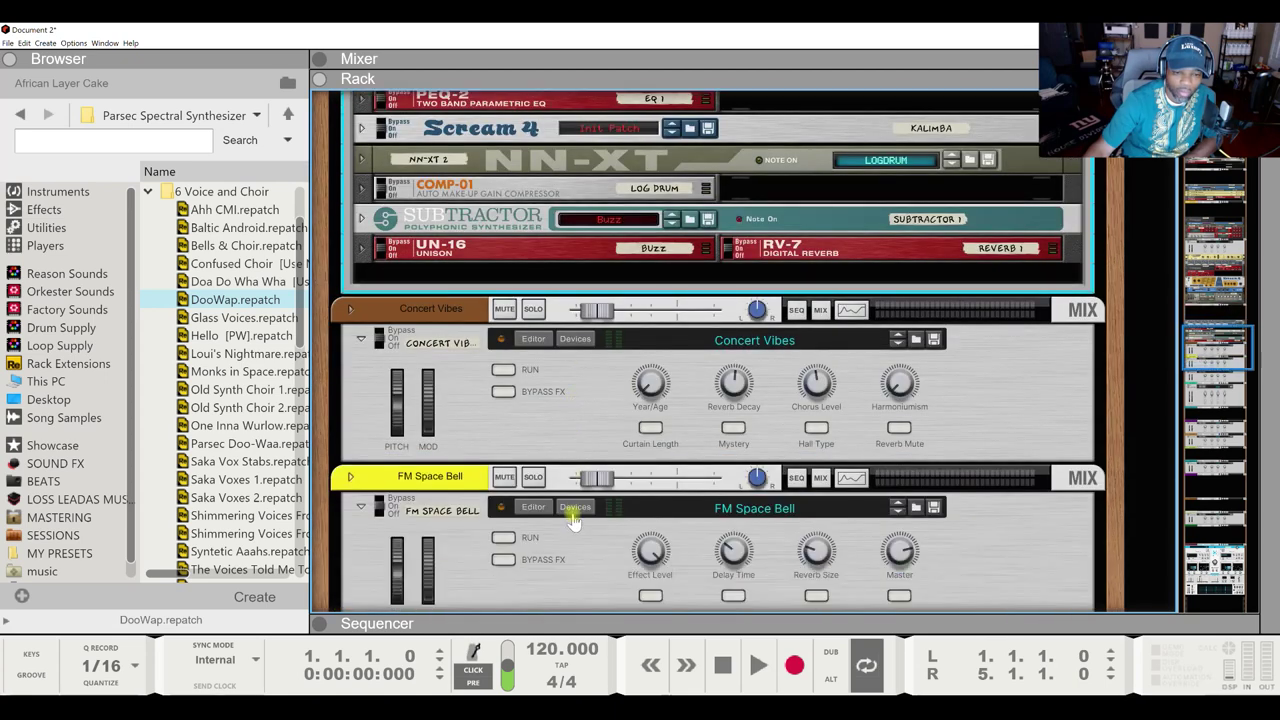
click(576, 347)
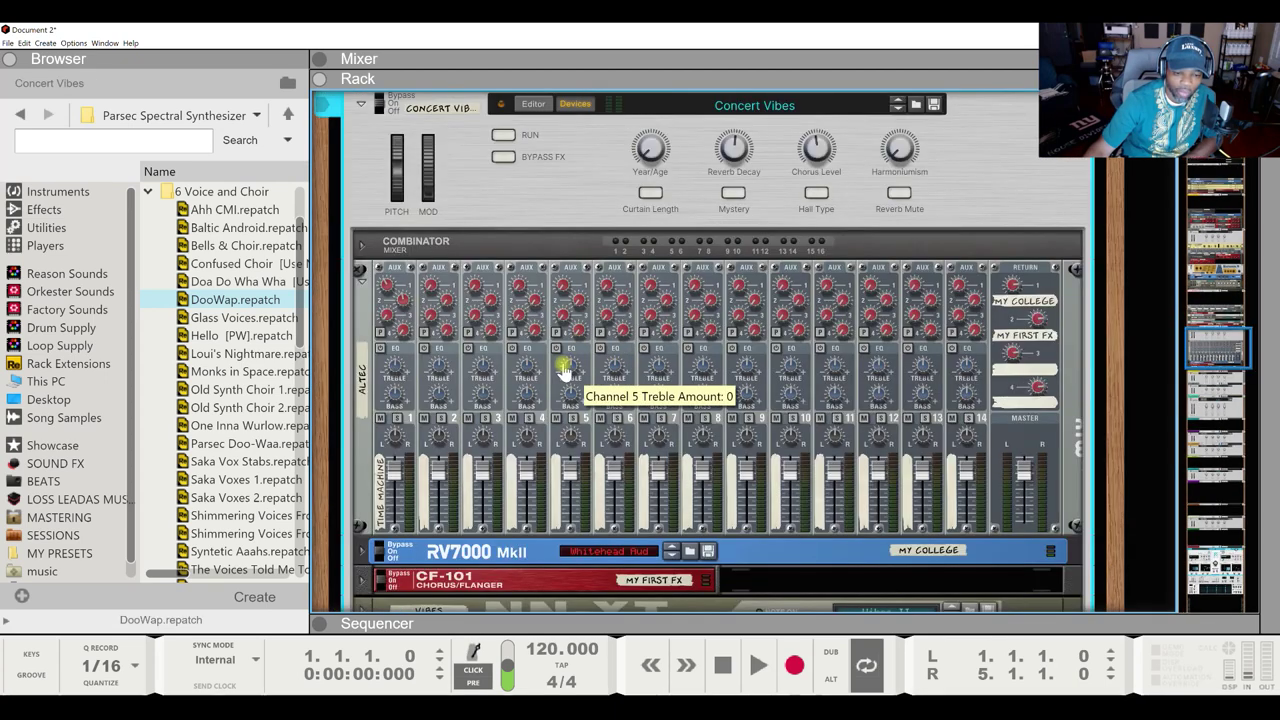
scroll(588, 424, down, 3)
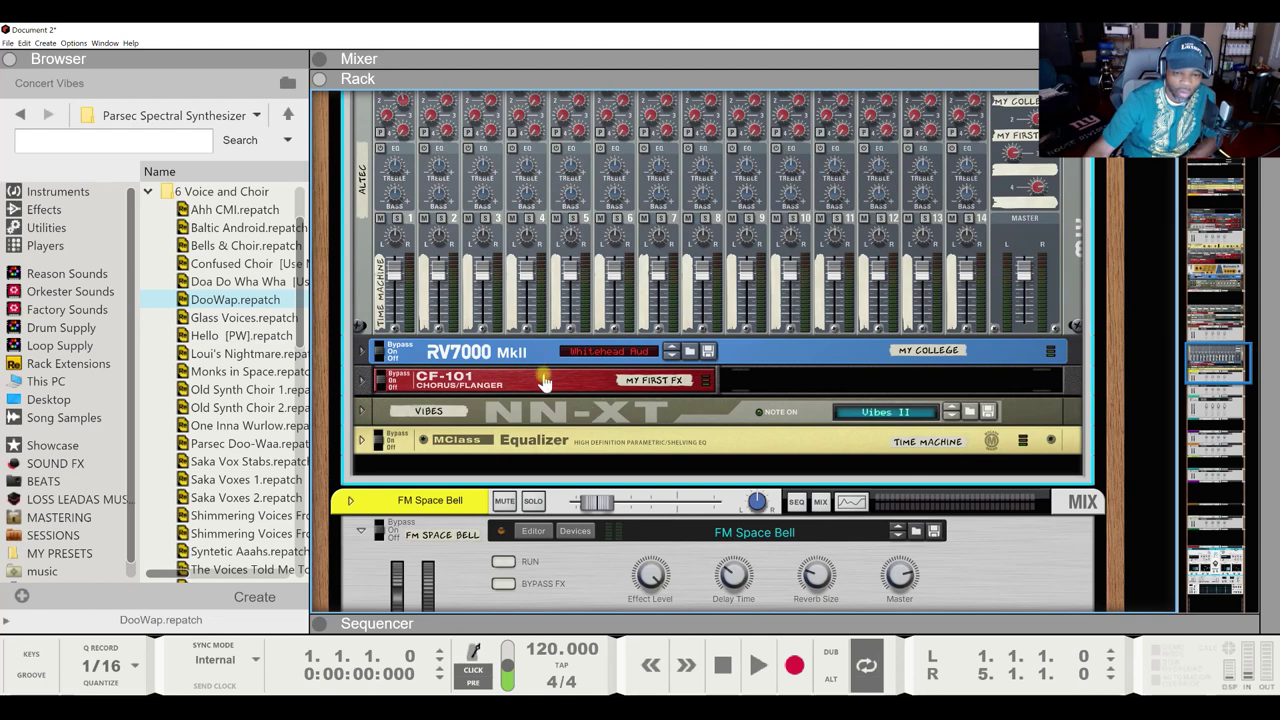
Step: Show the devices inside the FM Space Bell and 4+4+4 light Combinators and look them over
scroll(567, 437, down, 2)
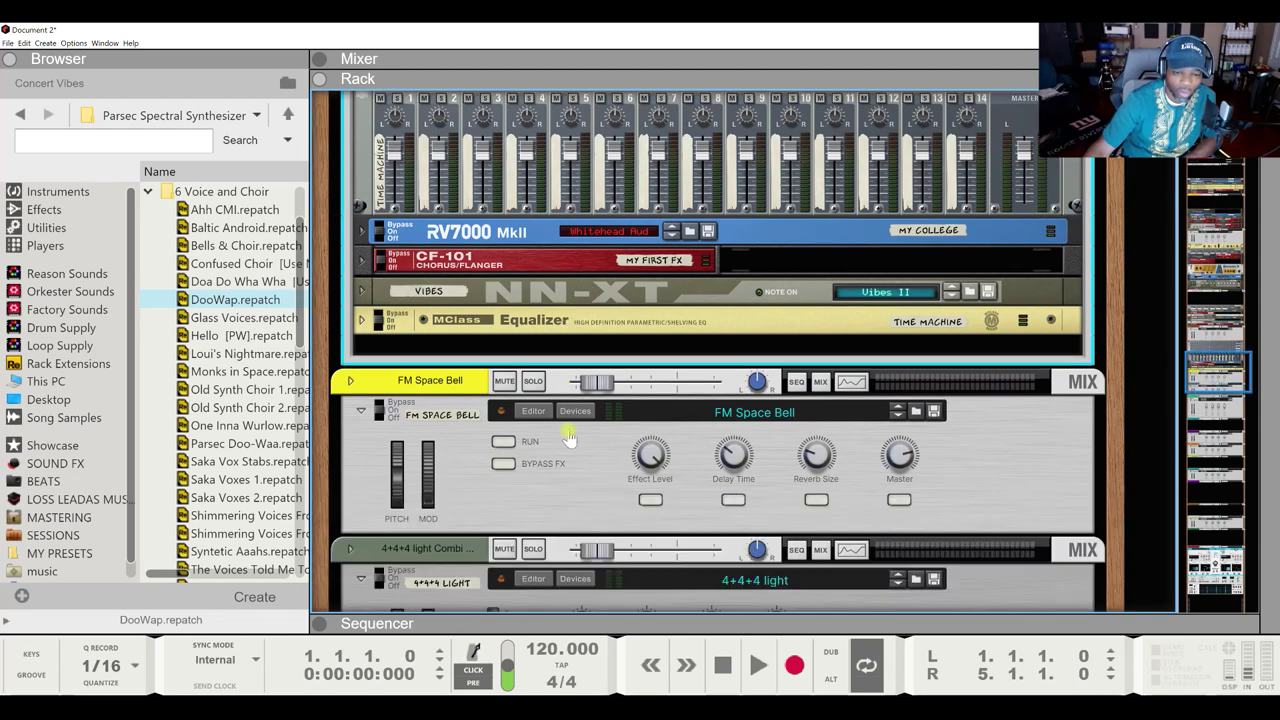
click(573, 412)
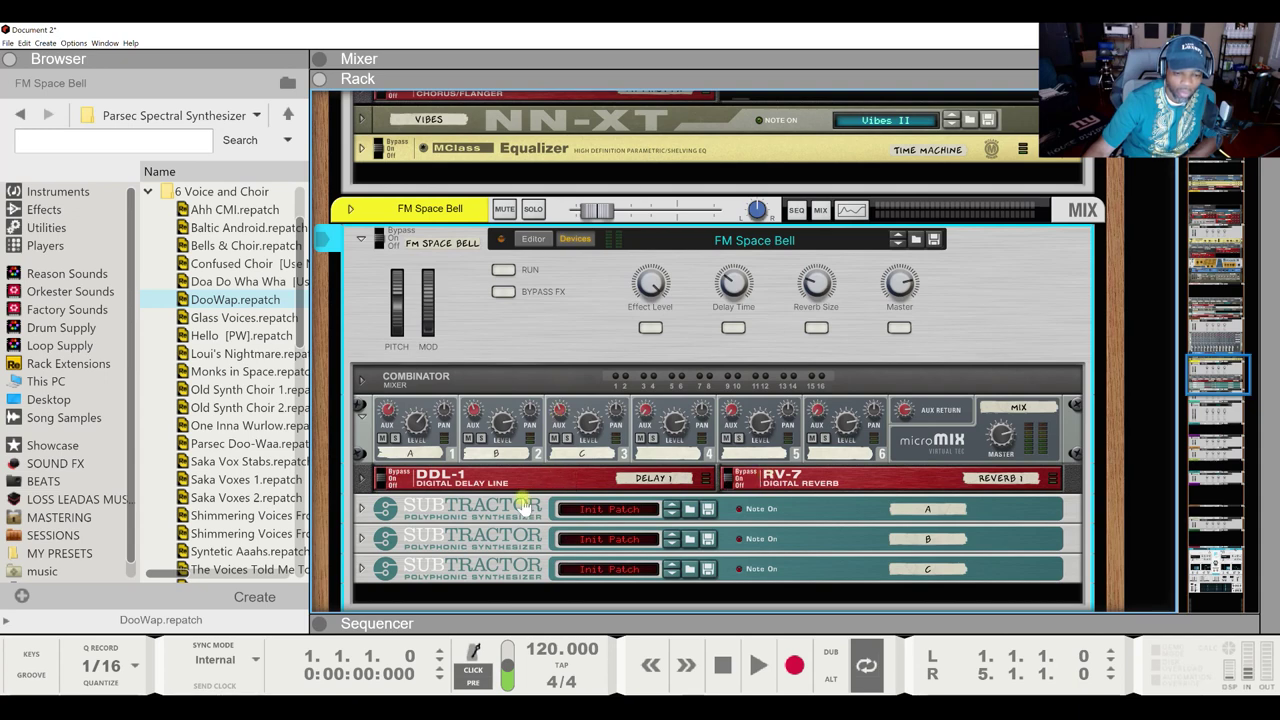
scroll(567, 478, down, 5)
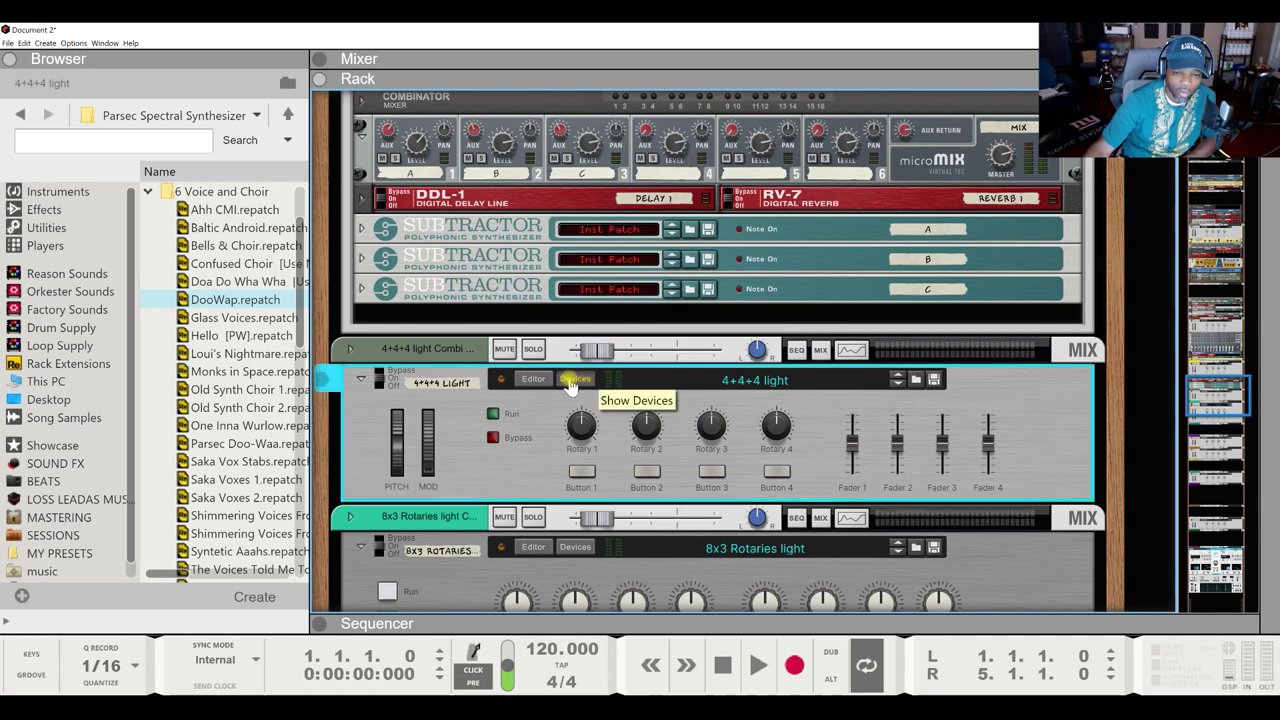
click(571, 380)
scroll(566, 390, down, 5)
scroll(563, 392, up, 3)
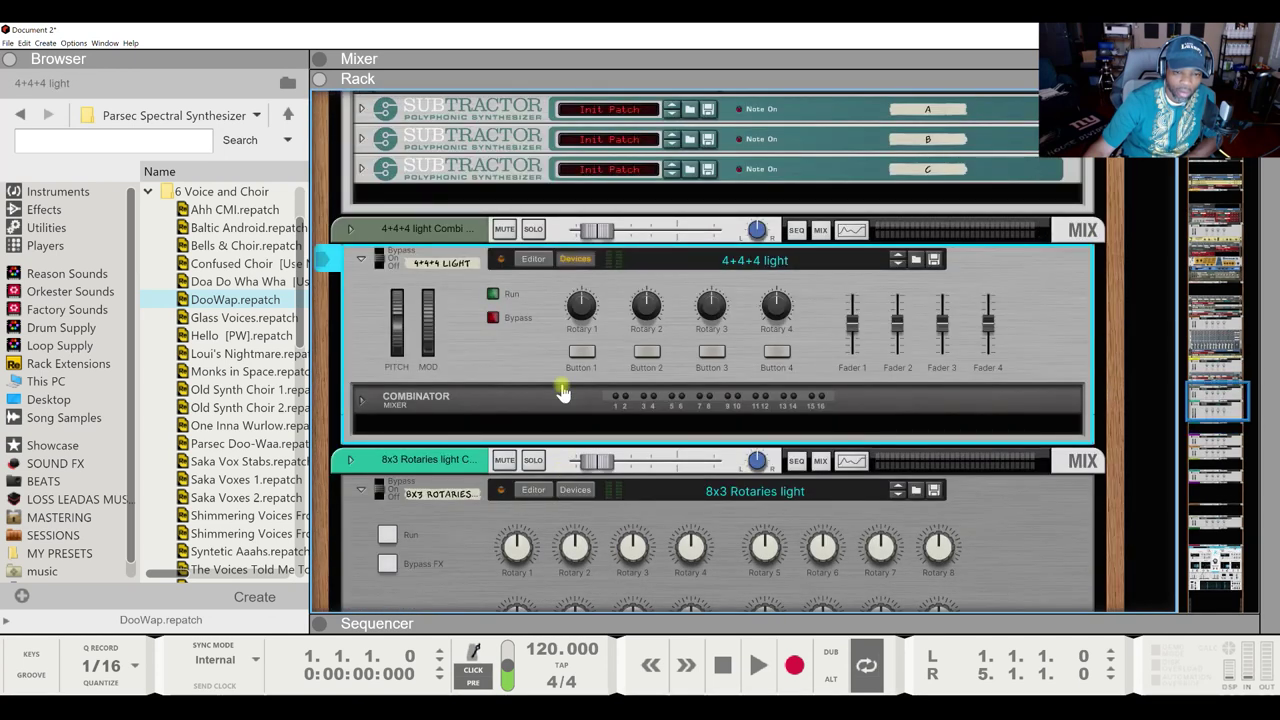
Step: Show the devices inside the 8x3 Rotaries light and Key-Switch Contrabasson Combinators and look them over
scroll(563, 392, down, 3)
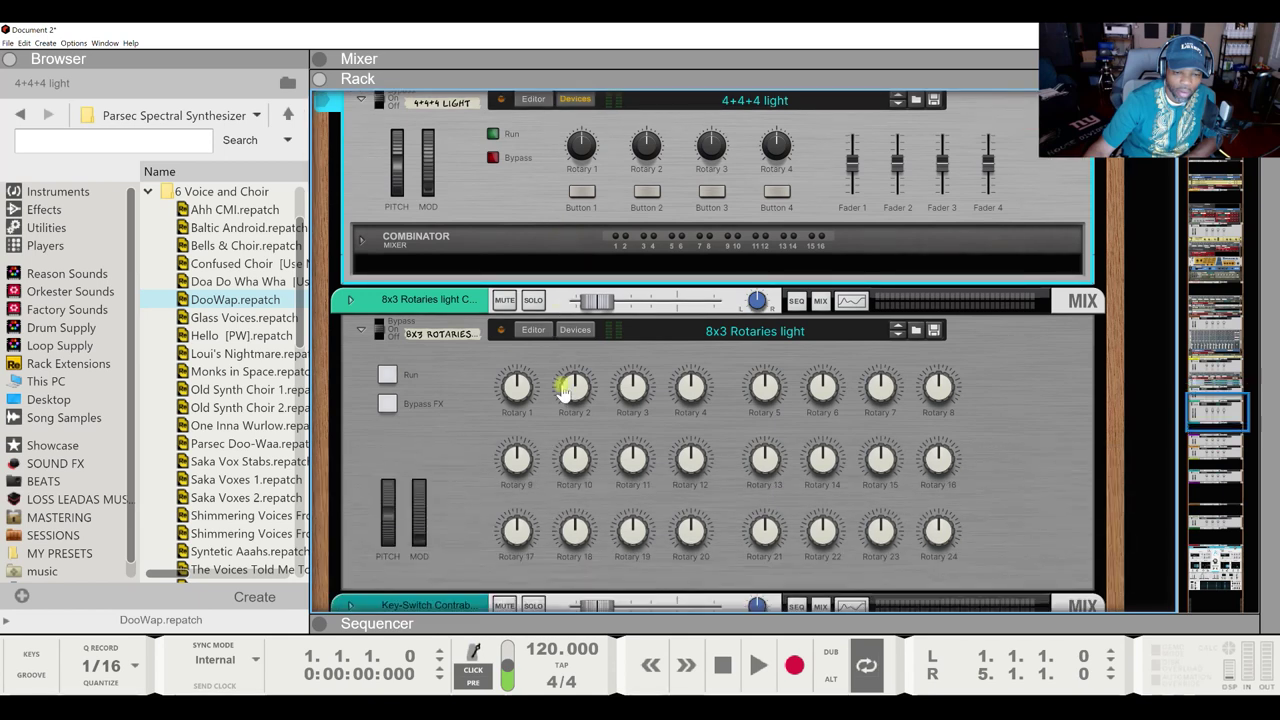
scroll(563, 392, down, 2)
scroll(563, 392, down, 1)
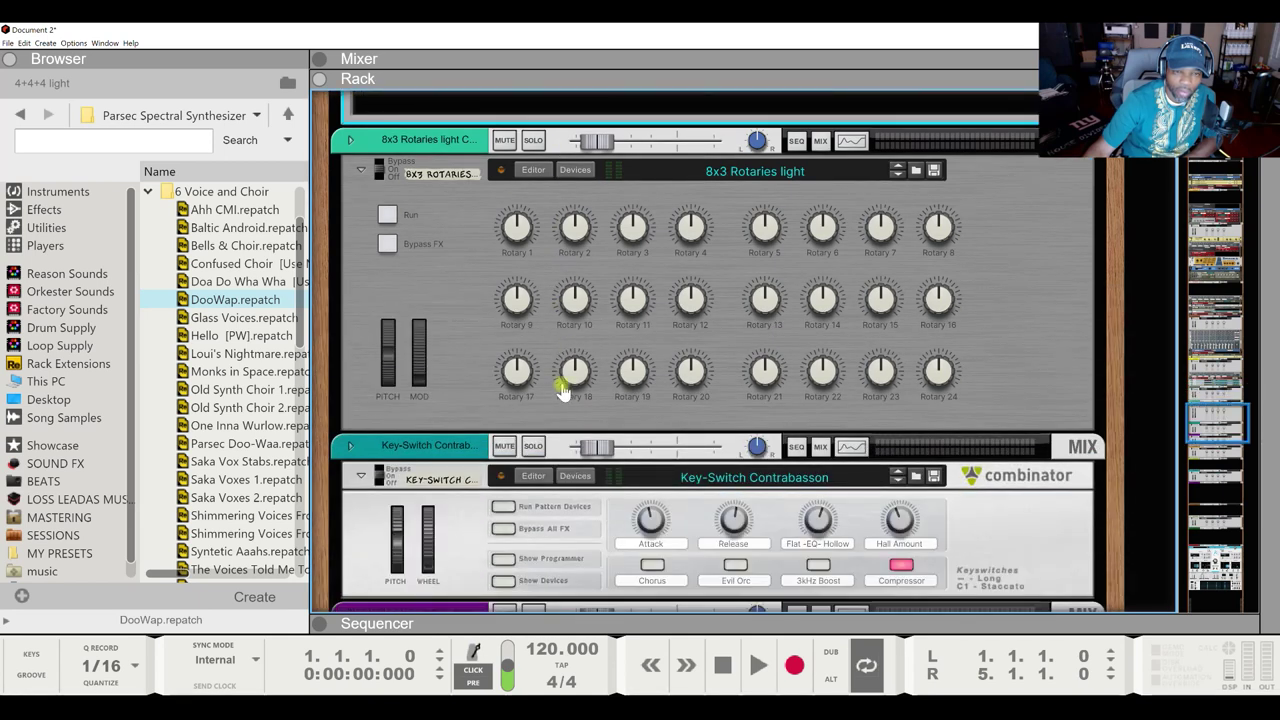
click(575, 169)
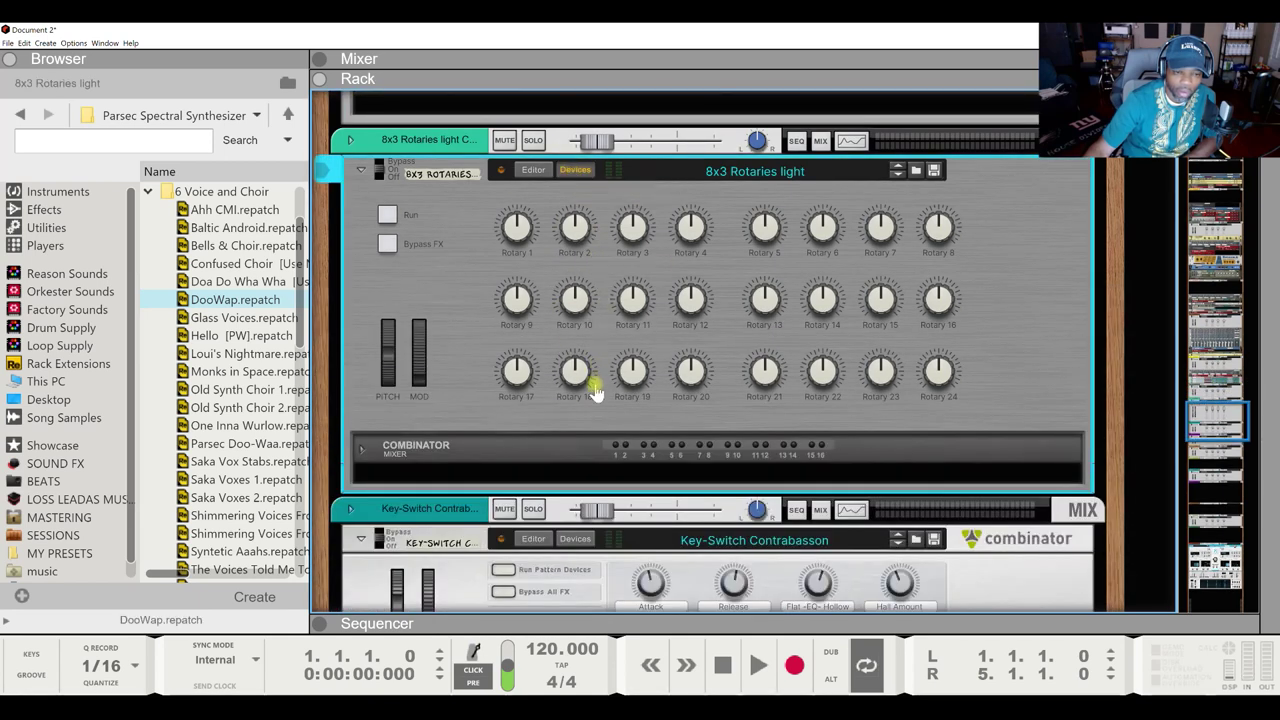
scroll(592, 390, down, 6)
click(577, 299)
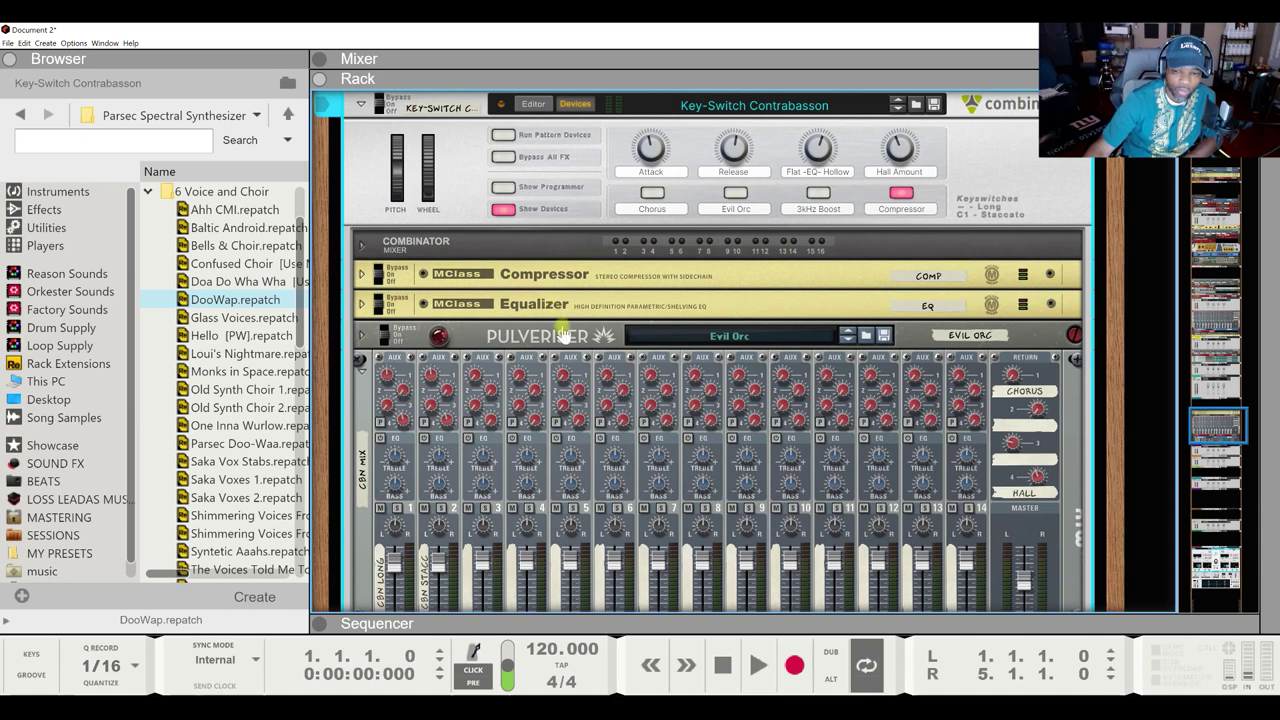
scroll(566, 412, down, 5)
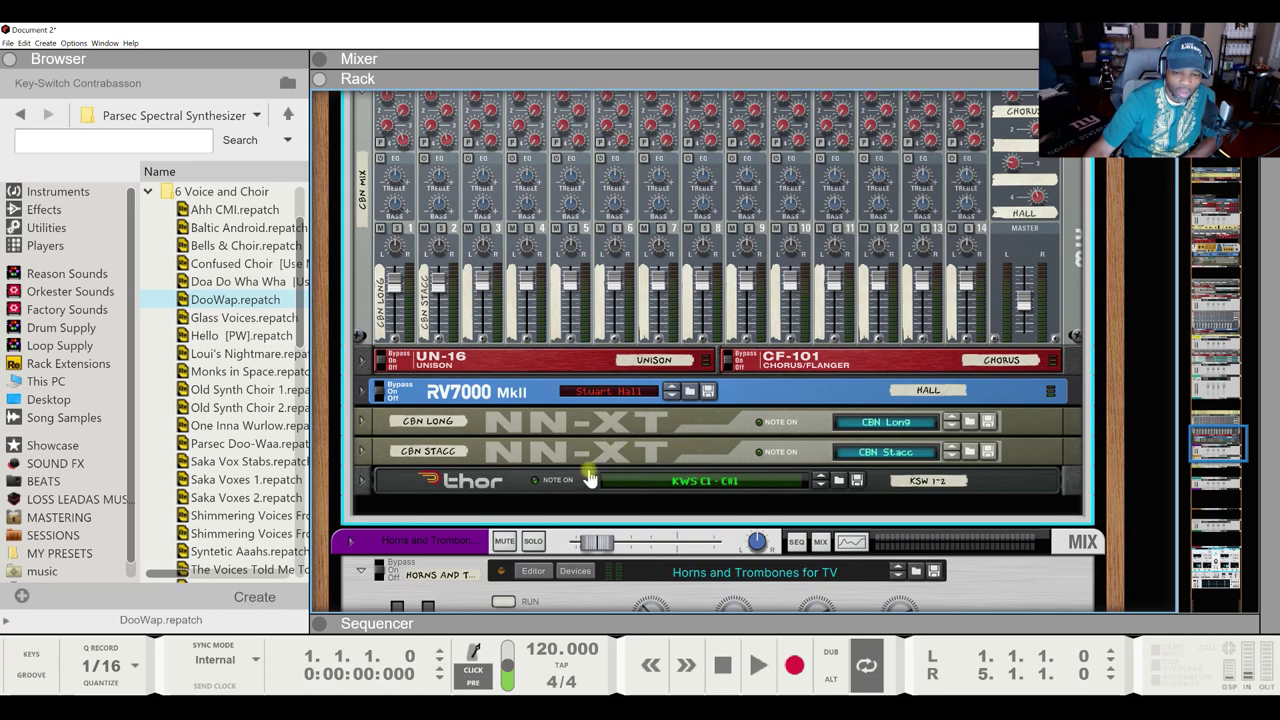
Step: Show the devices inside the Horns and Trombones for TV and Full Orchestra Combinators
scroll(590, 475, down, 4)
click(578, 331)
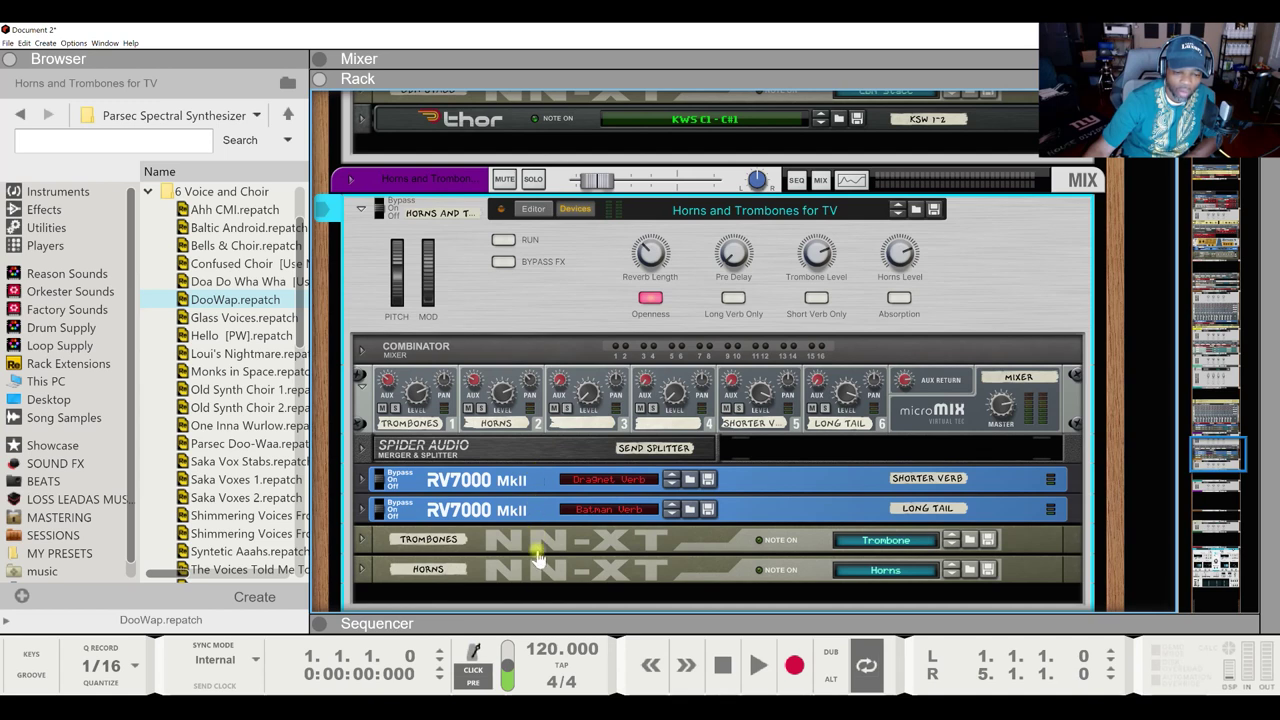
scroll(586, 445, down, 5)
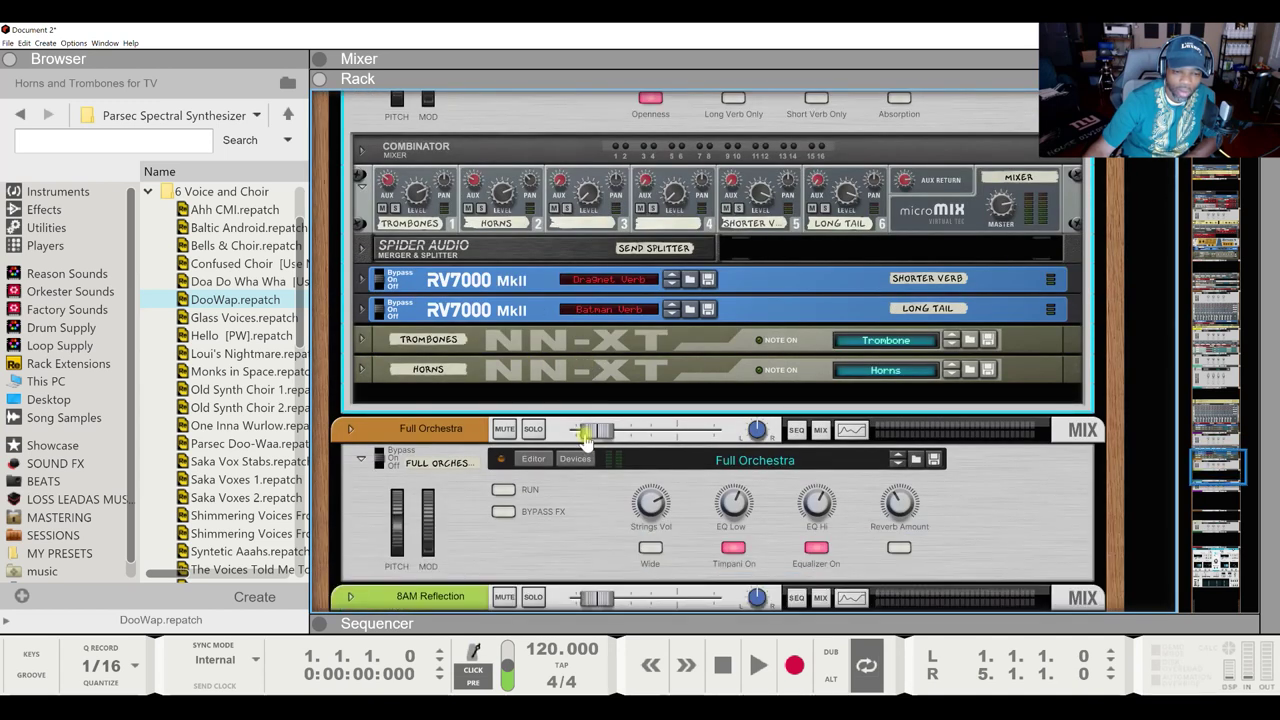
click(566, 459)
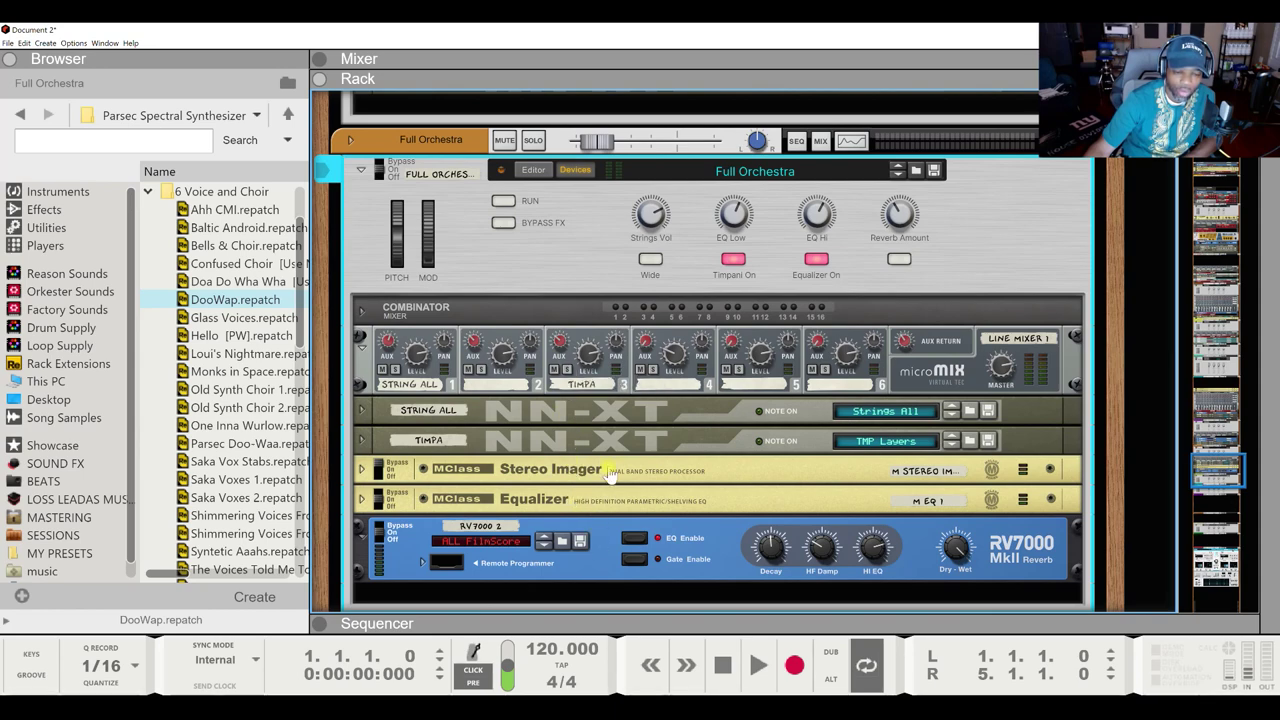
Step: Show the devices inside the 8AM Reflection Combinator and look through its effects and Subtractor synths
scroll(605, 470, down, 7)
scroll(605, 465, down, 1)
click(586, 338)
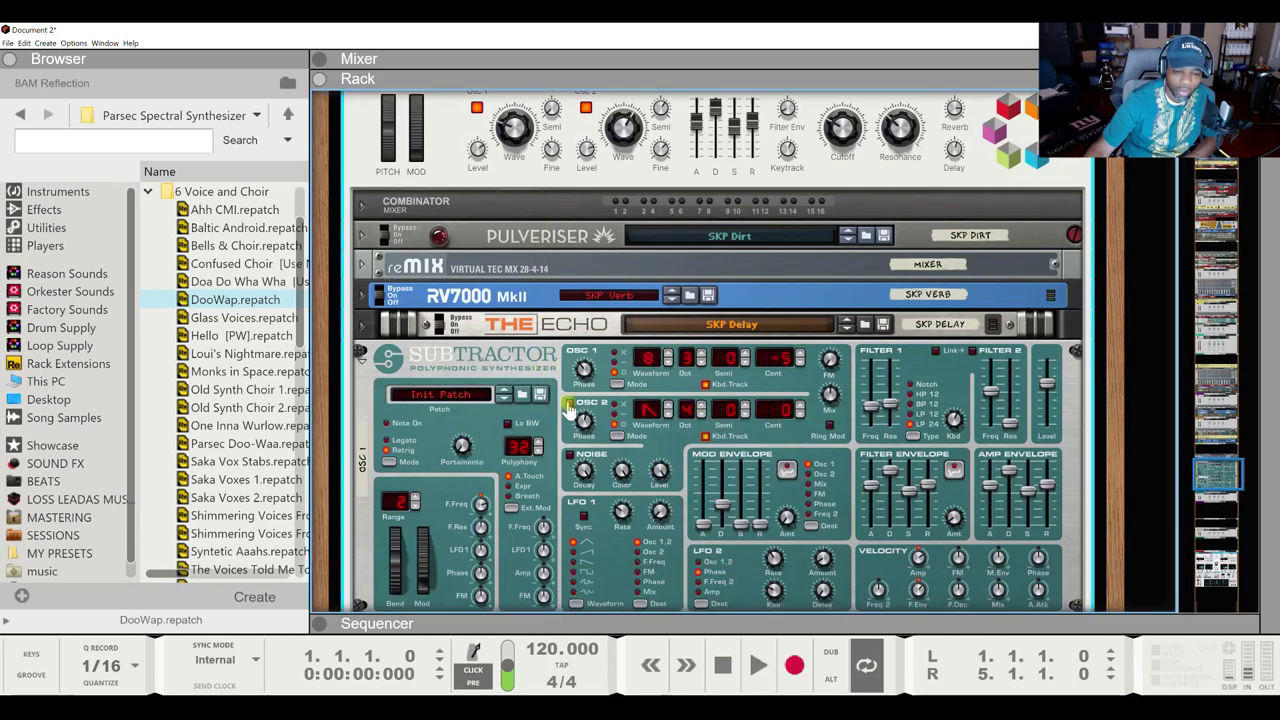
scroll(540, 410, down, 5)
scroll(548, 400, down, 3)
scroll(548, 400, down, 2)
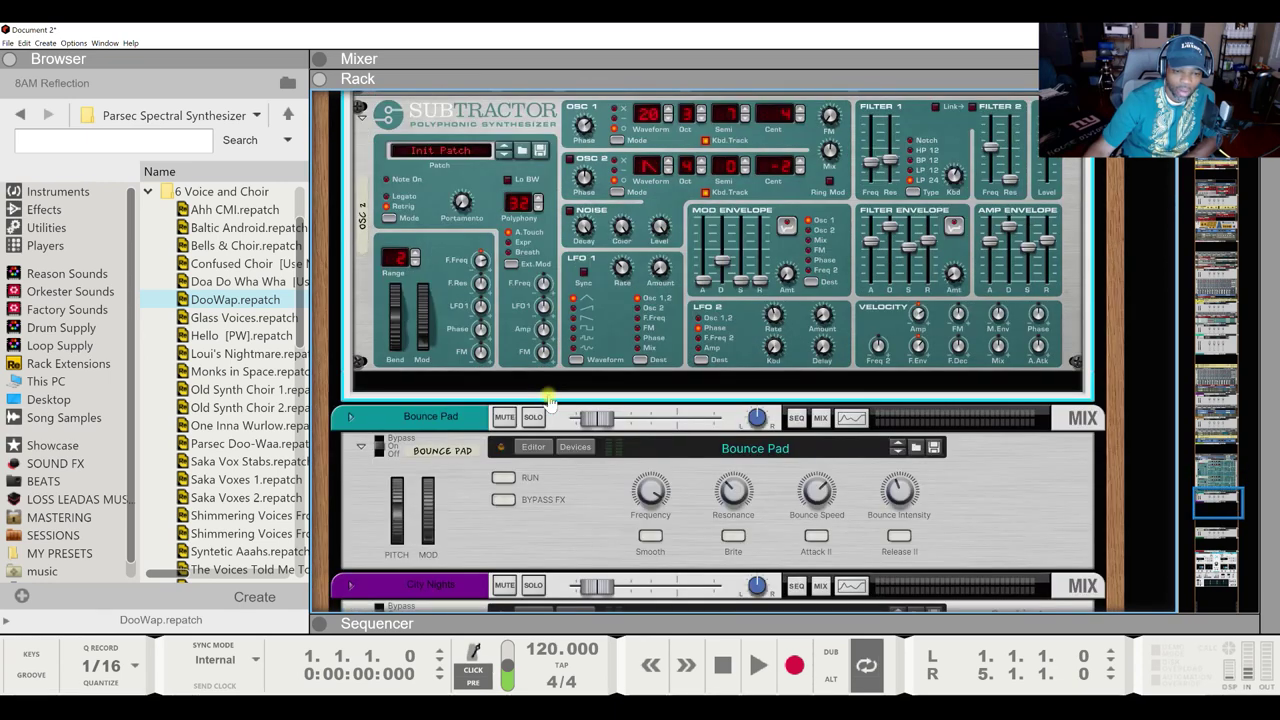
Step: Examine the devices inside the City Nights Combinator and show those inside Dusty Piano -CMKD
scroll(588, 445, up, 5)
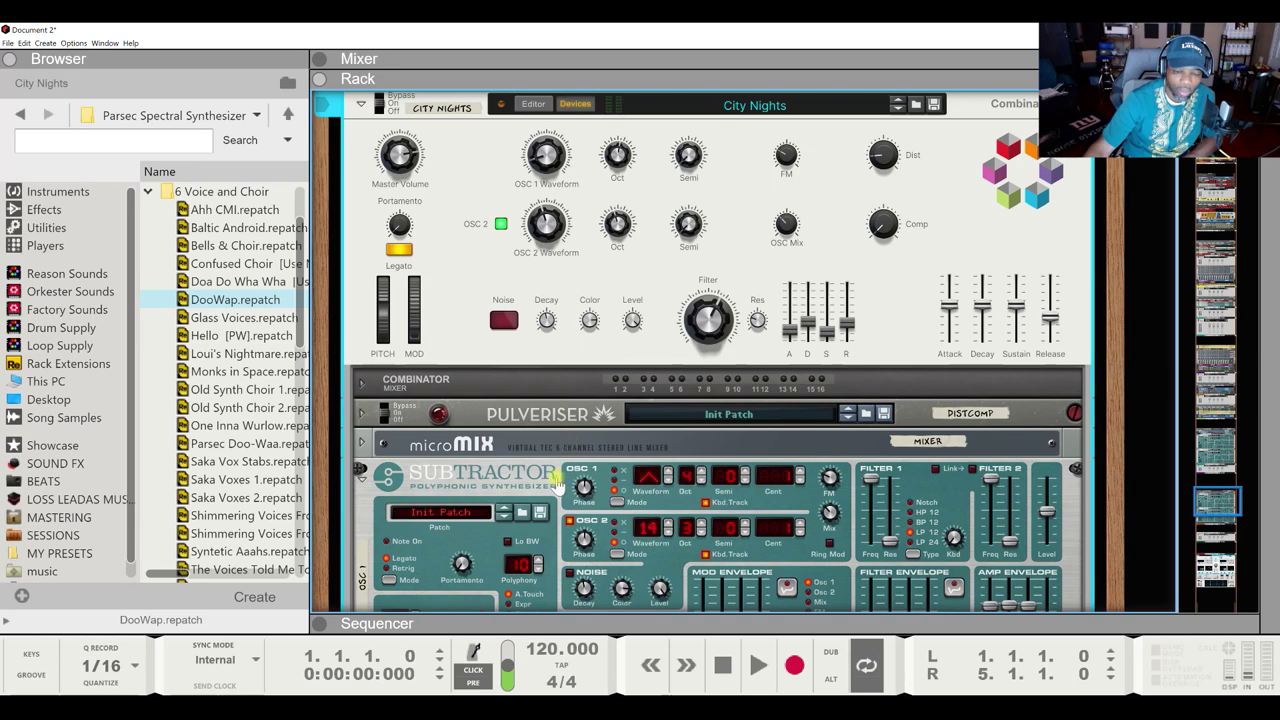
scroll(565, 442, down, 5)
scroll(553, 432, down, 1)
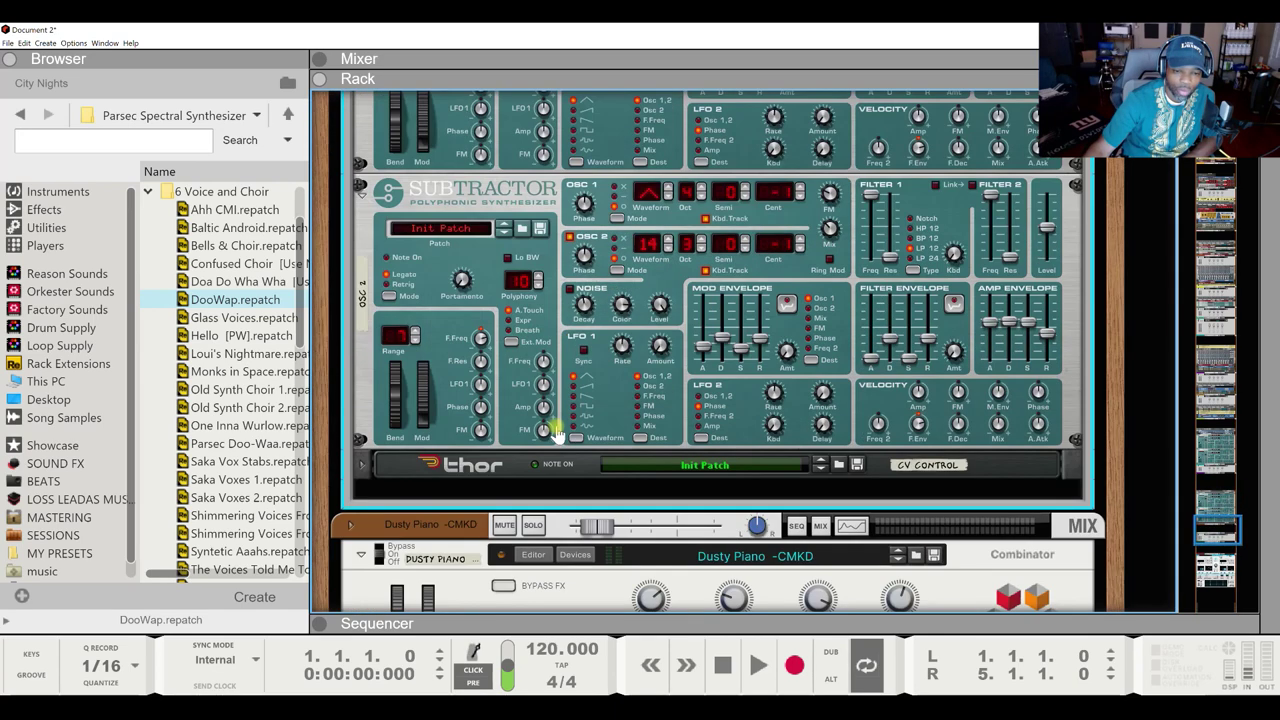
scroll(577, 456, down, 4)
scroll(577, 460, up, 1)
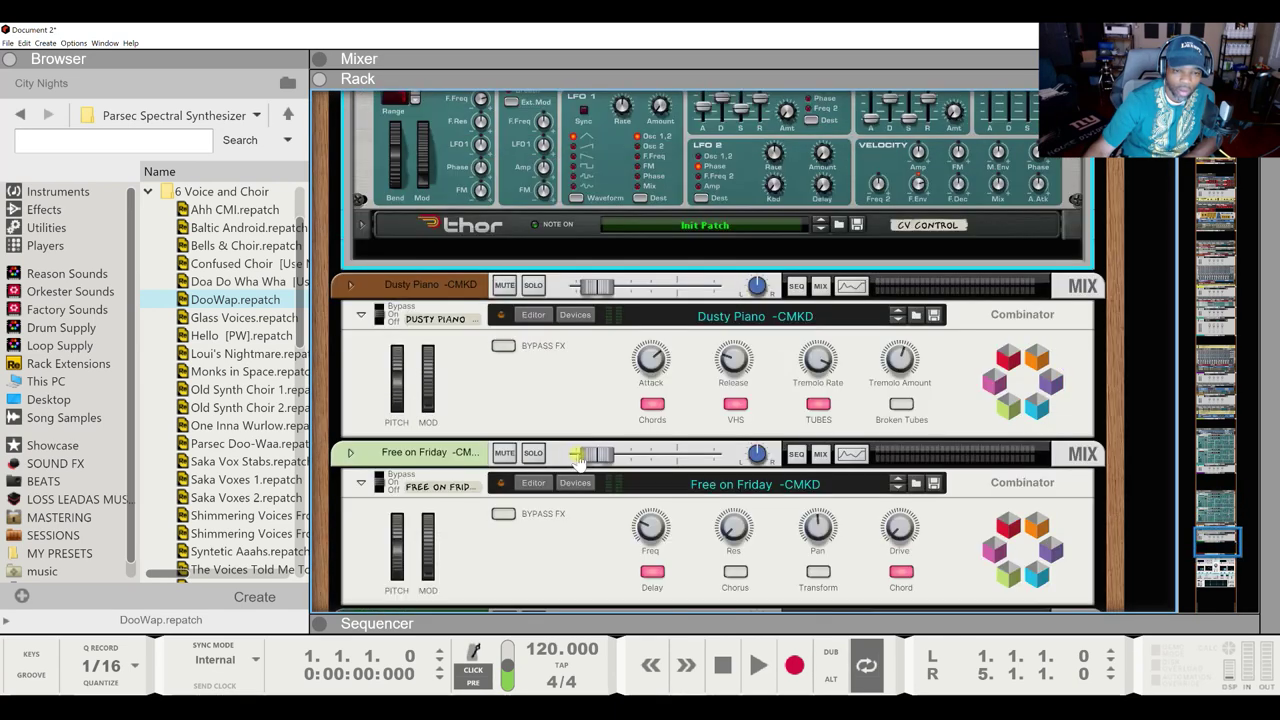
click(576, 316)
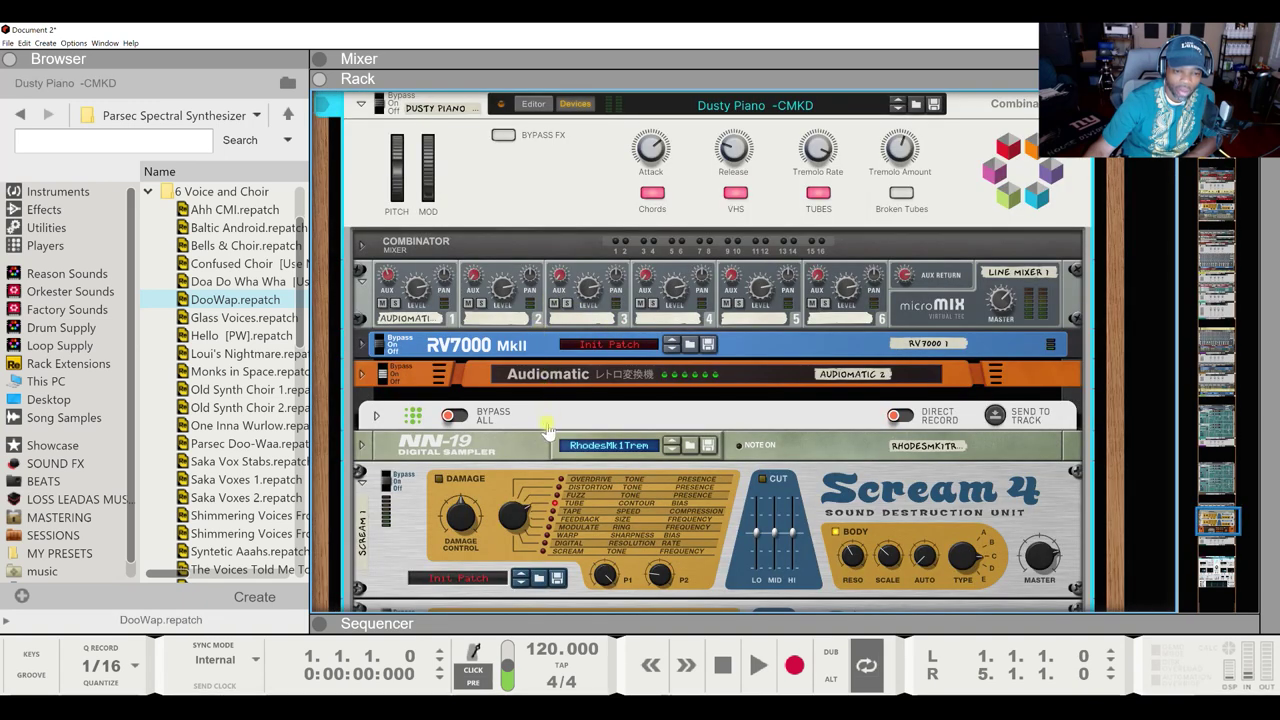
Step: Look over the remaining devices in the Dusty Piano -CMKD Combinator and show those inside Free on Friday -CMKD
key(ctrl+d)
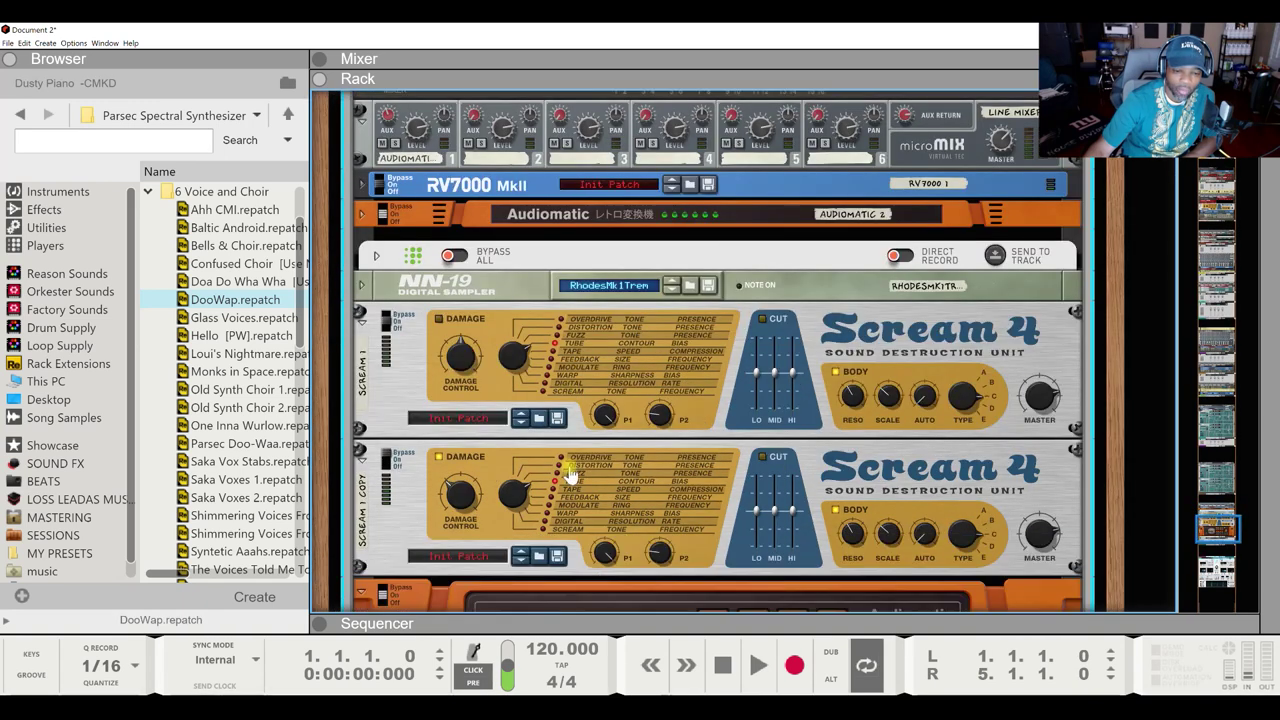
scroll(565, 470, down, 3)
scroll(577, 472, down, 4)
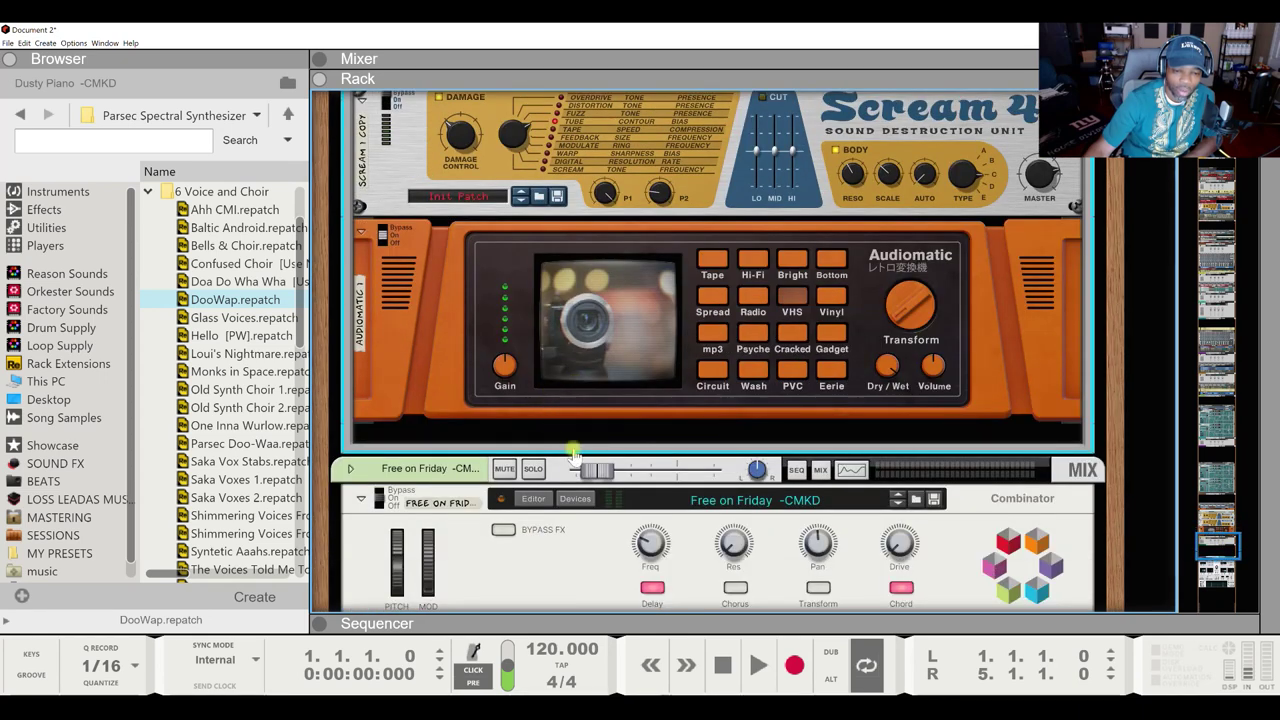
click(590, 478)
click(592, 484)
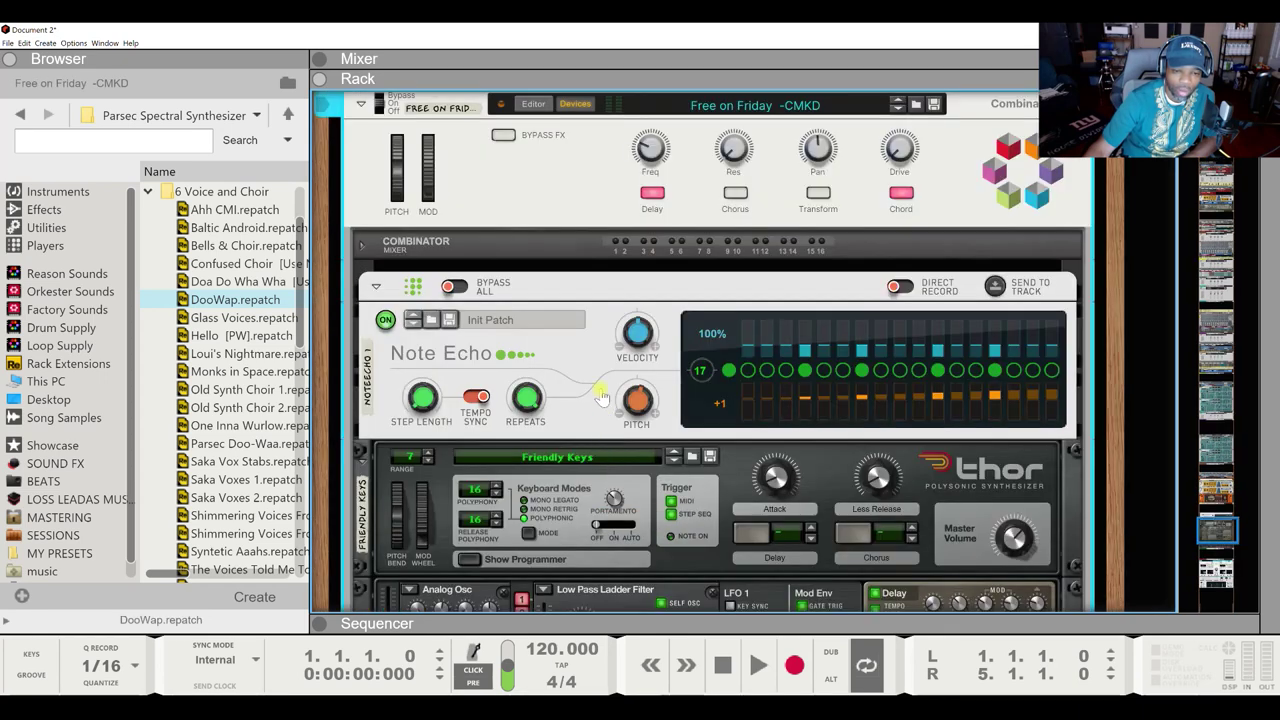
Step: Examine the devices inside the Free on Friday Combinator and show those inside Harmonica With More Buttons
scroll(583, 363, down, 5)
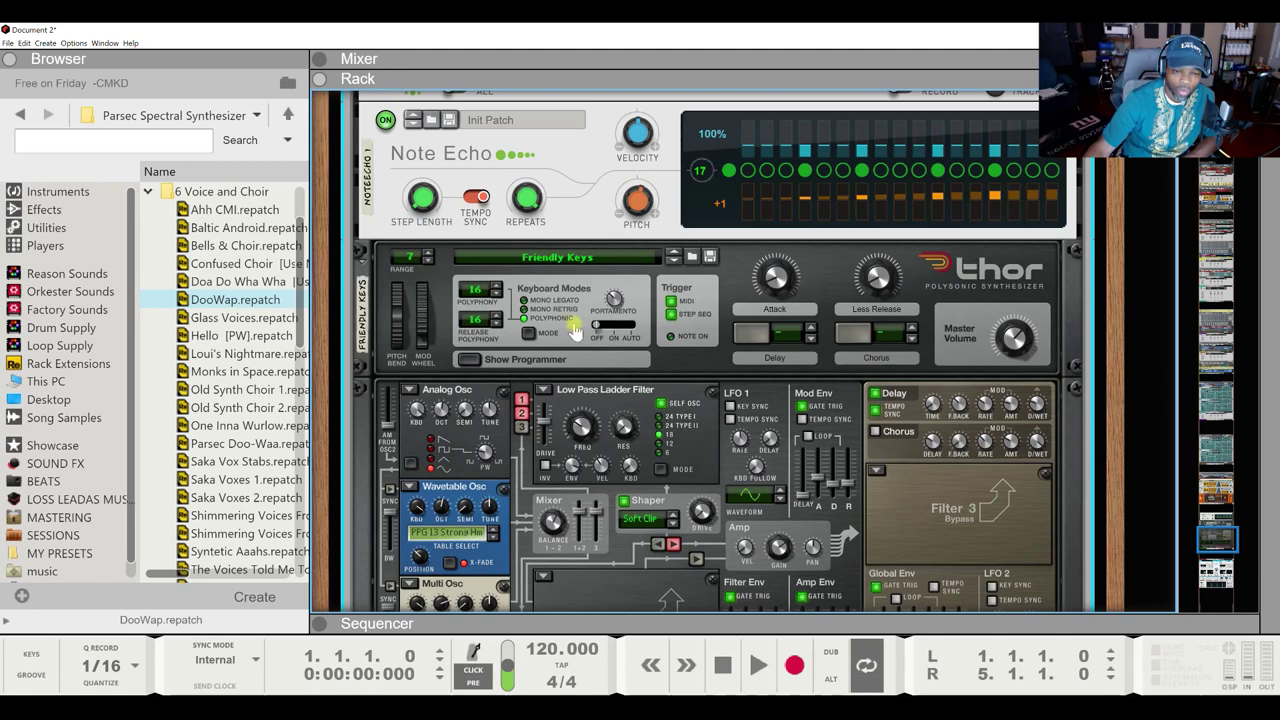
scroll(590, 400, down, 7)
scroll(591, 400, down, 5)
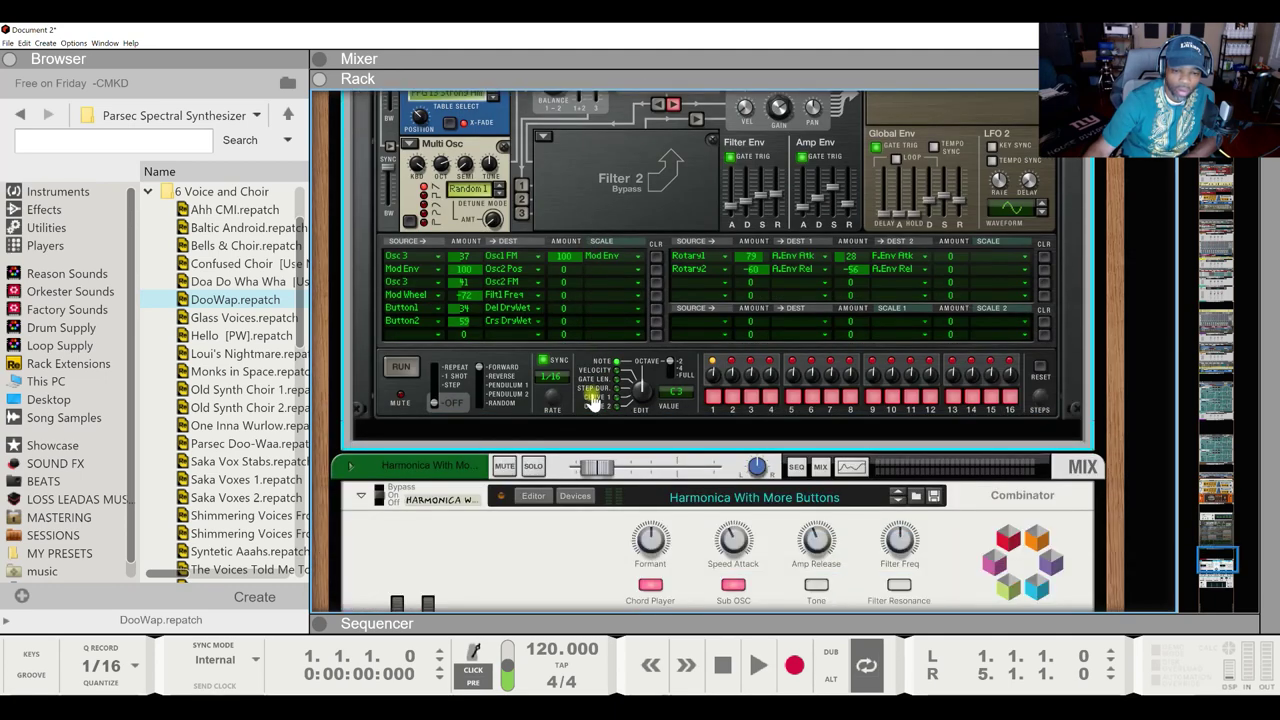
click(582, 424)
click(578, 418)
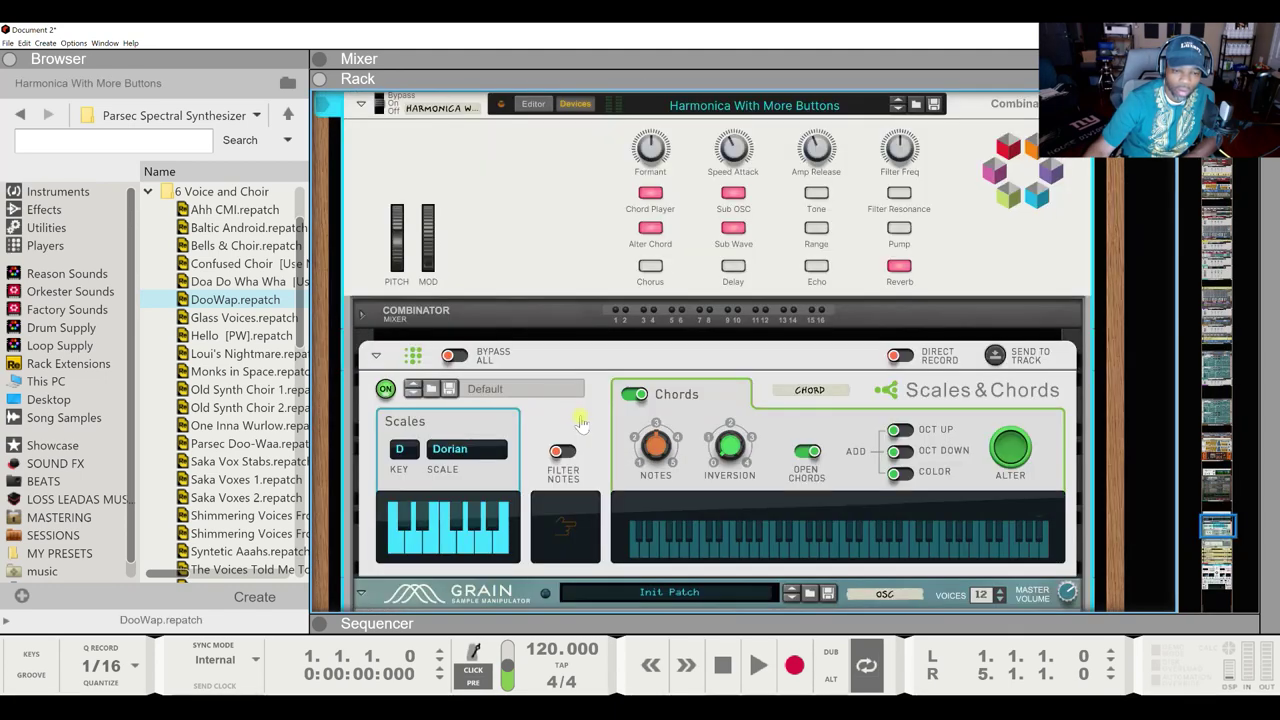
Step: Look through the Grain synth and the whole effect chain inside the Harmonica With More Buttons Combinator
scroll(571, 387, down, 1)
scroll(572, 387, down, 8)
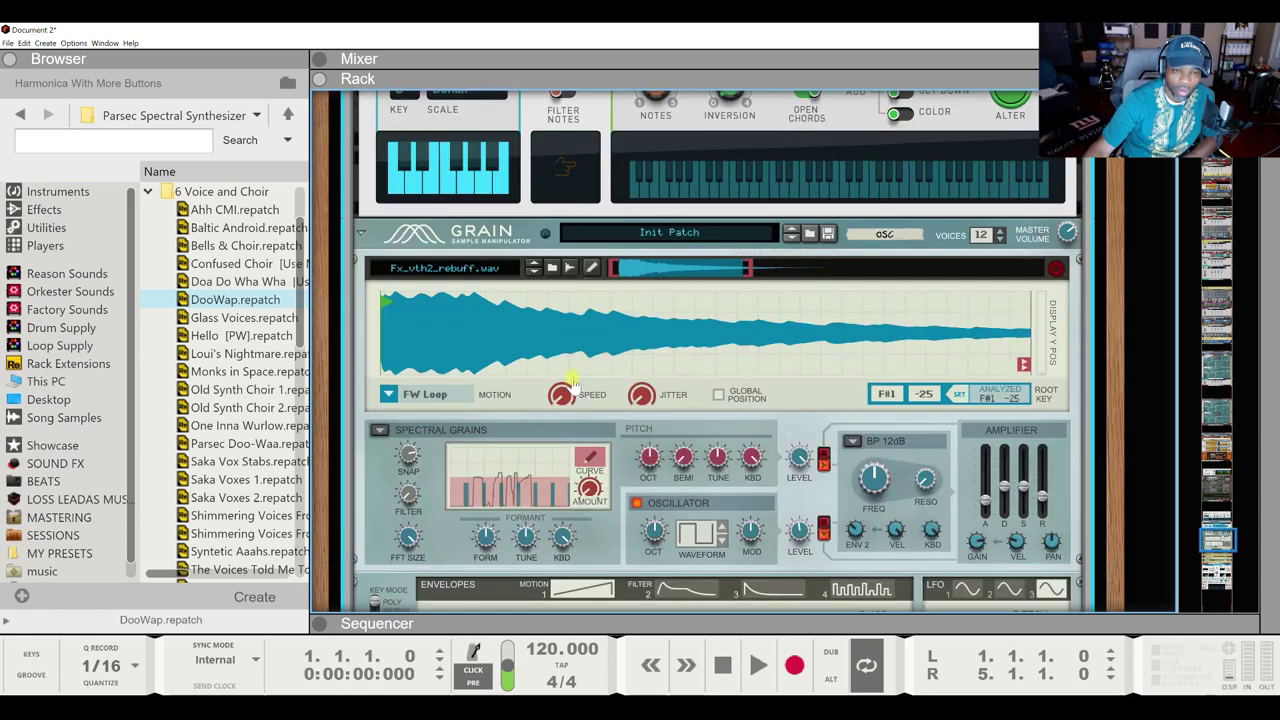
scroll(575, 315, down, 11)
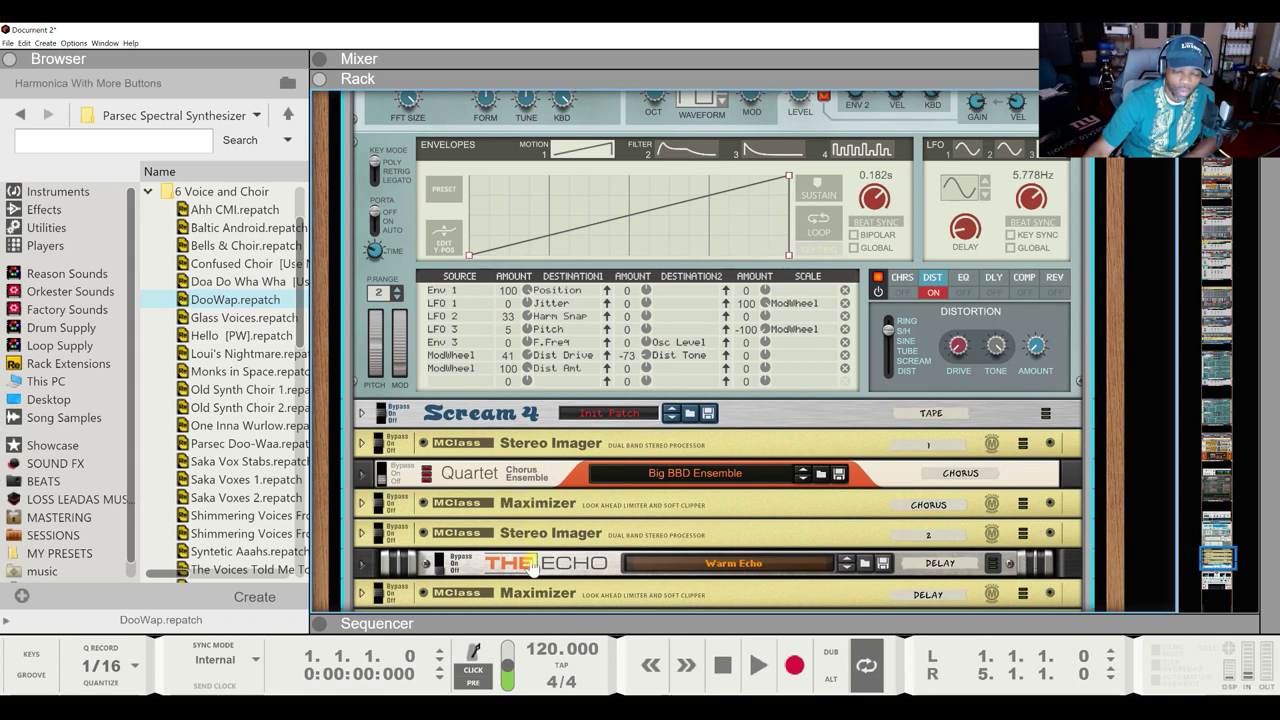
scroll(563, 515, down, 4)
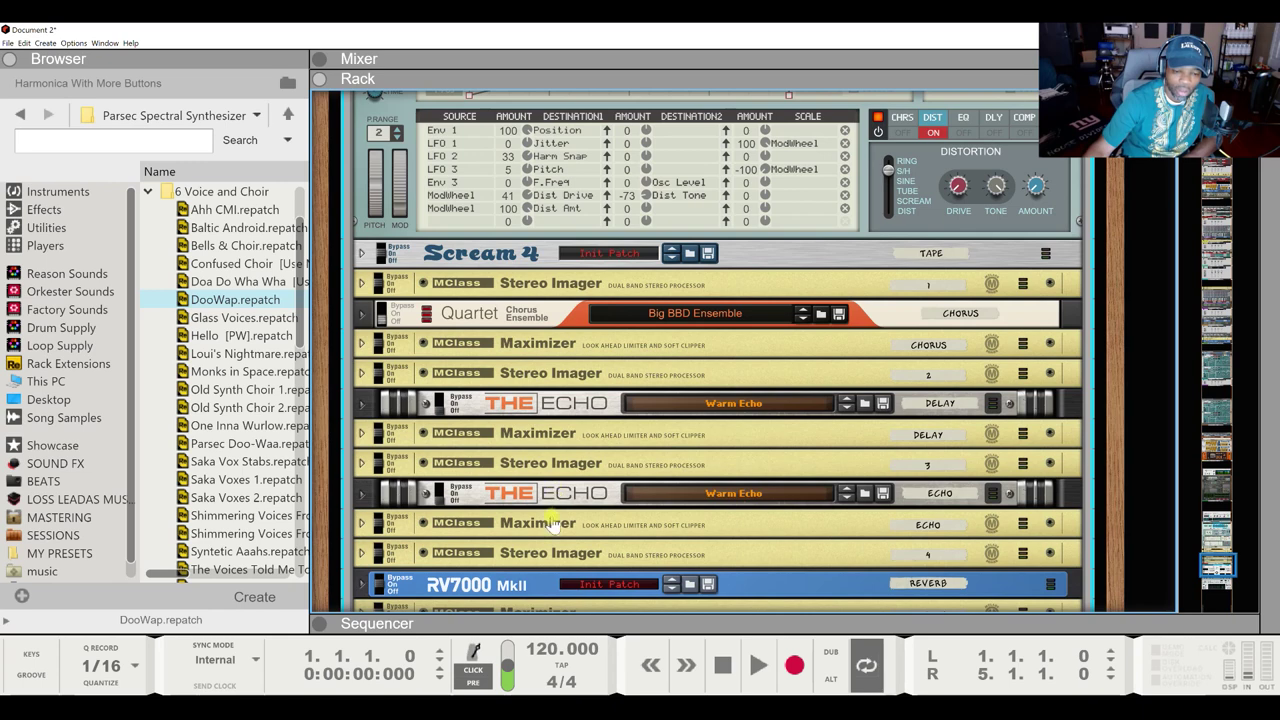
scroll(577, 538, down, 2)
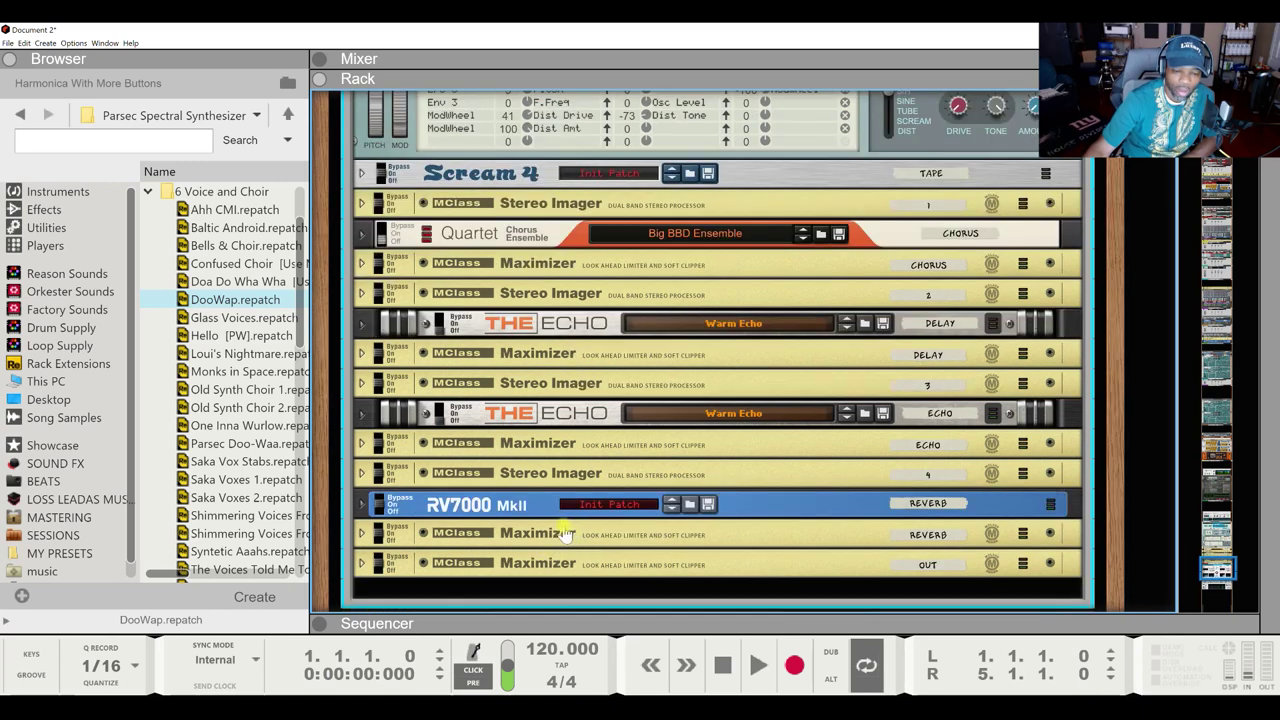
scroll(600, 495, down, 4)
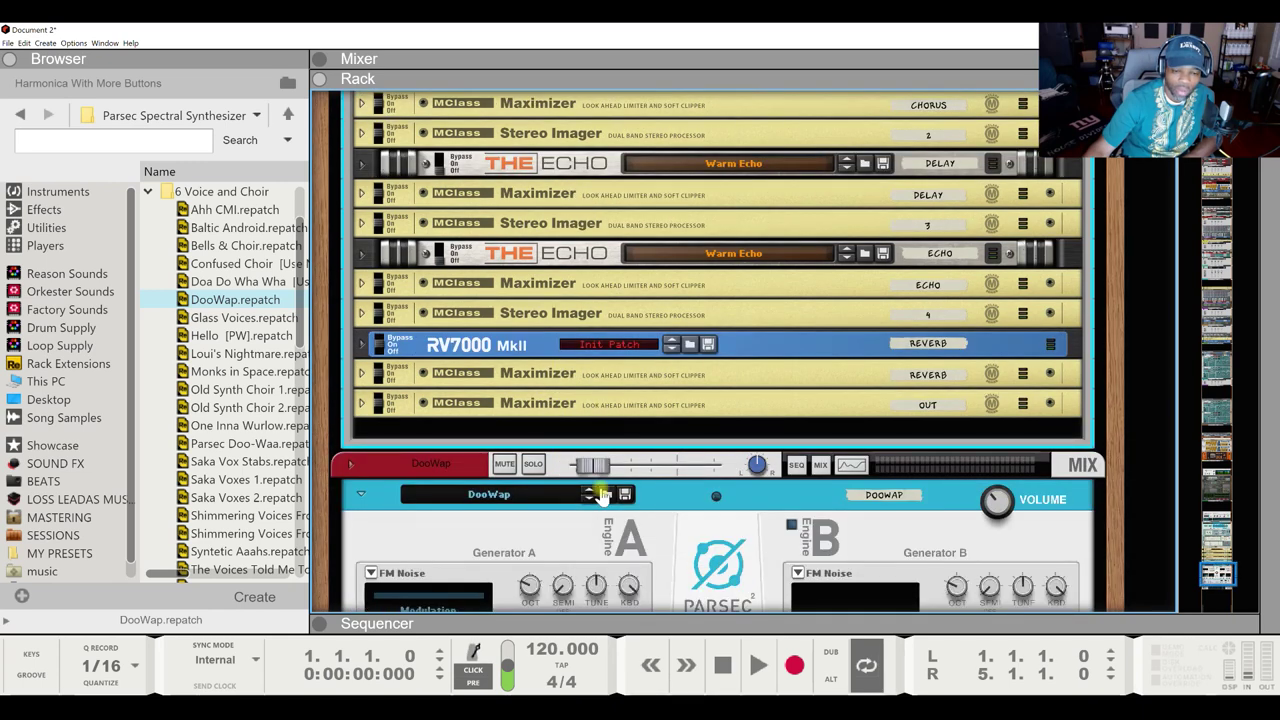
Step: Look over the Parsec synthesizer on the DooWap track, and briefly start and stop song playback
scroll(603, 497, down, 3)
scroll(602, 458, down, 4)
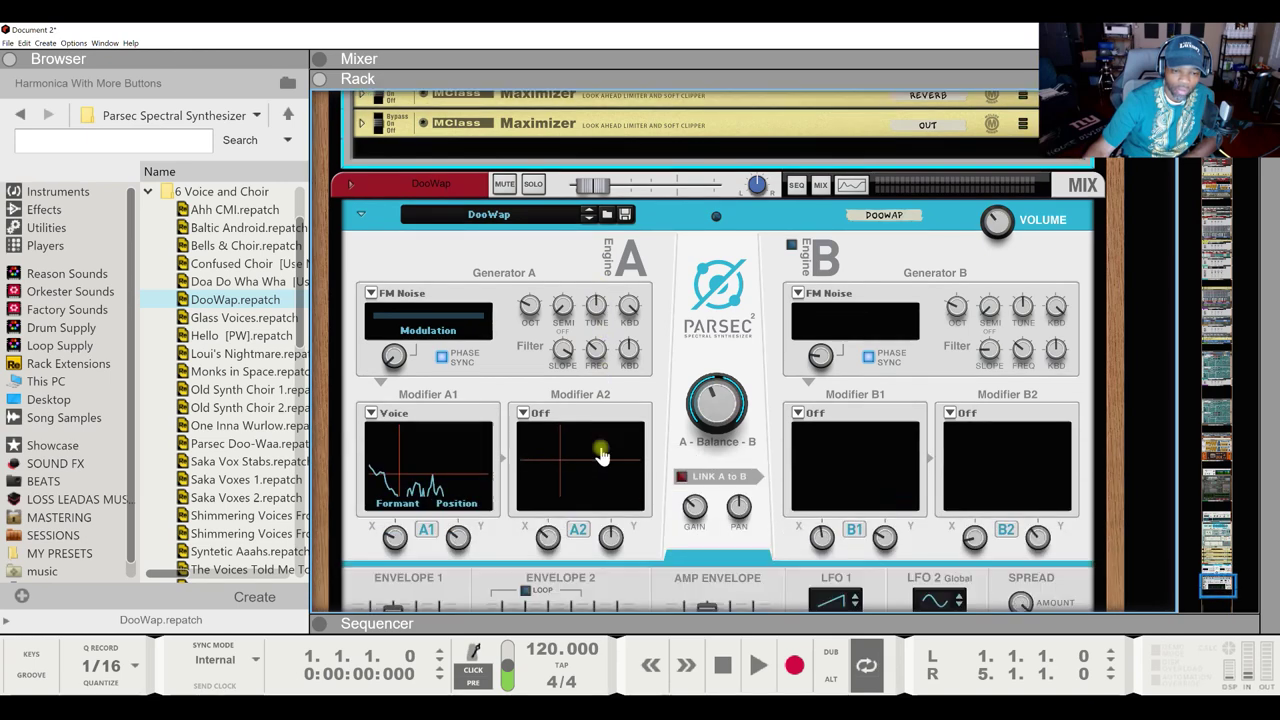
scroll(600, 455, down, 8)
scroll(600, 449, up, 4)
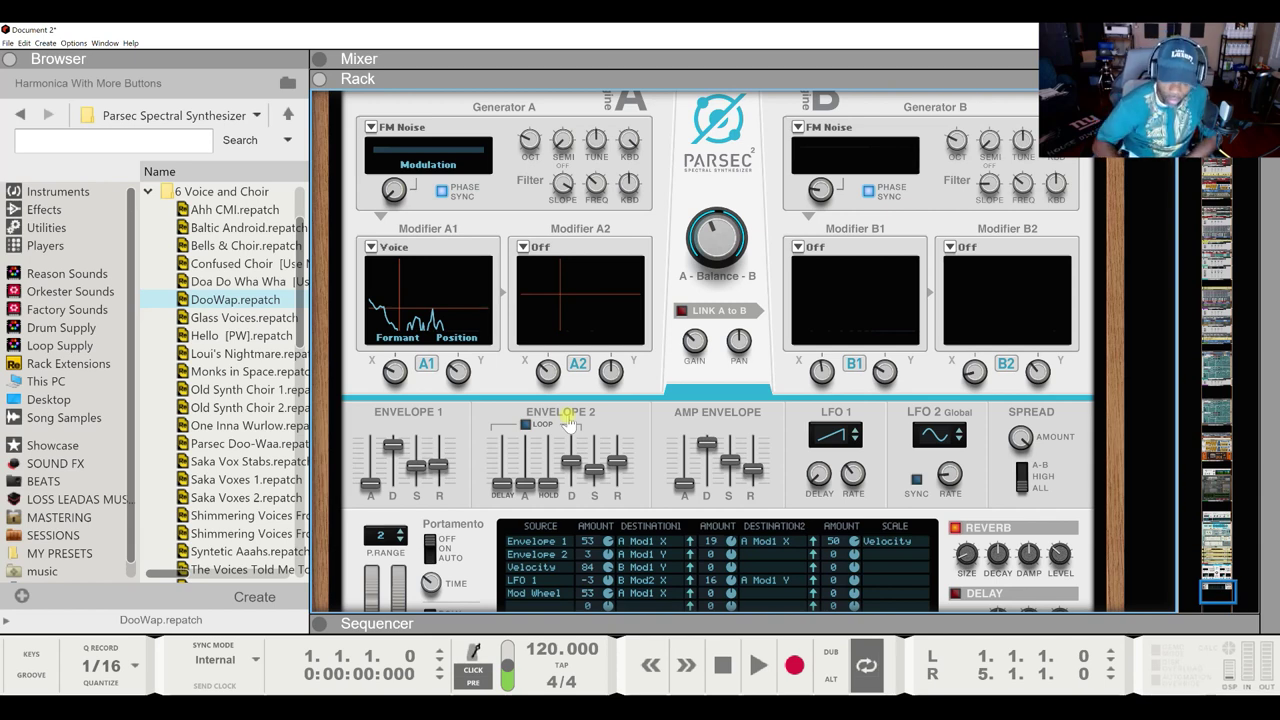
key(space)
key(space)
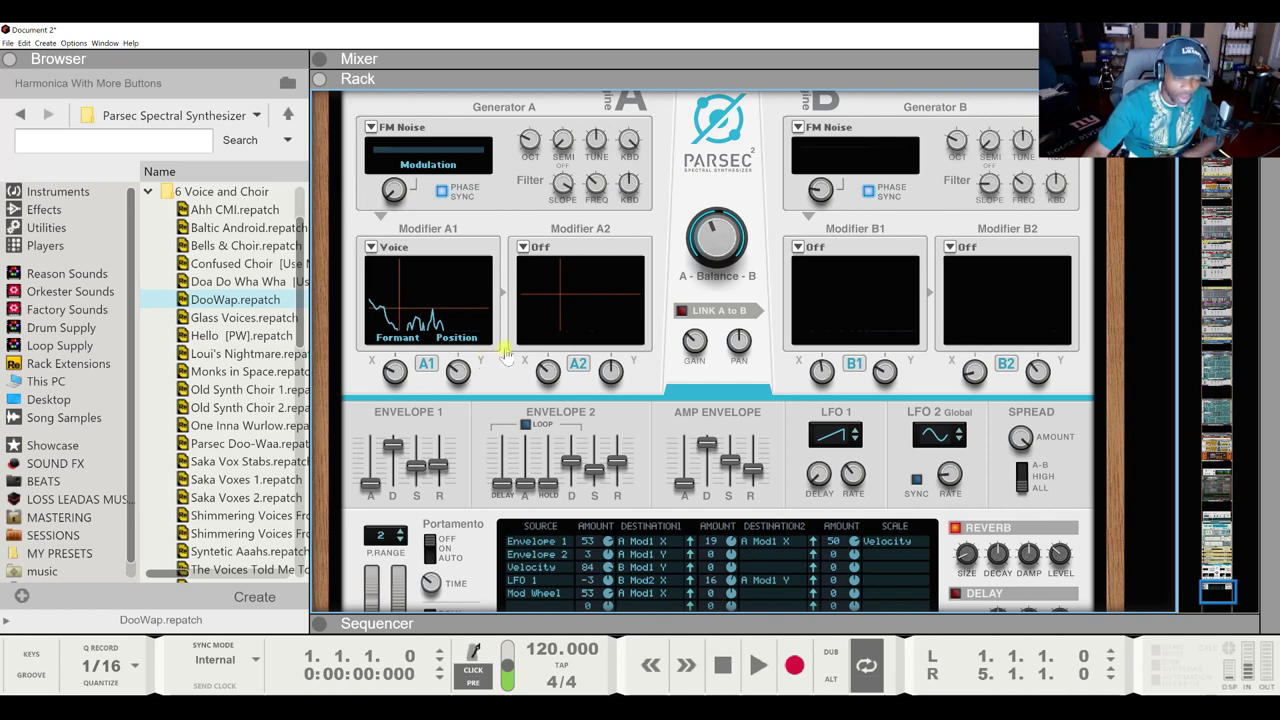
Step: Review the Harmonica With More Buttons devices again, from the effect chain back to the Scales & Chords player
scroll(508, 370, up, 5)
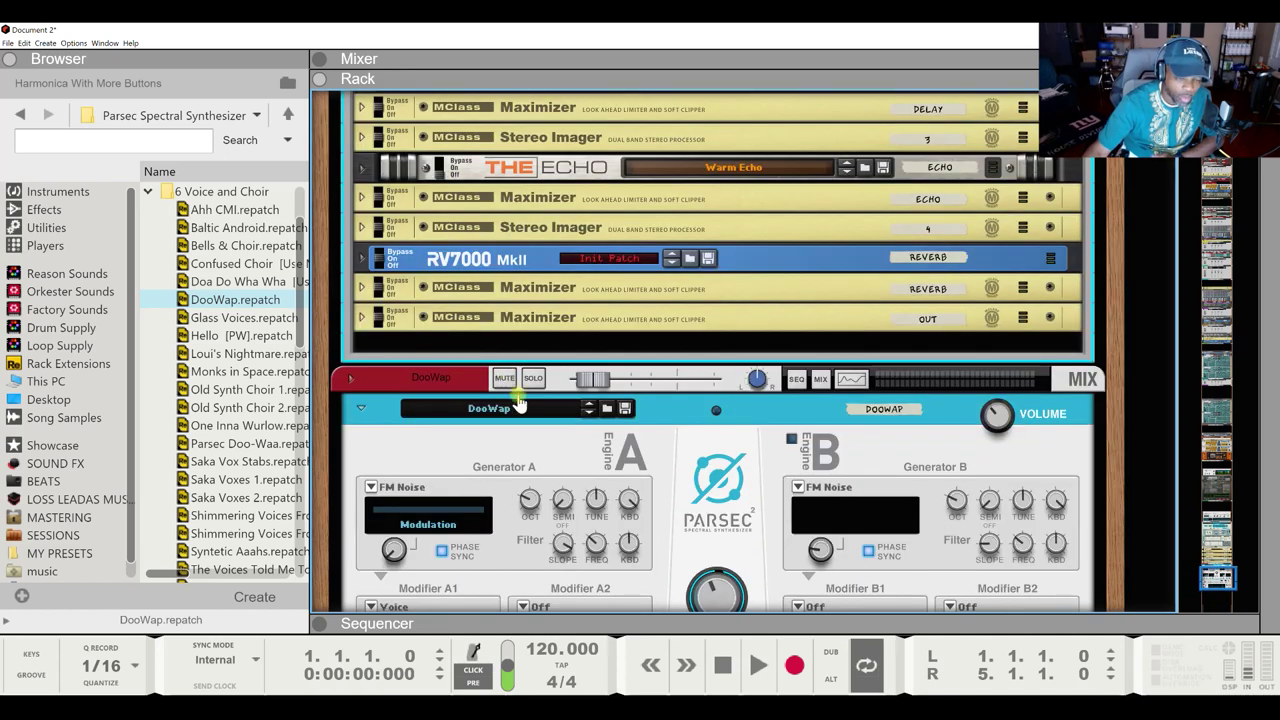
scroll(518, 403, up, 1)
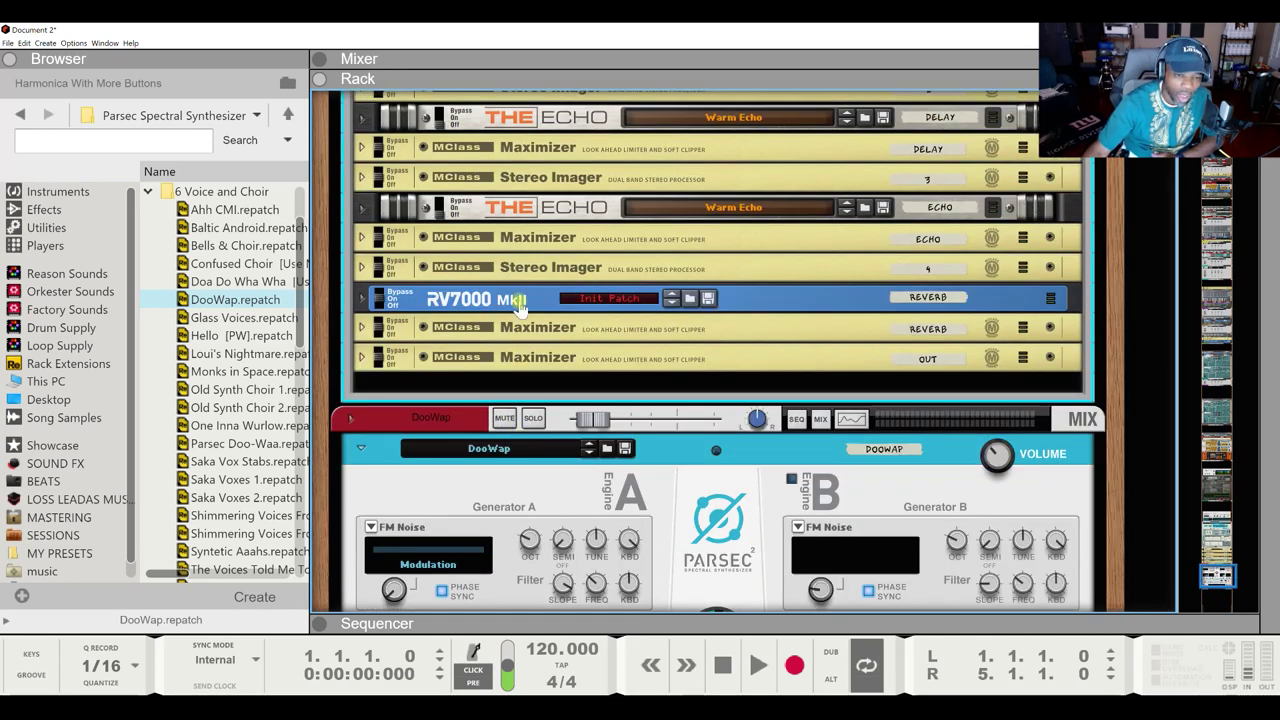
scroll(520, 232, up, 6)
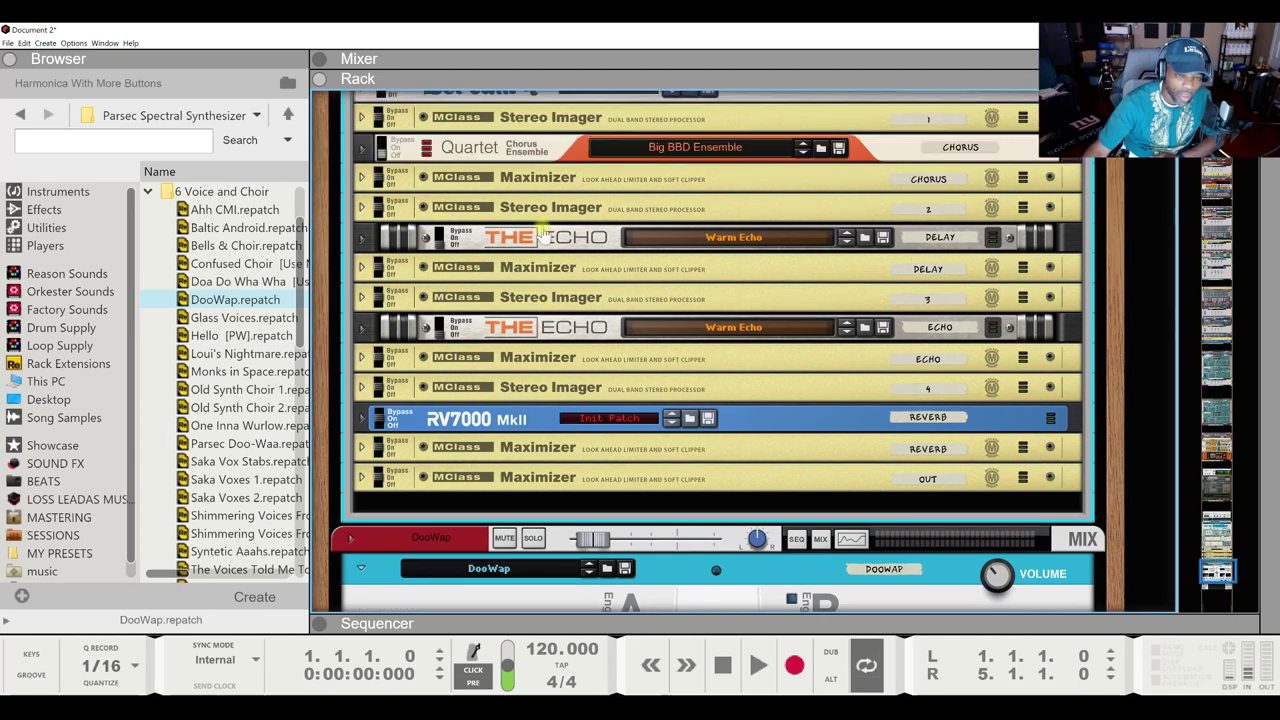
scroll(530, 232, up, 20)
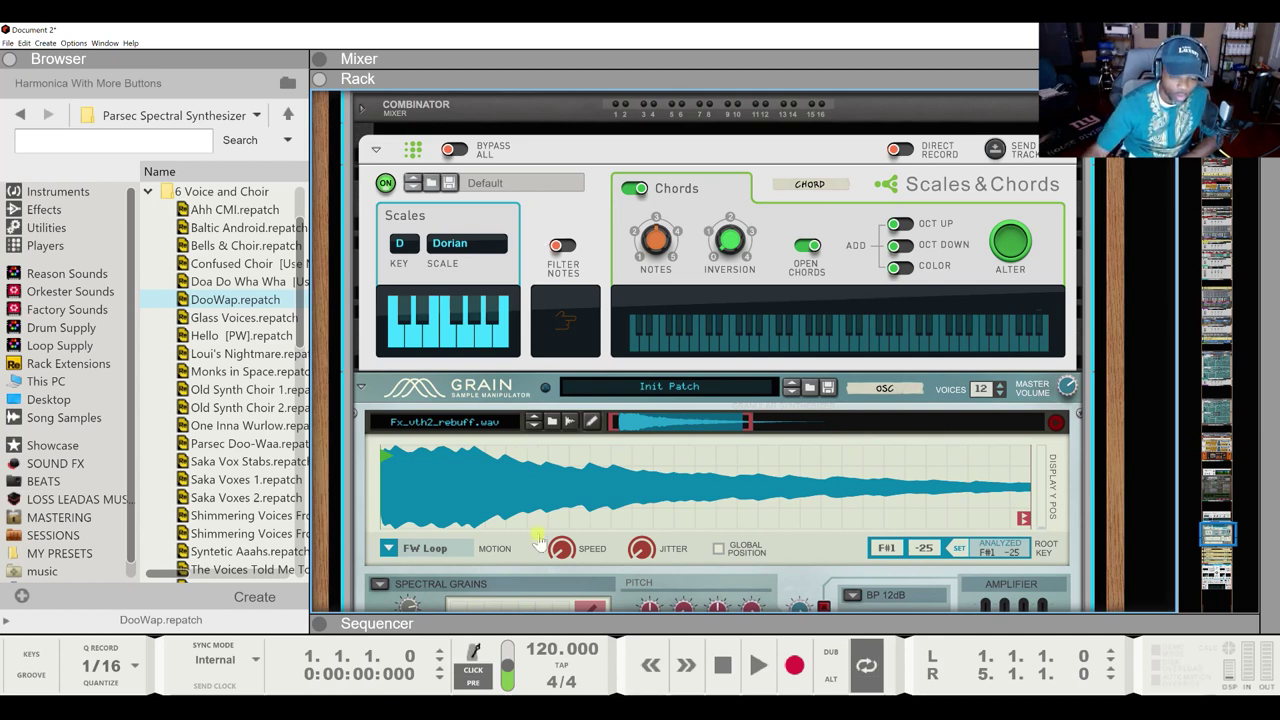
Step: In the sequencer, toggle keyboard input and record arming on the DooWap track and make it the active track again
click(543, 621)
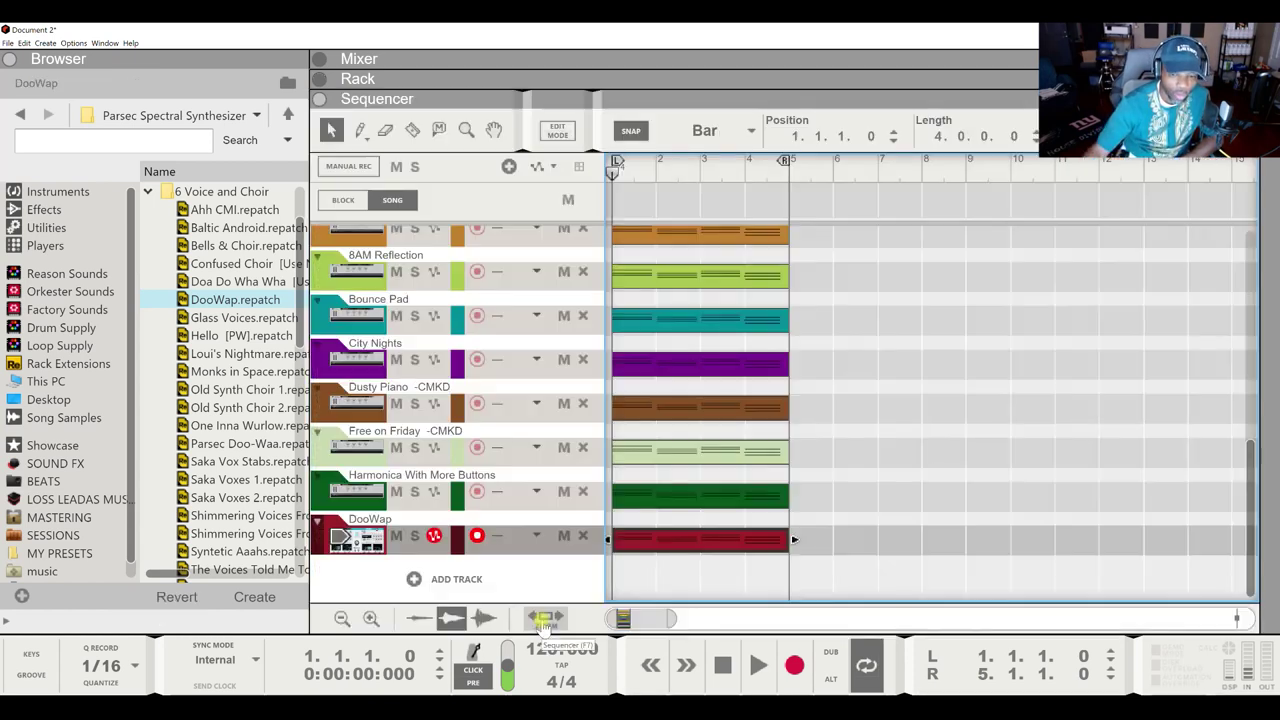
click(436, 544)
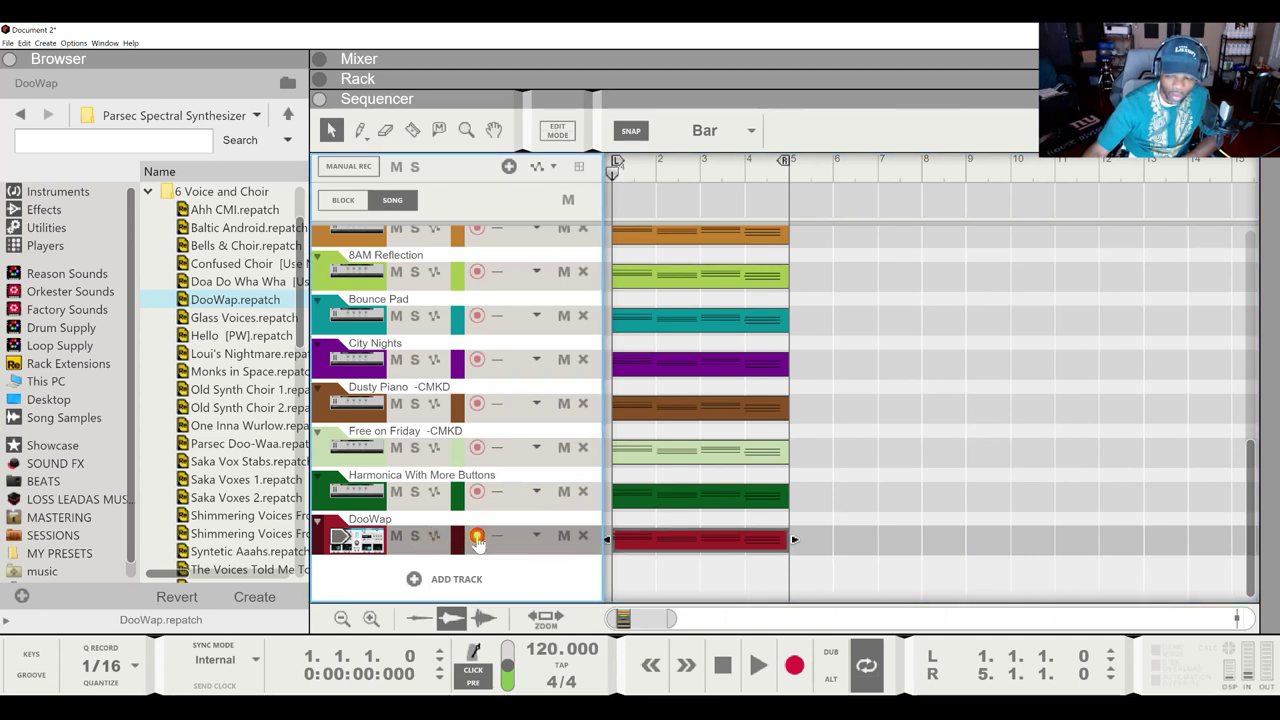
click(477, 537)
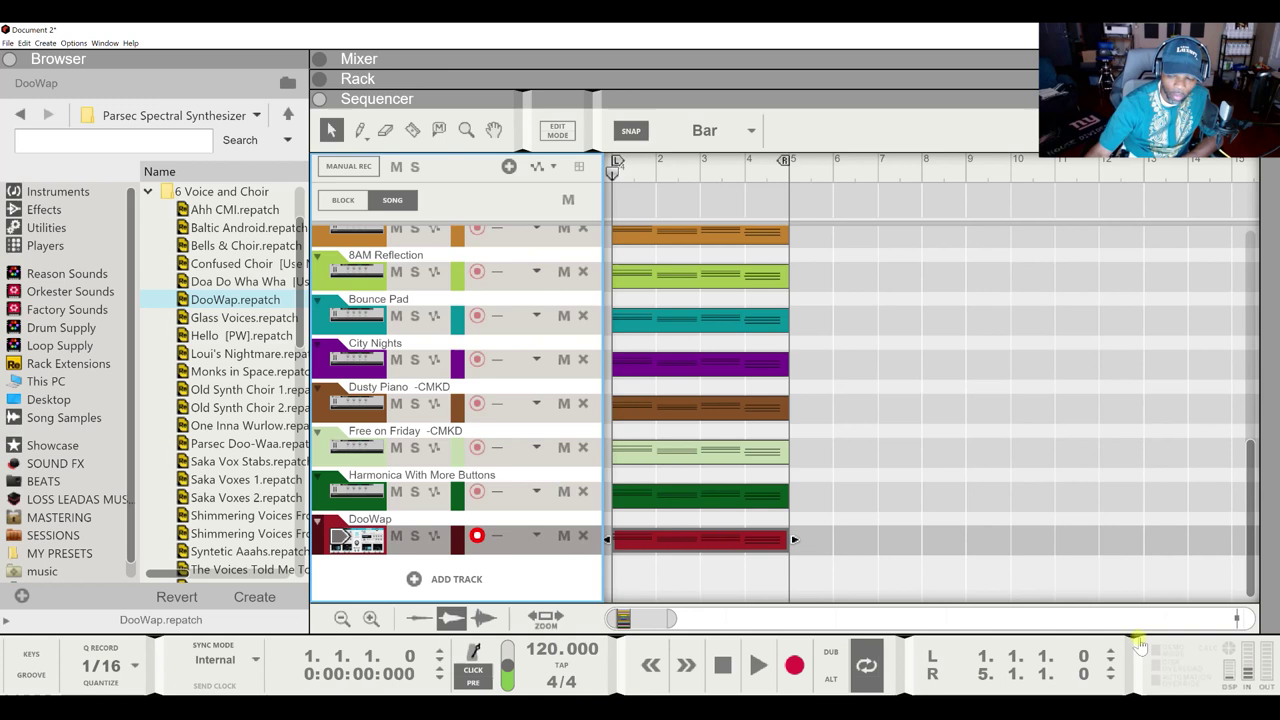
click(476, 488)
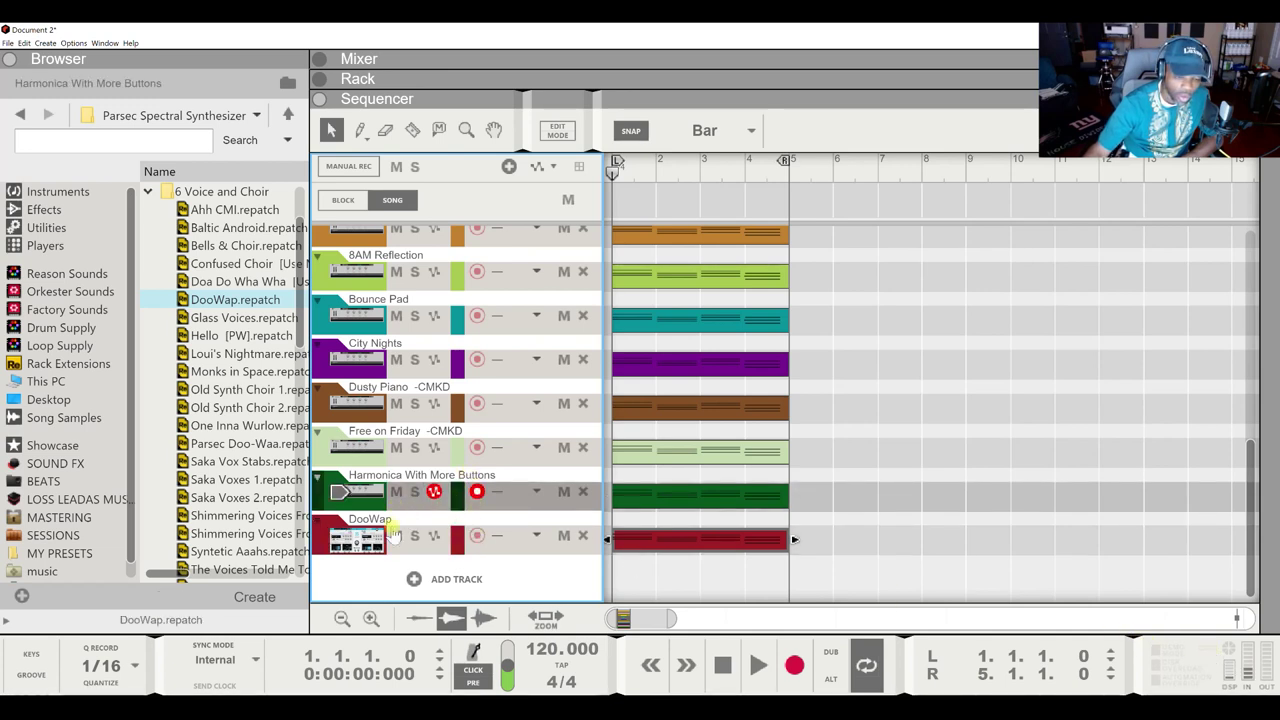
click(375, 540)
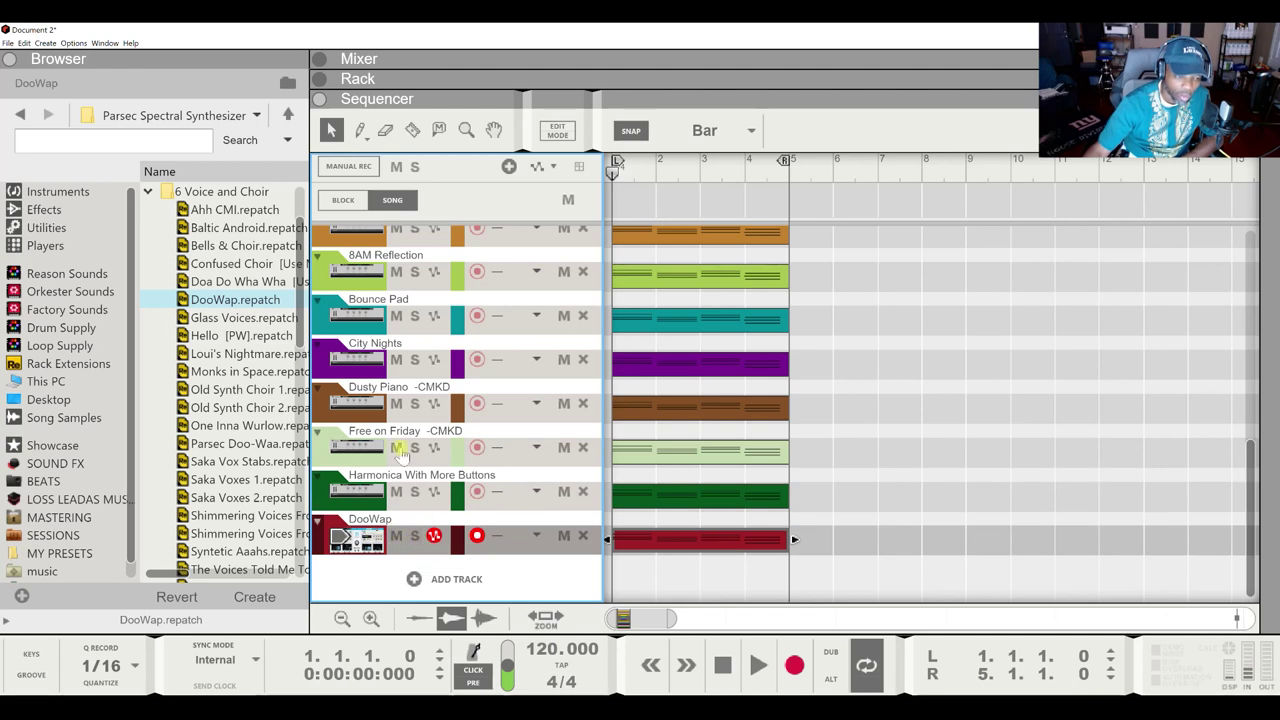
Step: Collapse the 6 Voice and Choir folder and return the browser to the built-in devices in the Instruments list
scroll(290, 282, up, 3)
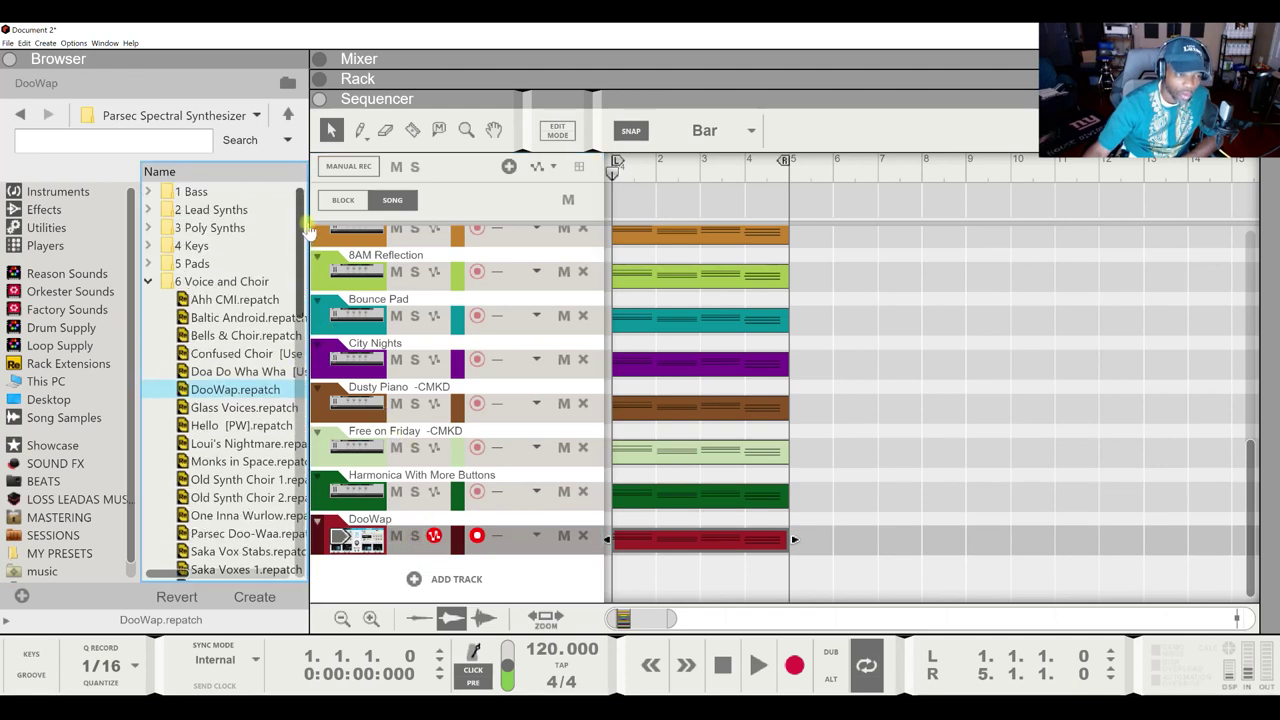
click(149, 282)
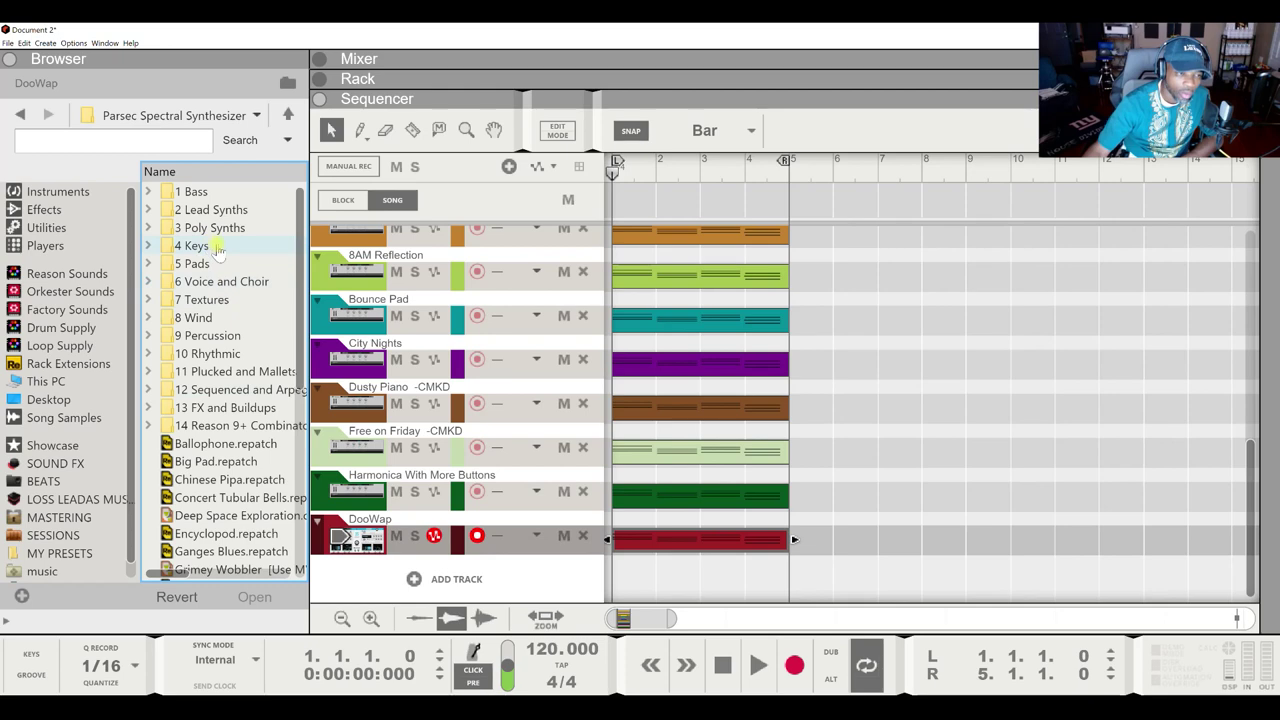
click(20, 115)
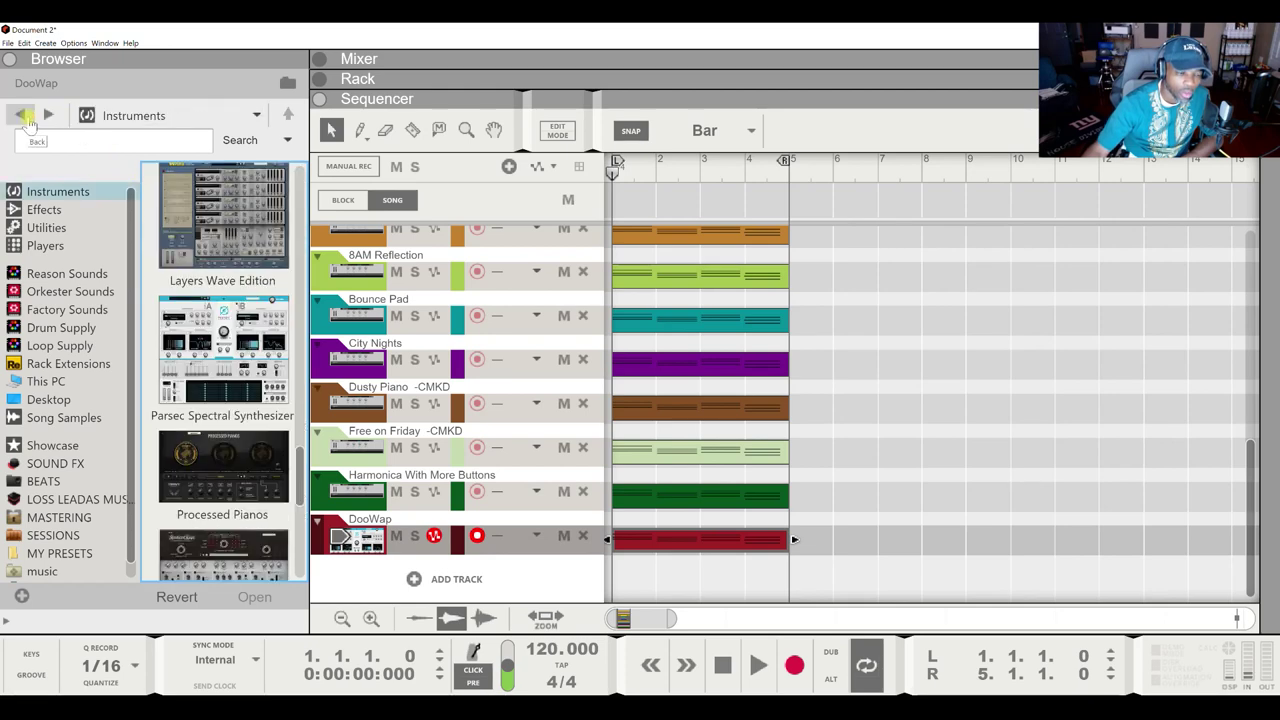
scroll(222, 360, up, 10)
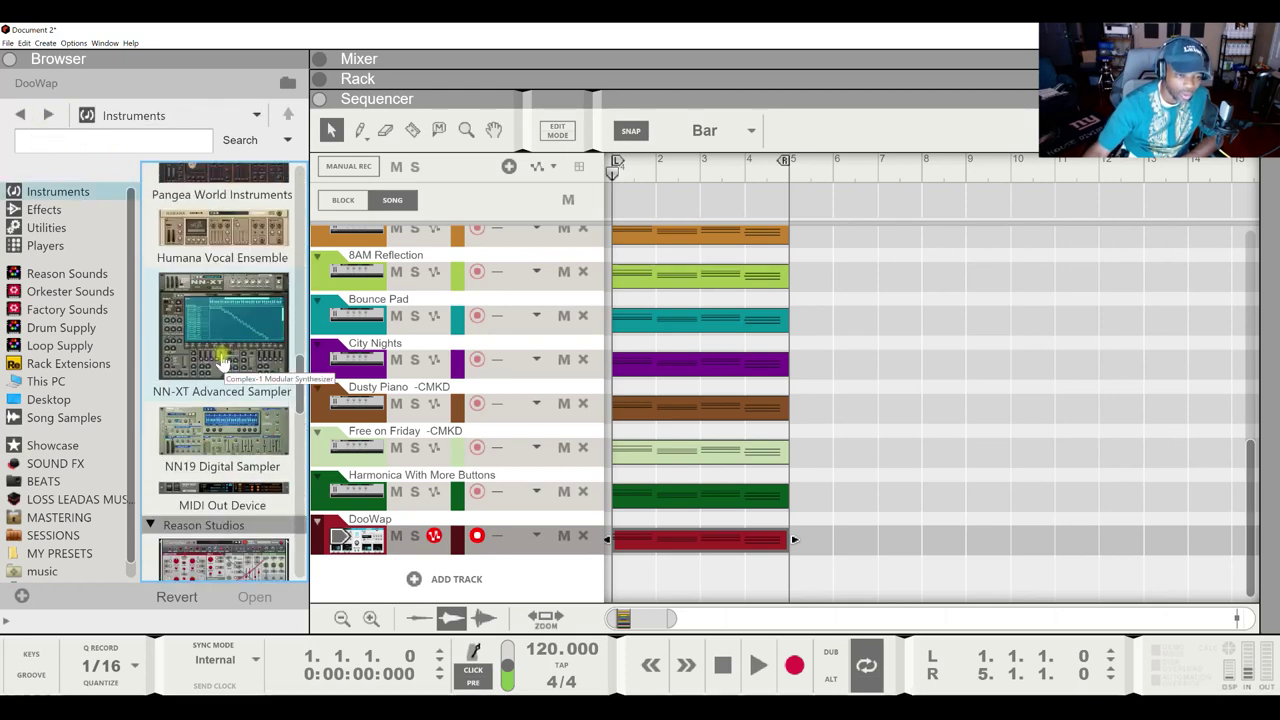
scroll(220, 360, up, 10)
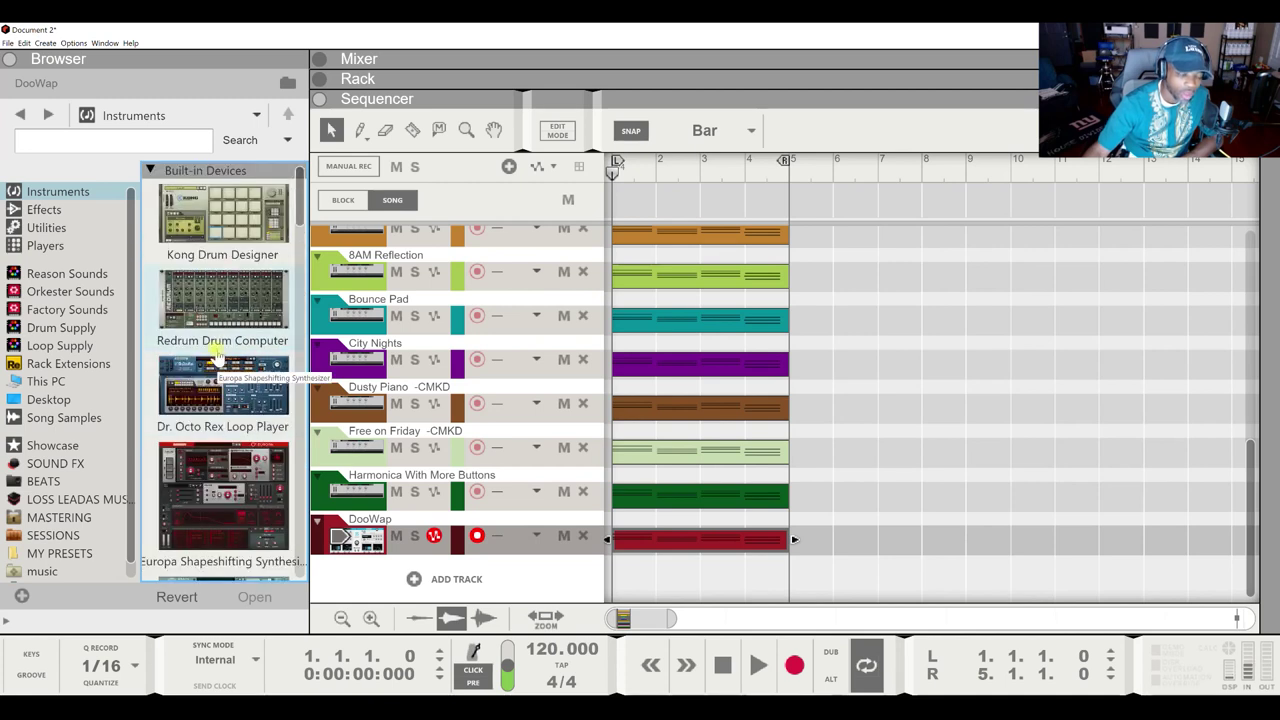